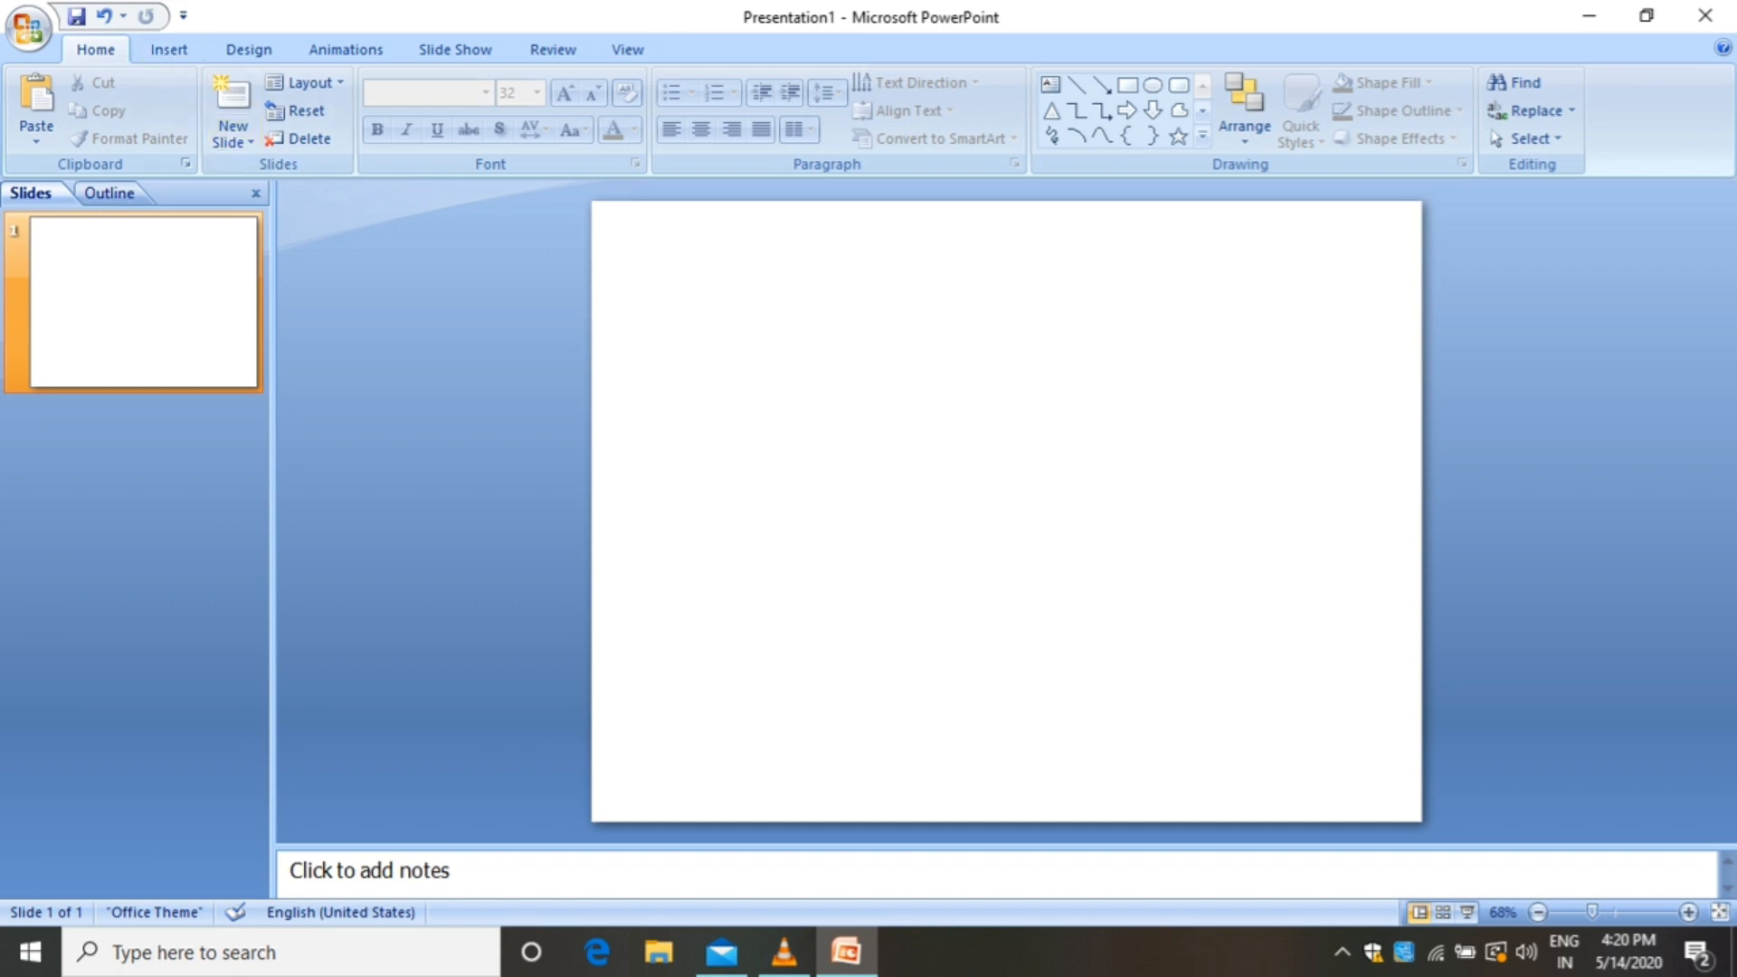
# Insert the picture s2 from the recent files onto the blank slide
pyautogui.click(169, 49)
pyautogui.click(103, 105)
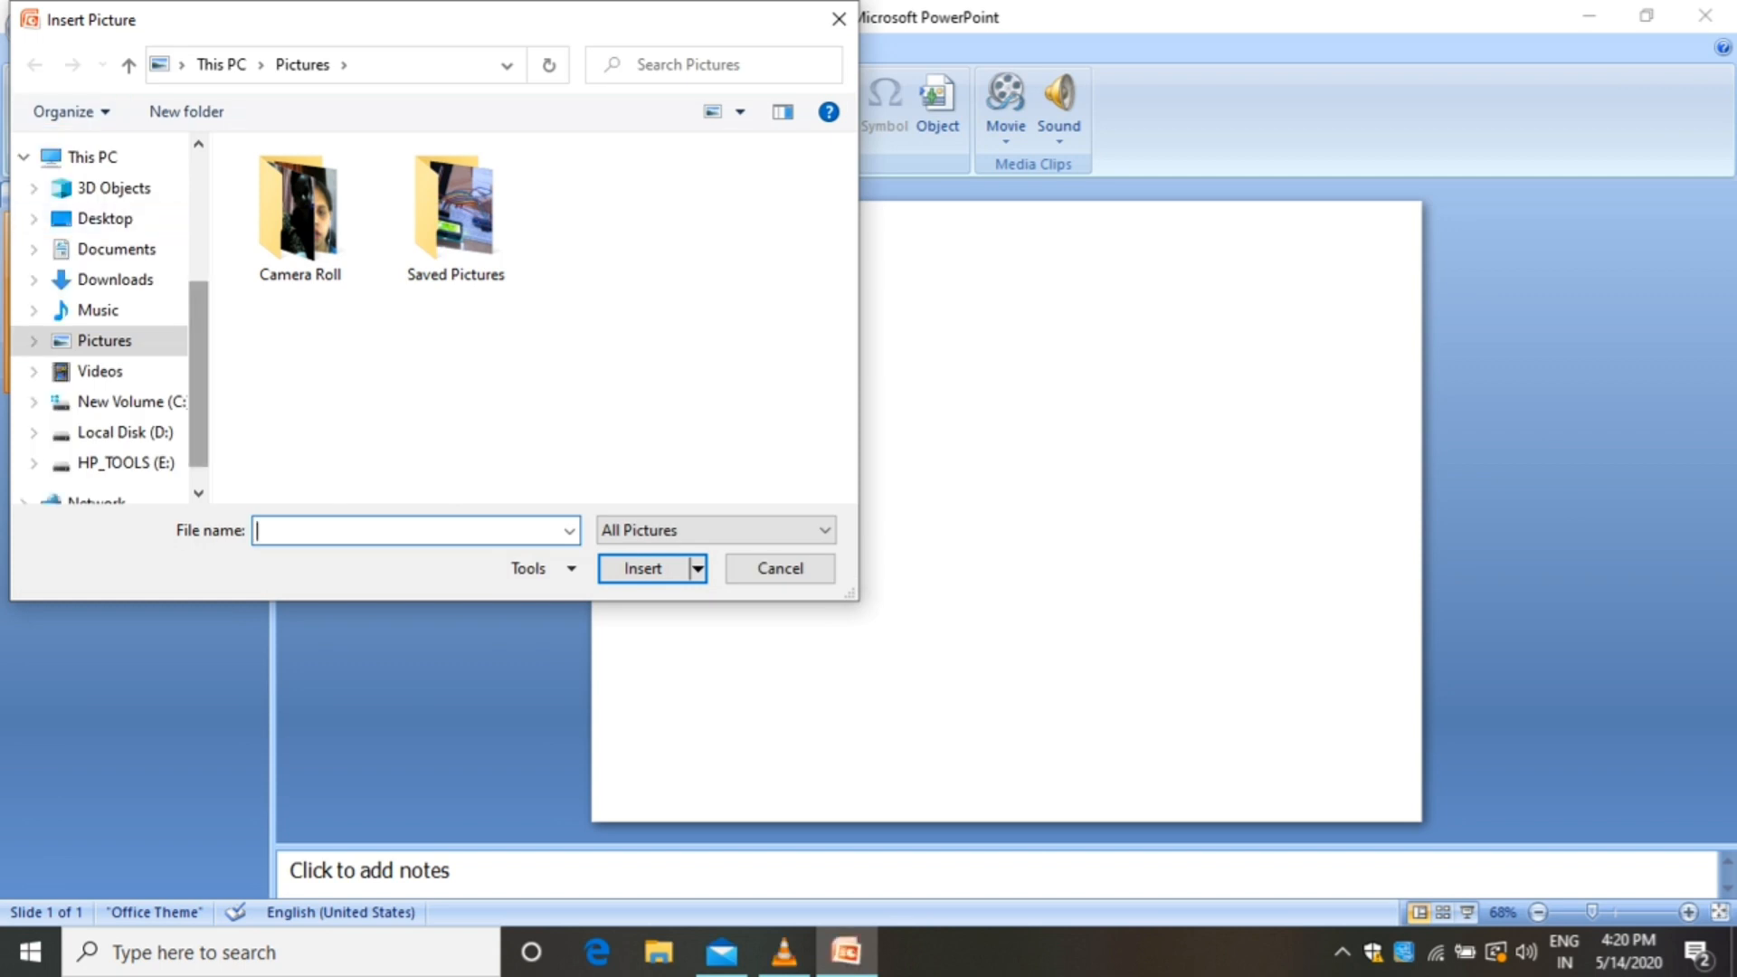
pyautogui.click(111, 168)
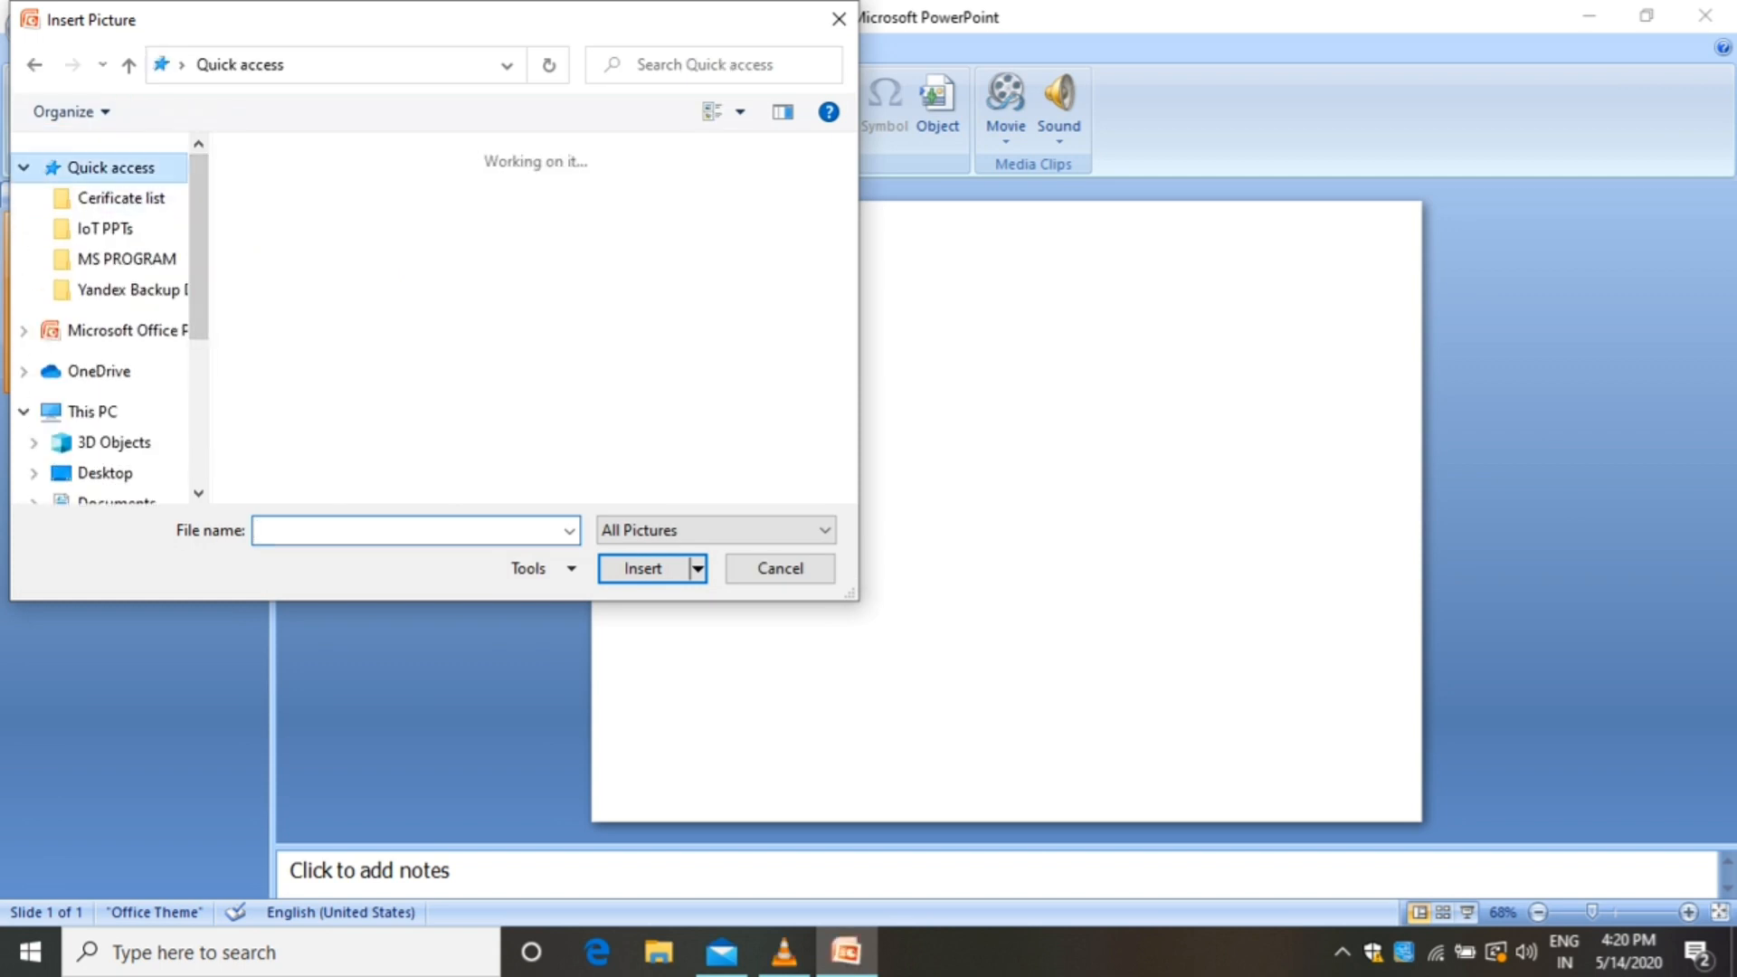
pyautogui.scroll(-3, 584, 312)
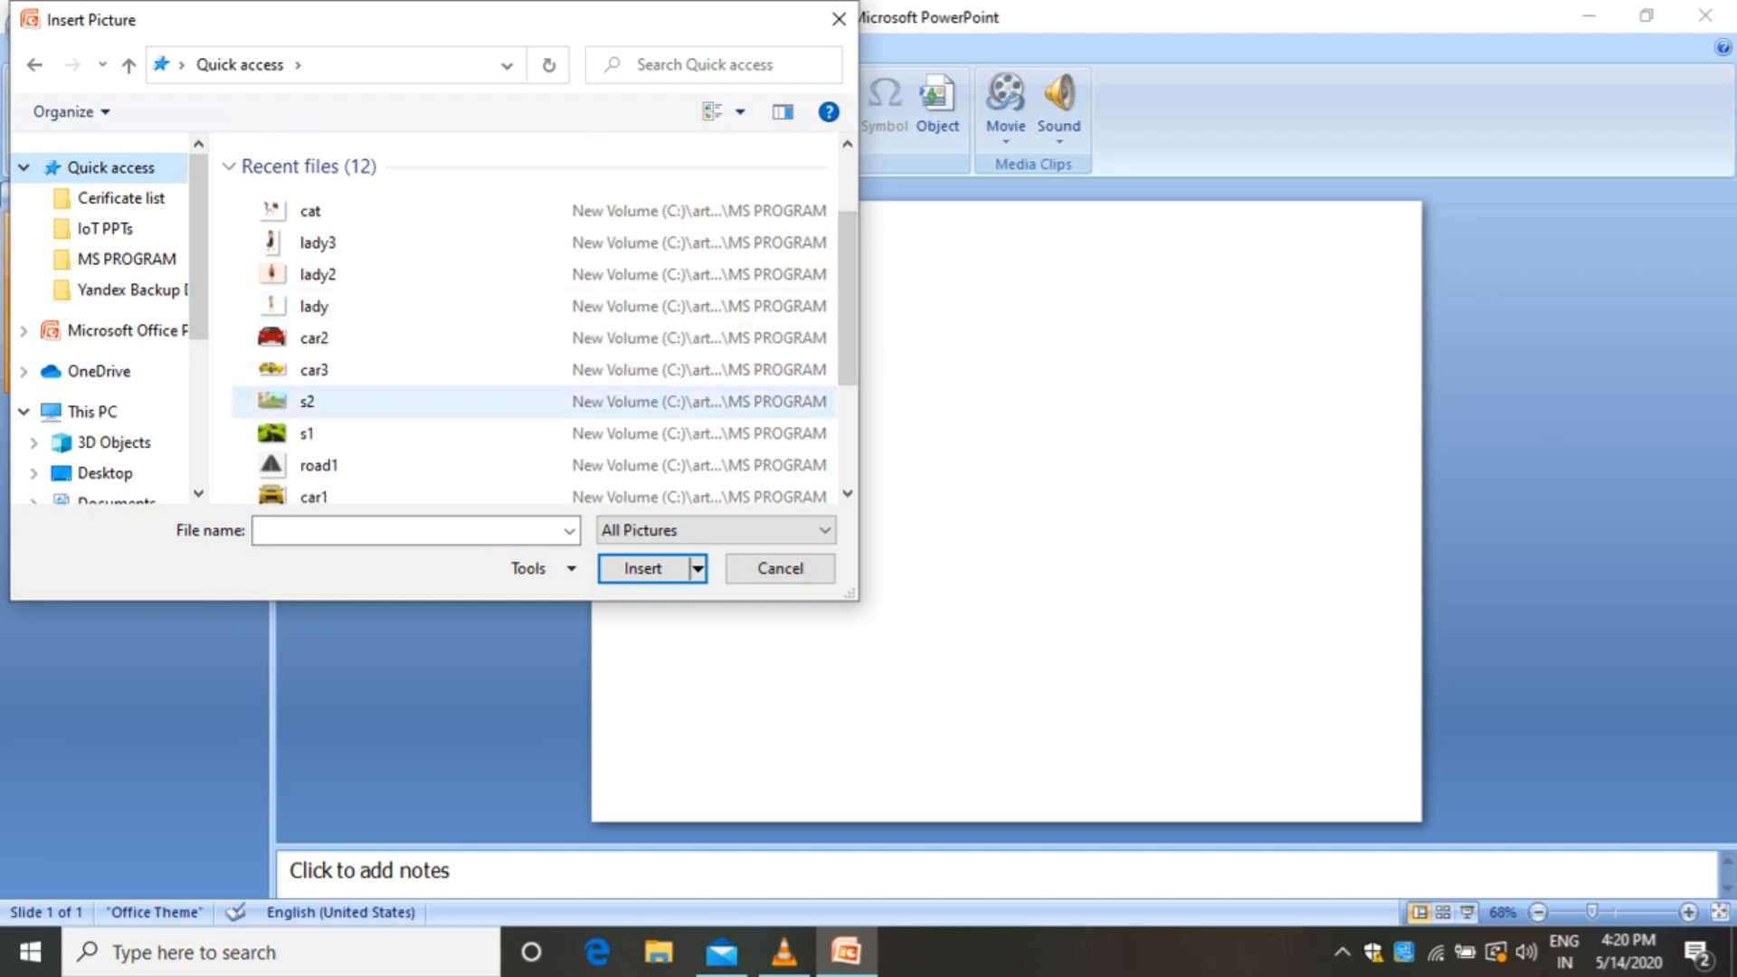
pyautogui.doubleClick(307, 401)
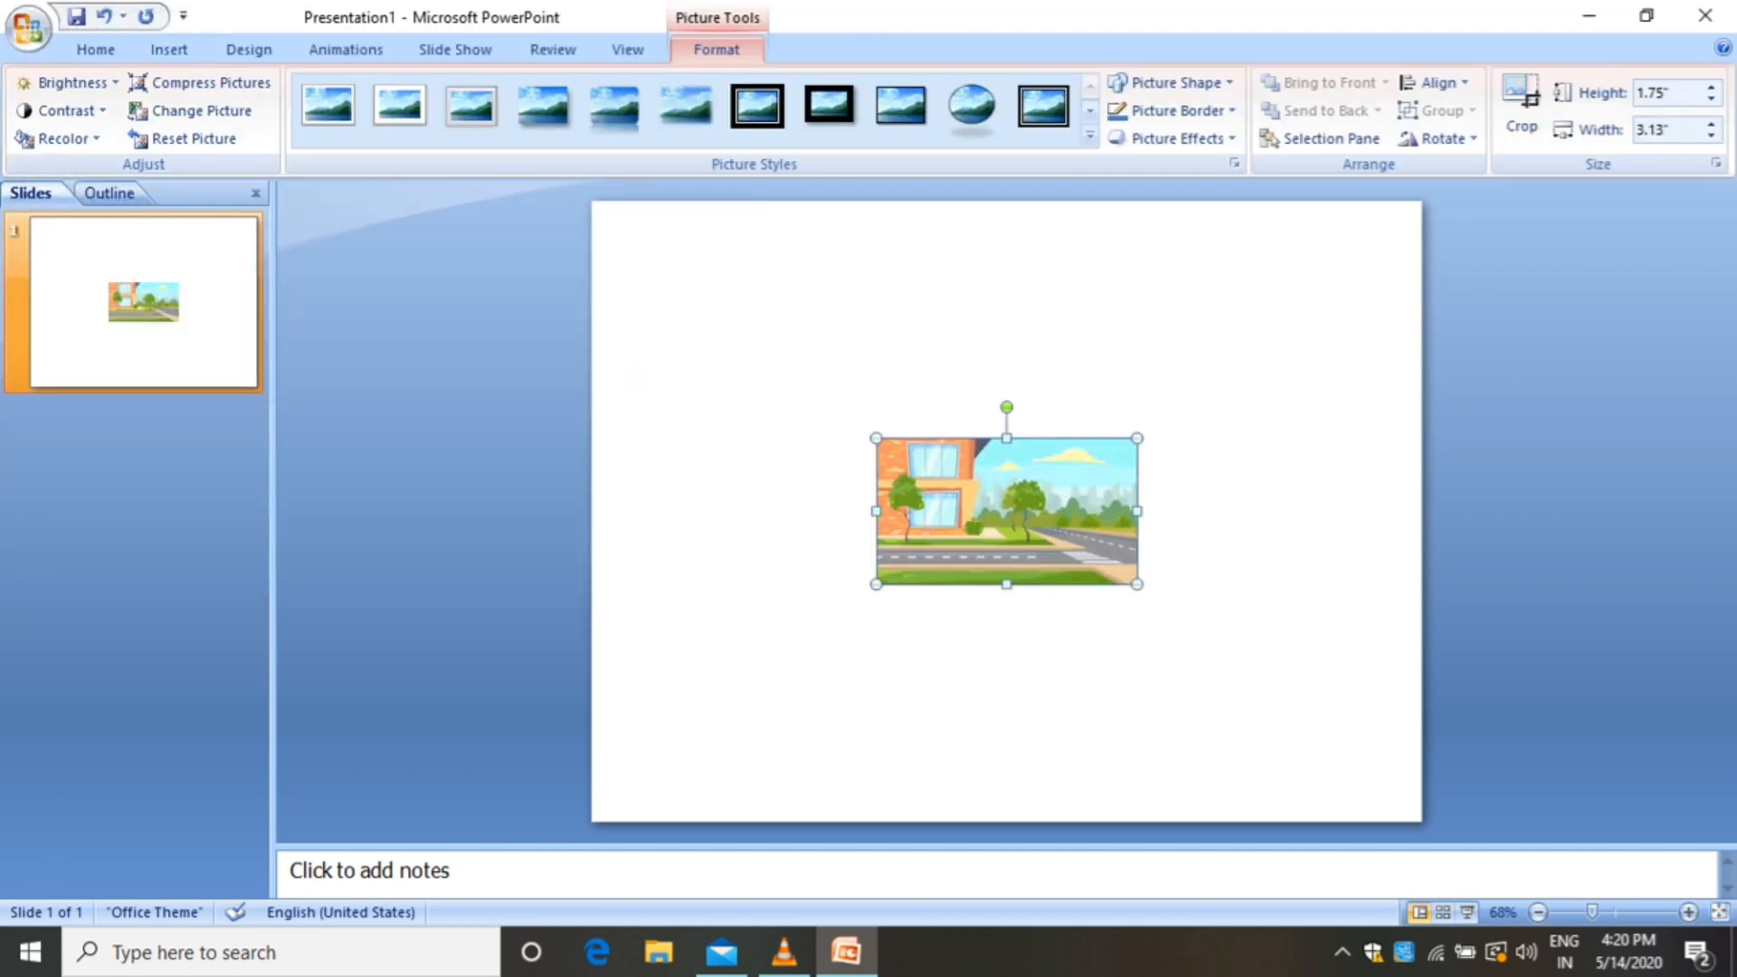
# Stretch the street picture to cover the whole slide, 10 inches wide and 7.5 inches high
pyautogui.moveTo(875, 583); pyautogui.dragTo(573, 753)
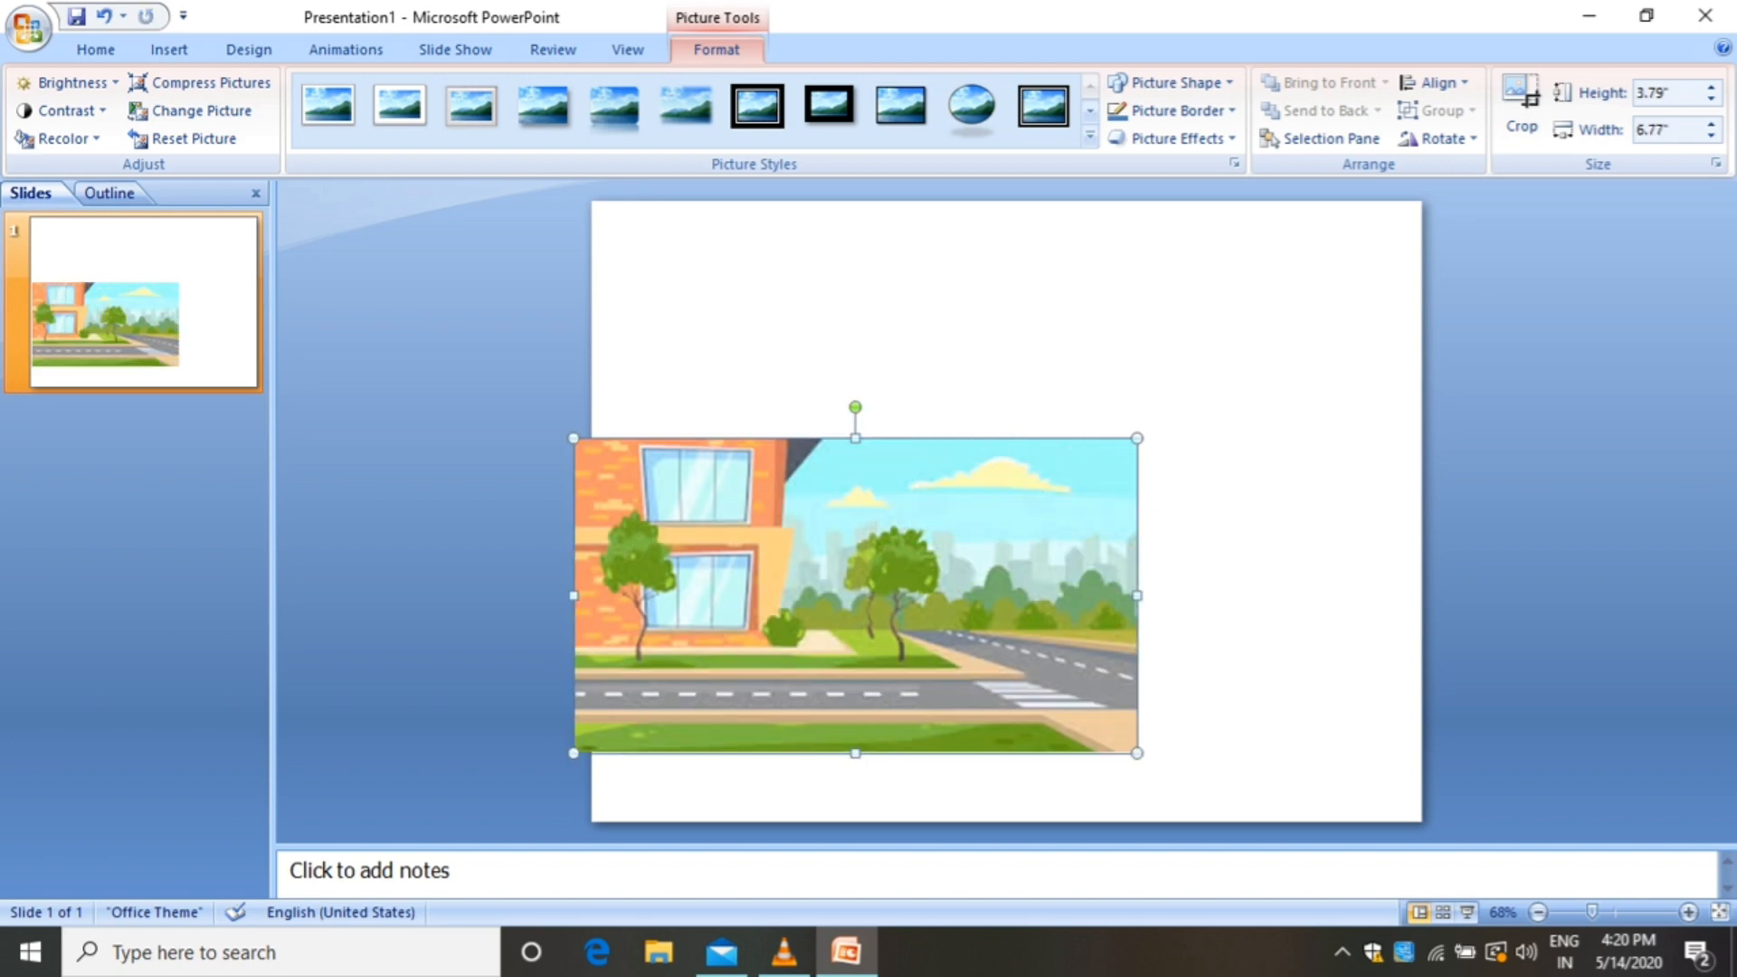
pyautogui.moveTo(1137, 438); pyautogui.dragTo(1513, 228)
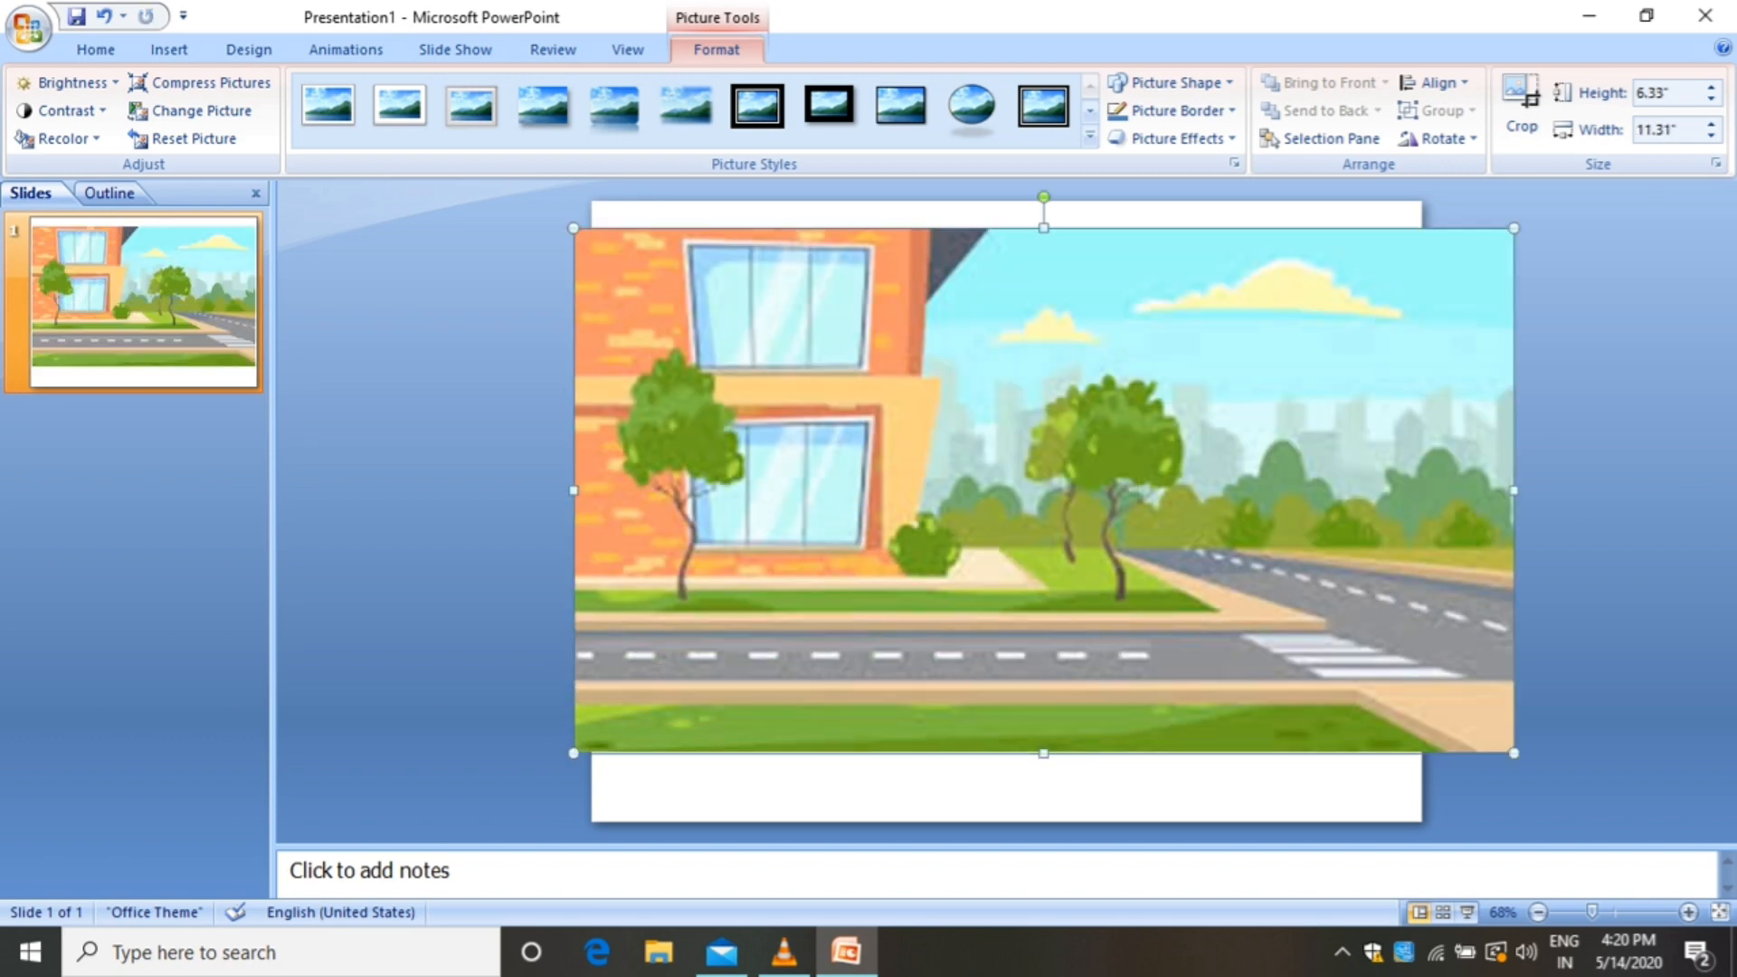
pyautogui.moveTo(1513, 490); pyautogui.dragTo(1422, 490)
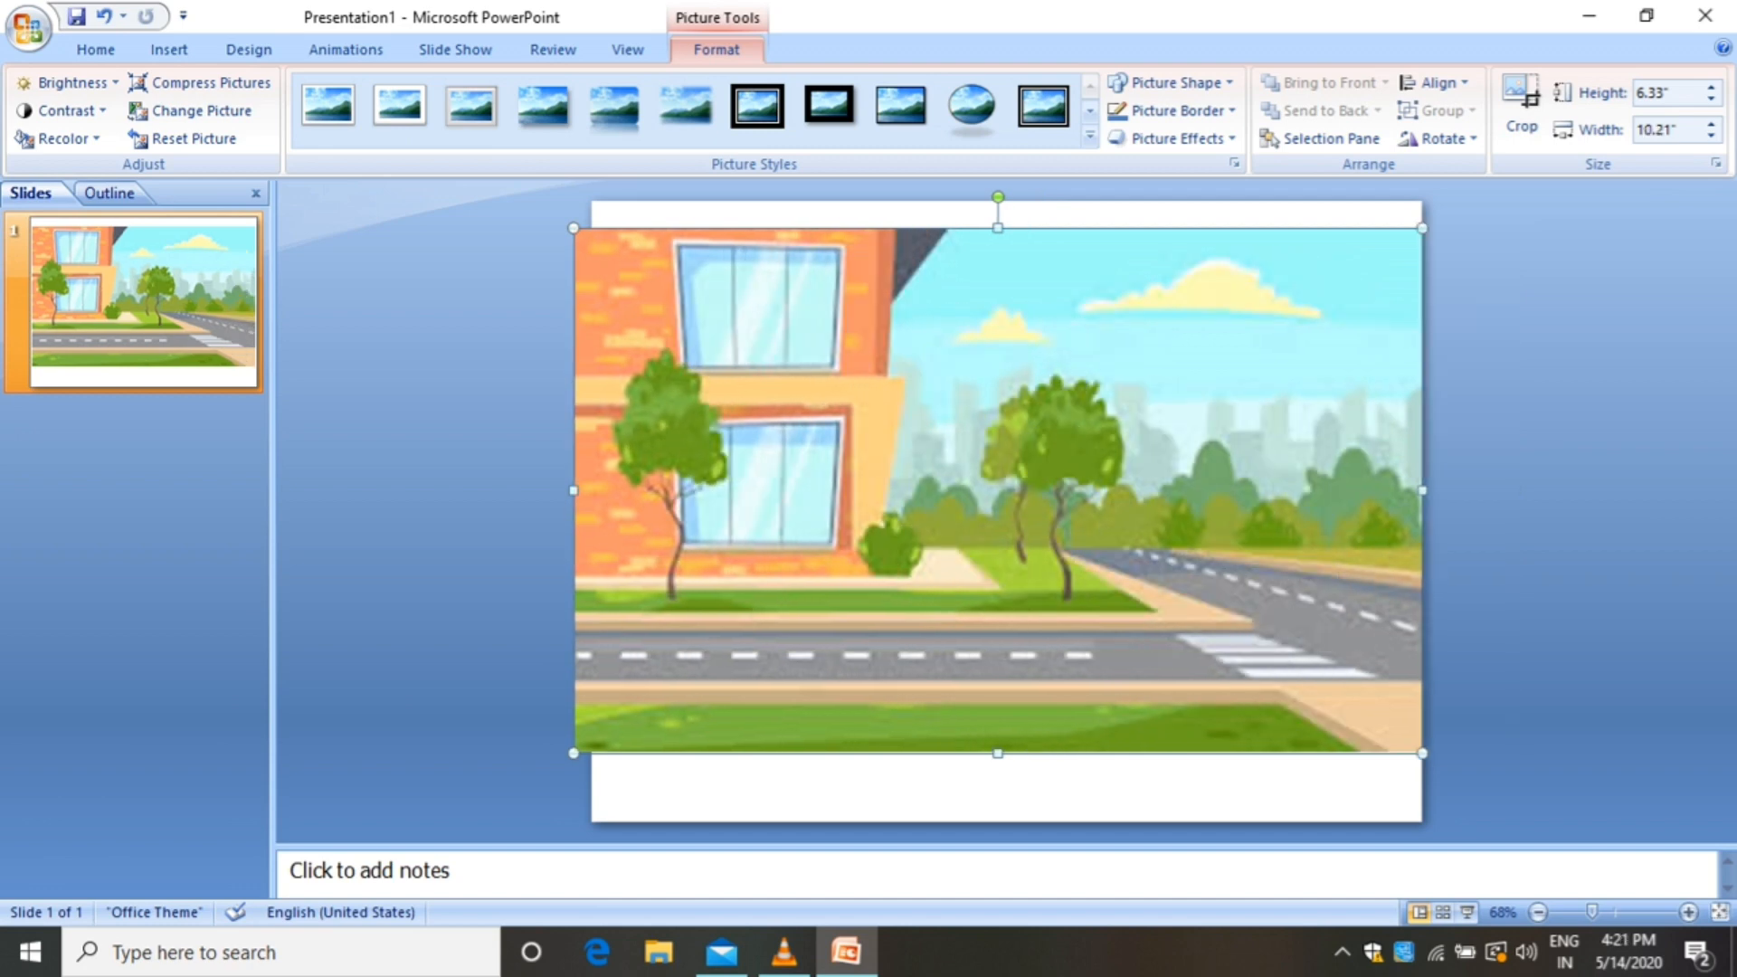
pyautogui.moveTo(574, 490); pyautogui.dragTo(590, 491)
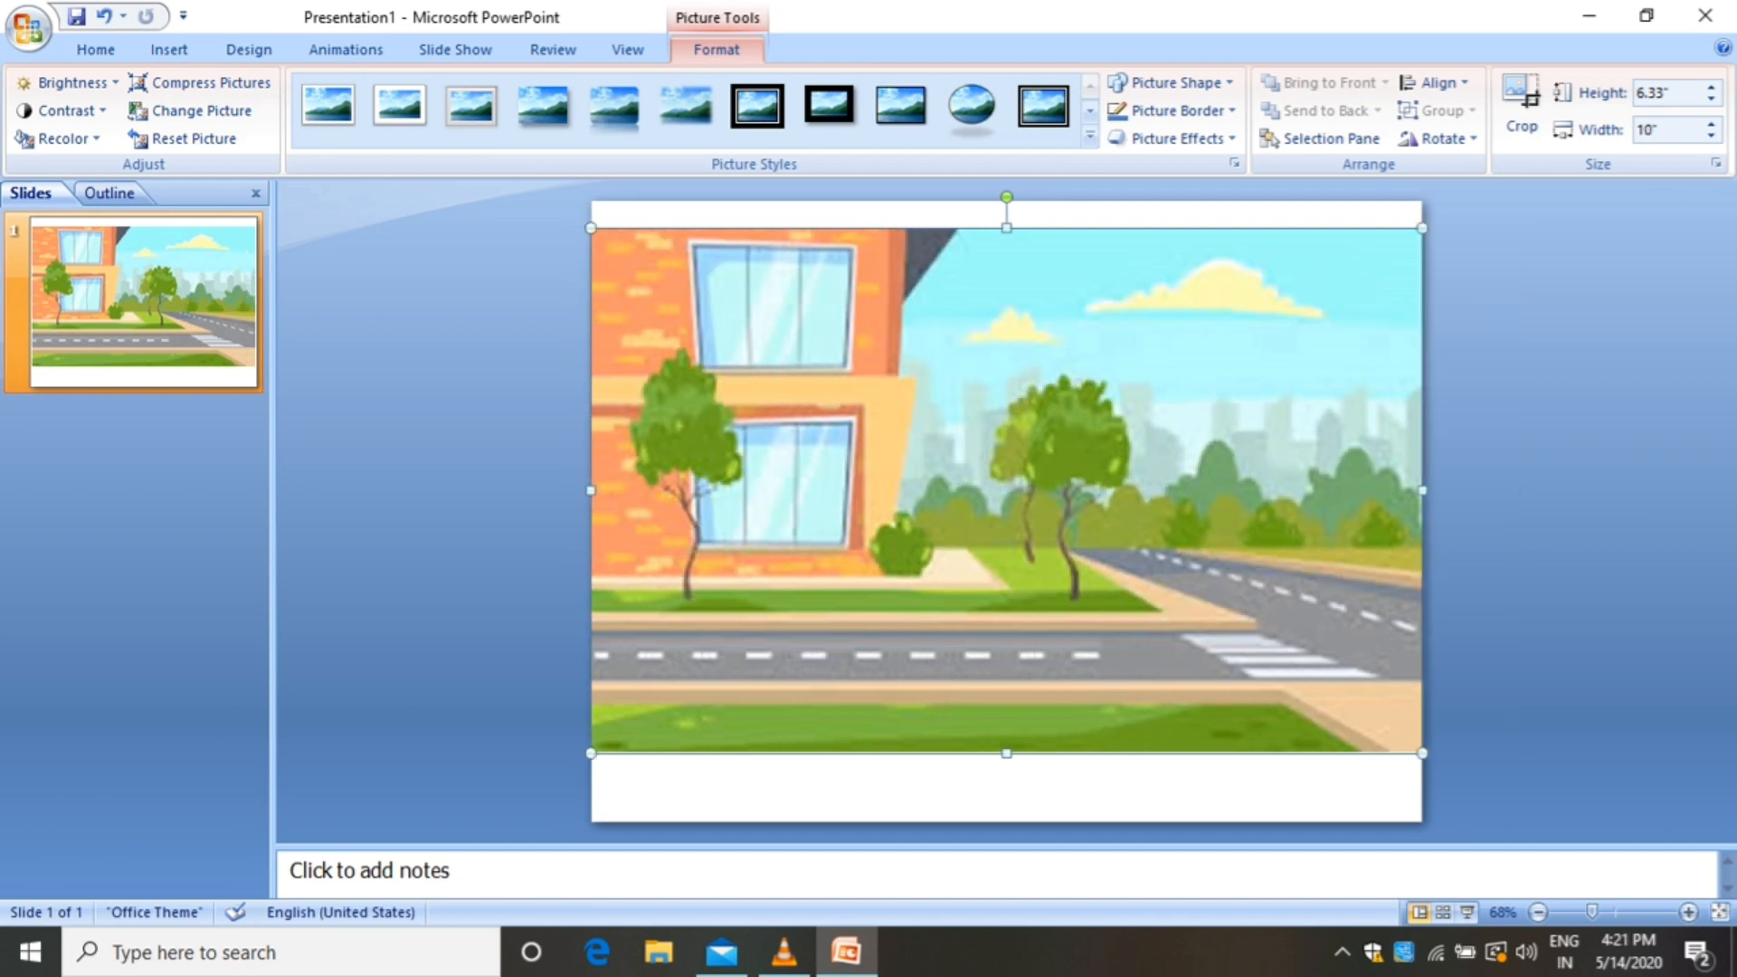
pyautogui.moveTo(1006, 752); pyautogui.dragTo(1005, 822)
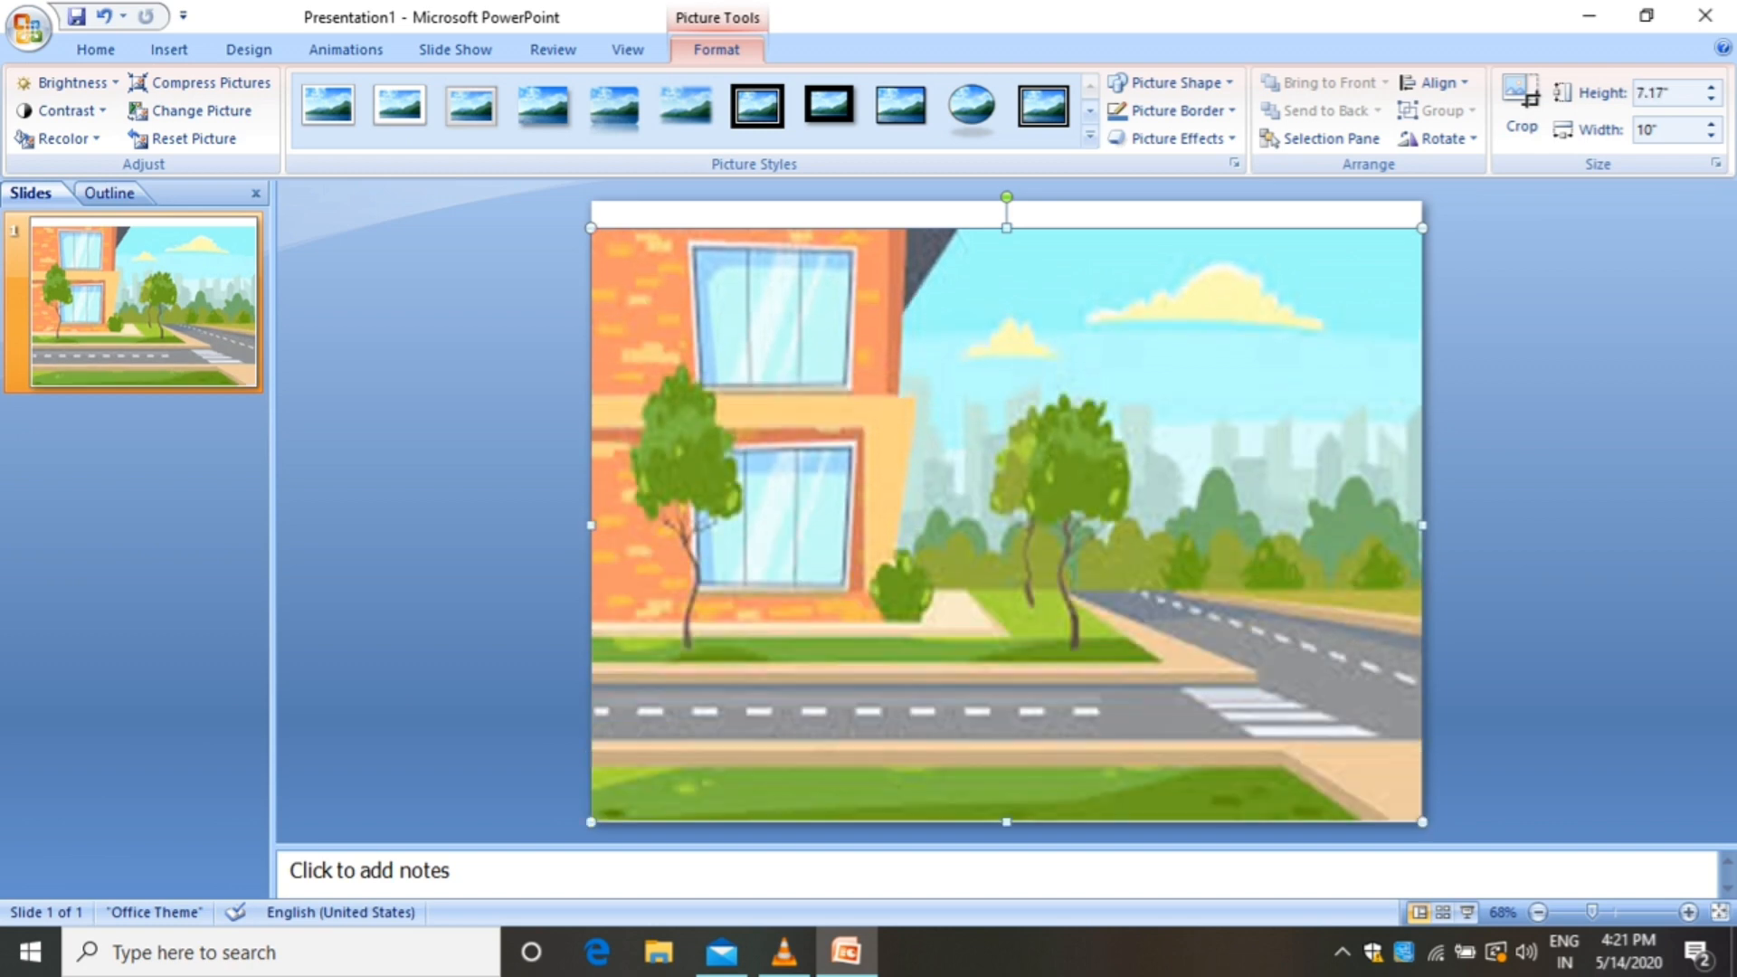
pyautogui.moveTo(1006, 228); pyautogui.dragTo(1006, 201)
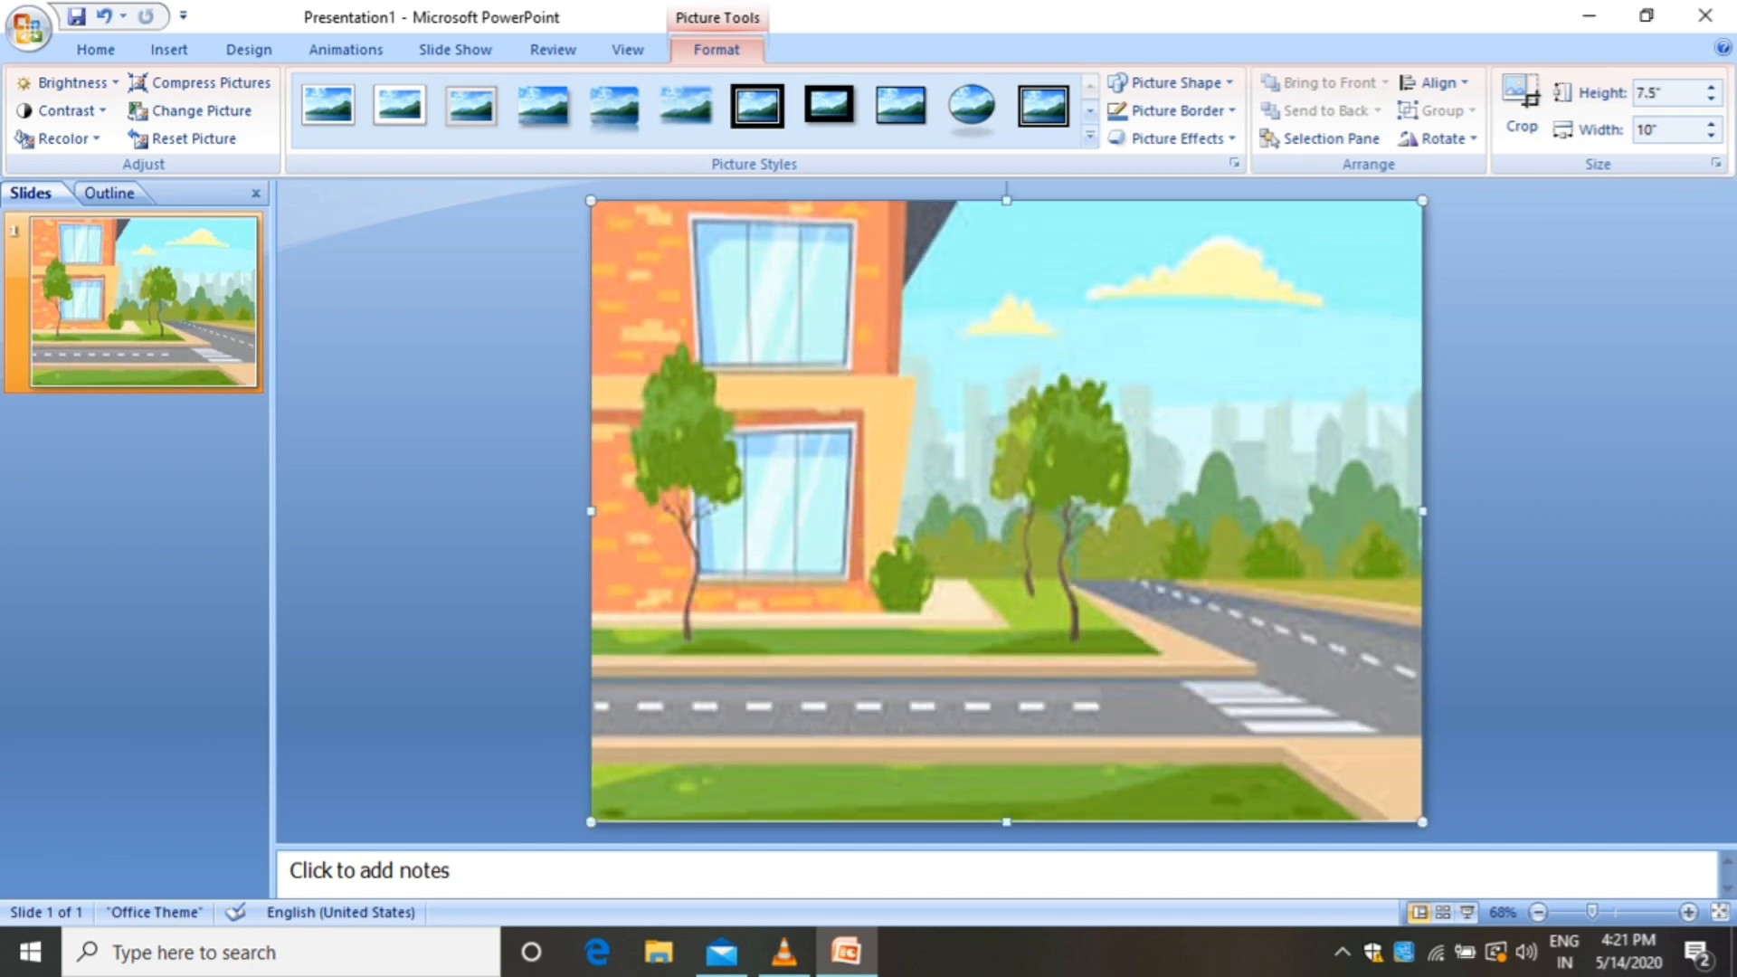
pyautogui.click(433, 362)
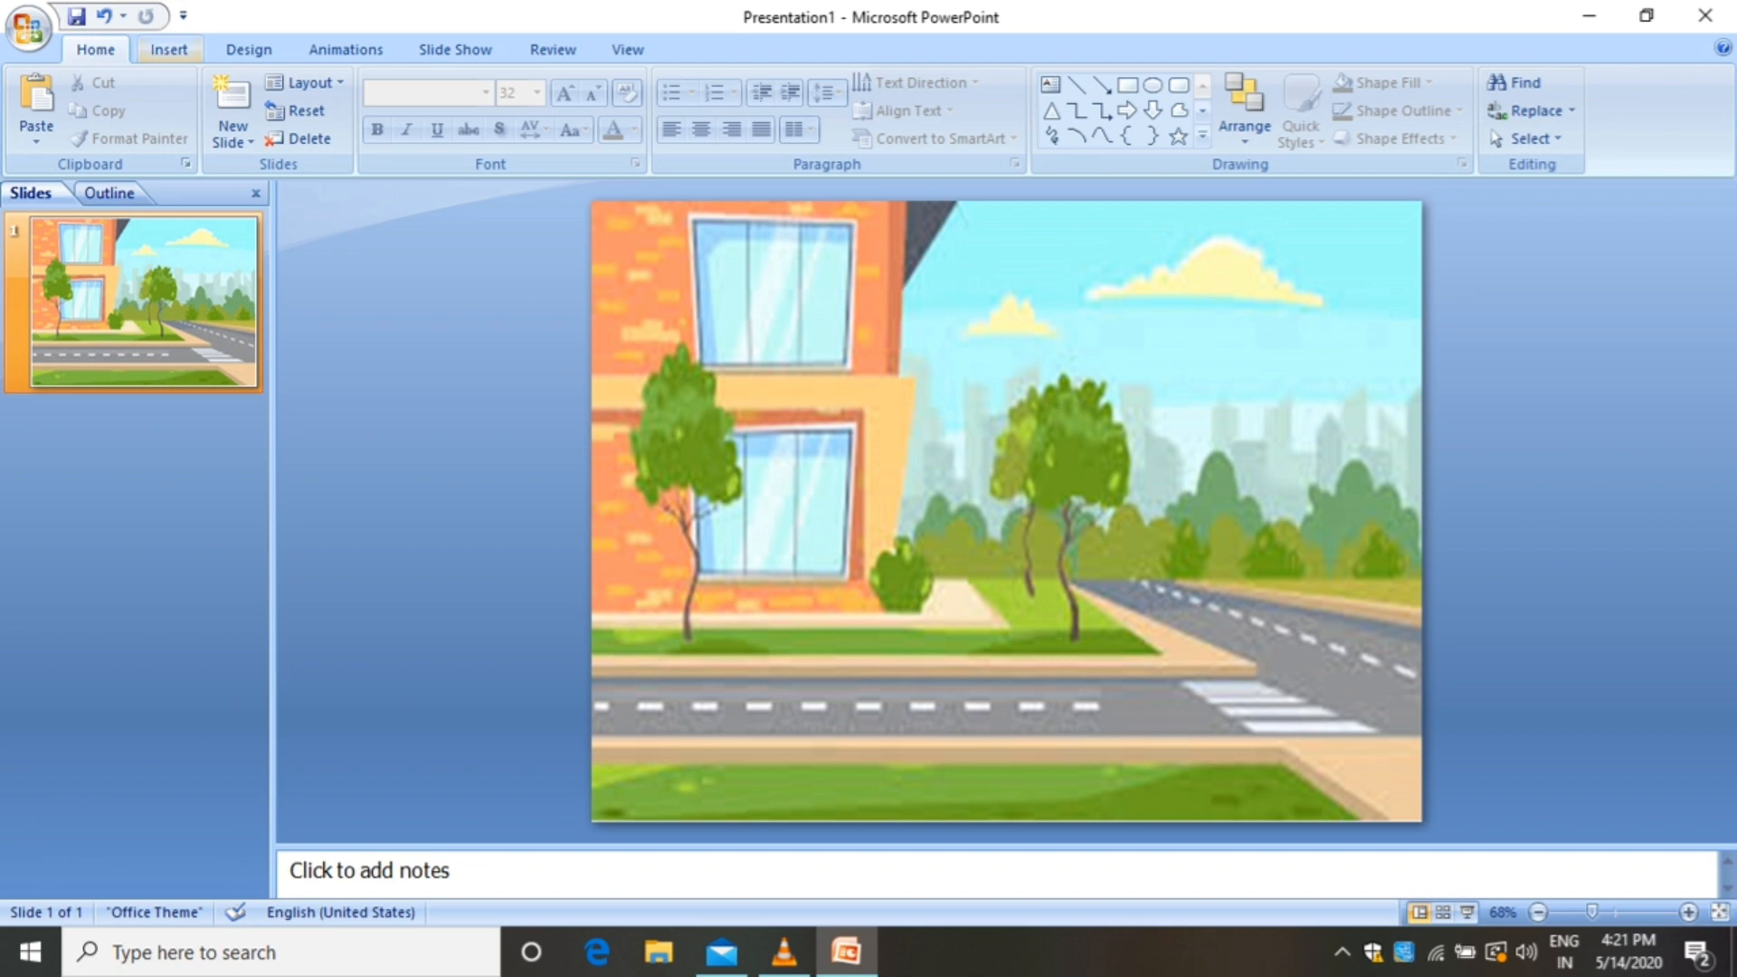
# Insert the picture car3 from the recent files on top of the street background
pyautogui.click(169, 49)
pyautogui.click(103, 104)
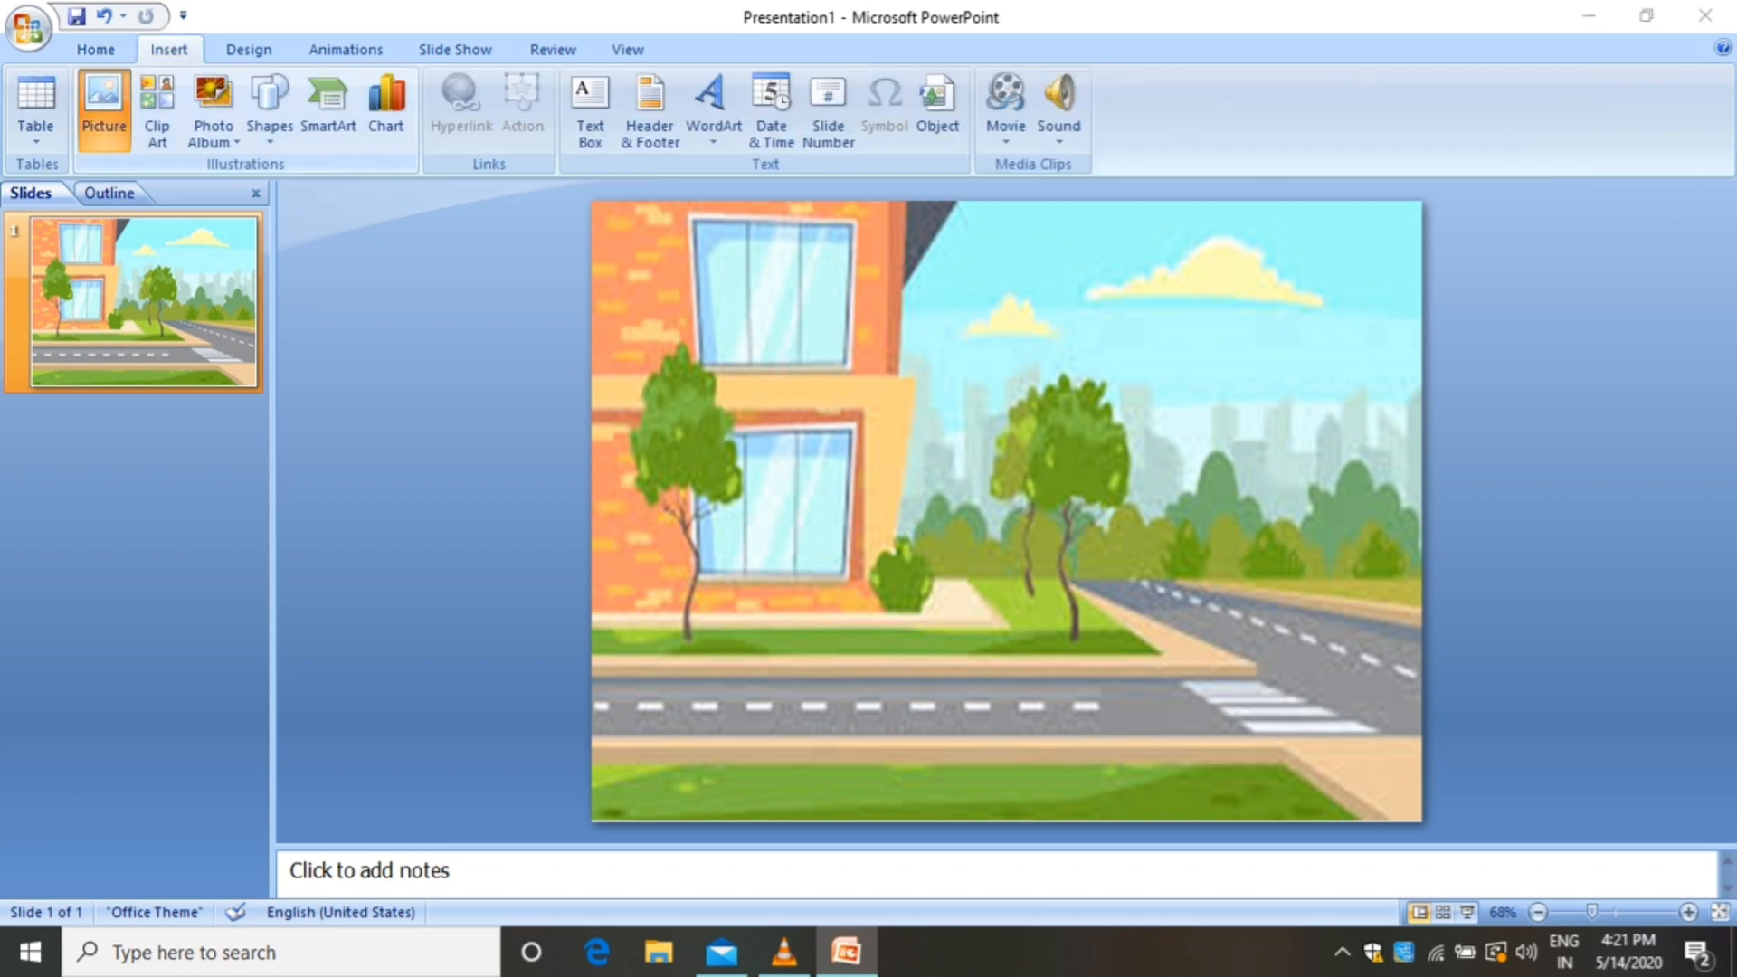
pyautogui.scroll(3, 104, 317)
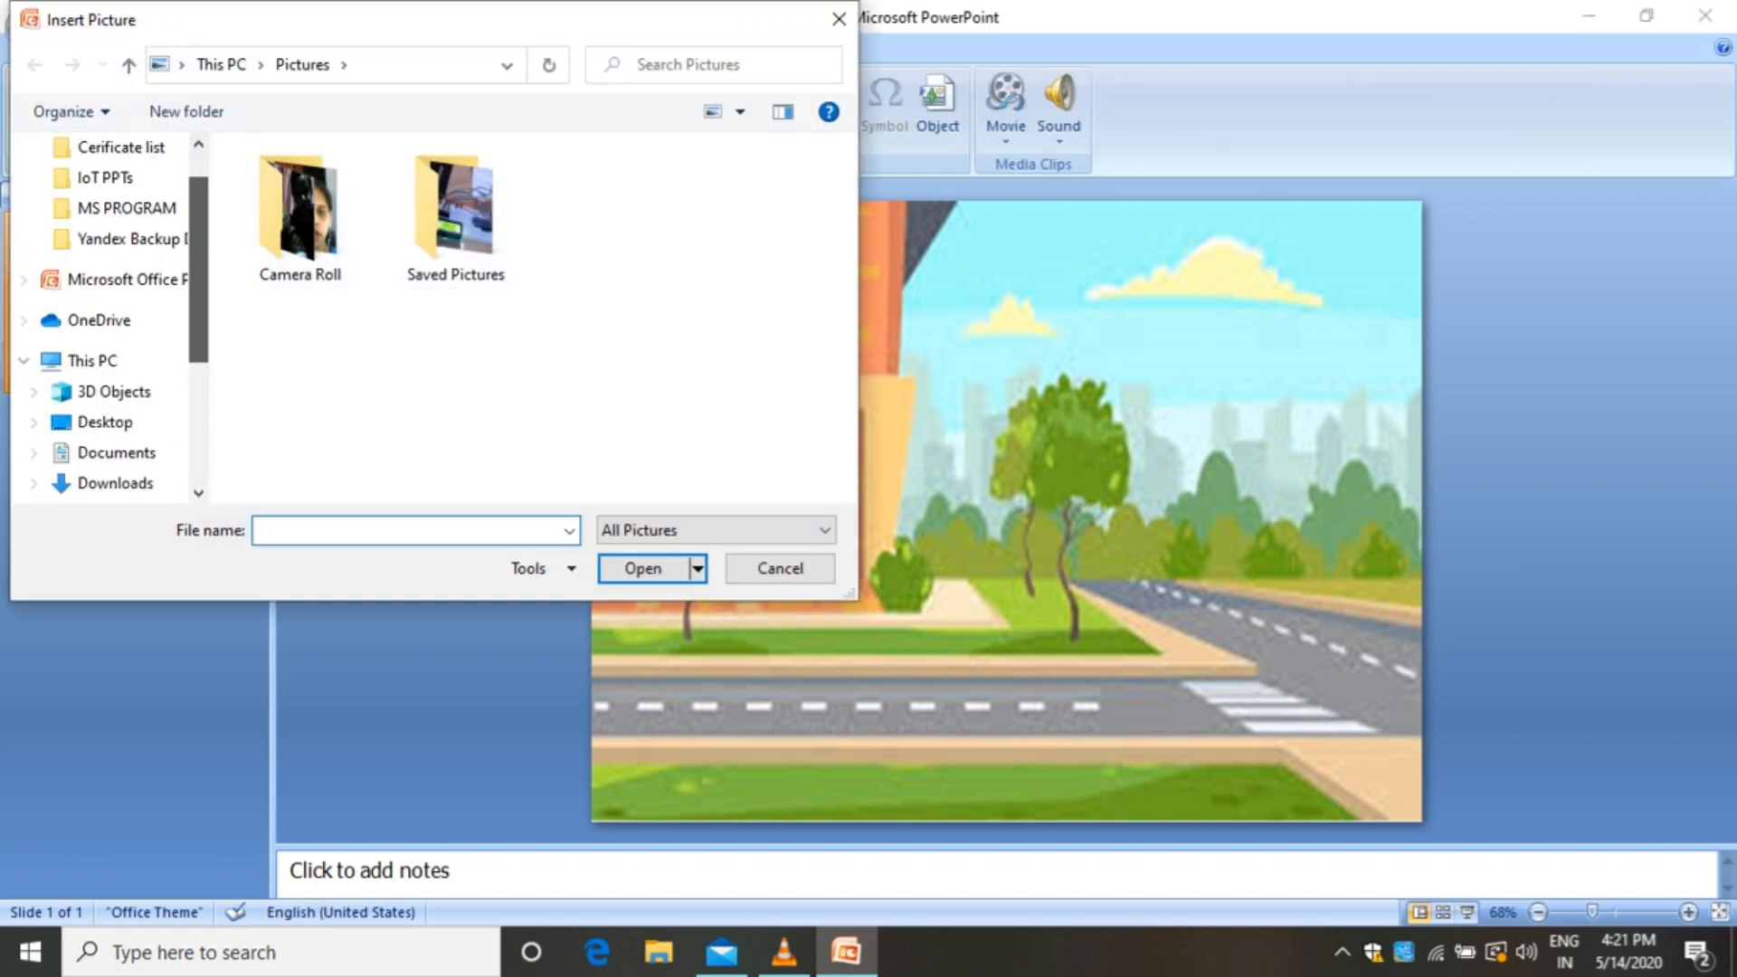
pyautogui.scroll(1, 104, 316)
pyautogui.click(108, 168)
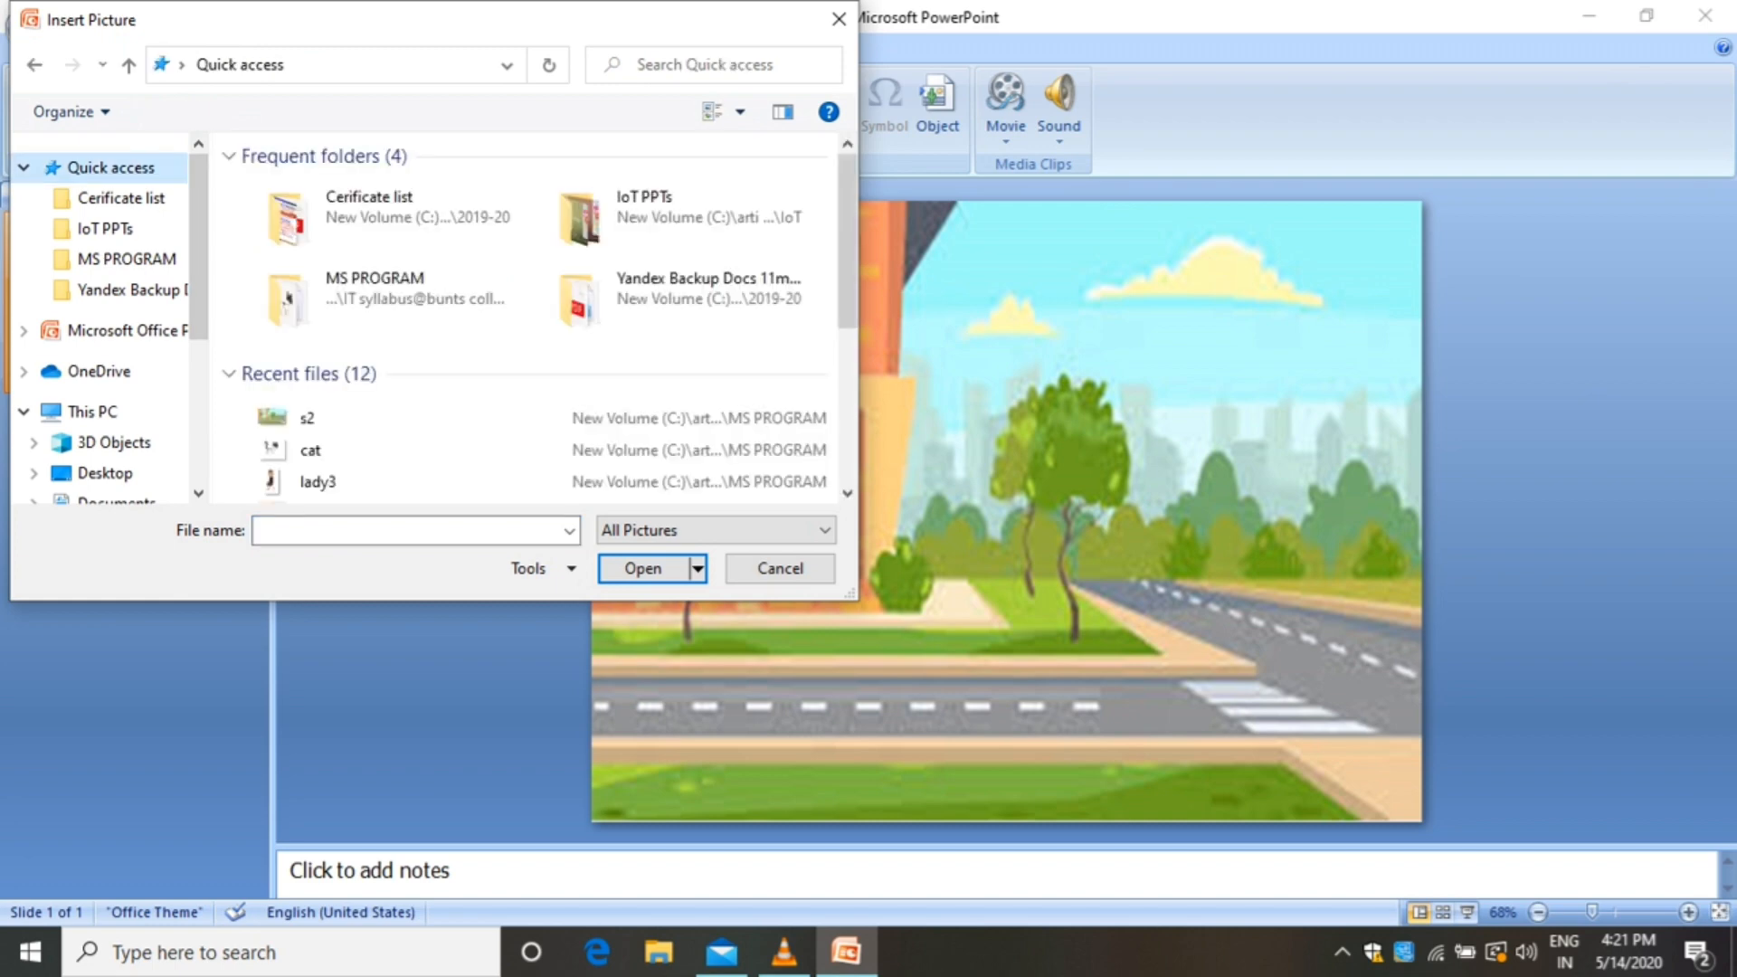
pyautogui.scroll(-3, 588, 380)
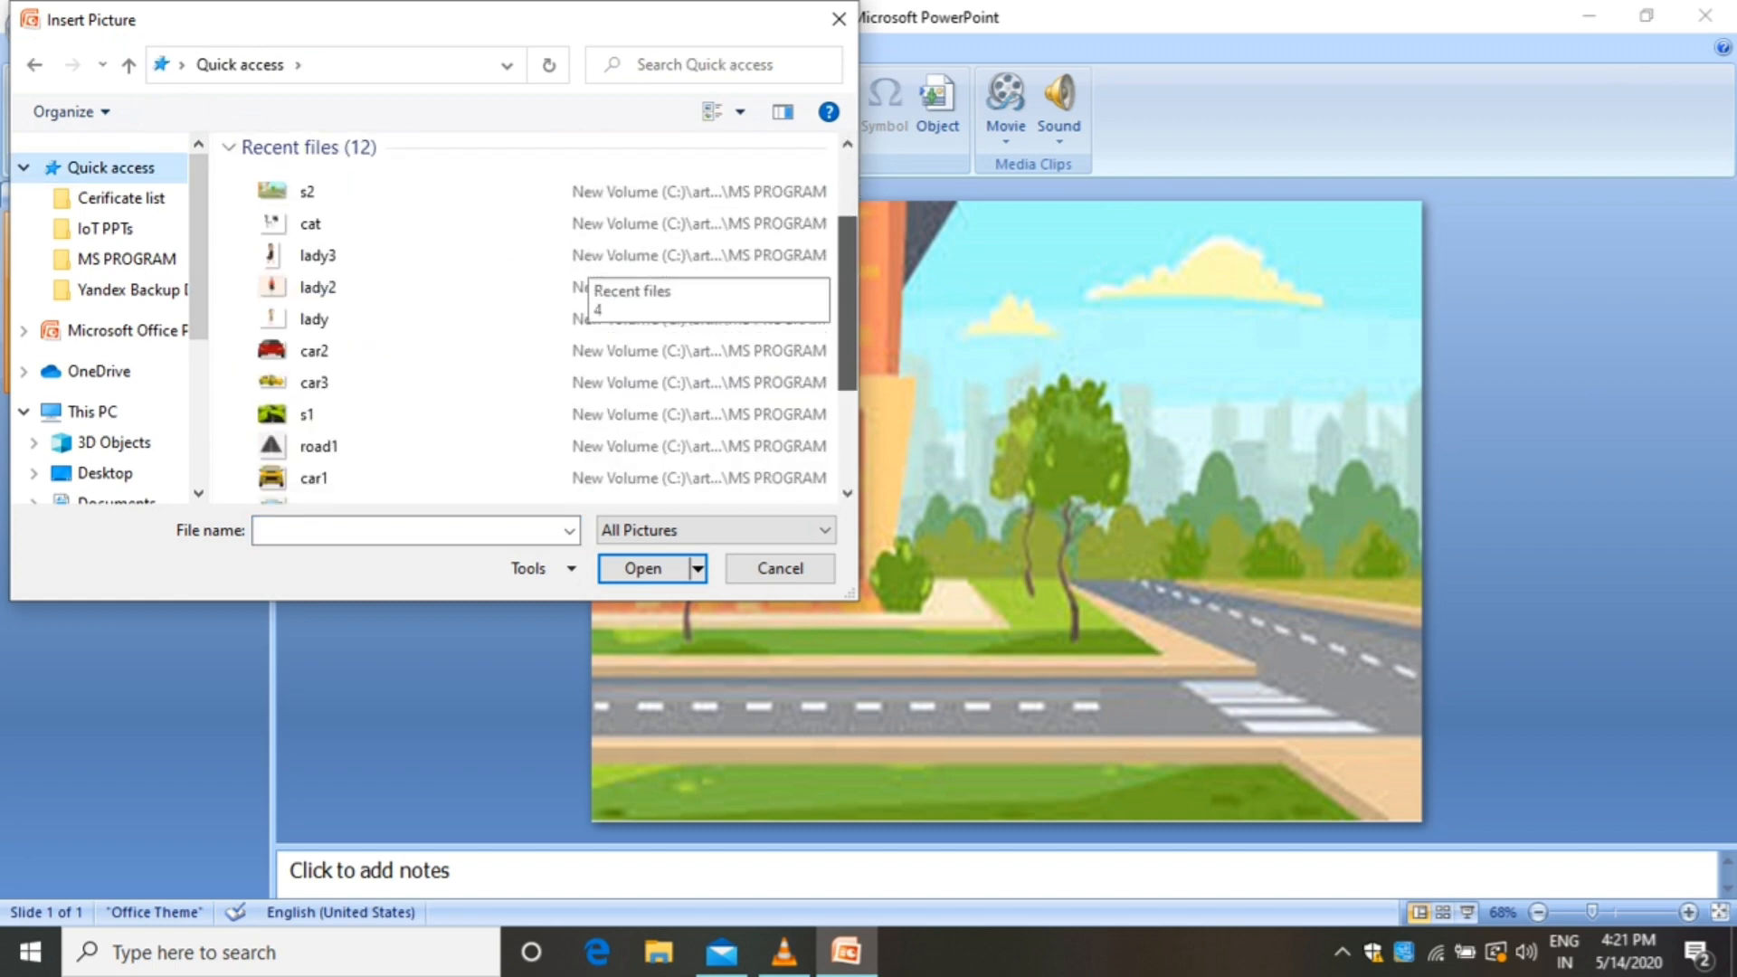
pyautogui.click(315, 382)
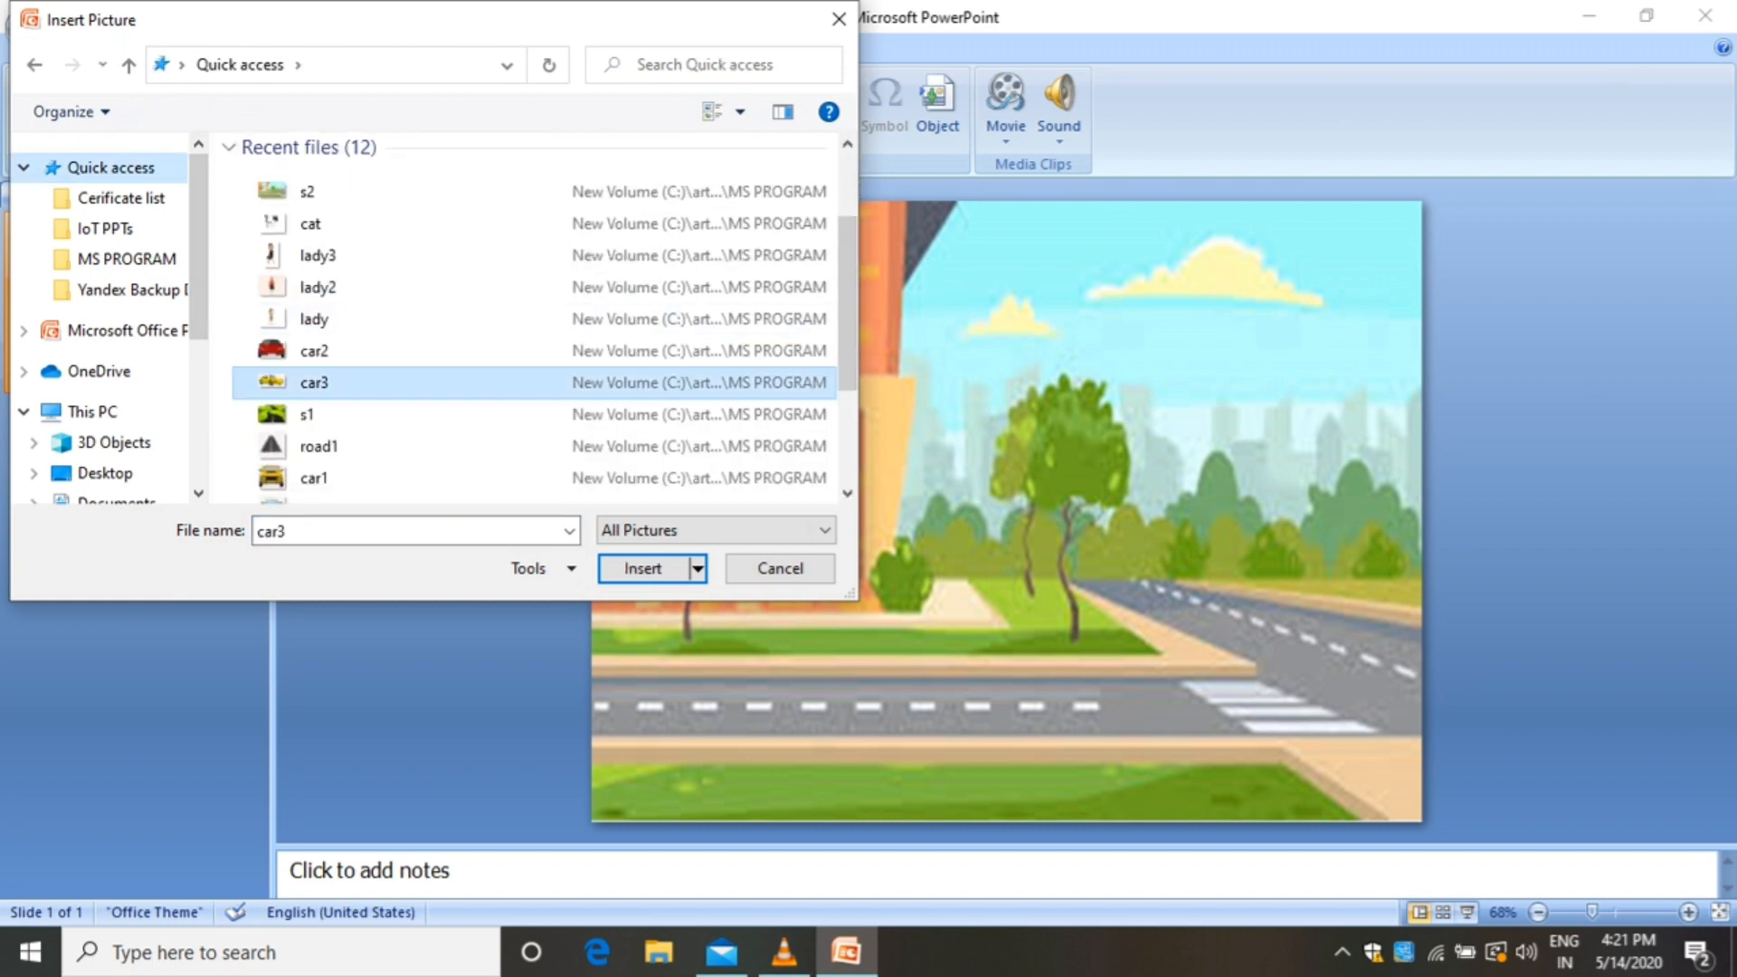
pyautogui.click(642, 568)
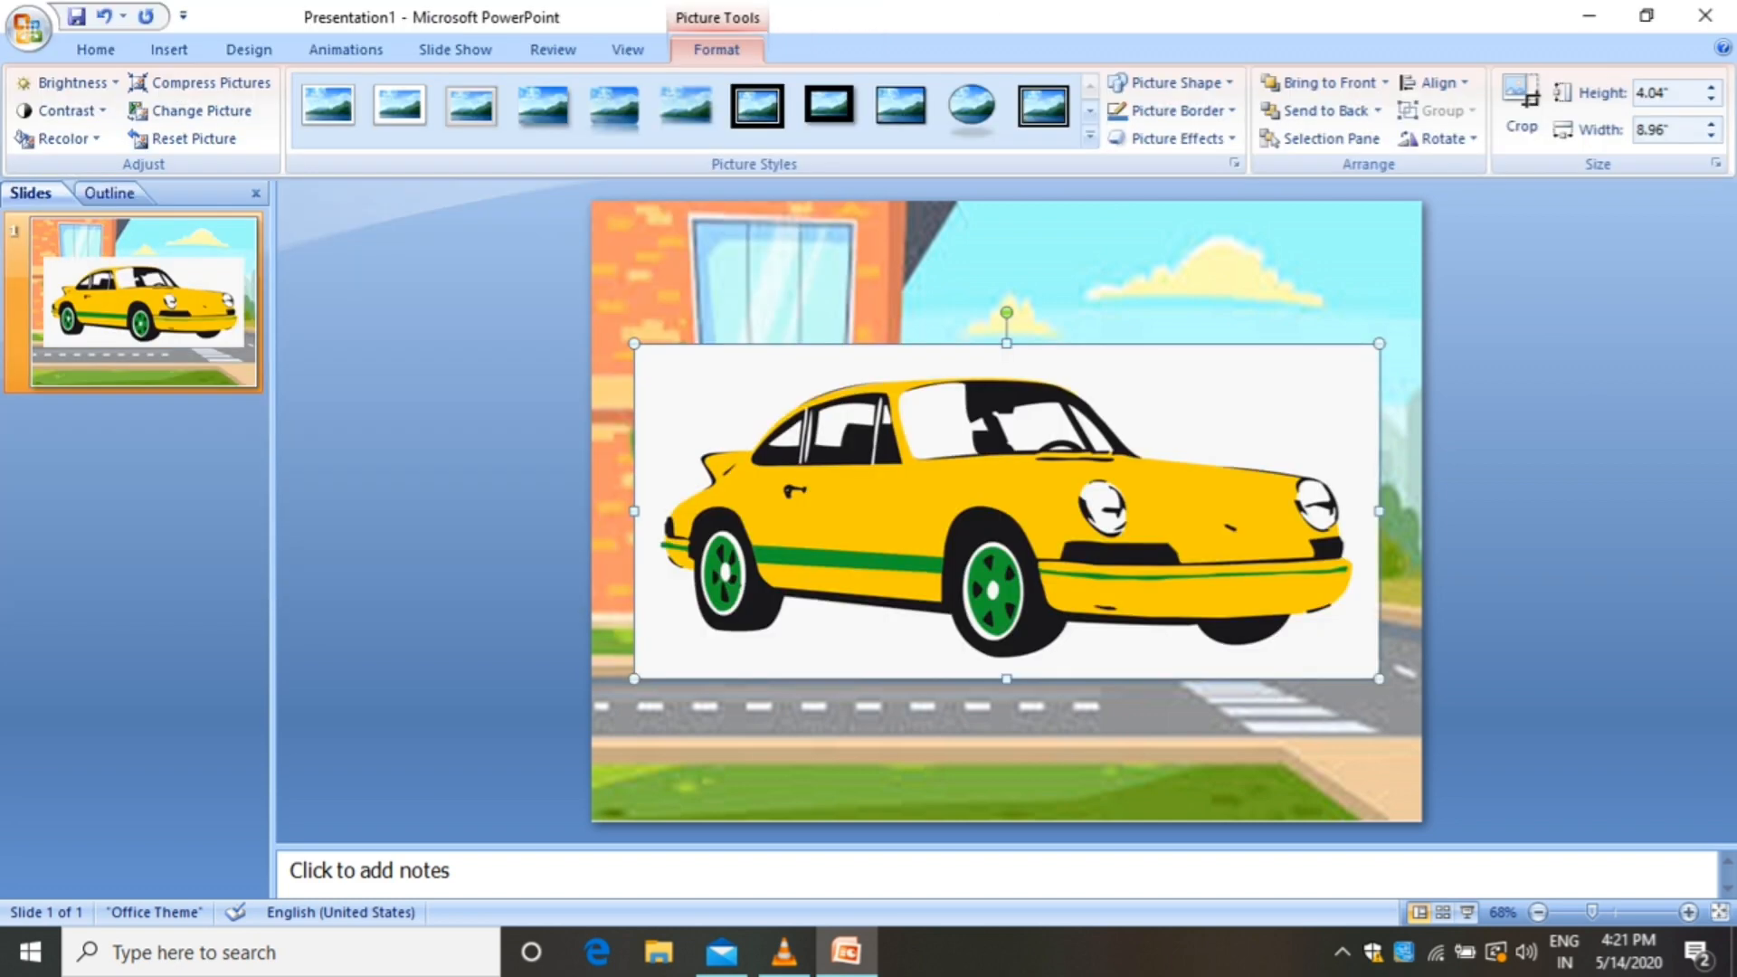
# Make the car picture's white background transparent with Set Transparent Color
pyautogui.click(64, 138)
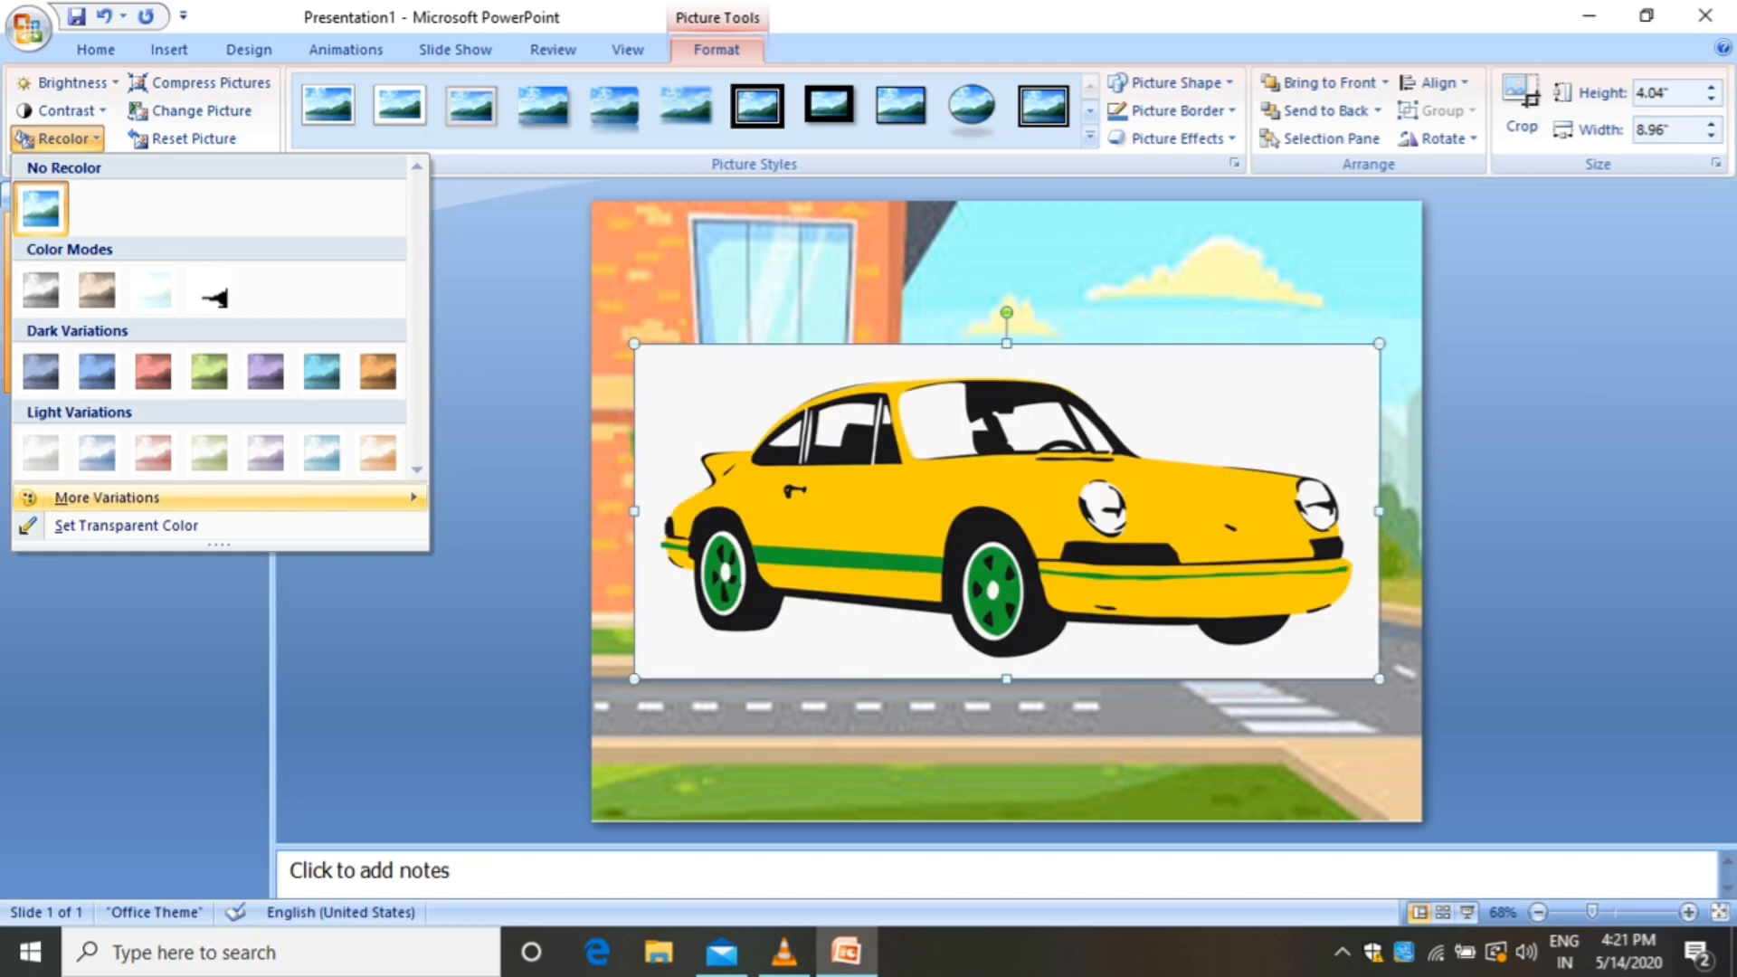
pyautogui.click(127, 525)
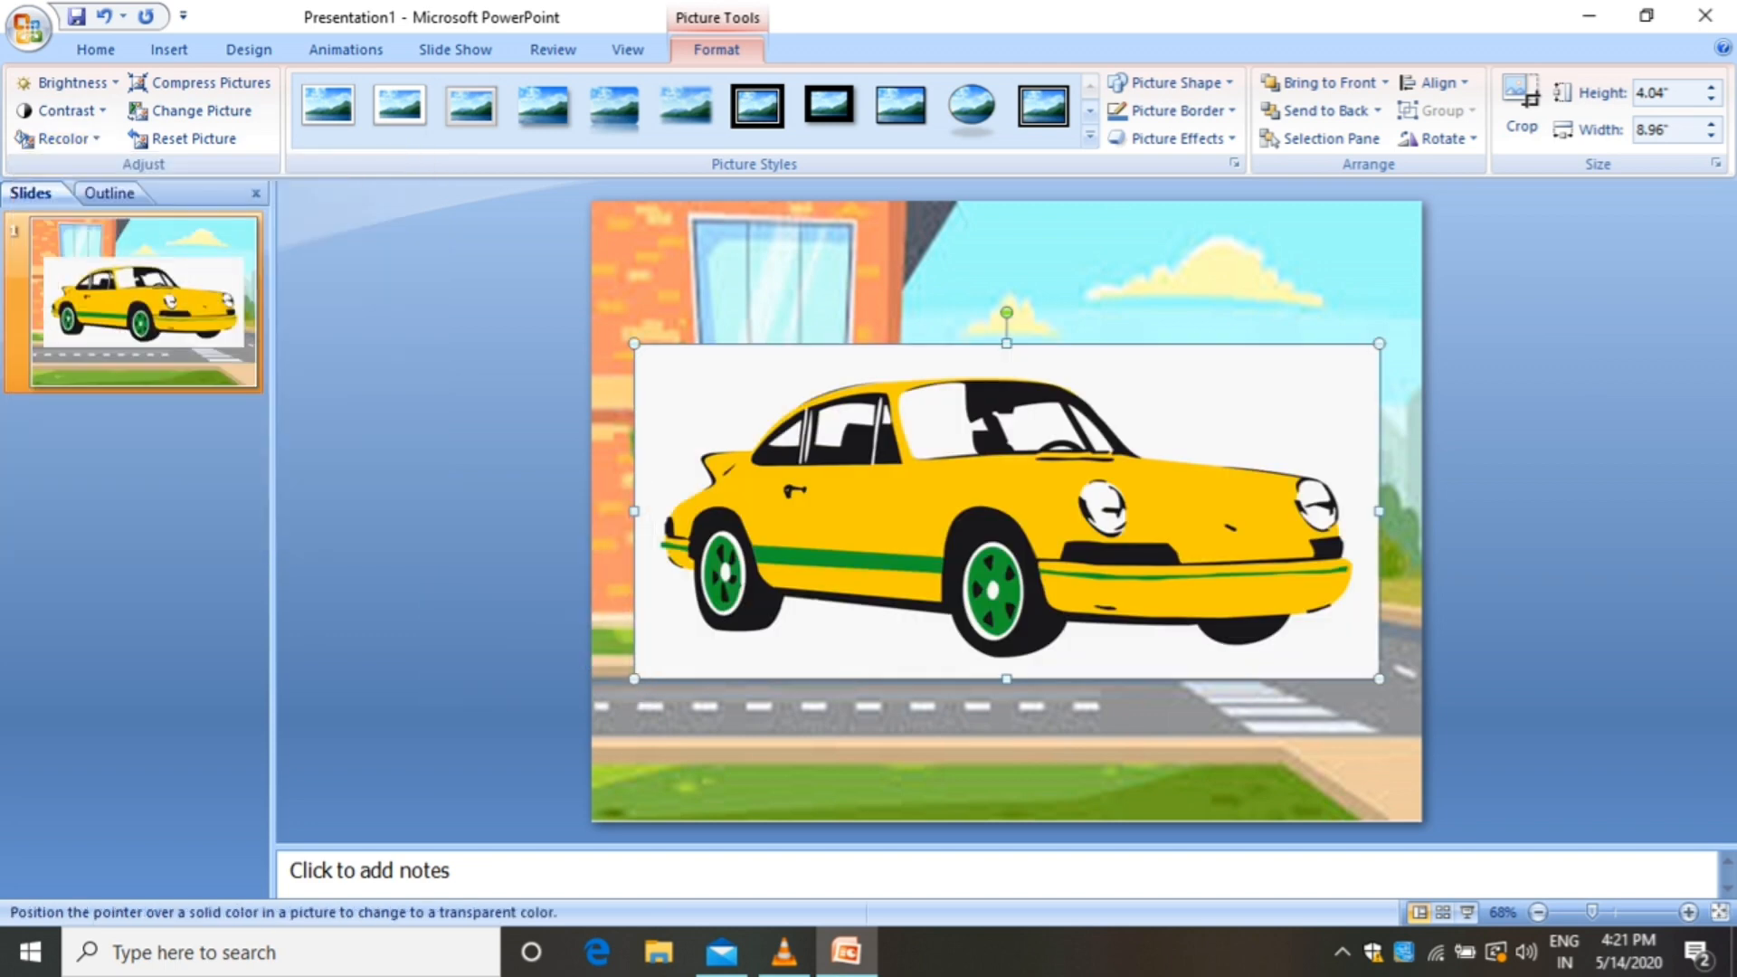
pyautogui.click(701, 398)
pyautogui.press('Escape')
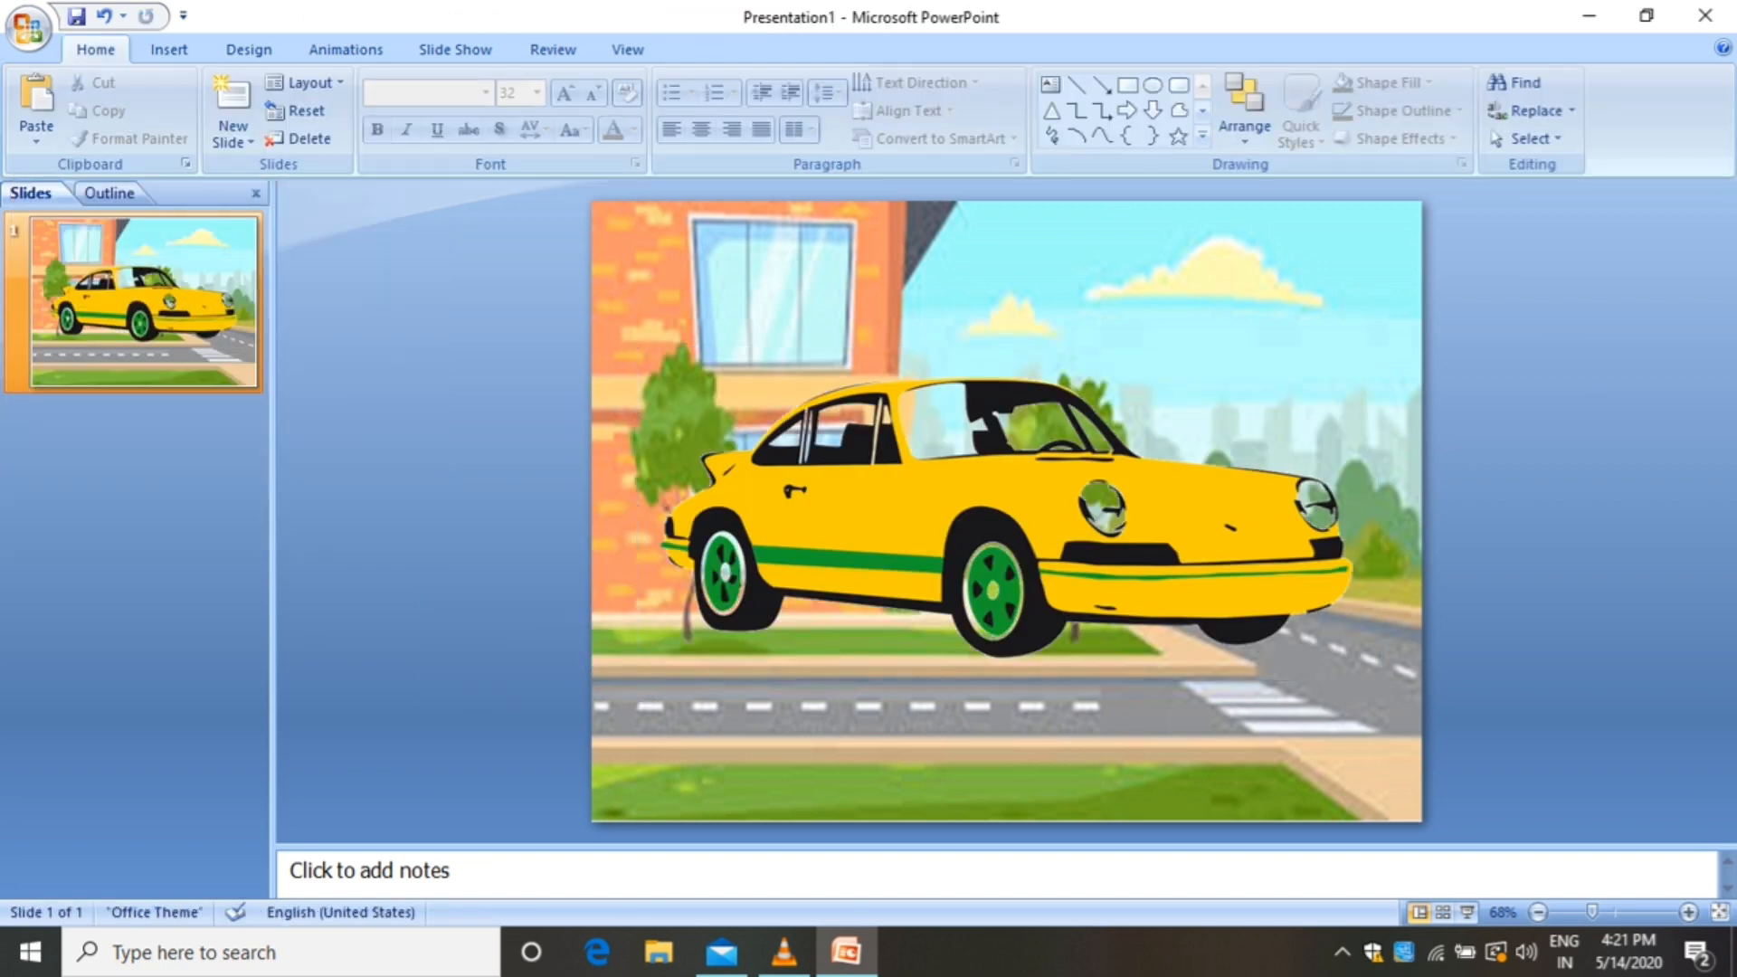
# Shrink the car to about 3.15 by 1.42 inches and place it just outside the slide's left edge, level with the road
pyautogui.click(1006, 511)
pyautogui.moveTo(1378, 343); pyautogui.dragTo(896, 560)
pyautogui.moveTo(765, 625); pyautogui.dragTo(460, 684)
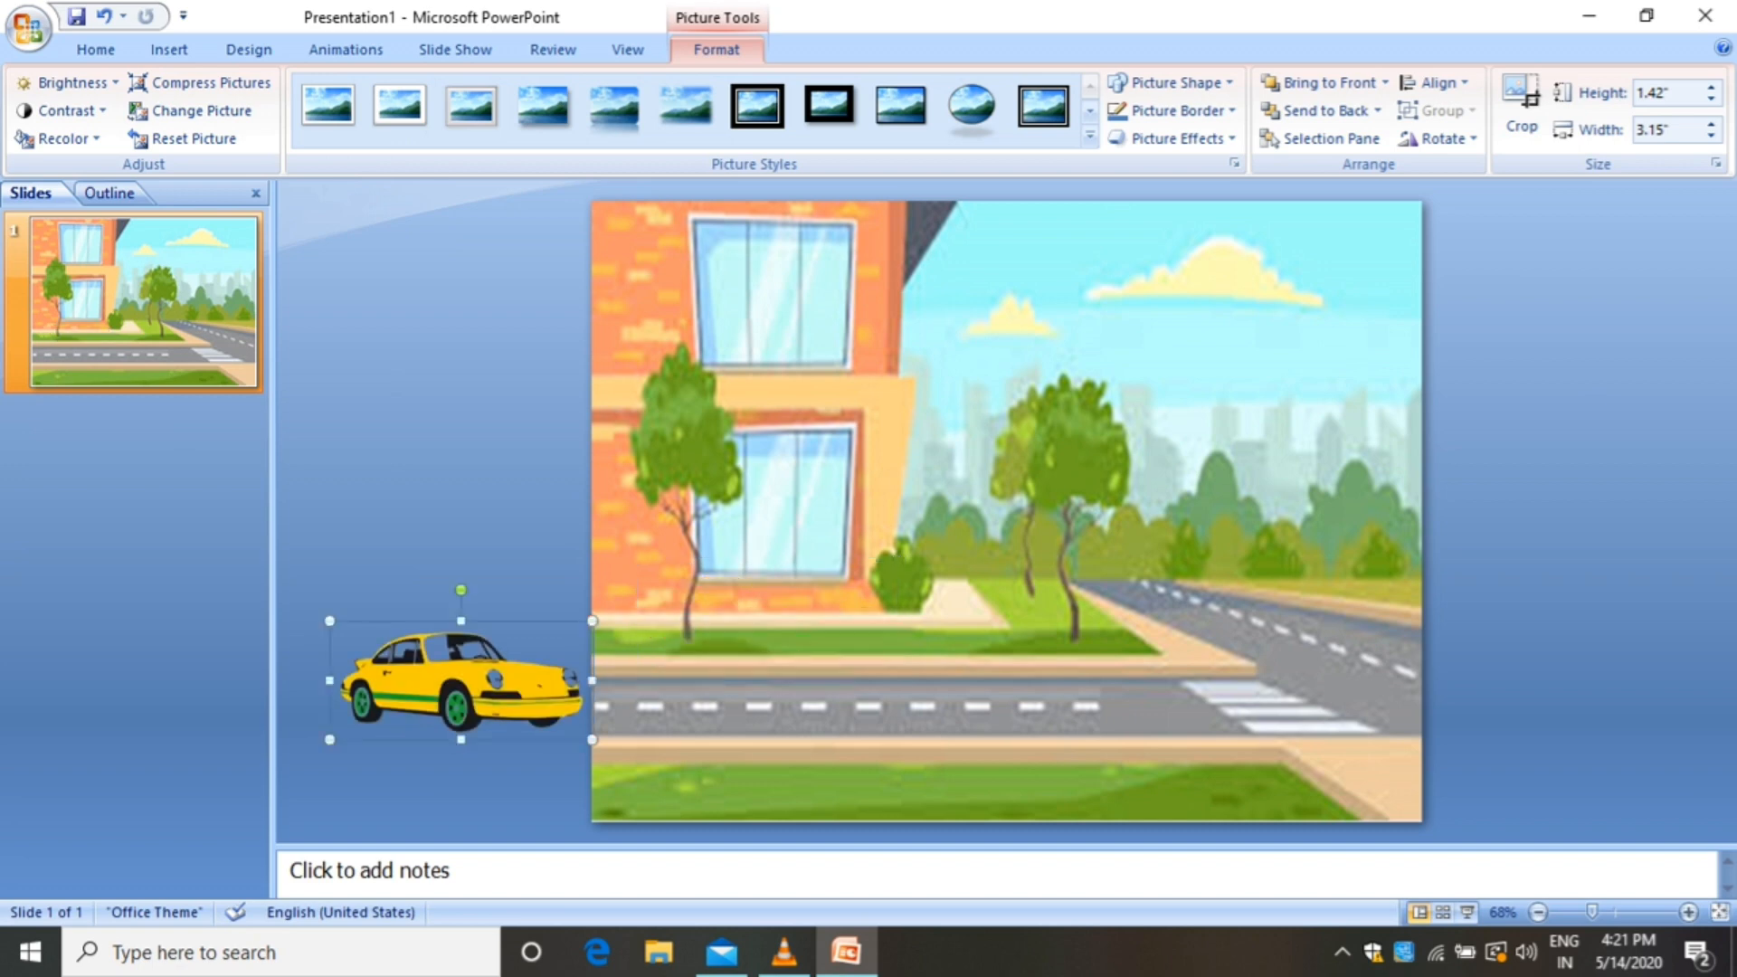
# Add a custom Scribble motion path to the car, running from the car to the right along the road
pyautogui.click(345, 49)
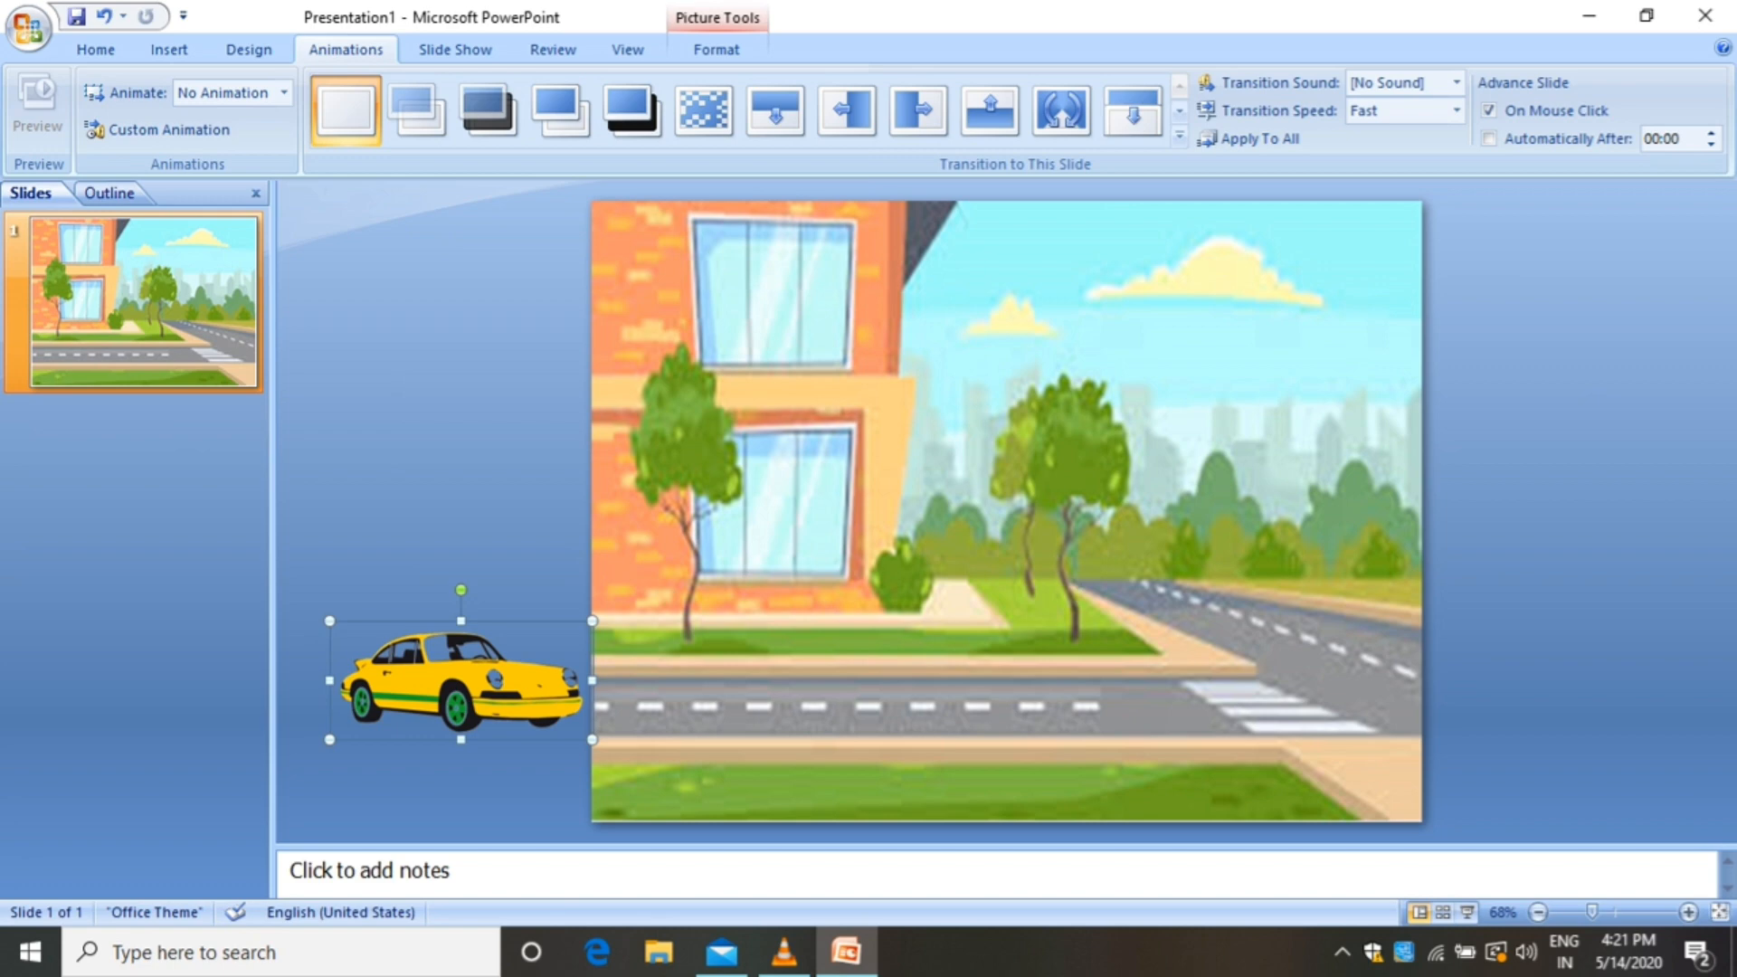
pyautogui.click(159, 129)
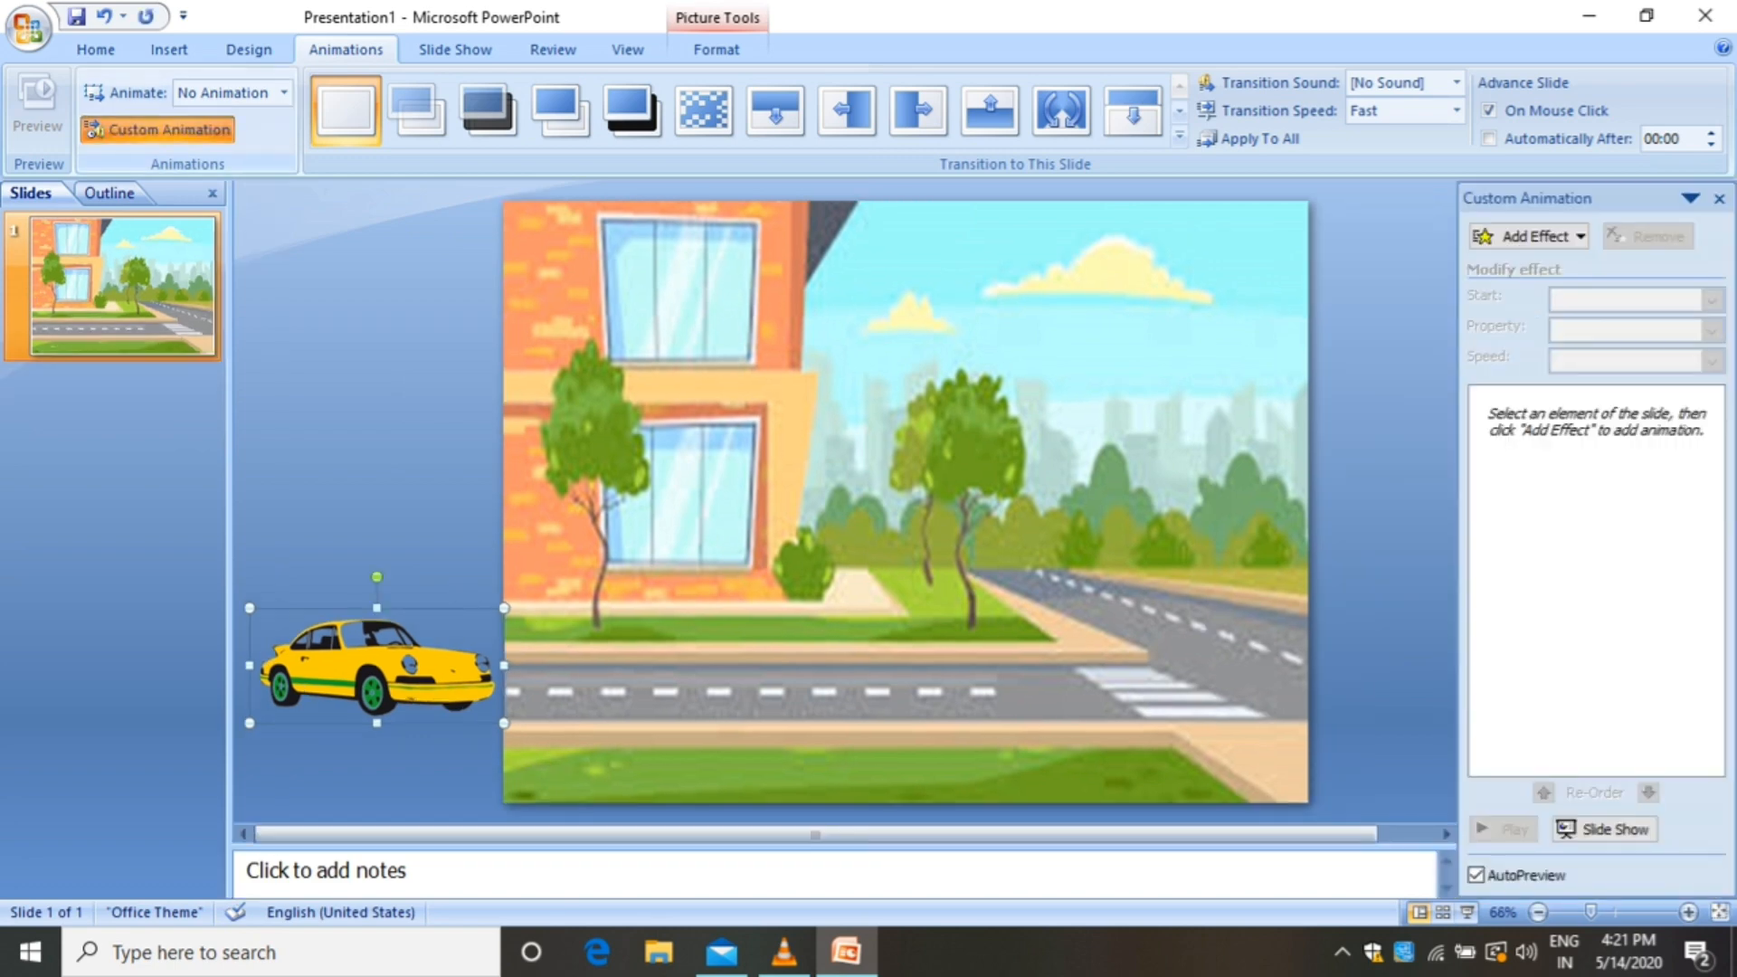
pyautogui.click(1529, 236)
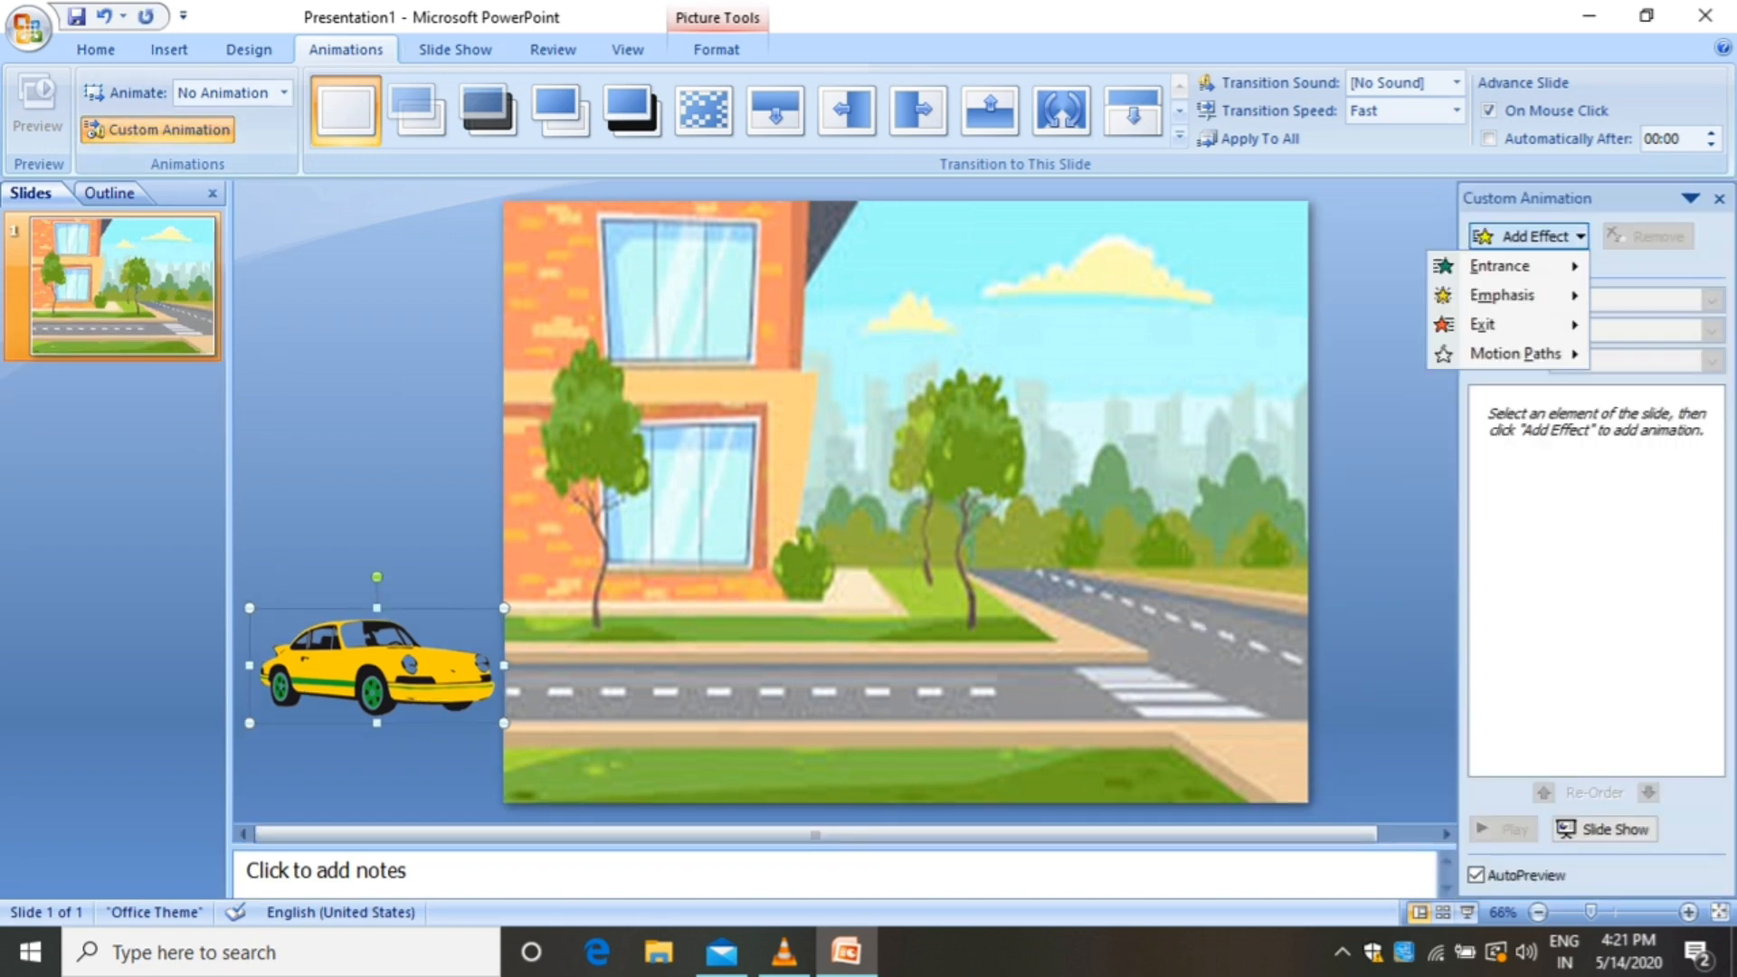
pyautogui.moveTo(1515, 353)
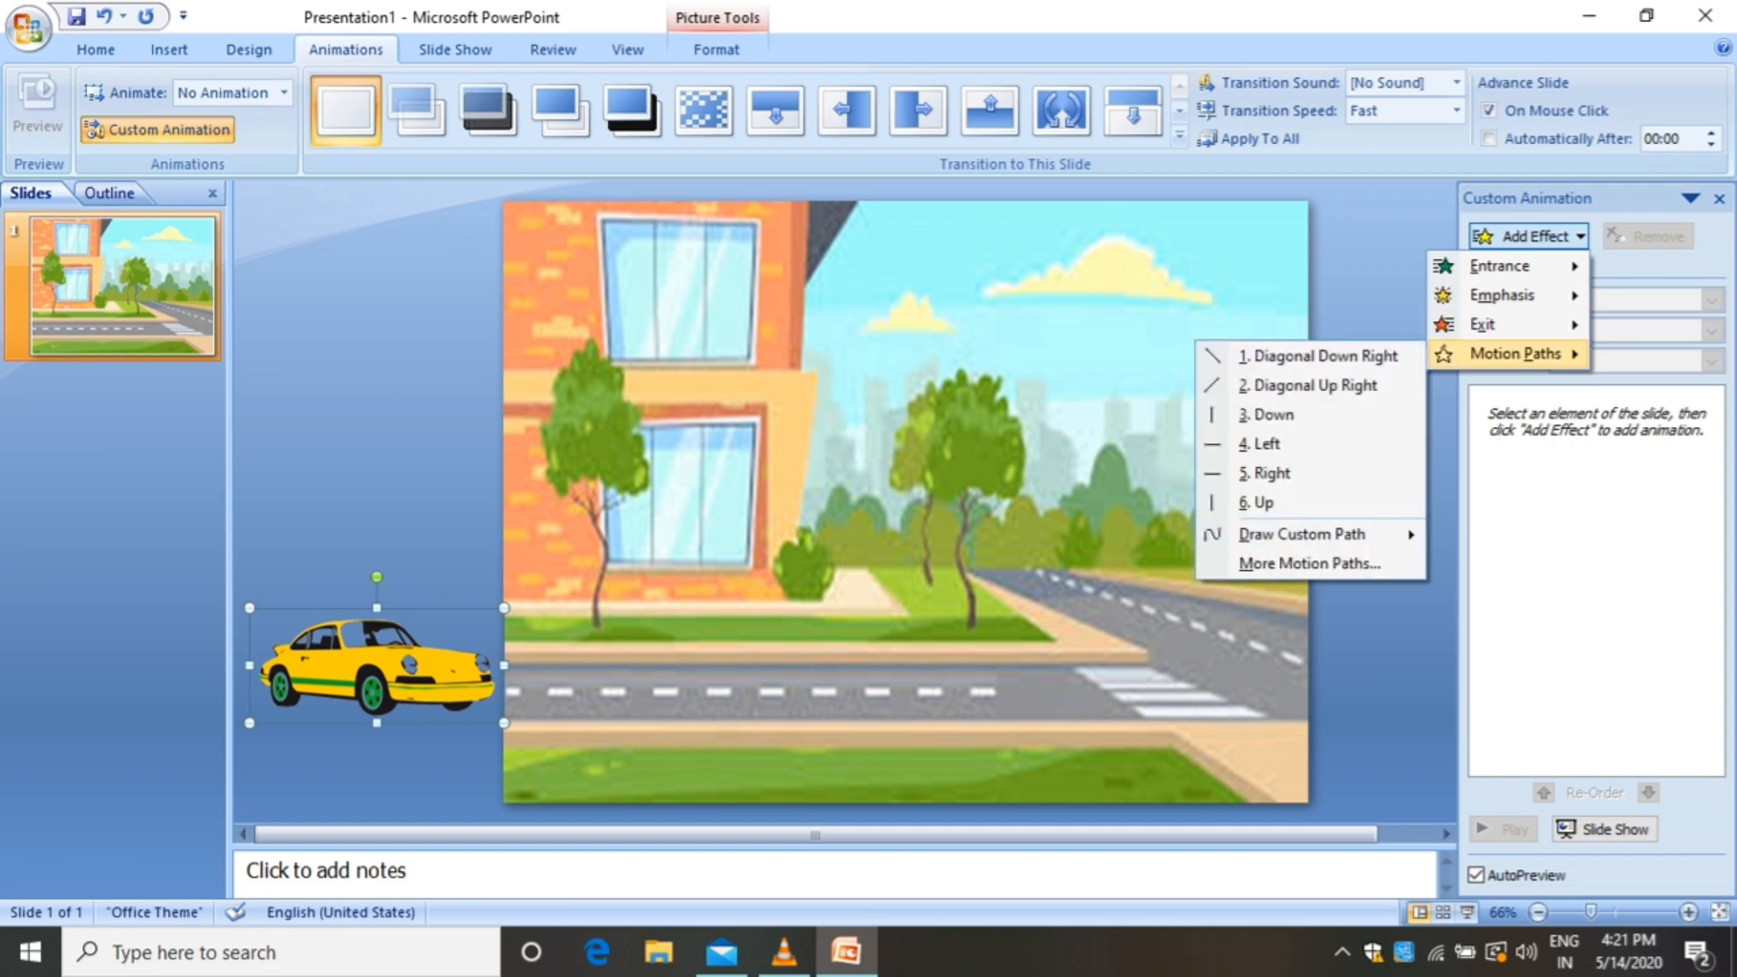
pyautogui.moveTo(1302, 534)
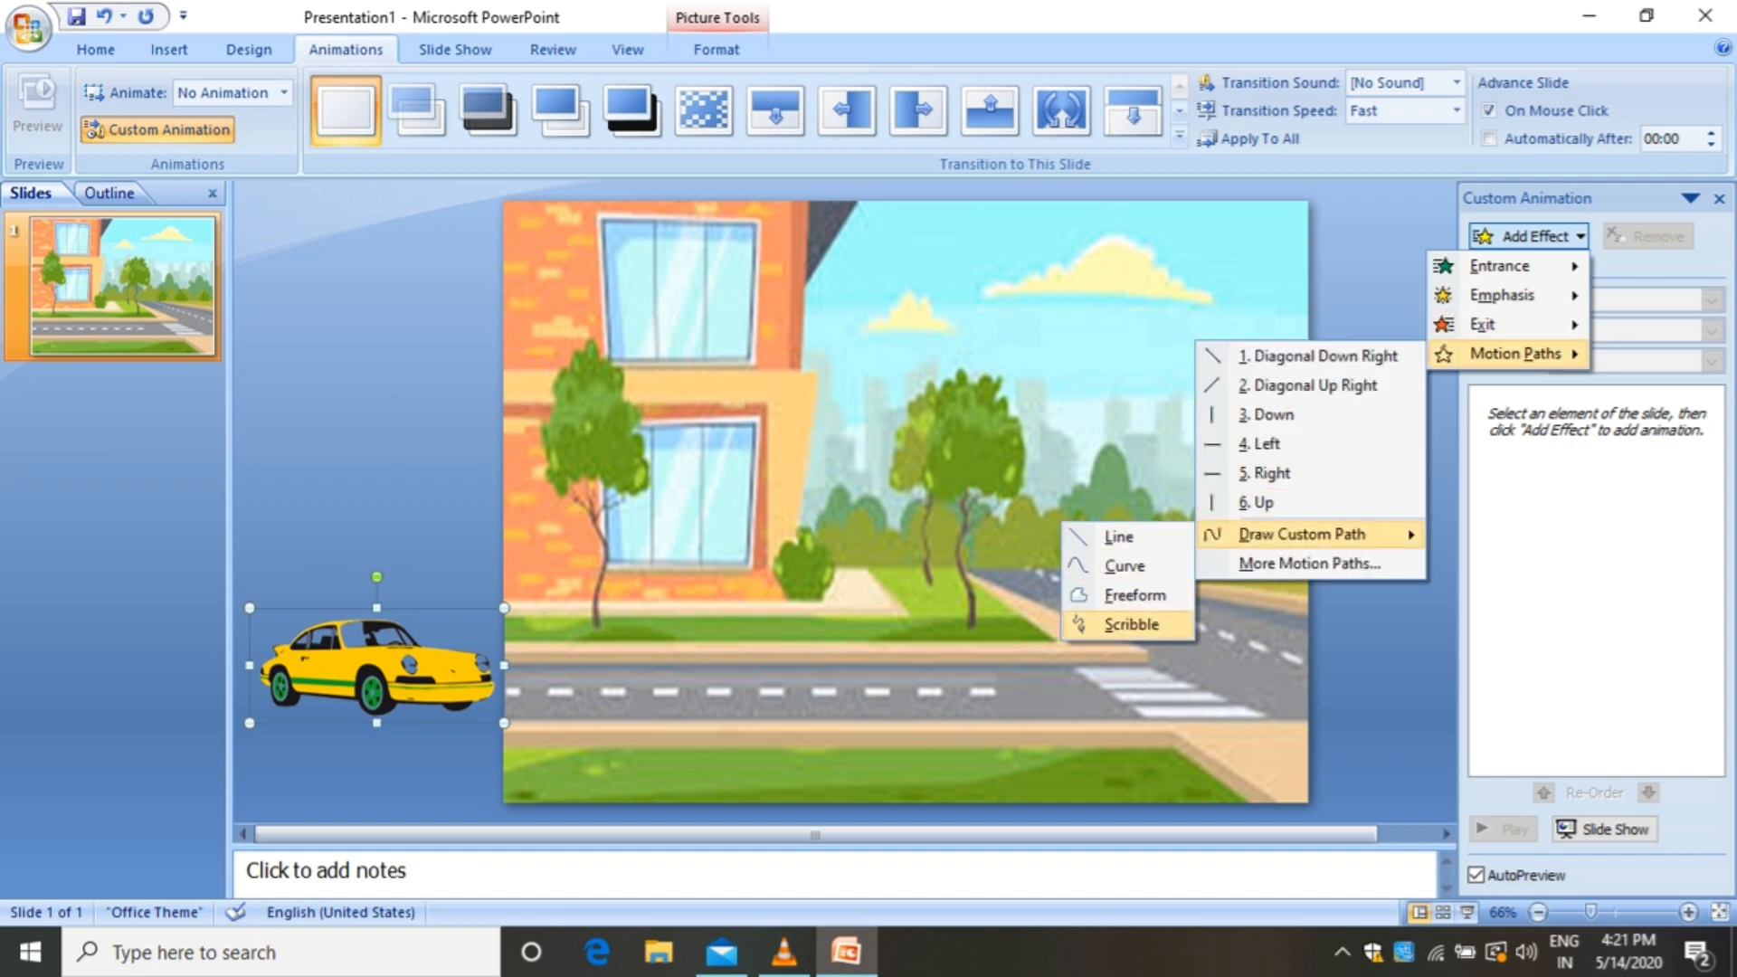
pyautogui.click(1130, 624)
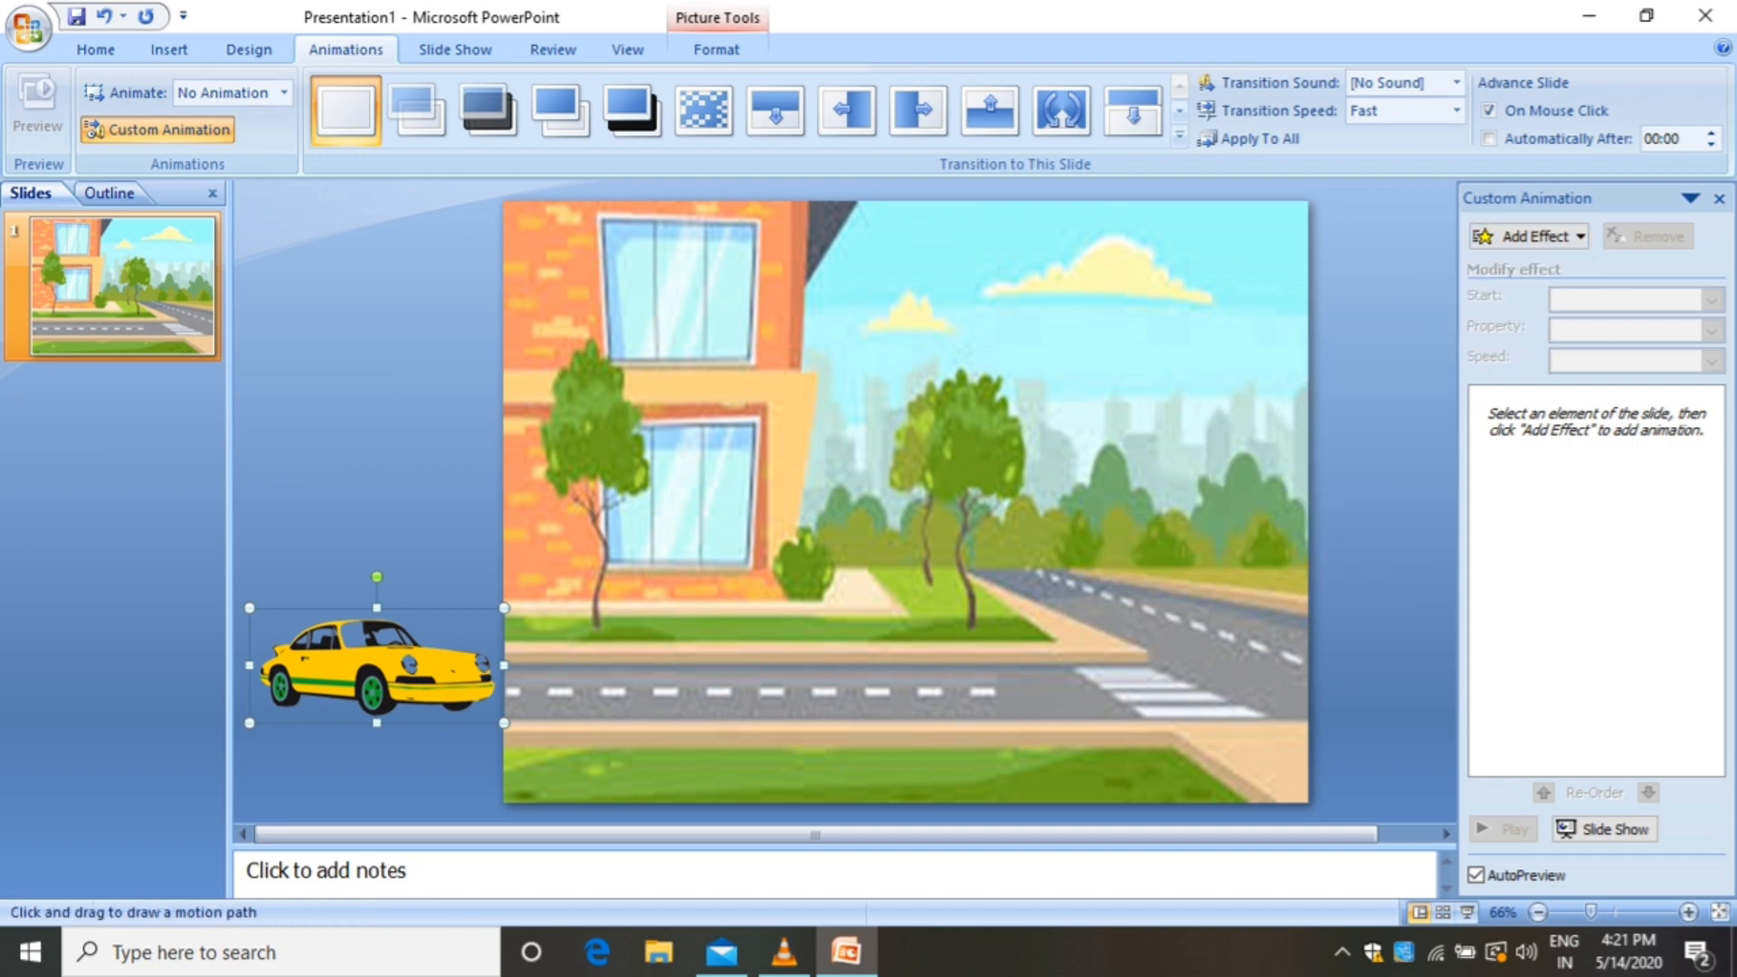
pyautogui.moveTo(496, 687); pyautogui.dragTo(900, 684)
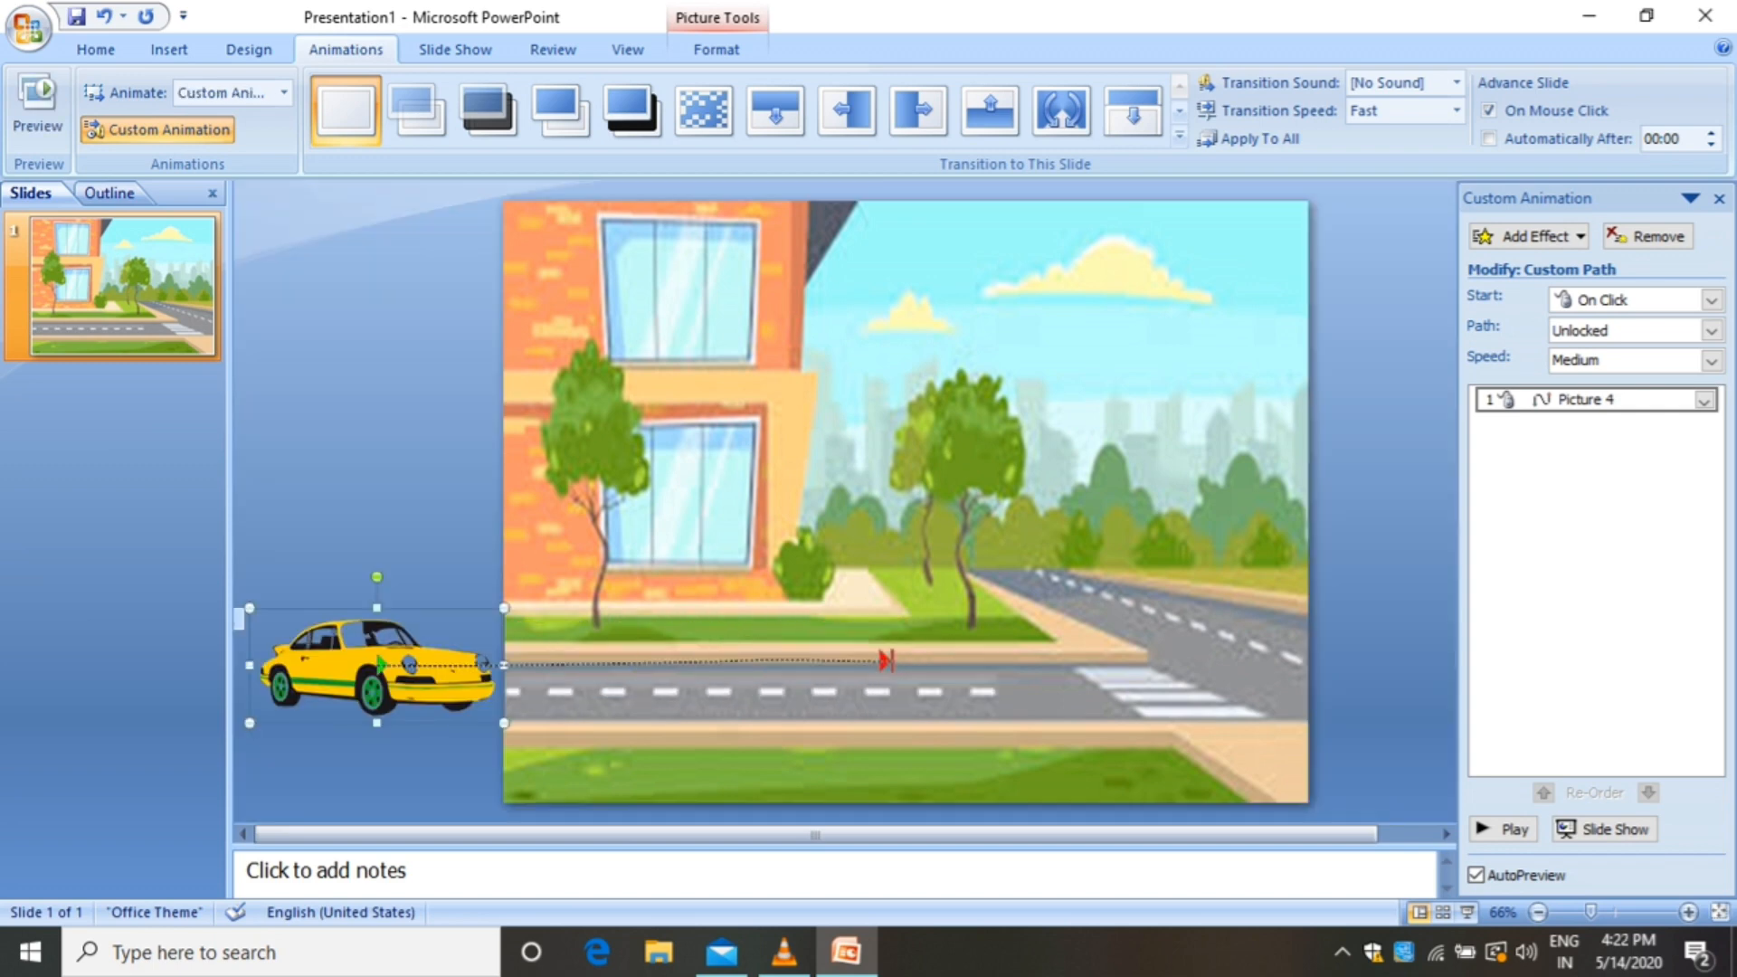
# Extend the car's motion path past the slide's right edge, preview the animation, and adjust the path's end point
pyautogui.click(886, 661)
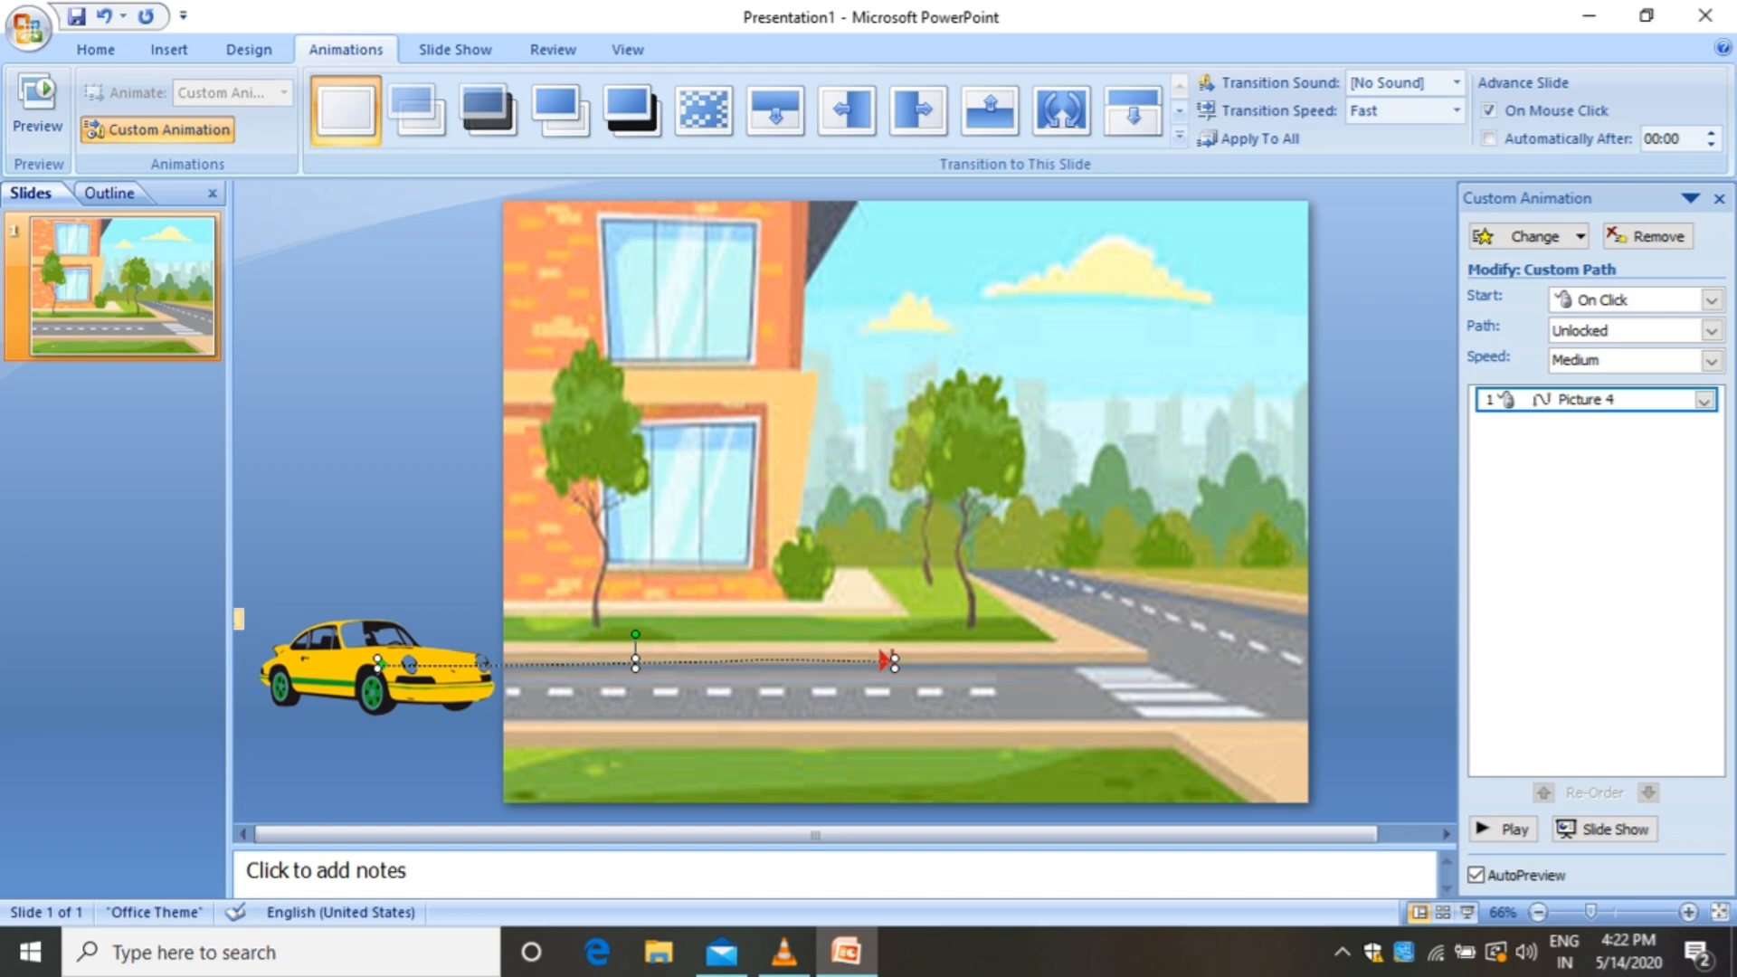
pyautogui.moveTo(894, 661); pyautogui.dragTo(1445, 679)
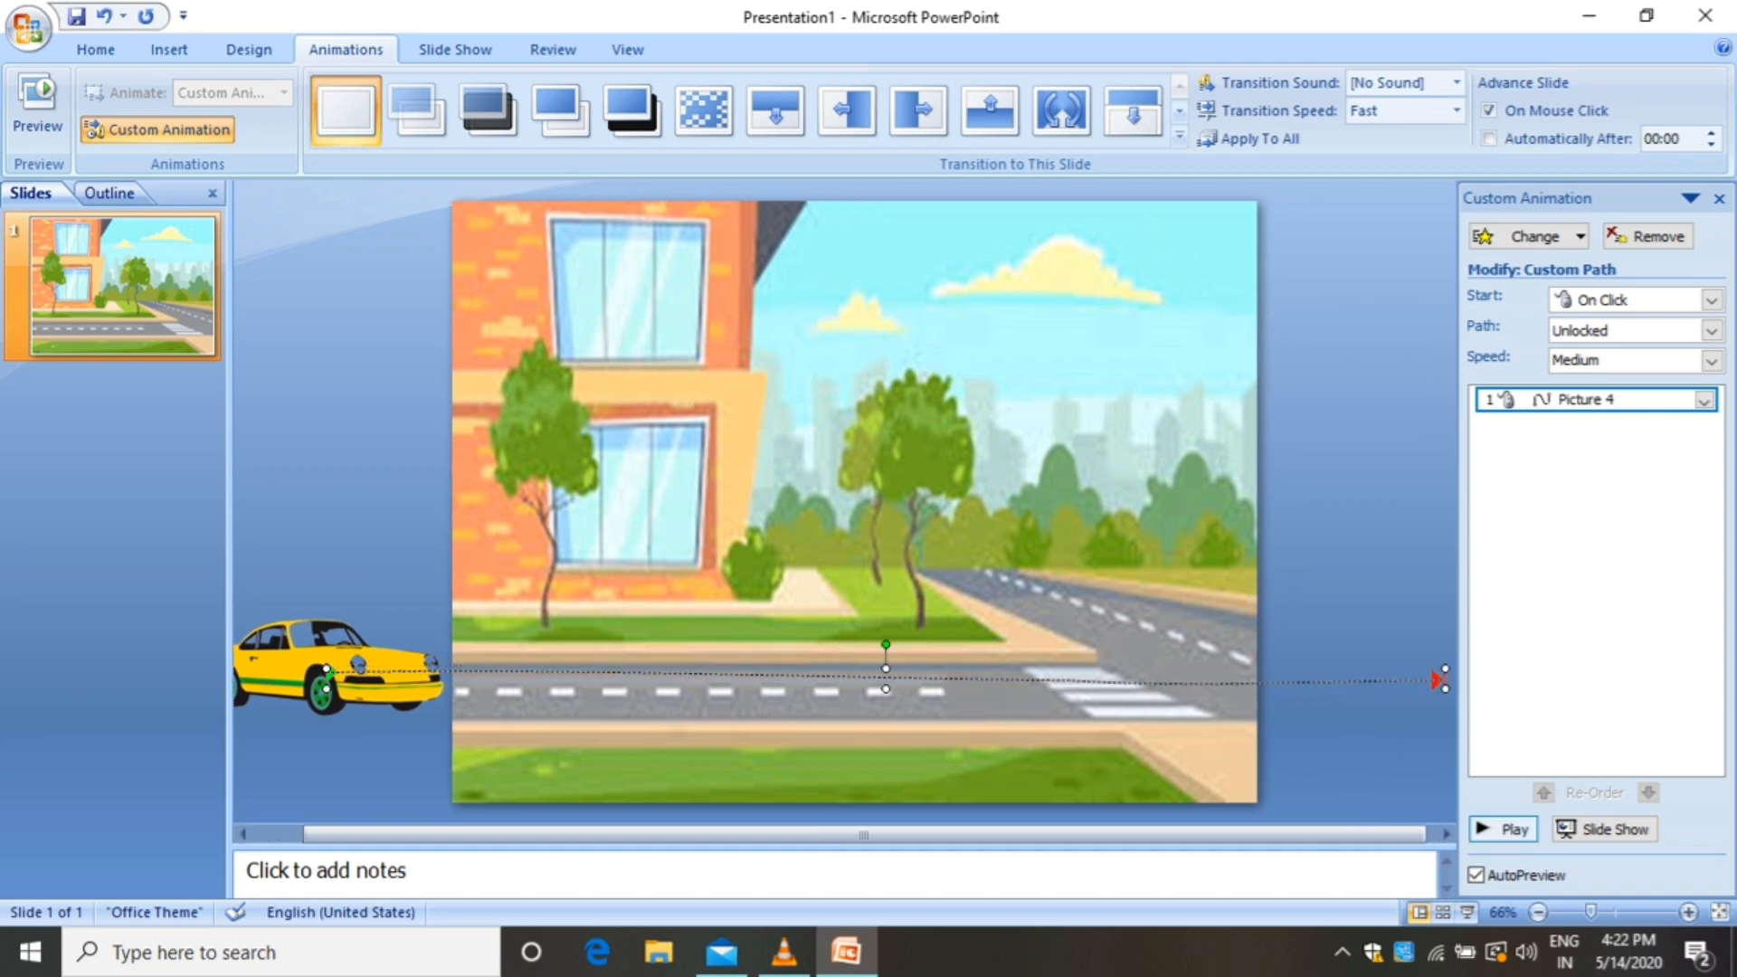
pyautogui.click(1503, 829)
pyautogui.moveTo(1445, 680); pyautogui.dragTo(1365, 671)
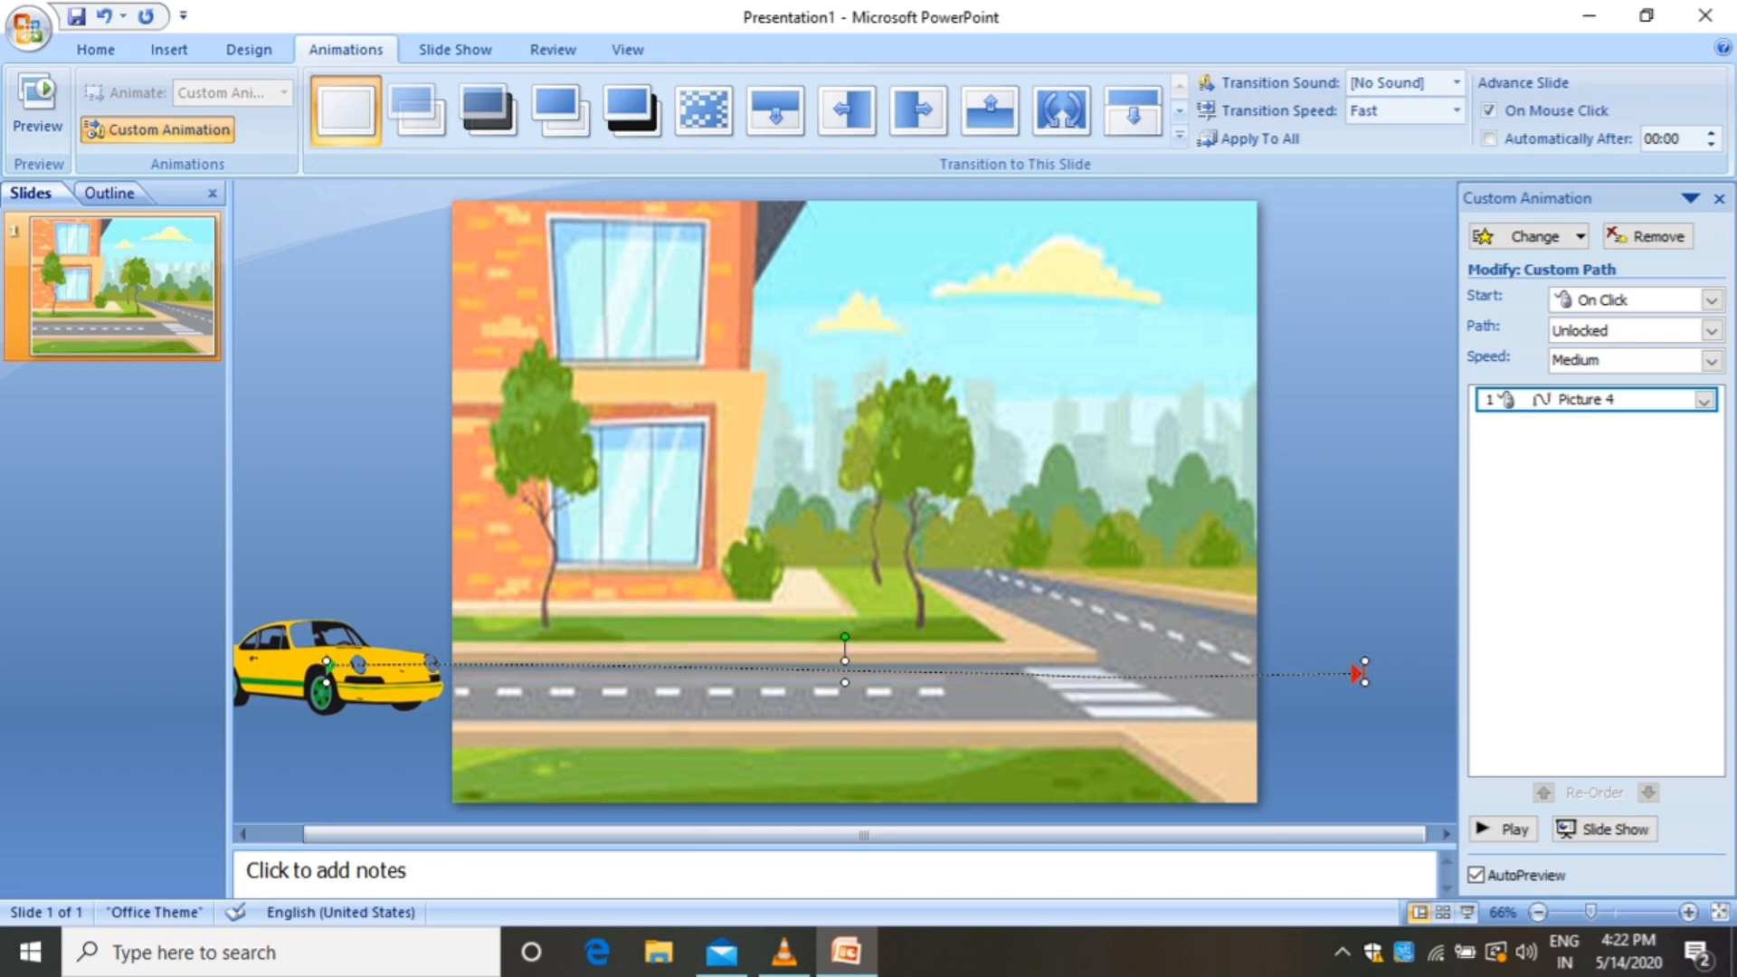
# Set the sound of the yellow car's custom path effect to Whoosh
pyautogui.doubleClick(1582, 399)
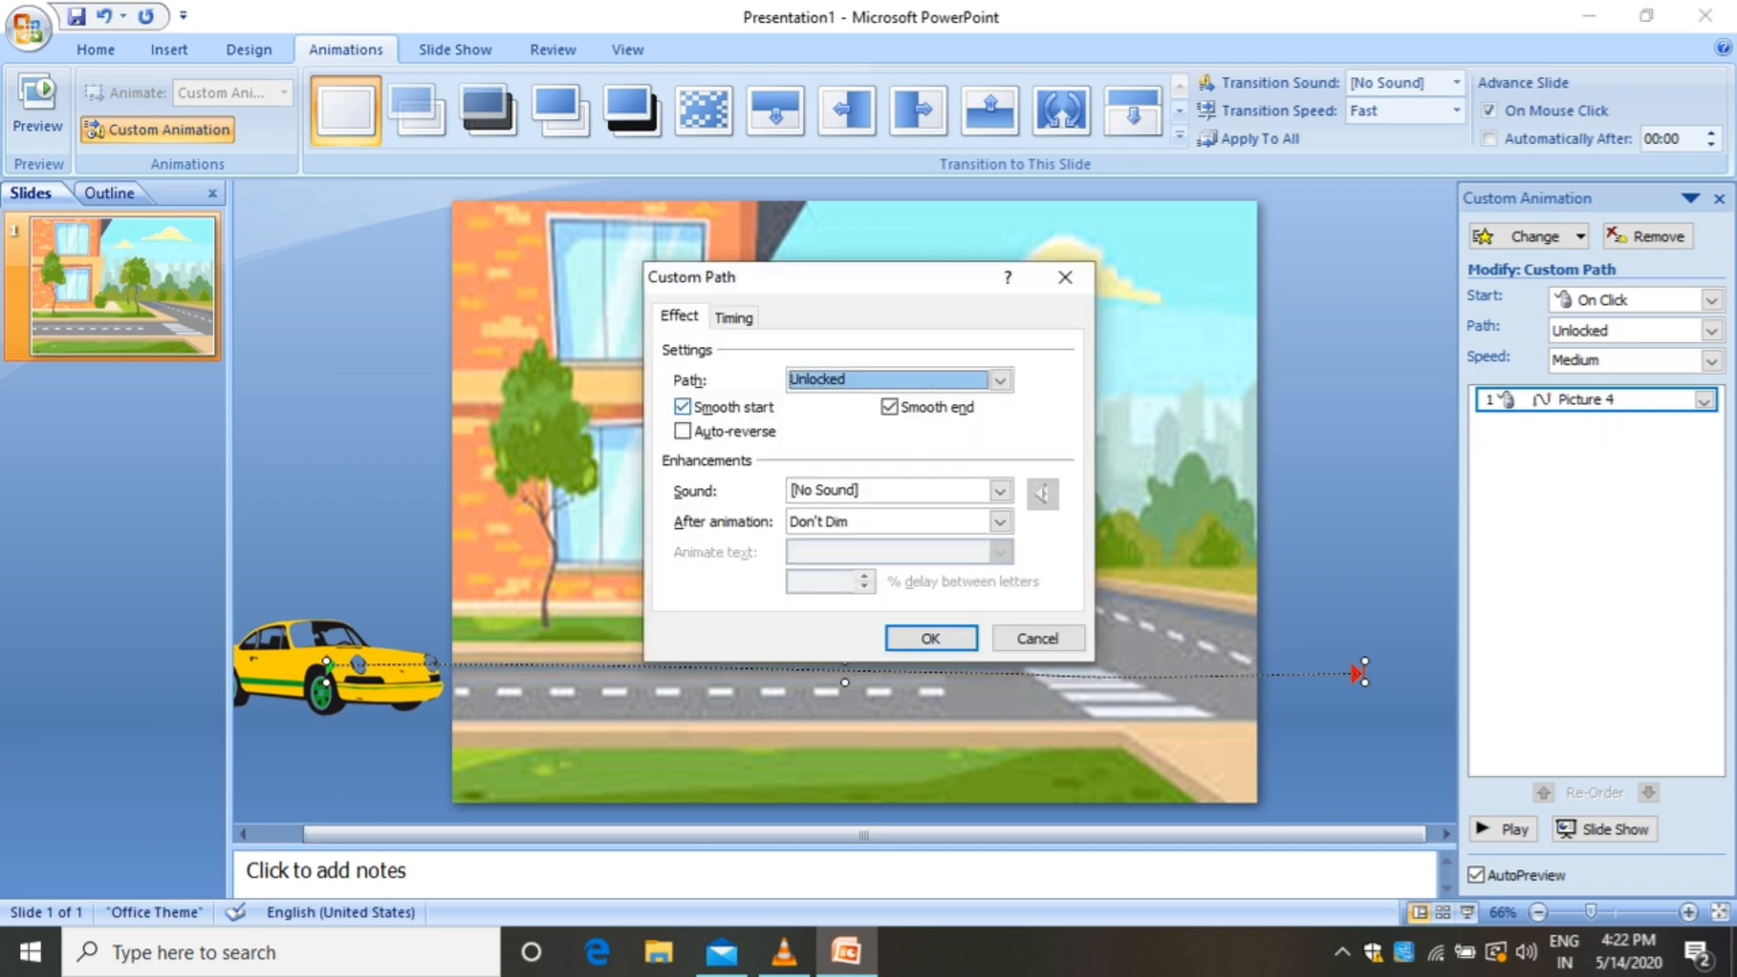
pyautogui.click(1000, 489)
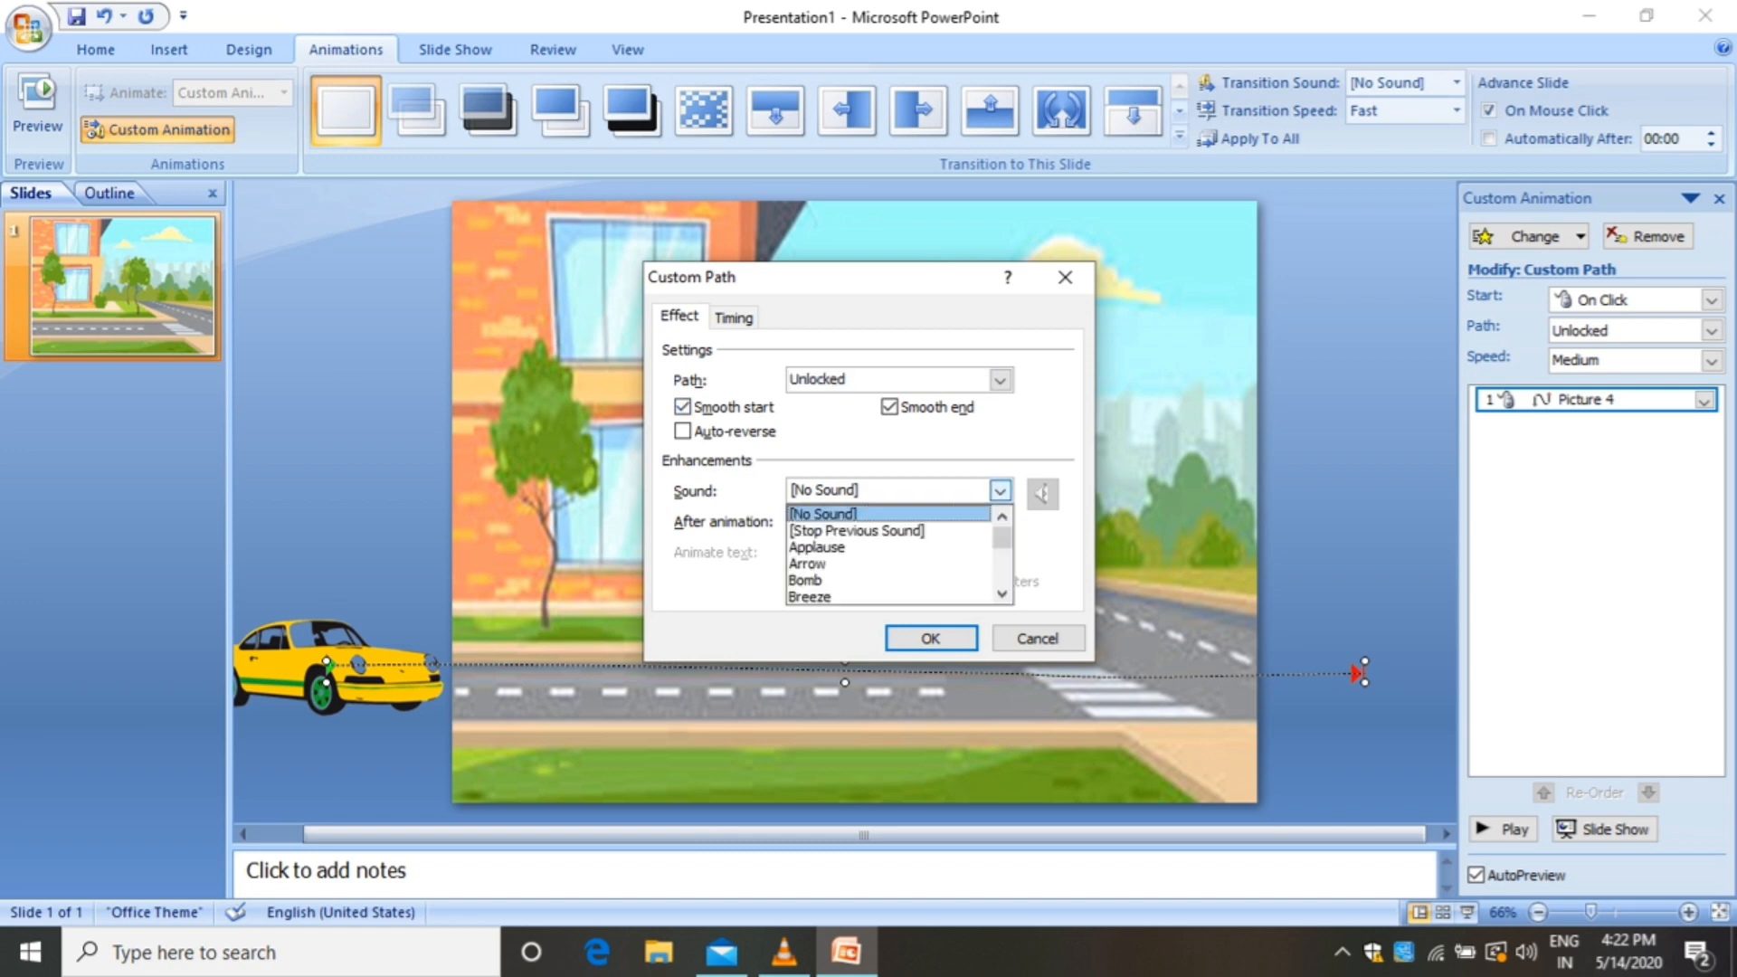
pyautogui.scroll(-2, 891, 553)
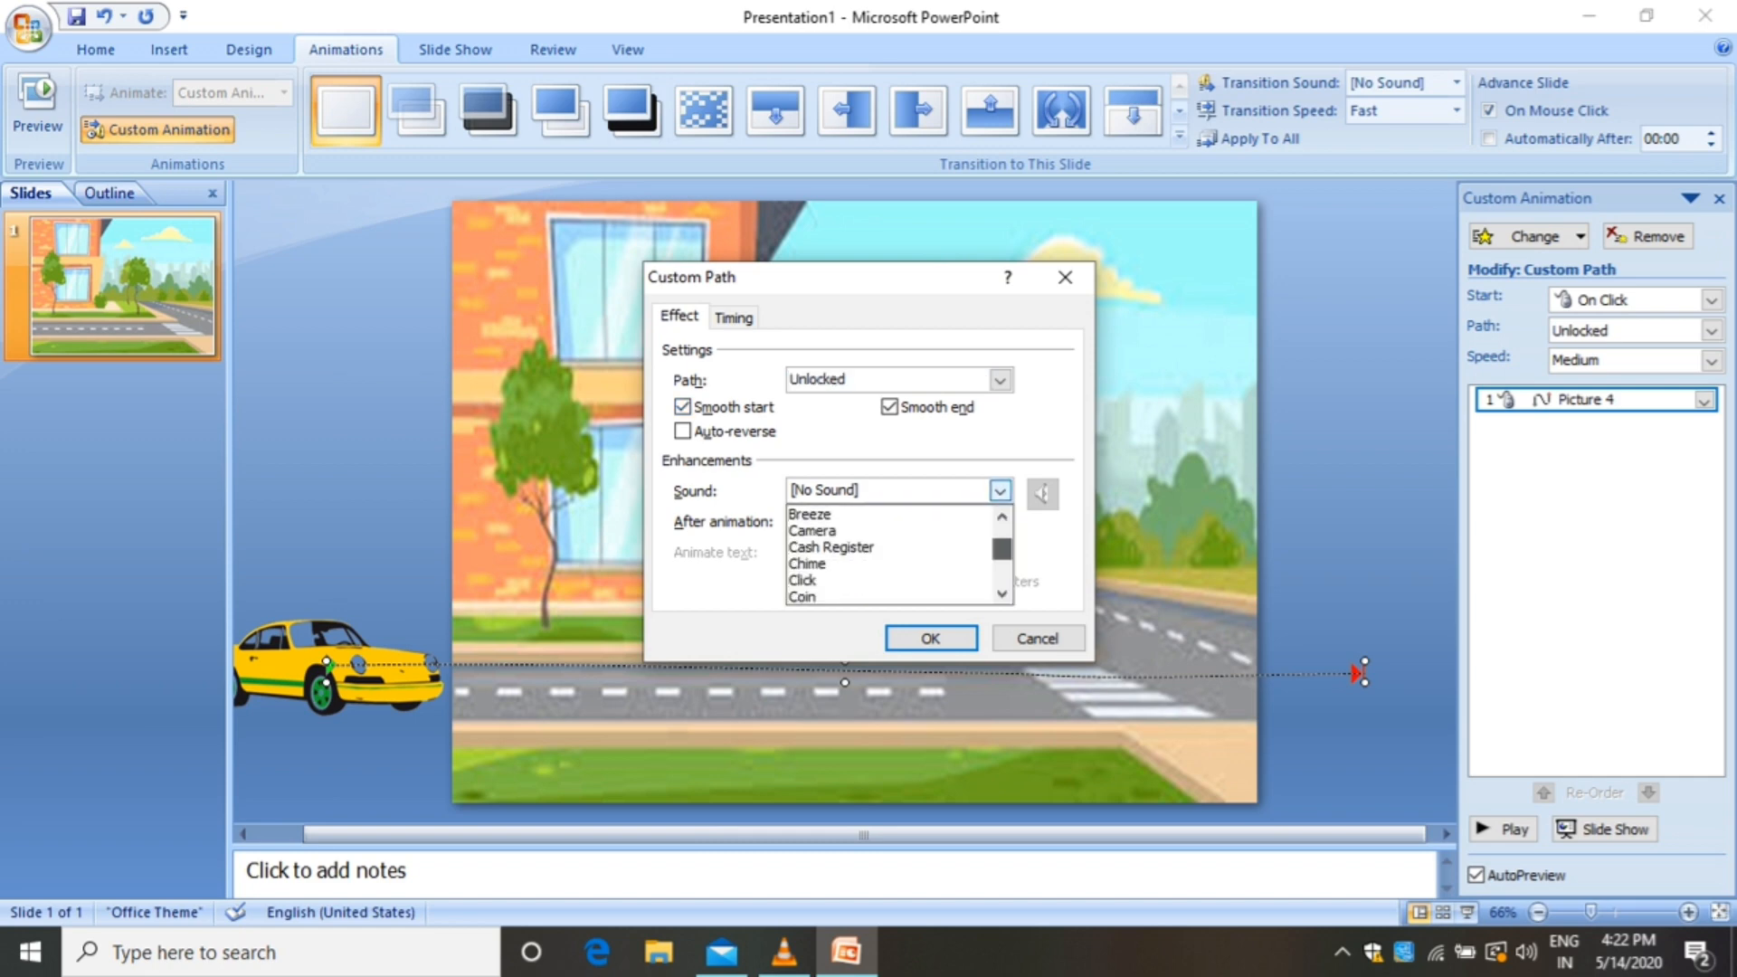
pyautogui.scroll(-5, 891, 554)
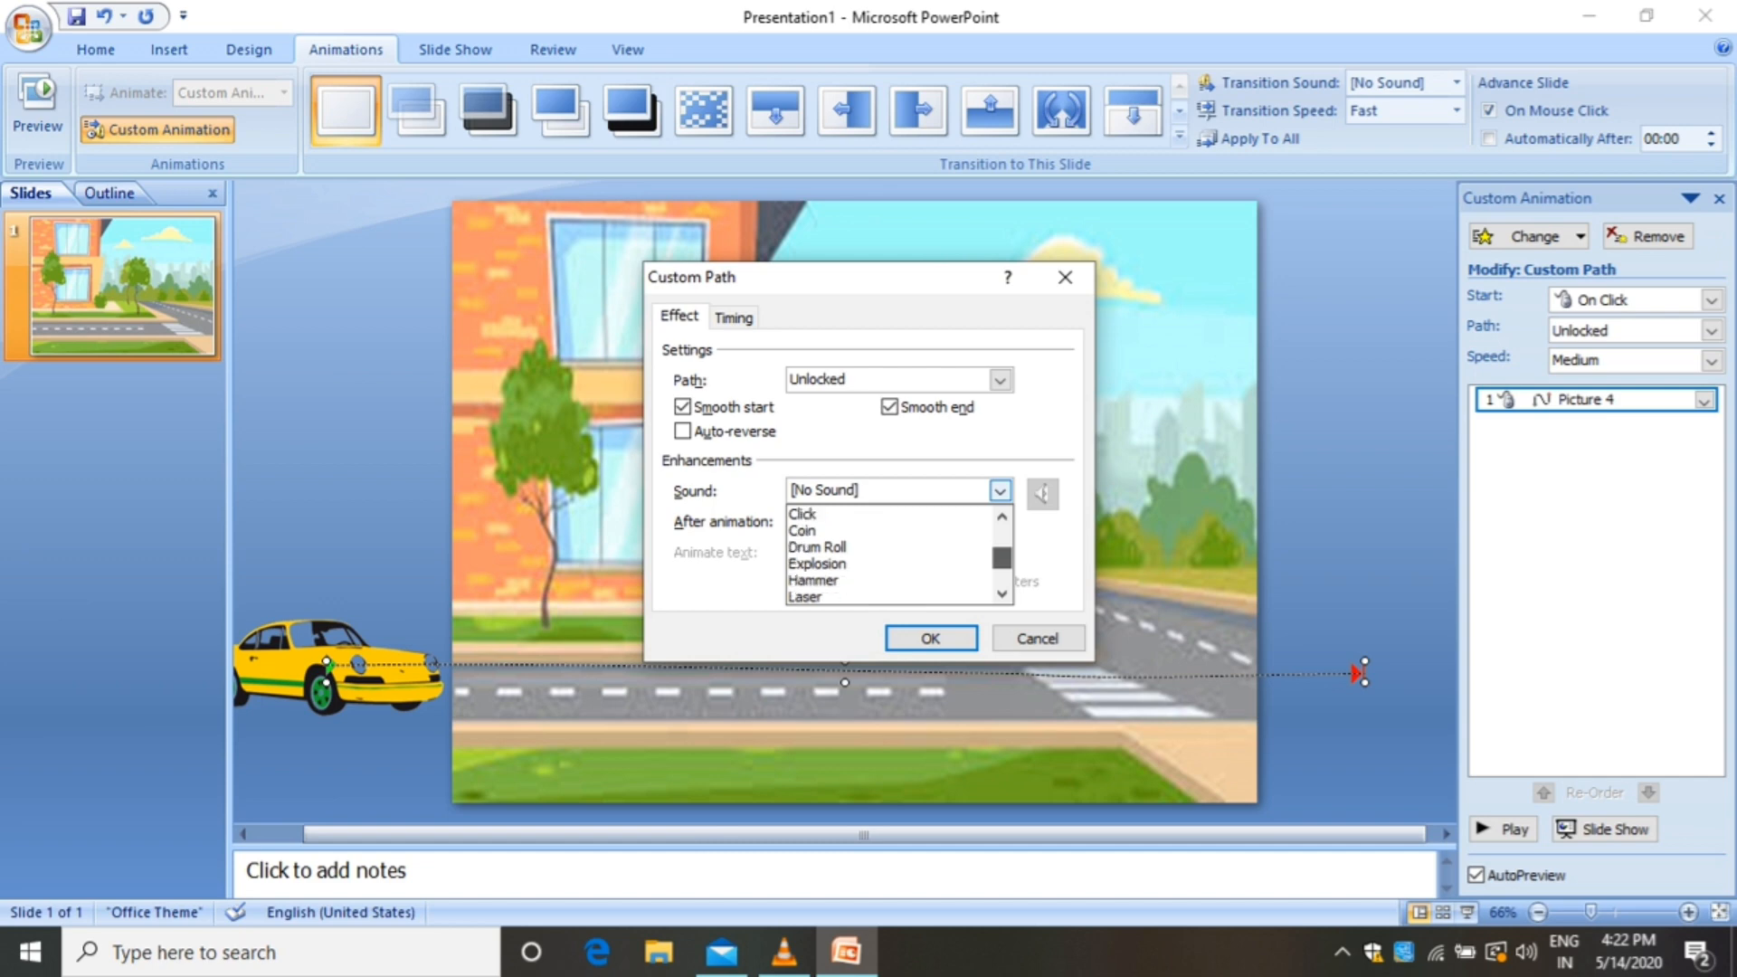
pyautogui.scroll(-1, 891, 554)
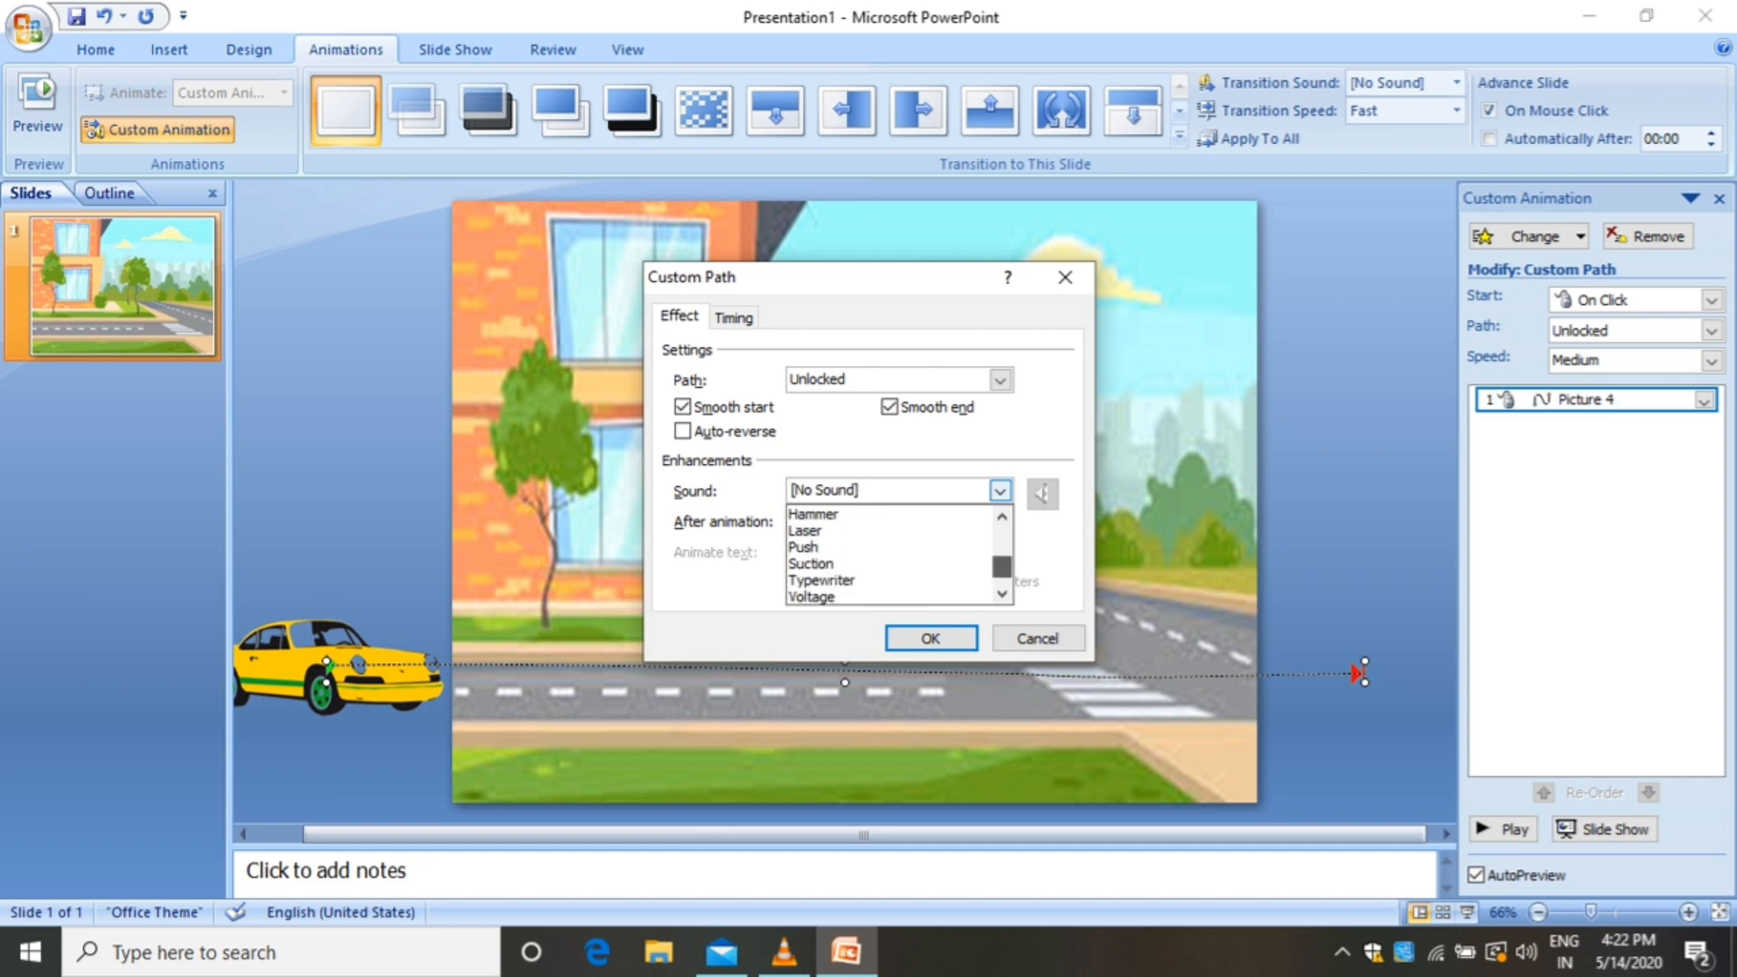
pyautogui.scroll(-2, 891, 554)
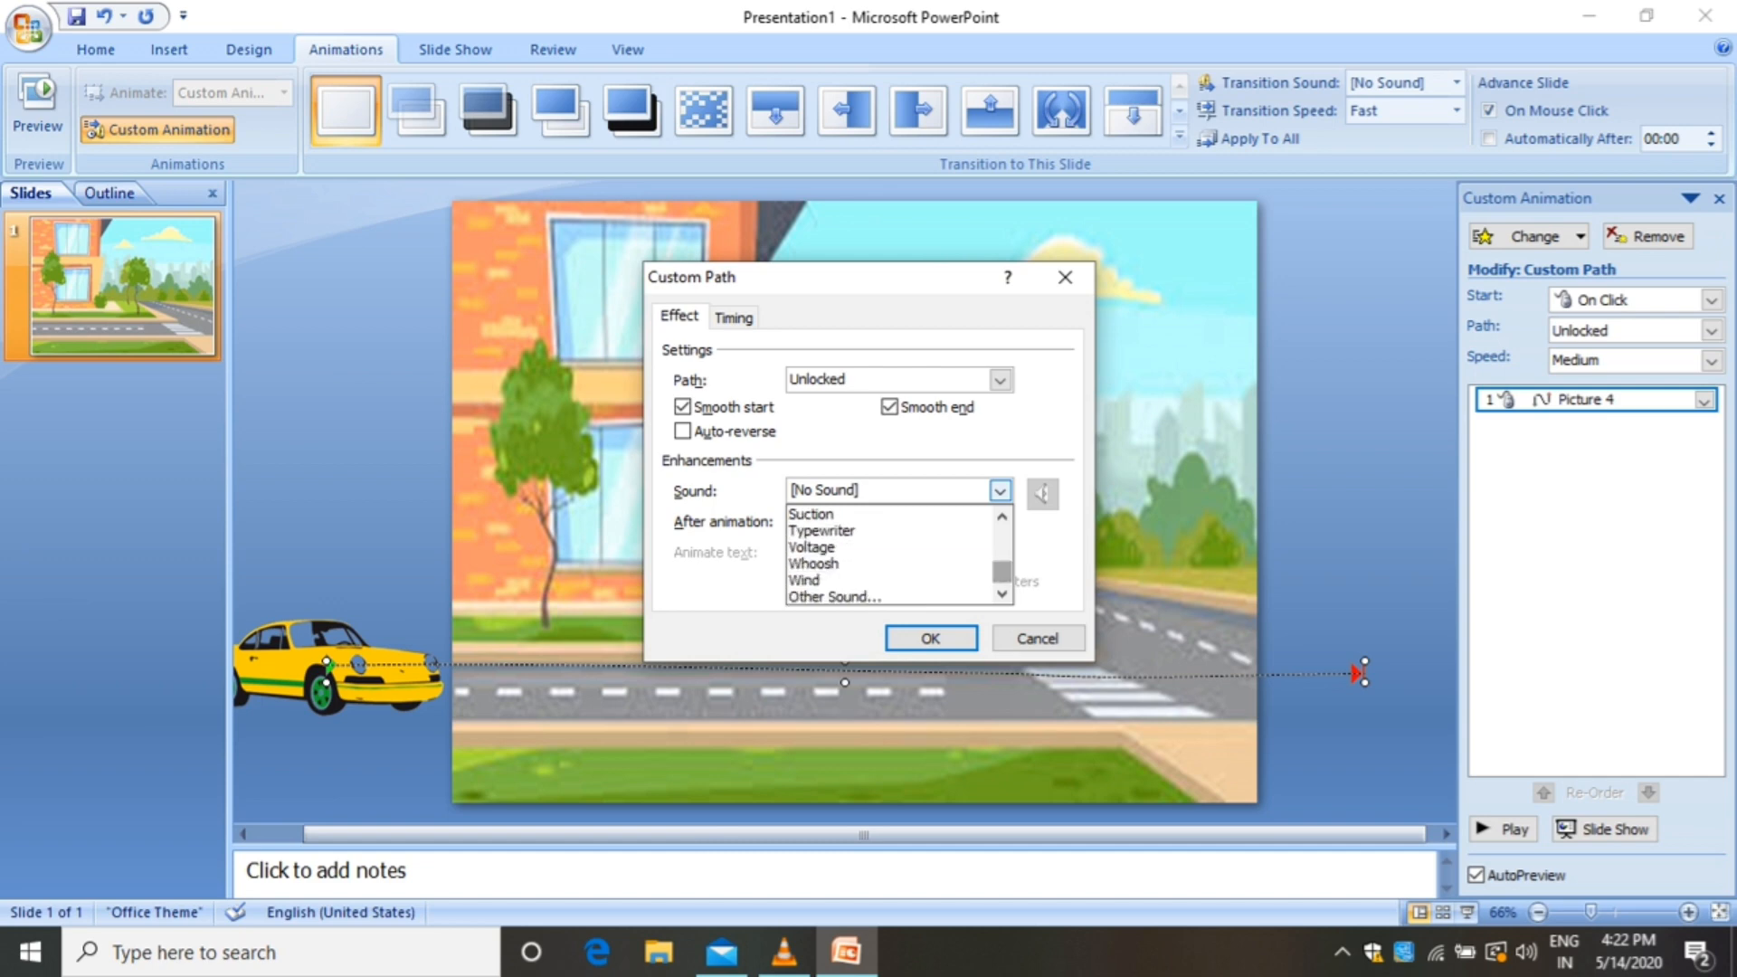
pyautogui.click(814, 563)
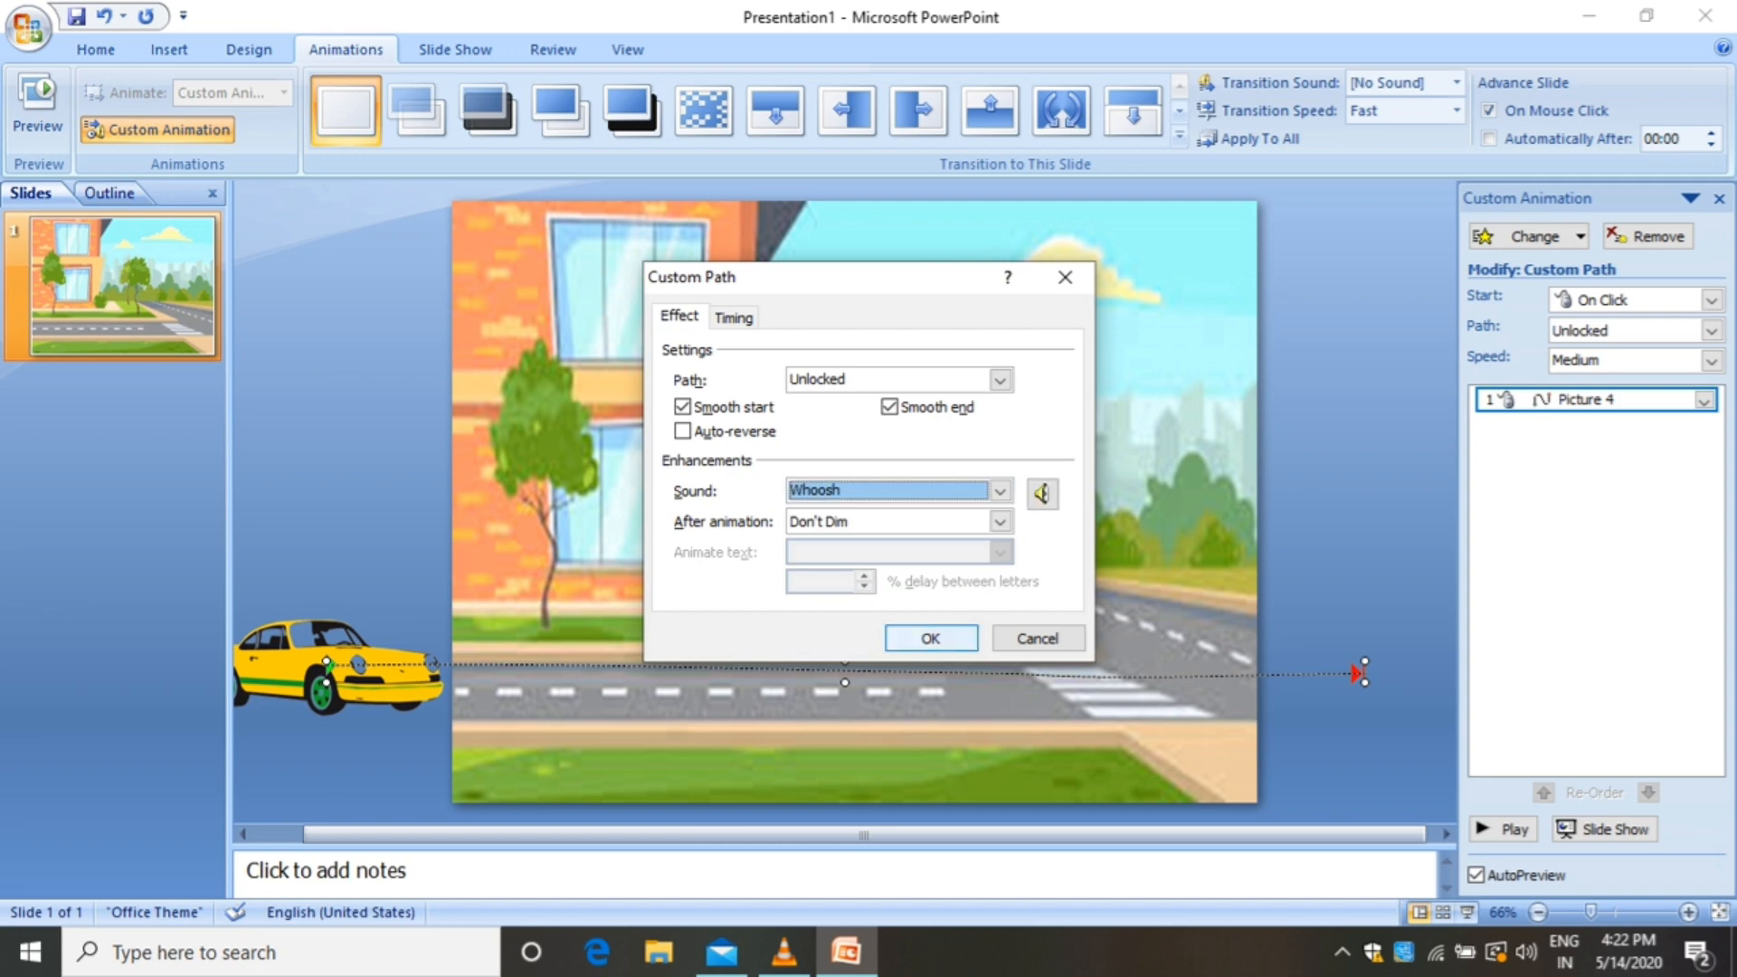
# Set the custom path's speed to 3 seconds (Slow) and its start to With Previous, and apply the settings
pyautogui.click(733, 317)
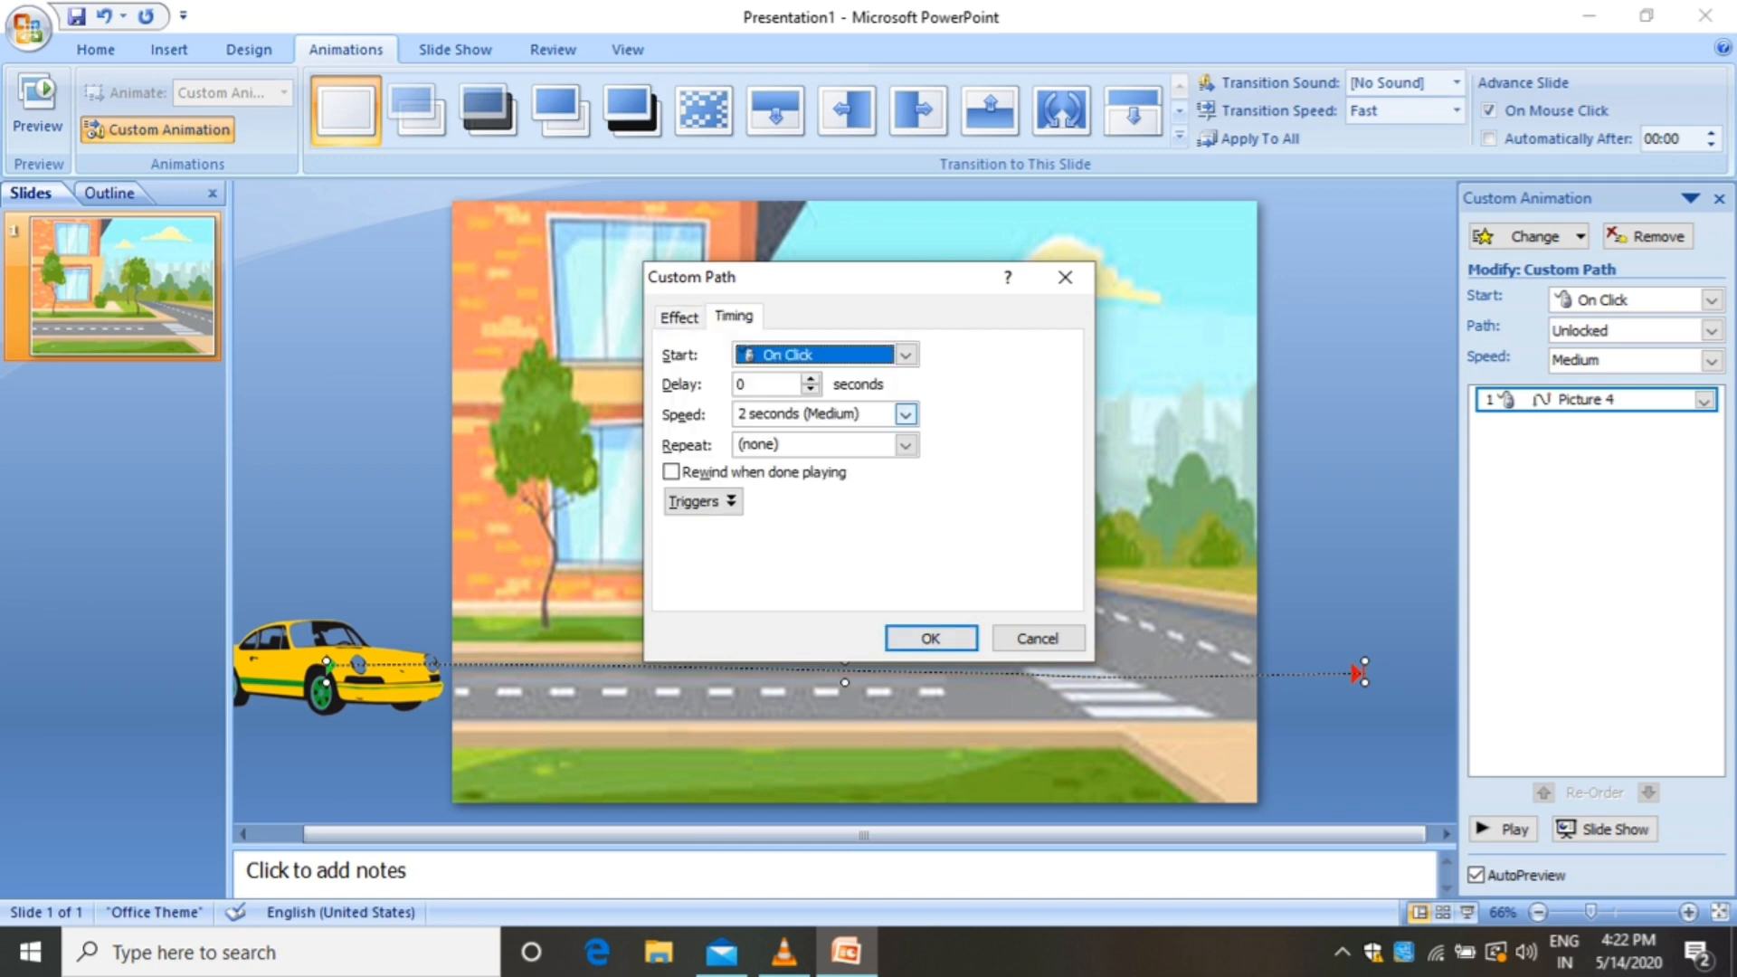
pyautogui.click(905, 414)
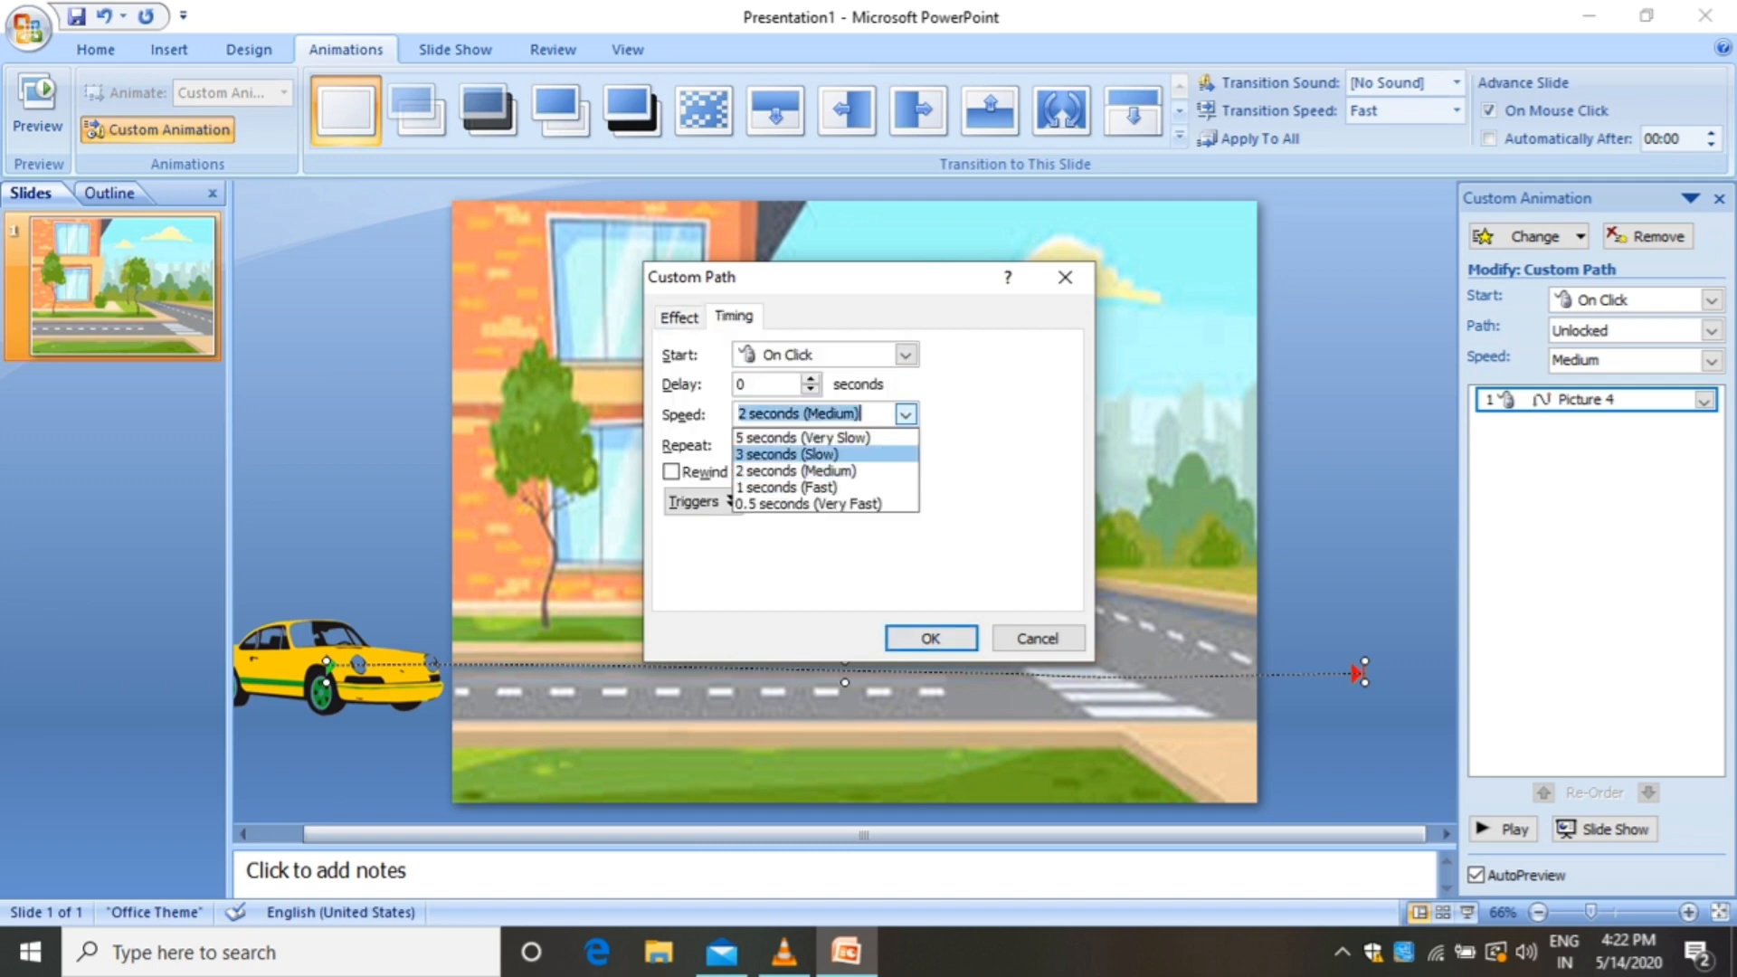
pyautogui.click(896, 449)
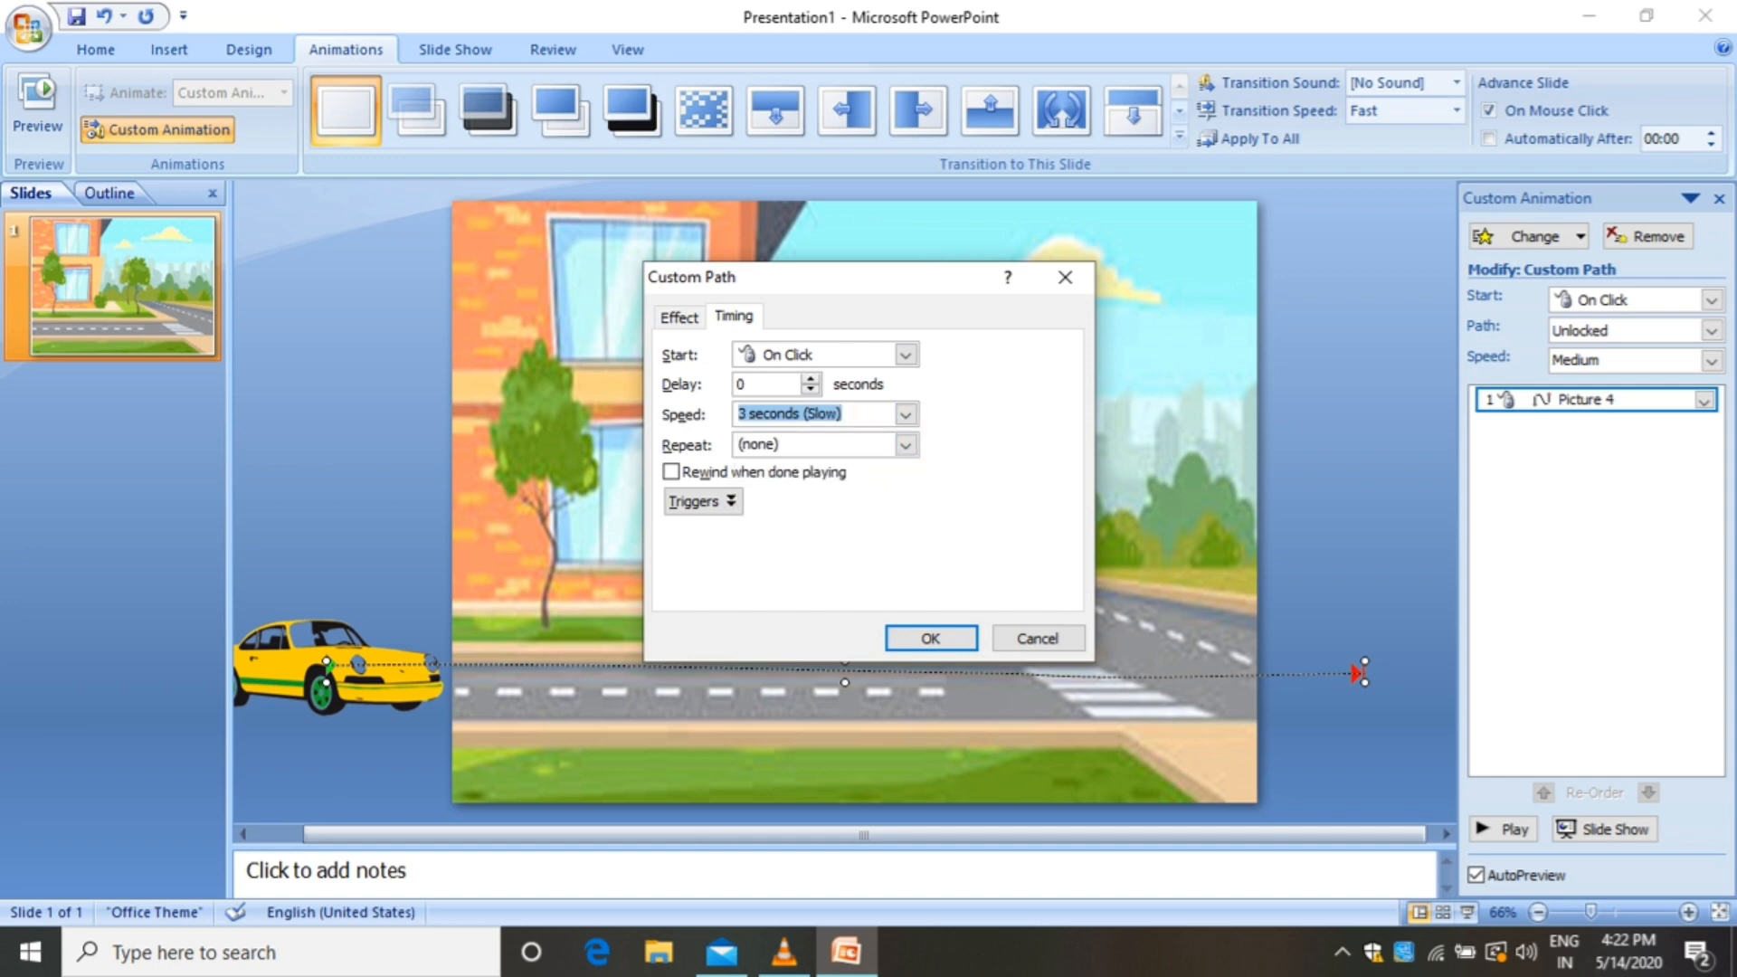
pyautogui.click(904, 354)
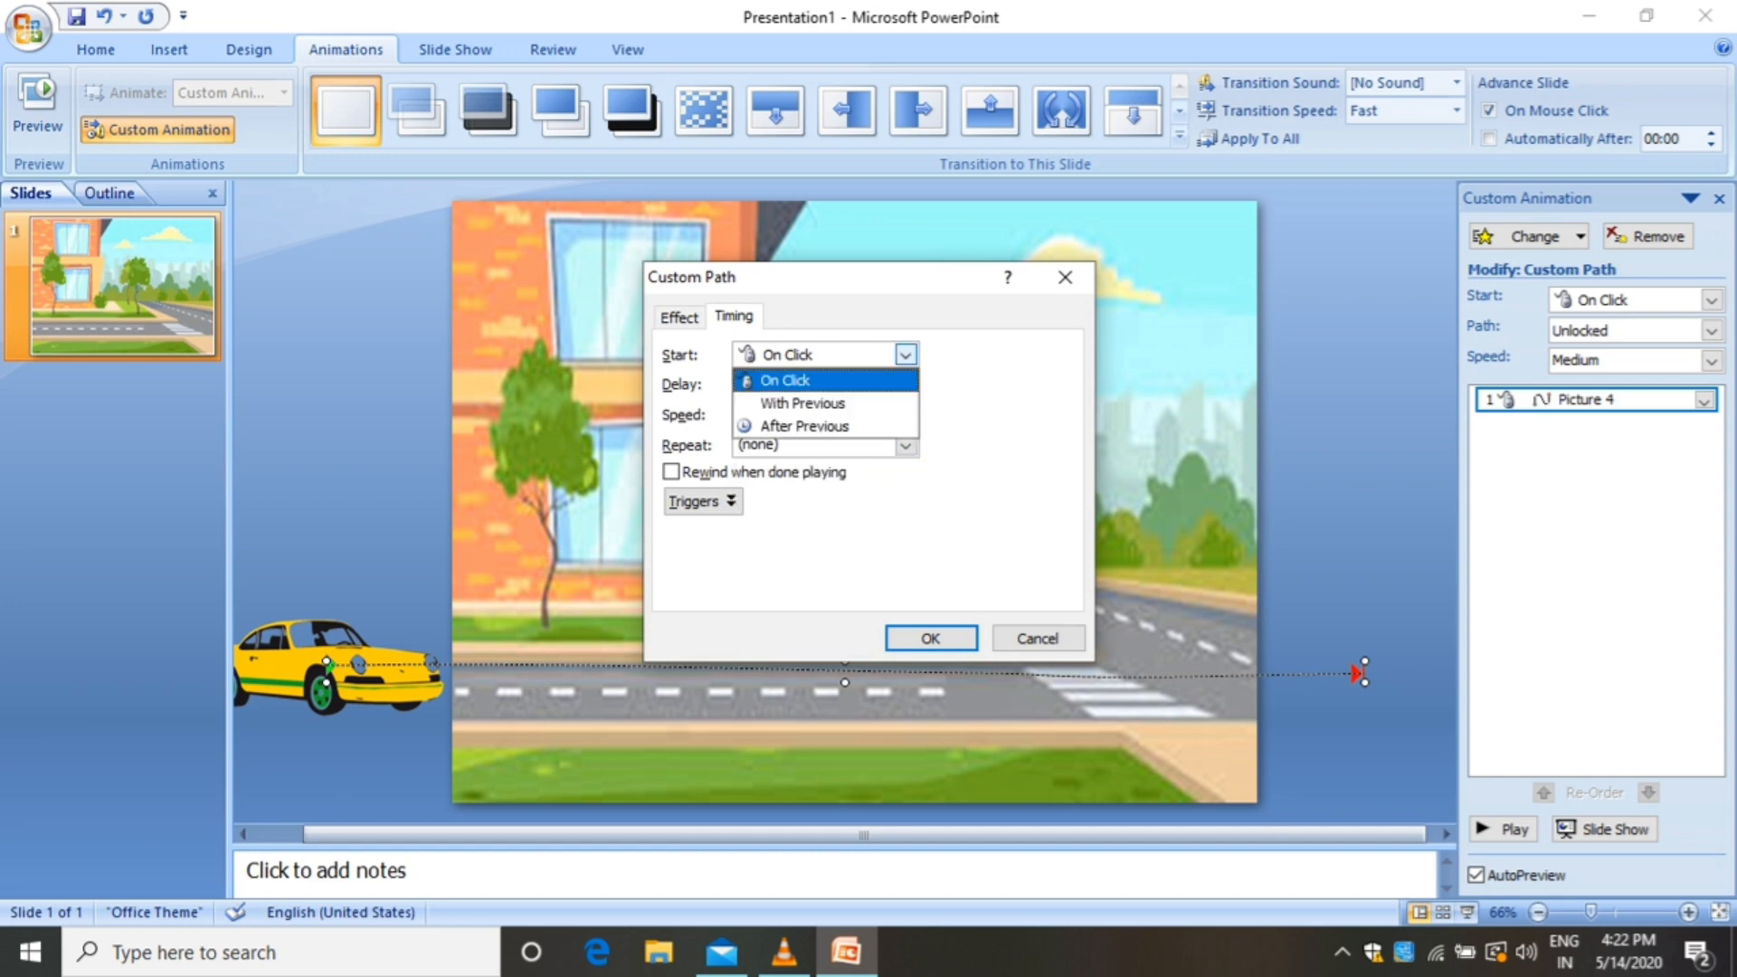
pyautogui.click(803, 404)
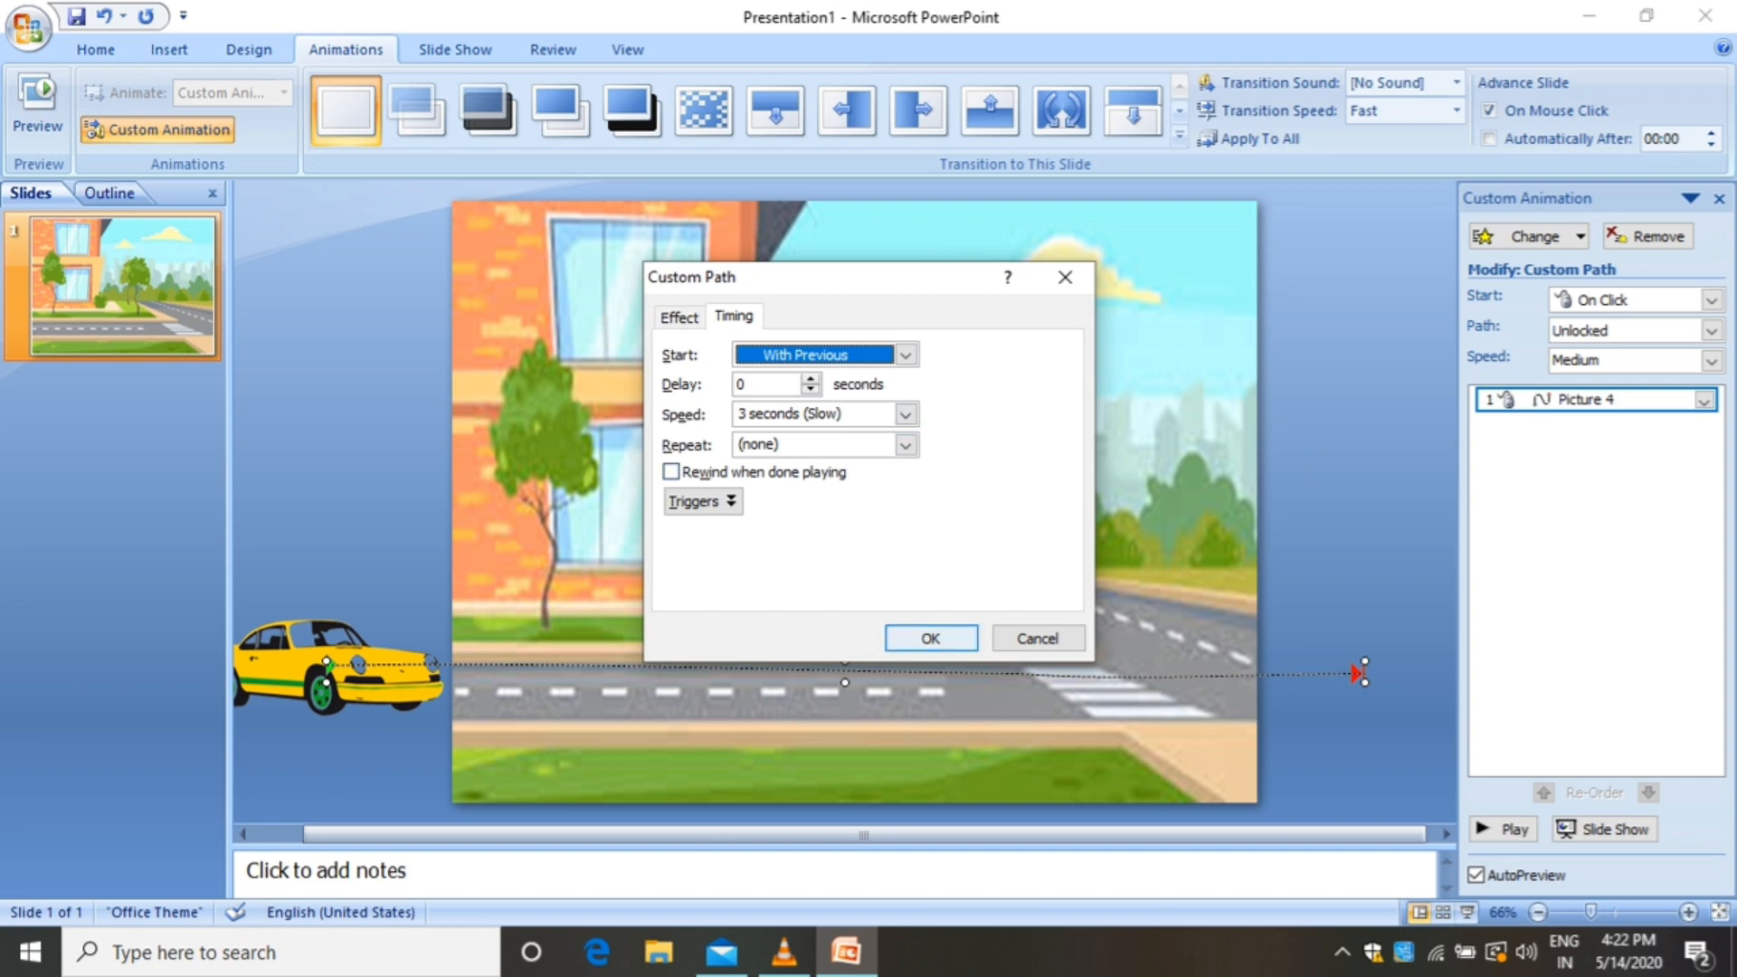
pyautogui.click(931, 639)
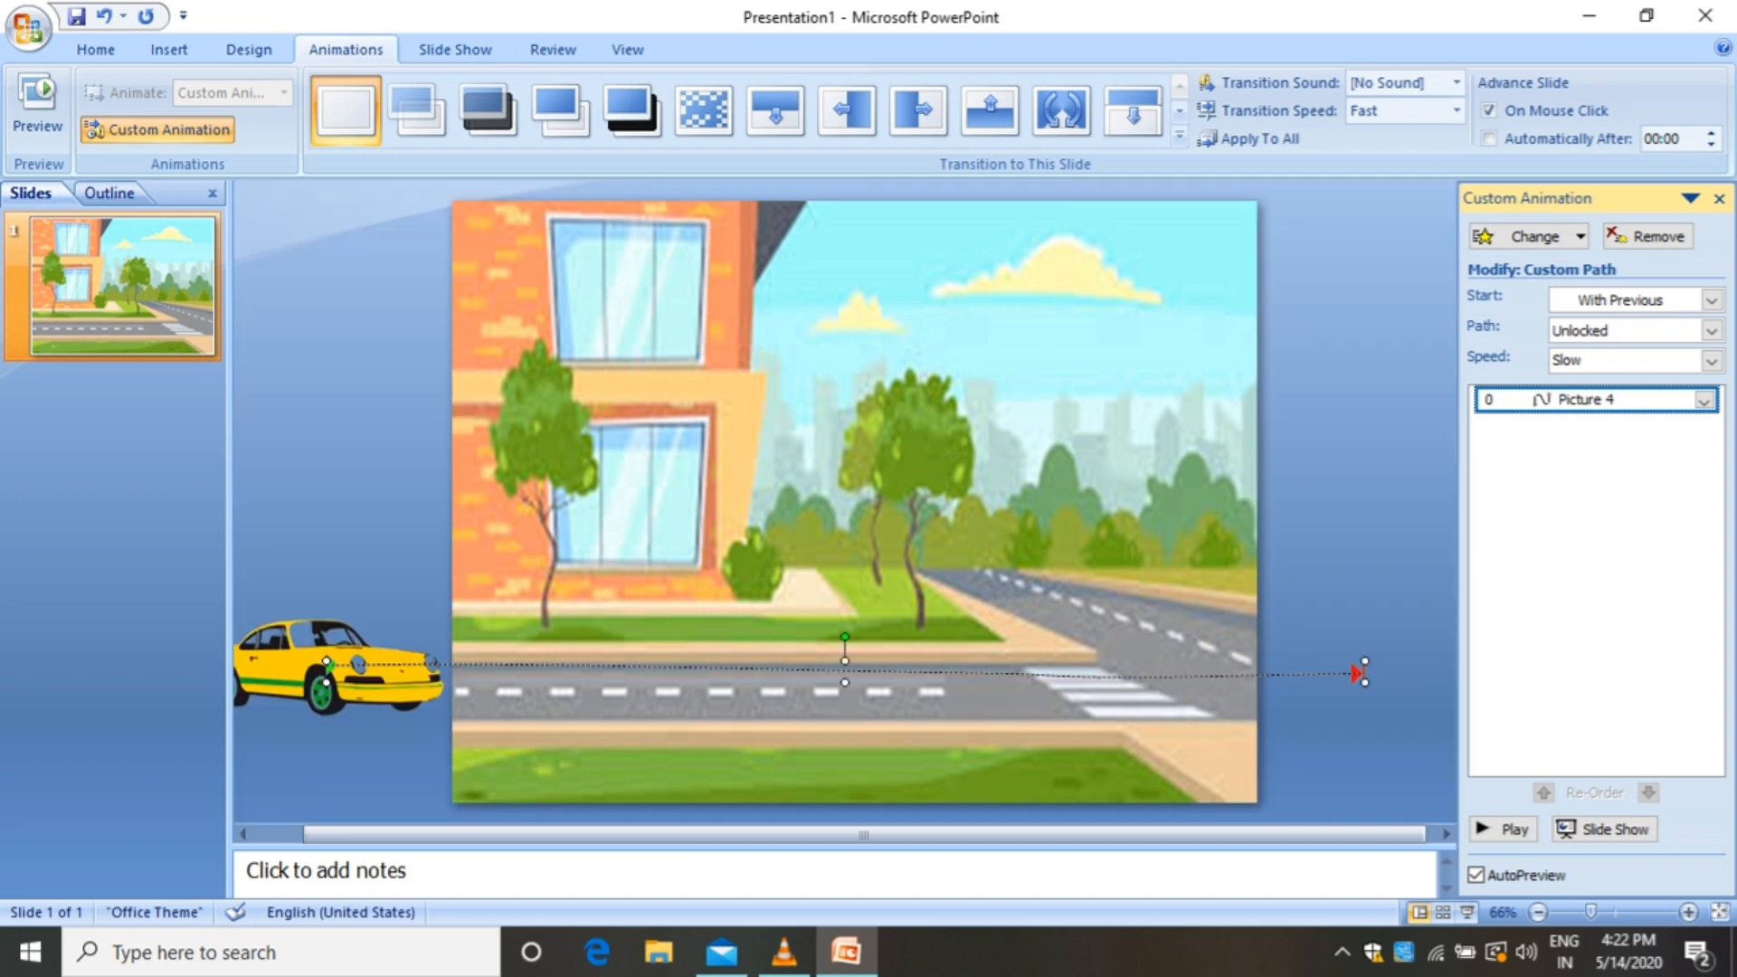
# Extend the end of the yellow car's motion path slightly farther to the right beyond the slide
pyautogui.moveTo(1364, 674); pyautogui.dragTo(1391, 674)
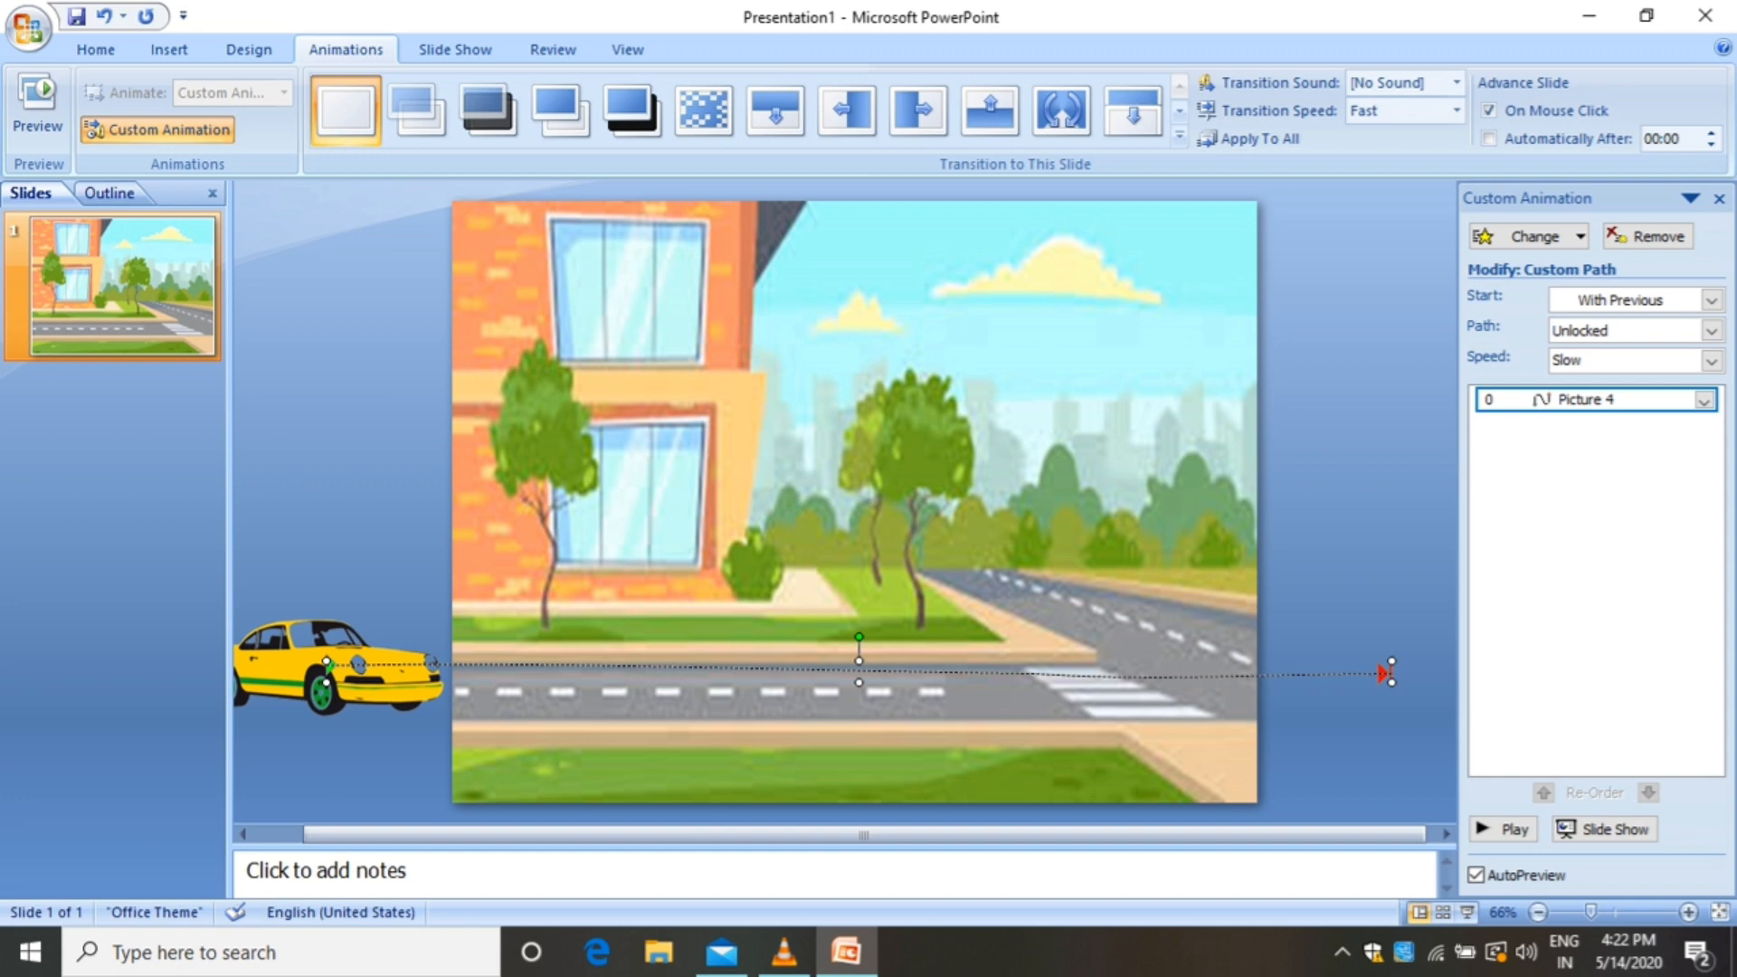
pyautogui.click(348, 362)
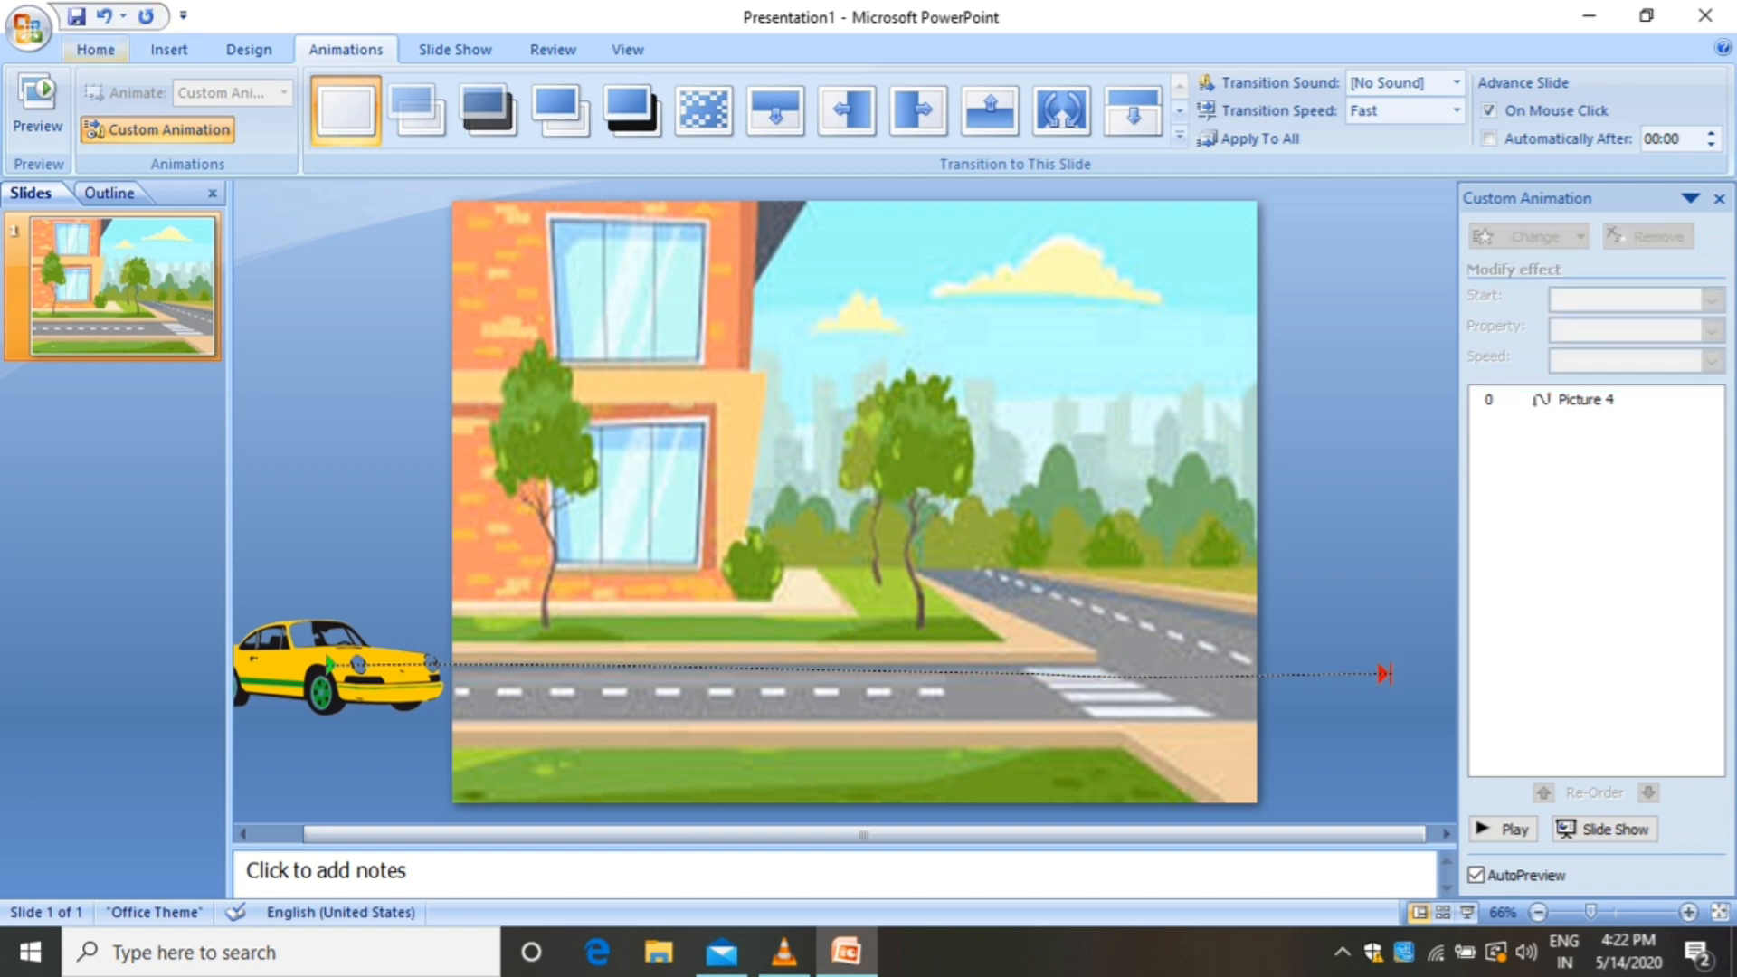
# Insert the red car picture car2 from the recent files onto the slide
pyautogui.click(168, 49)
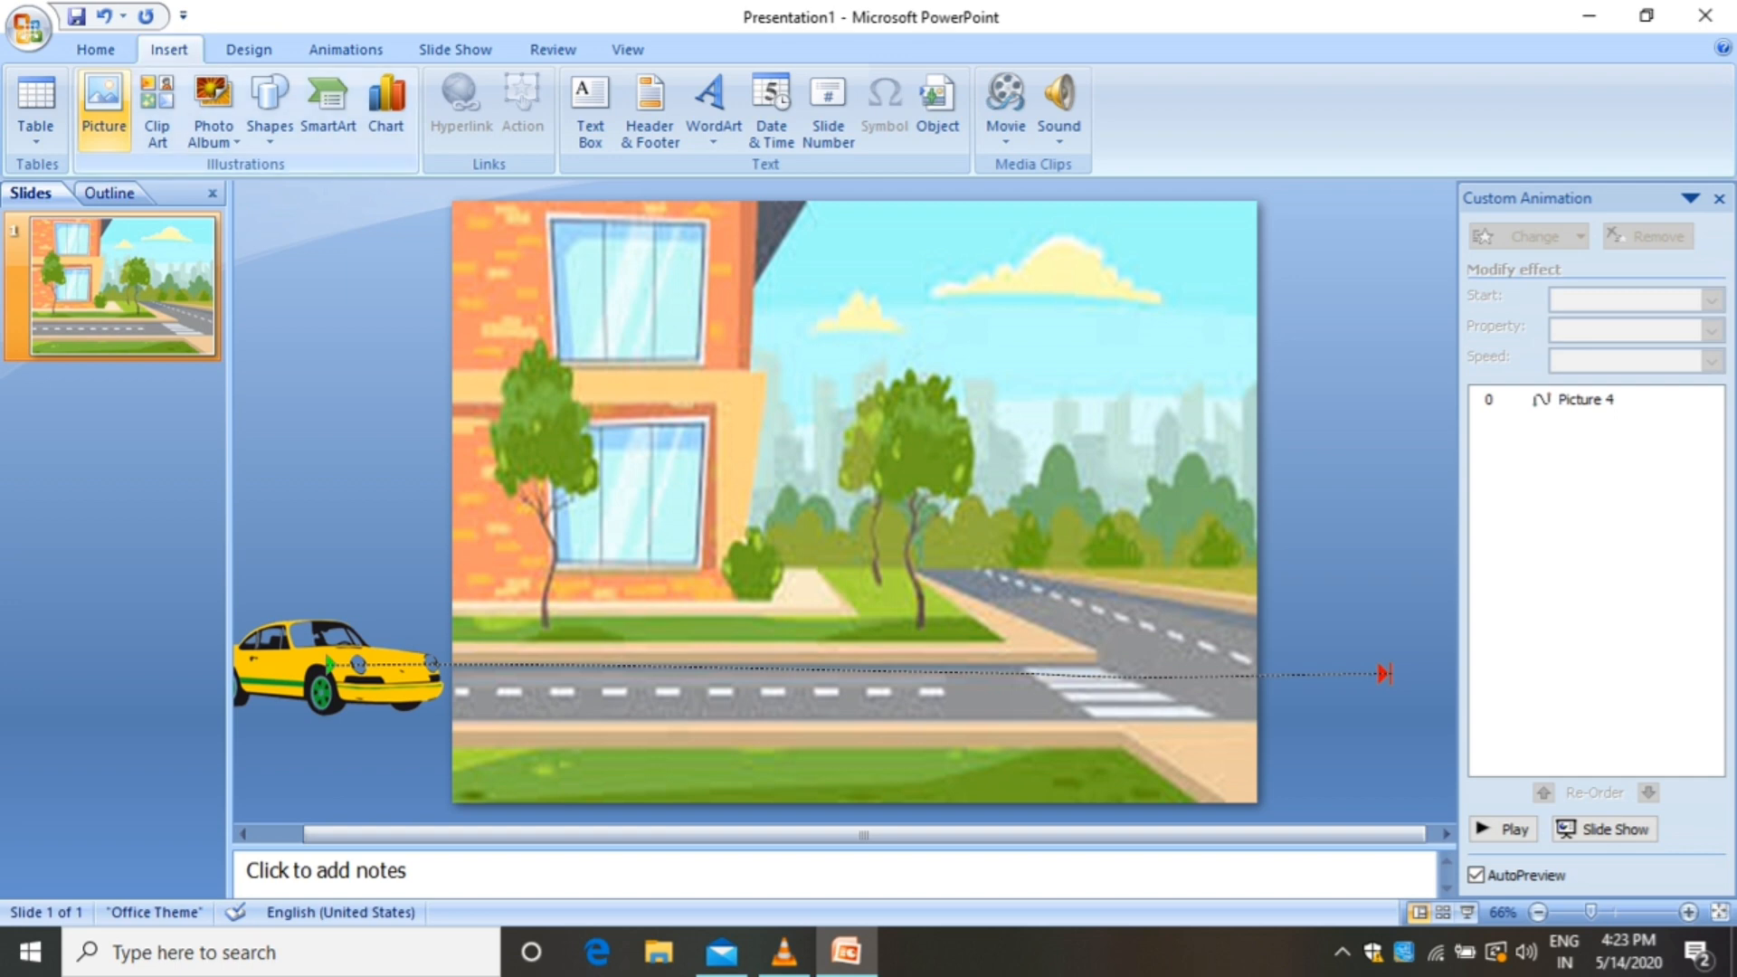
pyautogui.click(103, 104)
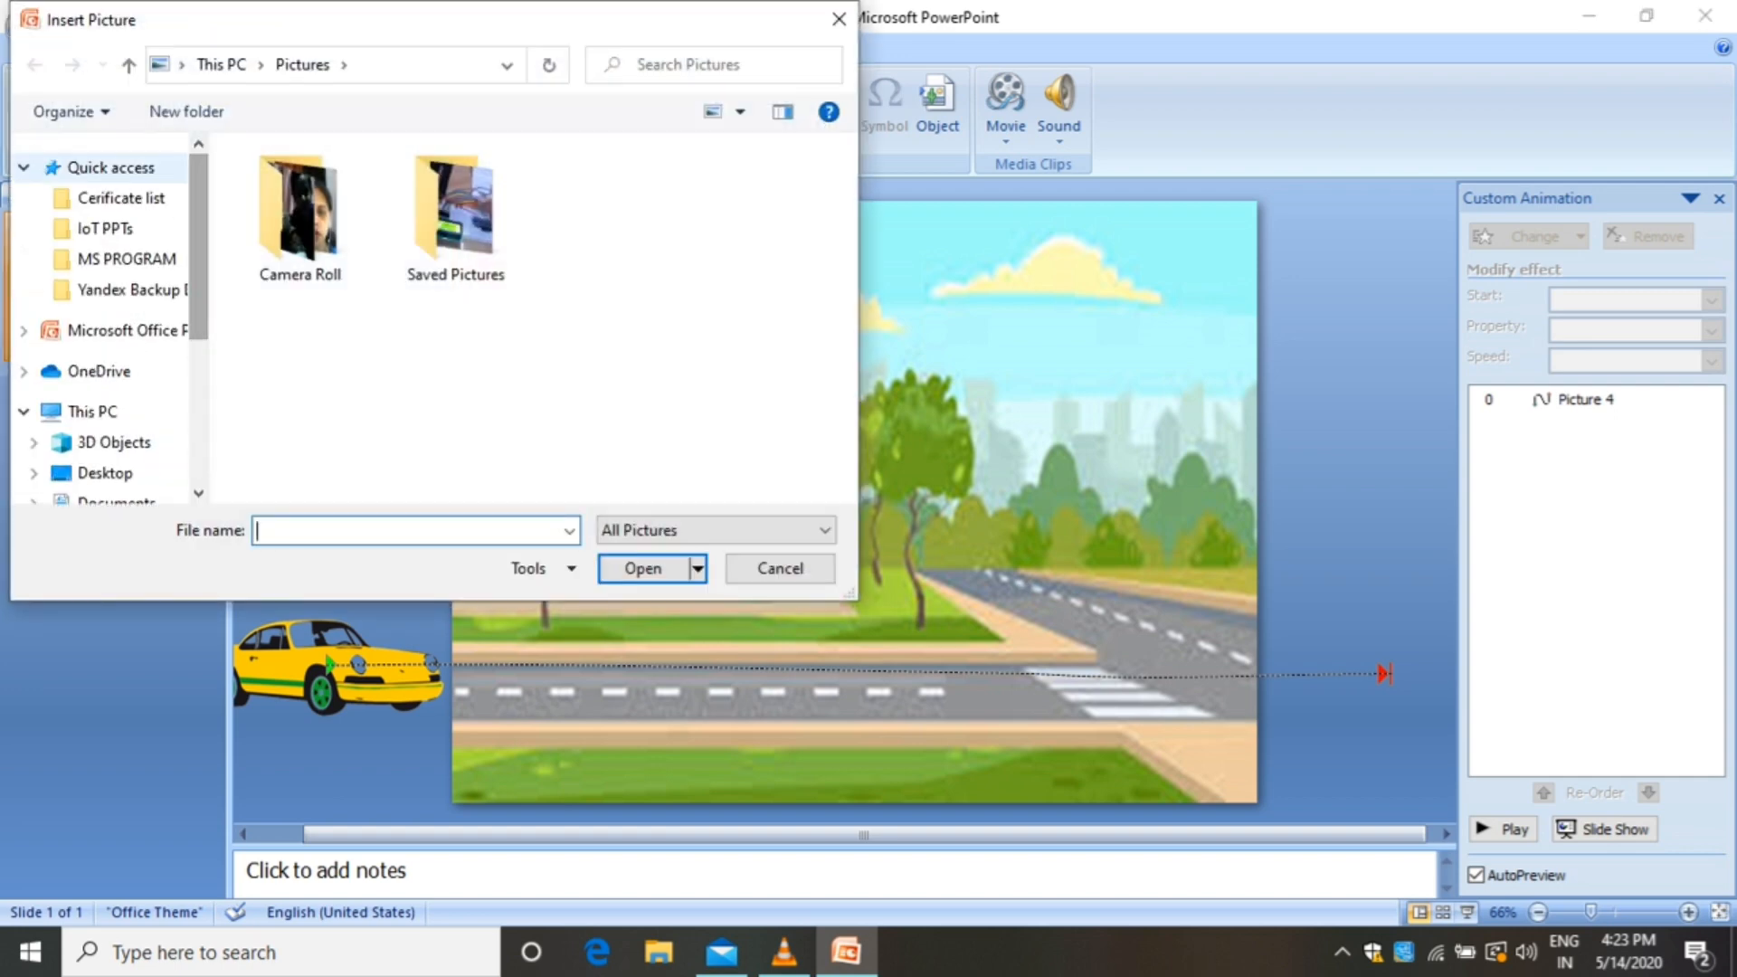
pyautogui.click(110, 168)
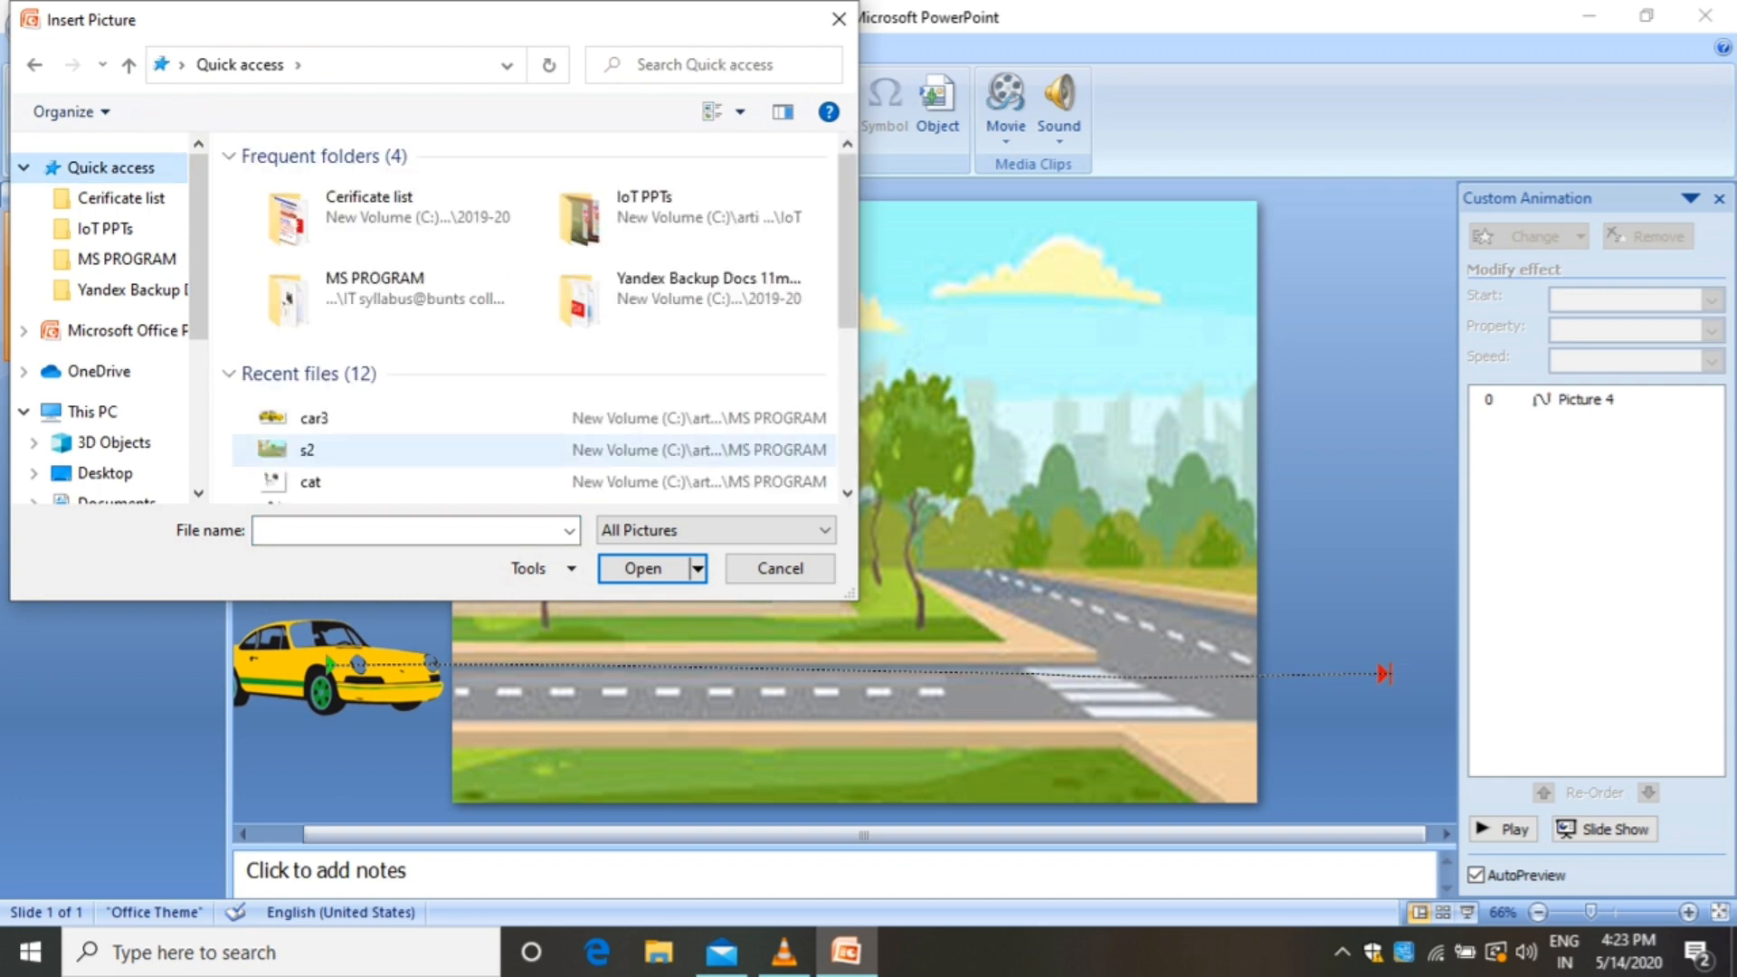
pyautogui.scroll(-4, 579, 258)
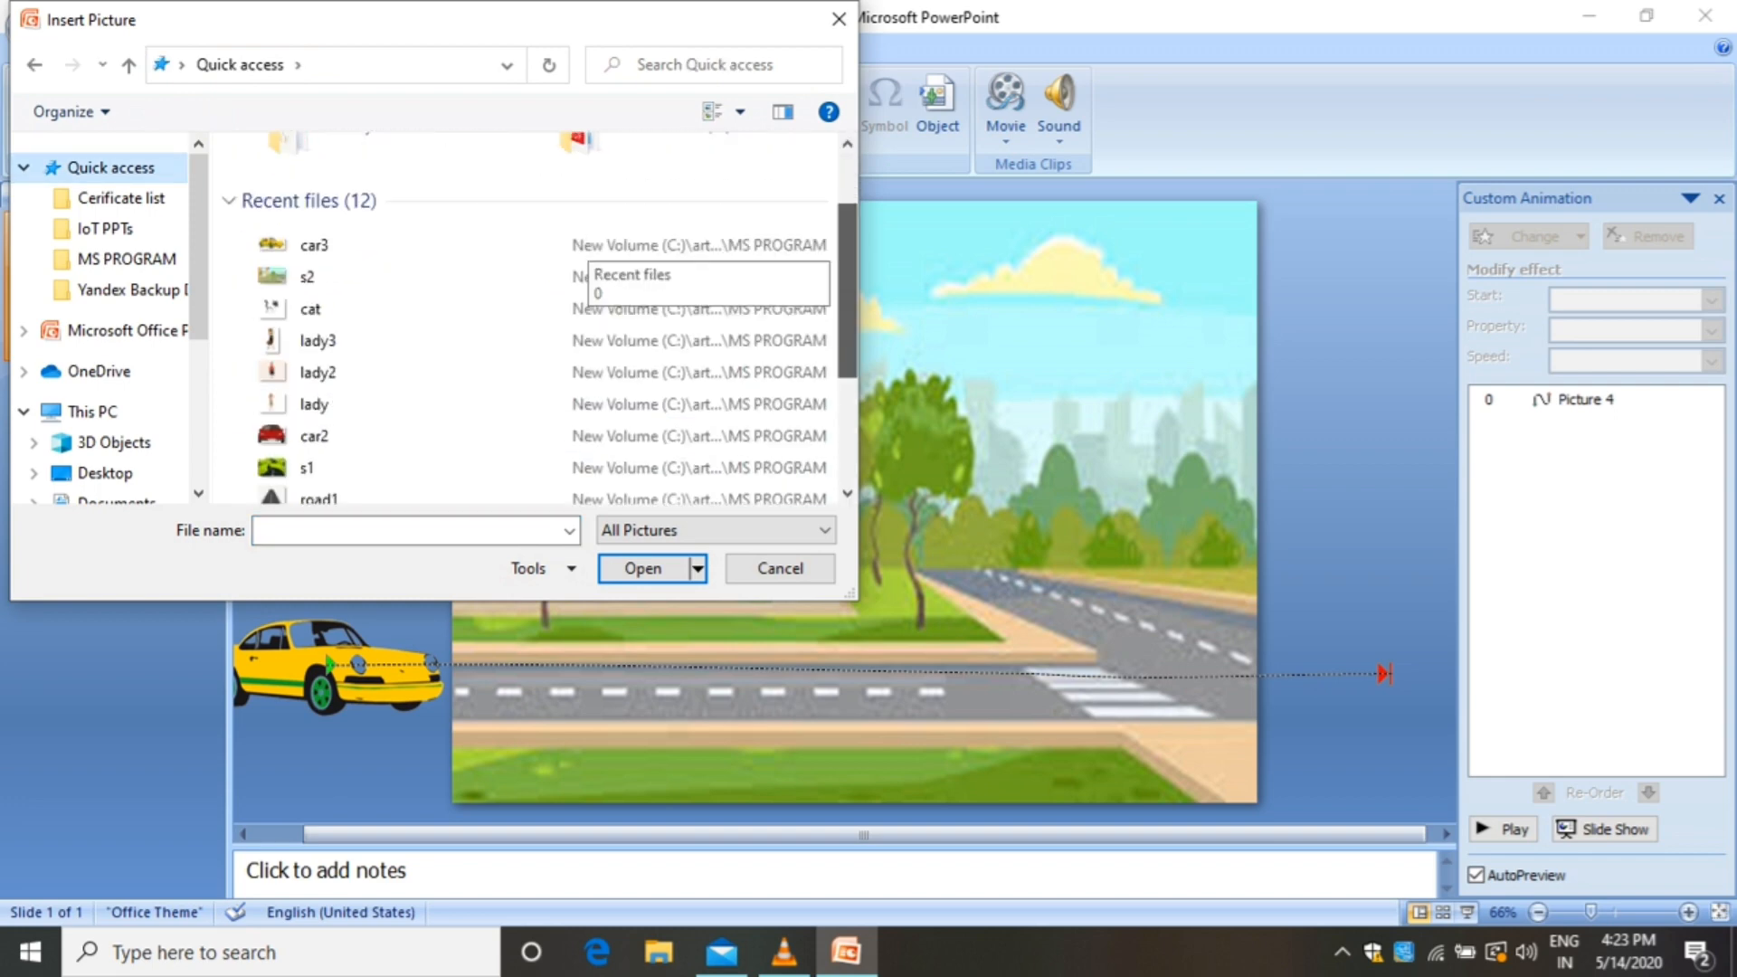
pyautogui.doubleClick(313, 436)
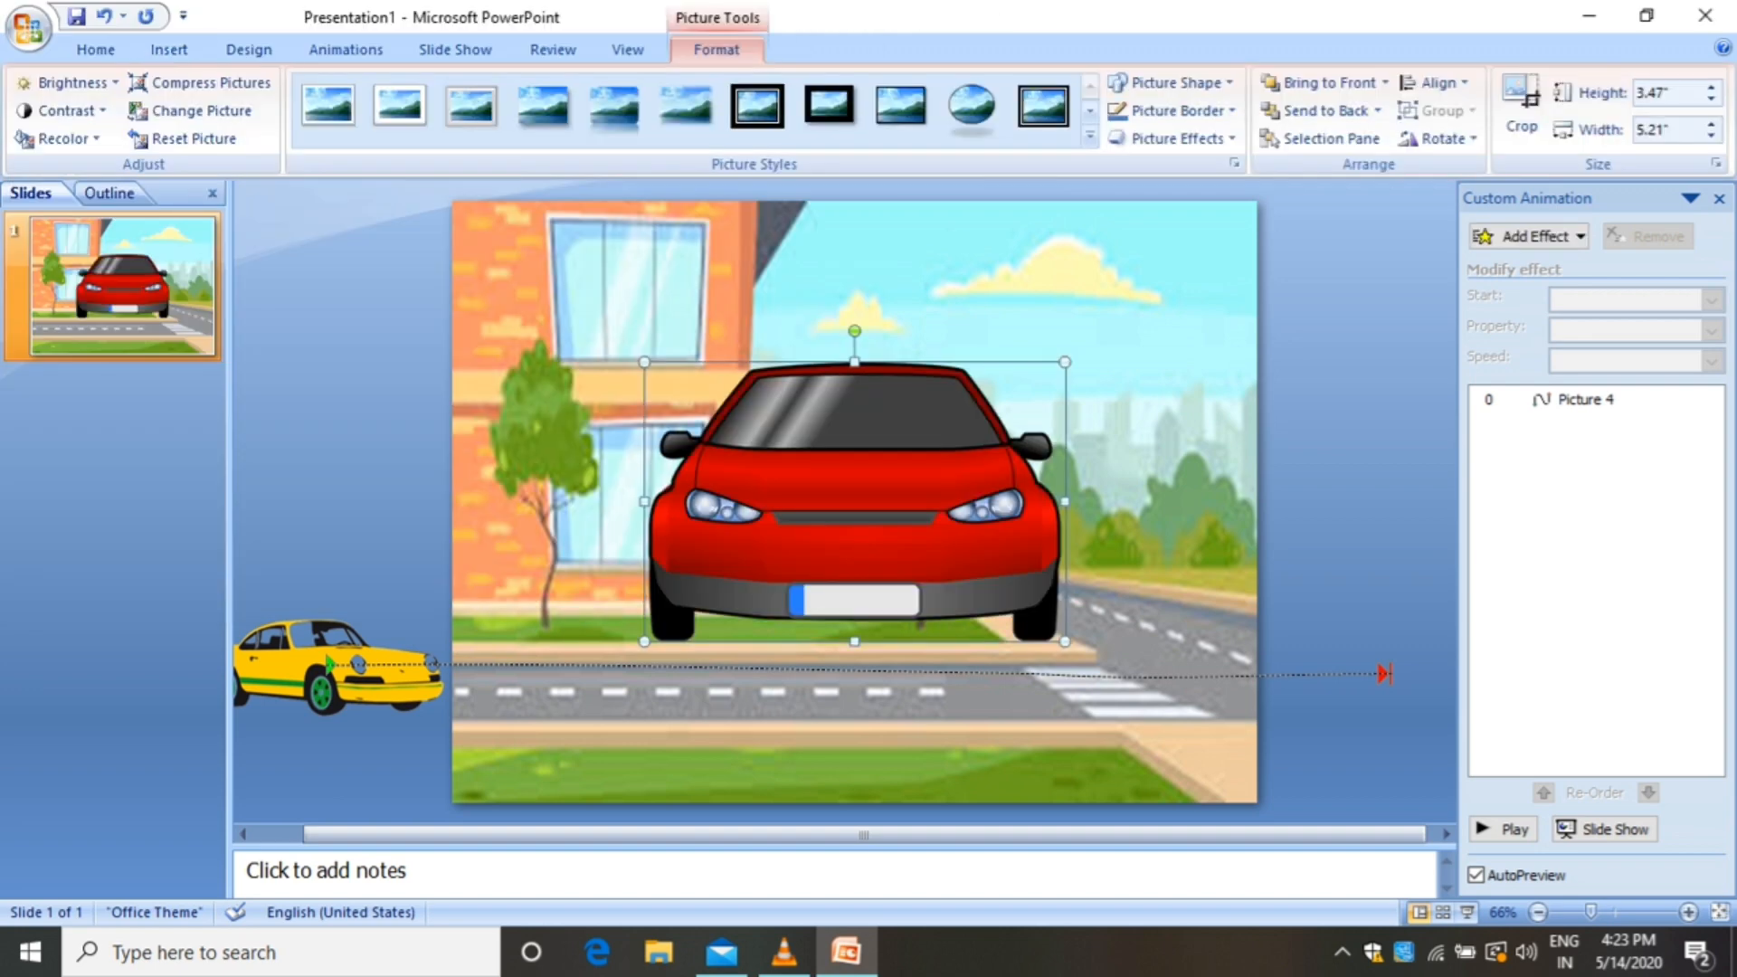
# Shrink the red car to about 0.83 by 1.25 inches and place it at the far end of the side road beside the tree
pyautogui.moveTo(1064, 361); pyautogui.dragTo(802, 536)
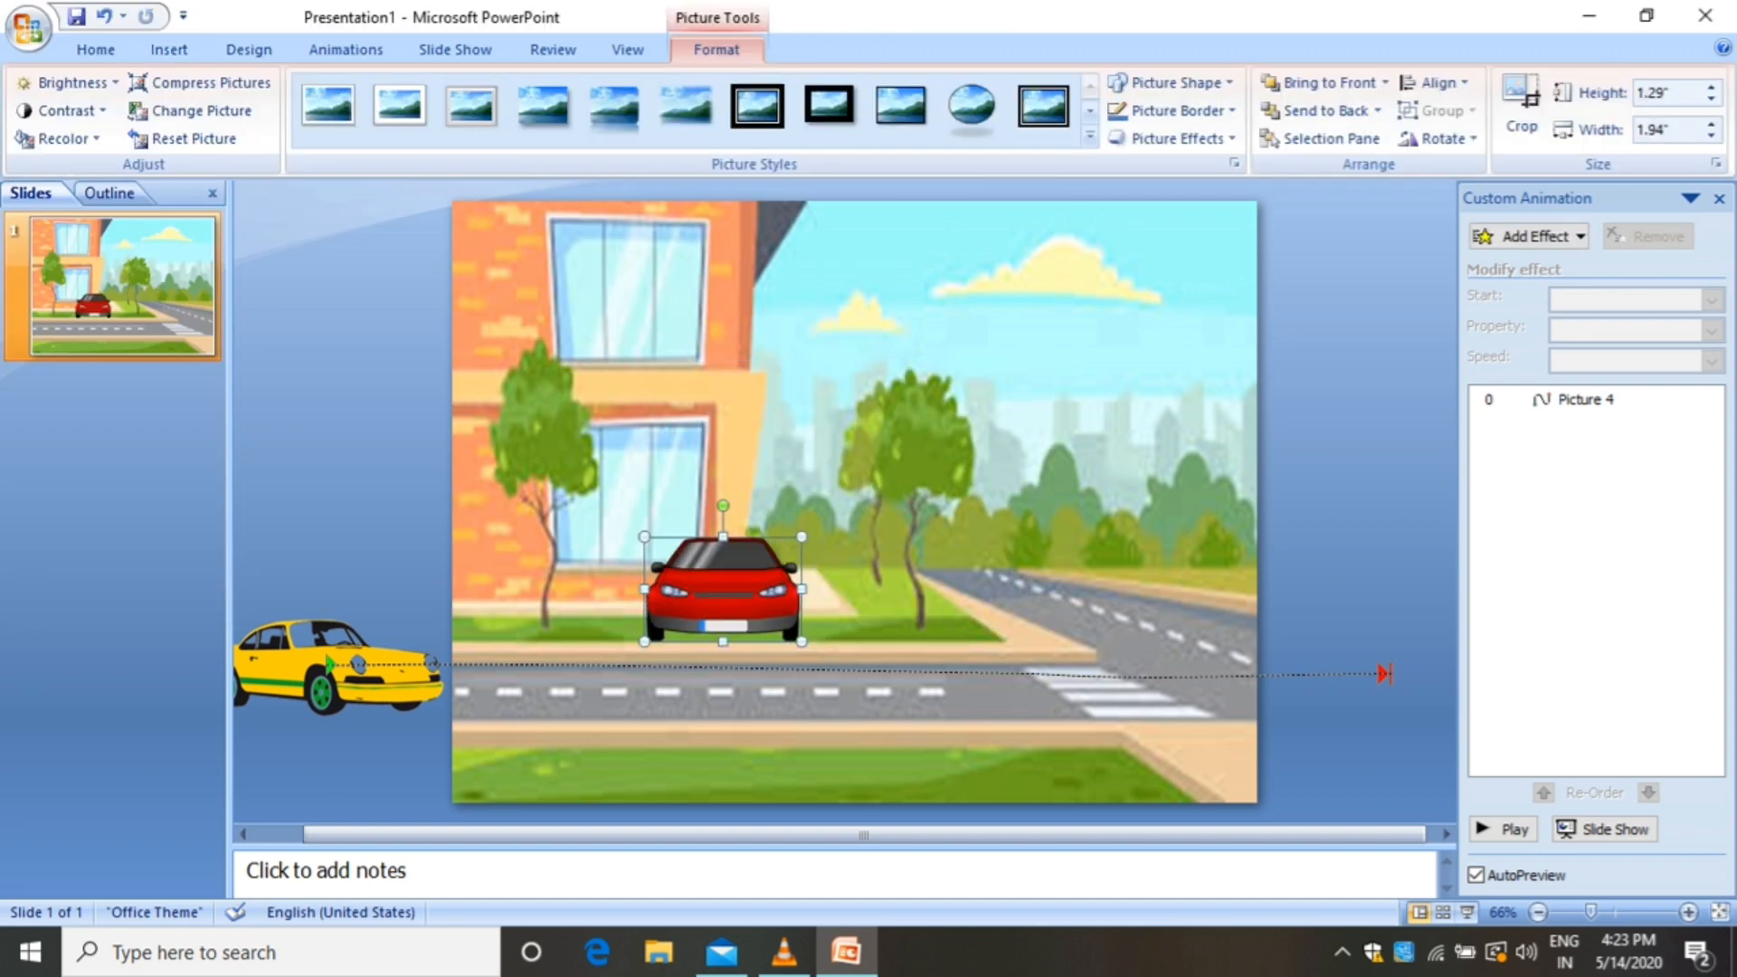
pyautogui.moveTo(723, 588); pyautogui.dragTo(999, 540)
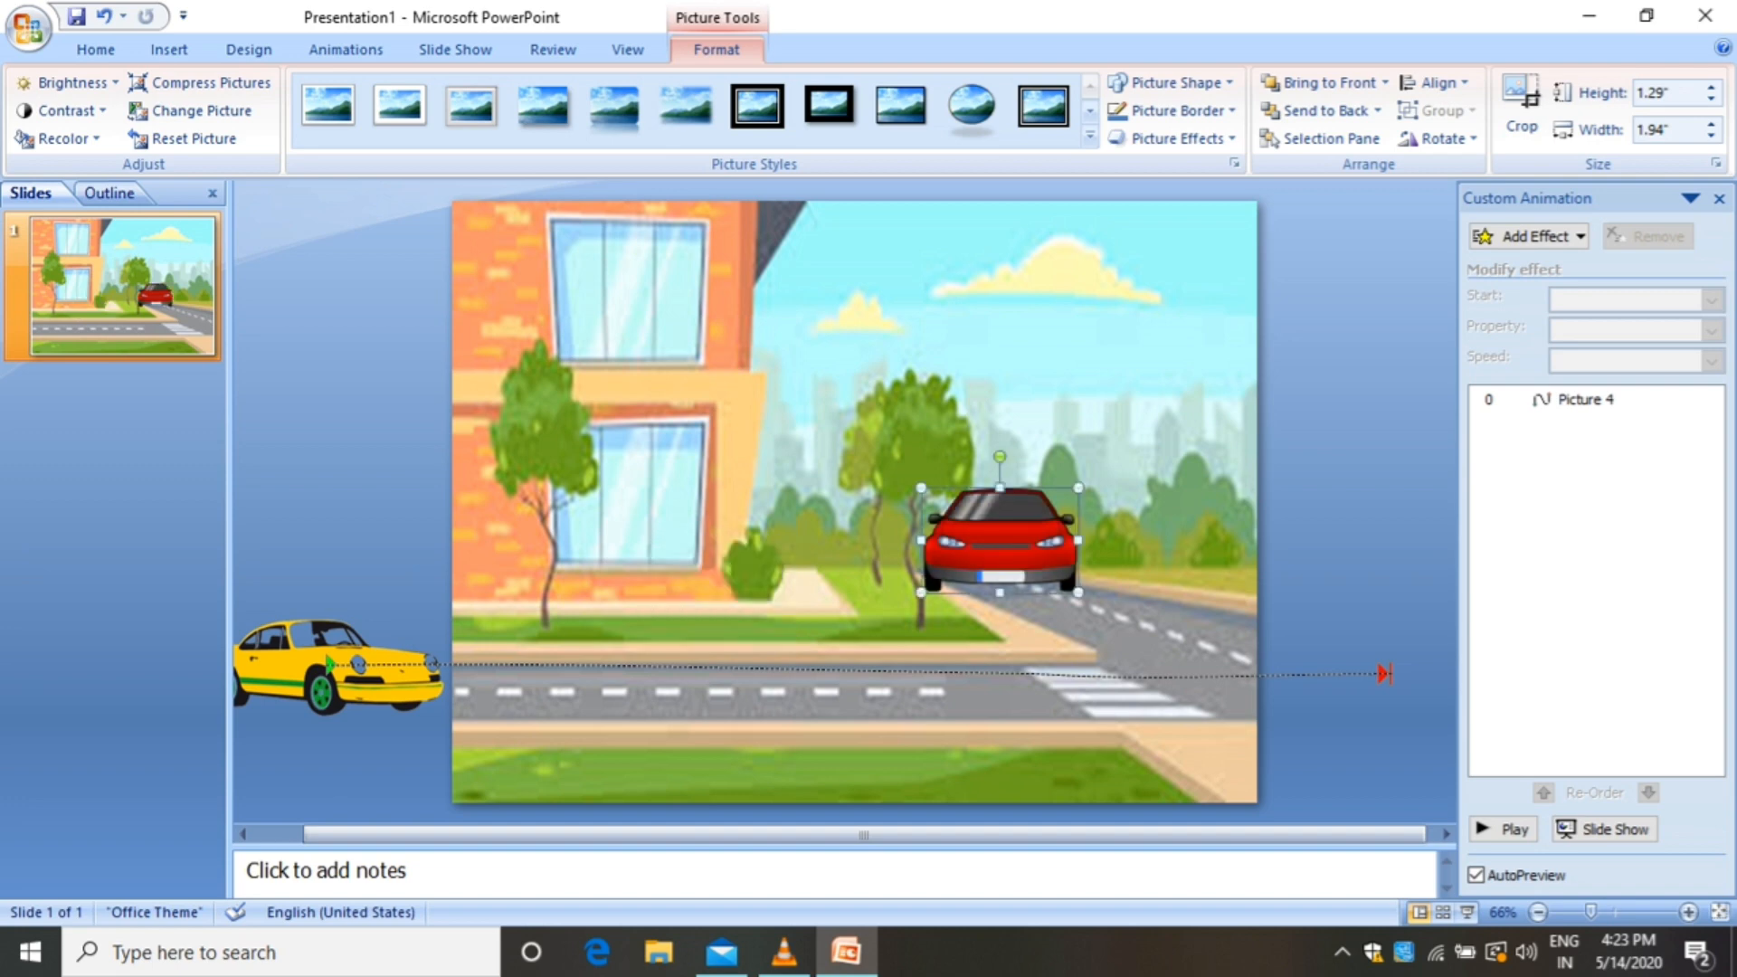
pyautogui.moveTo(1078, 488); pyautogui.dragTo(1015, 473)
pyautogui.hotkey('ctrl', 'z')
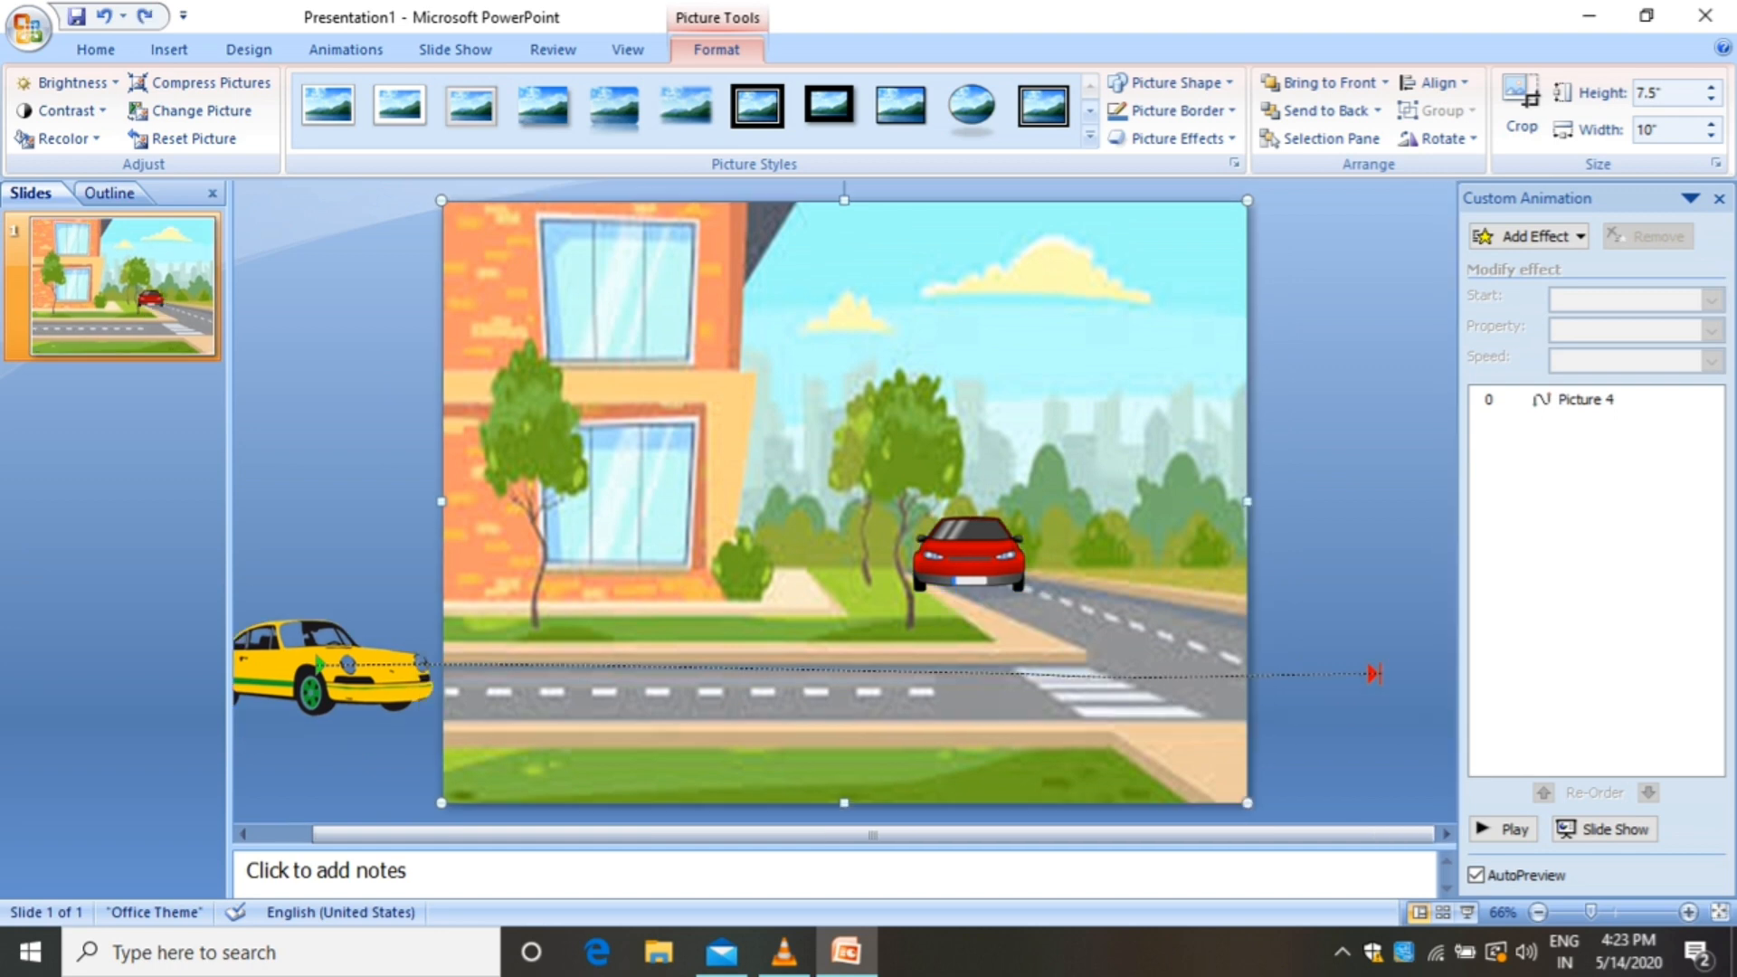
pyautogui.click(970, 555)
pyautogui.moveTo(968, 553); pyautogui.dragTo(981, 546)
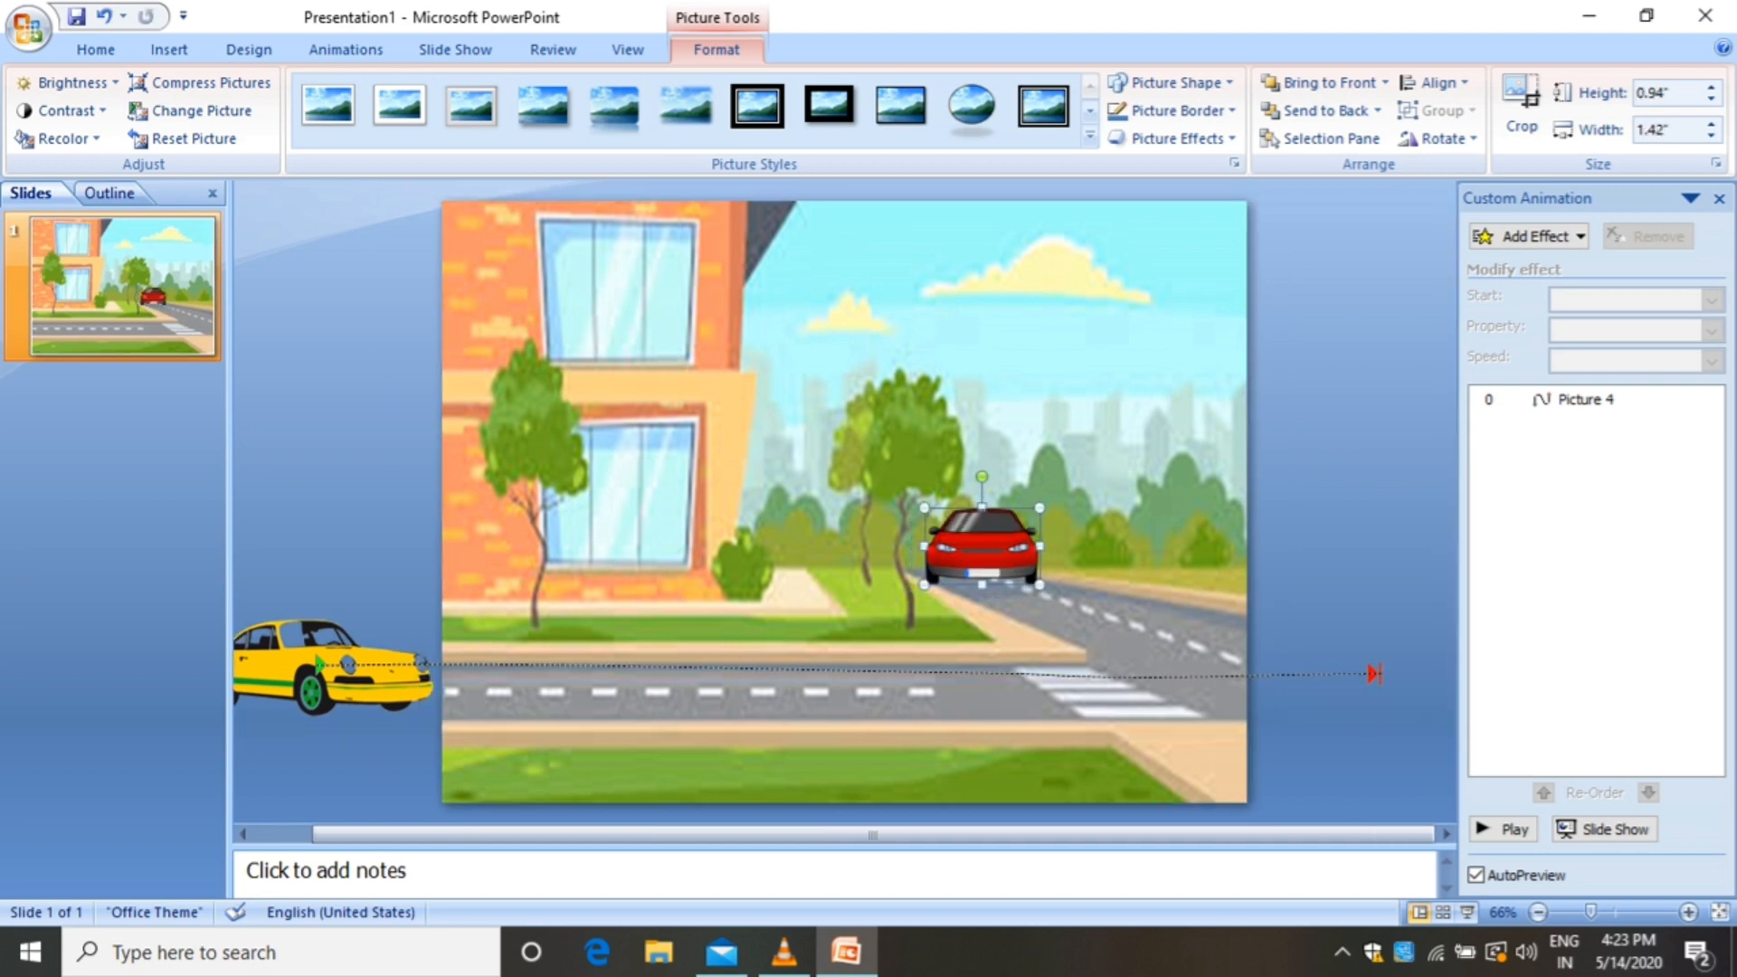
pyautogui.moveTo(1039, 508); pyautogui.dragTo(969, 543)
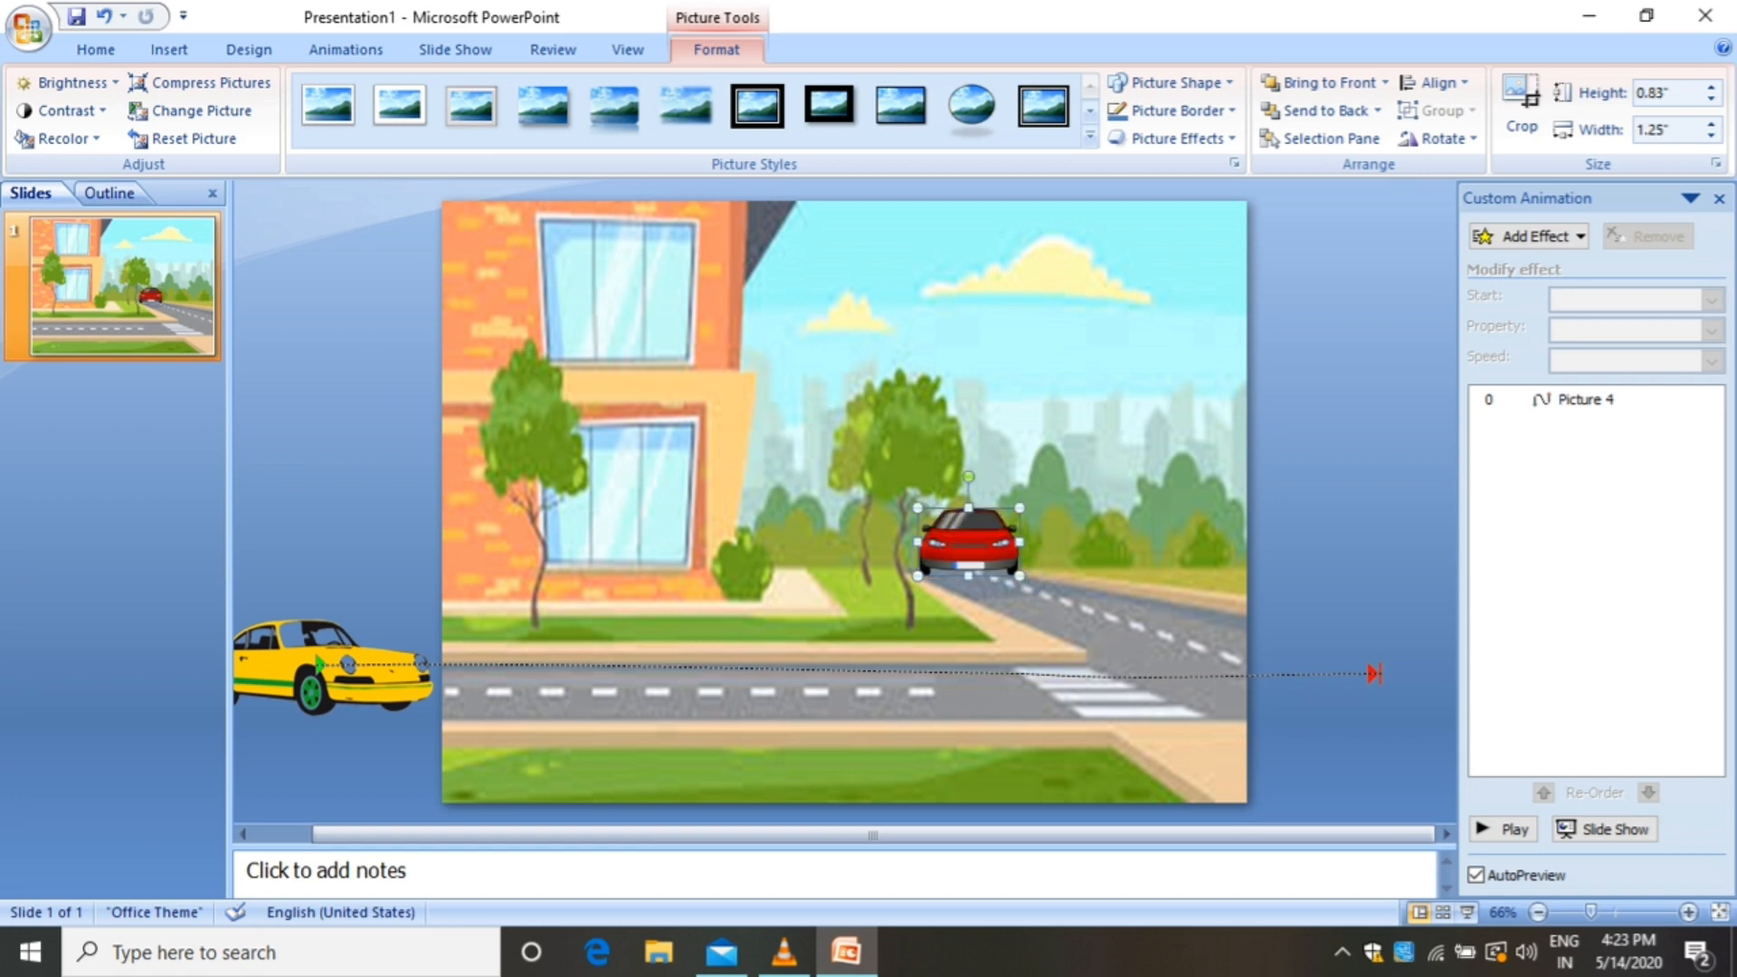
pyautogui.press('Down')
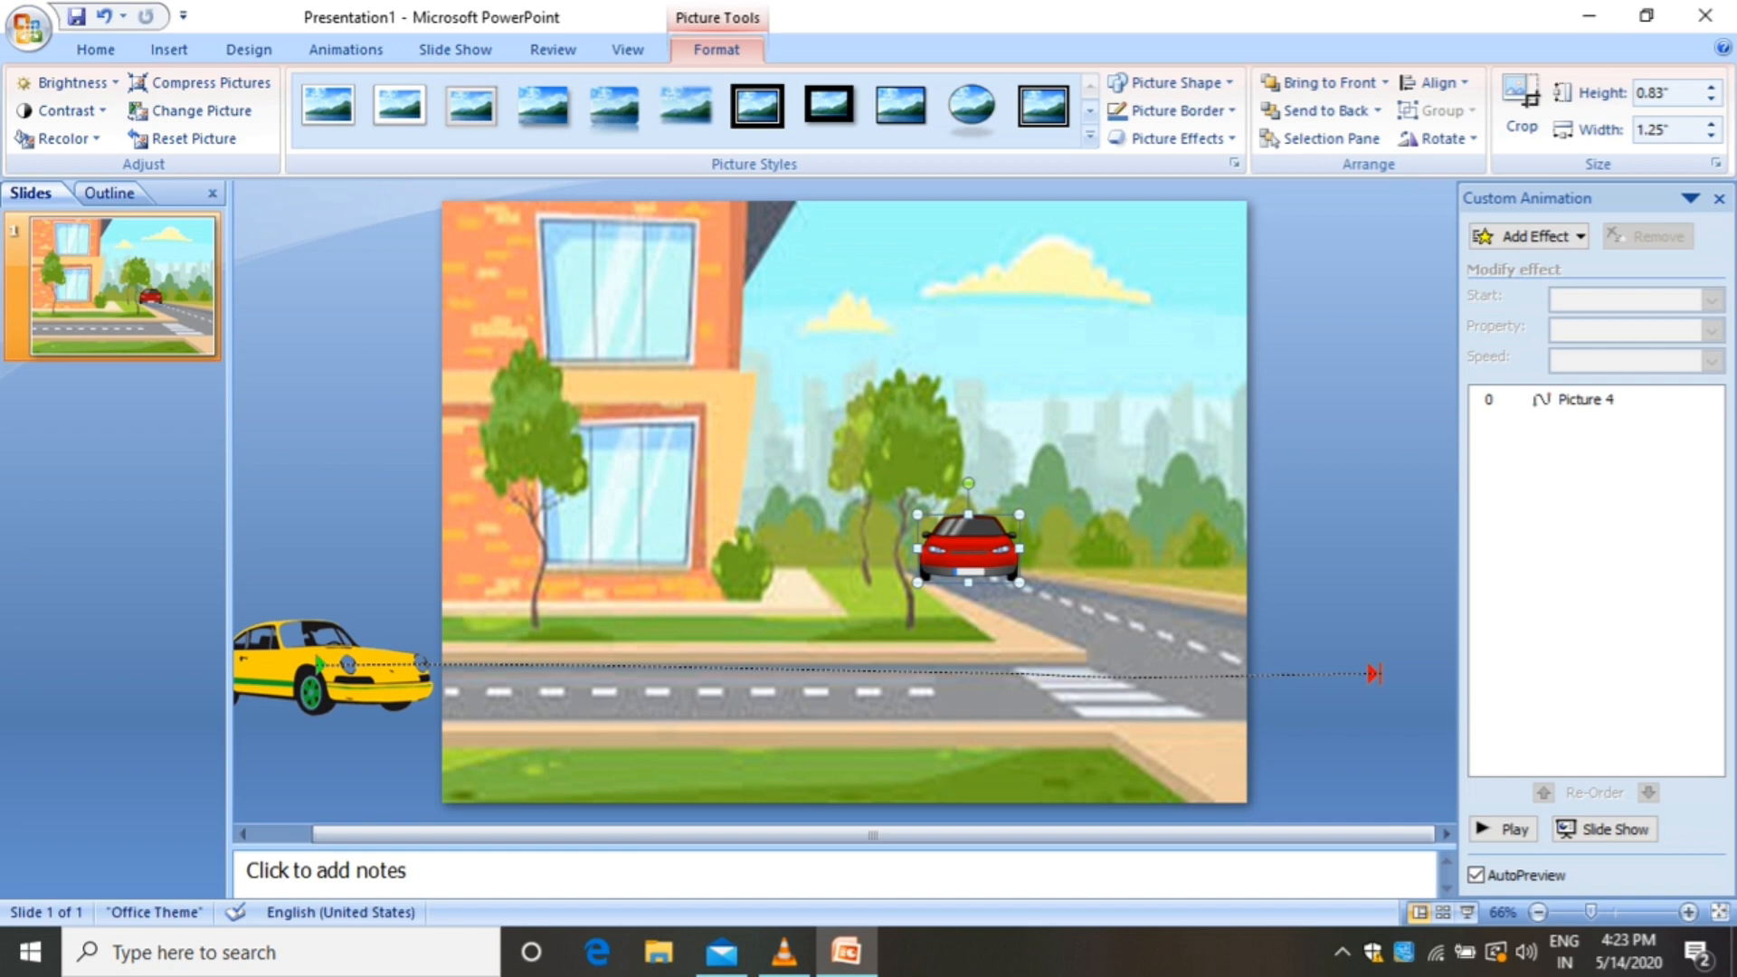
# Add a Fade entrance effect to the red car
pyautogui.click(1528, 236)
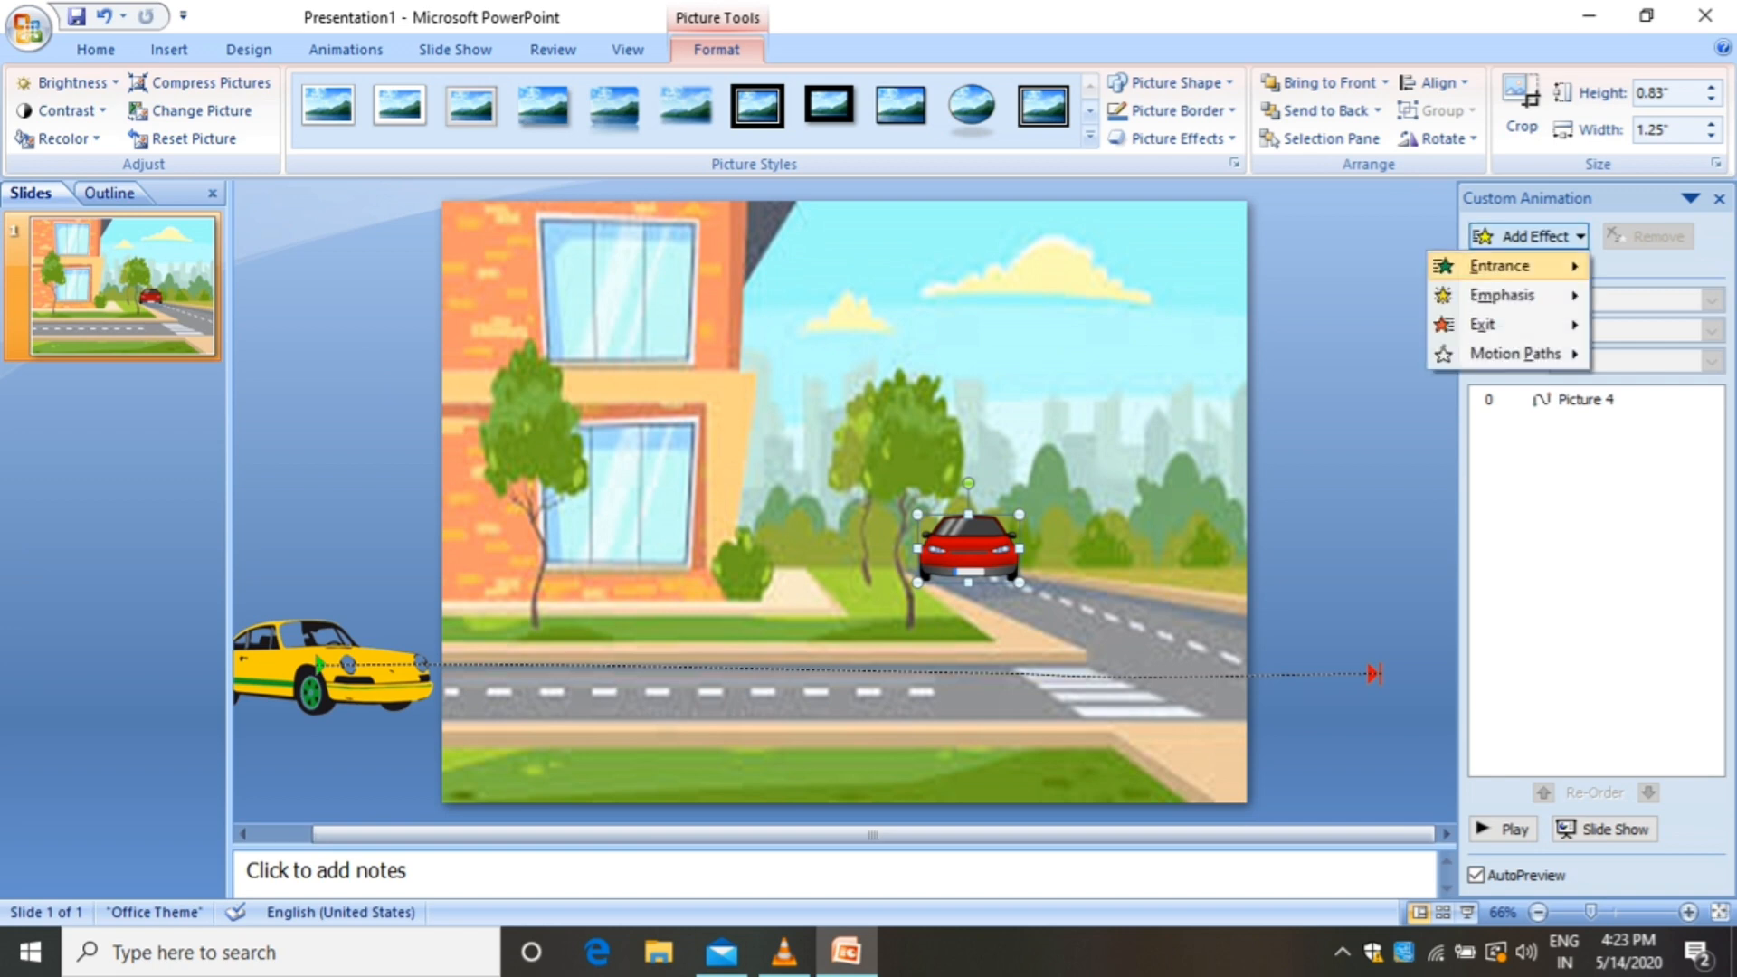
pyautogui.moveTo(1499, 266)
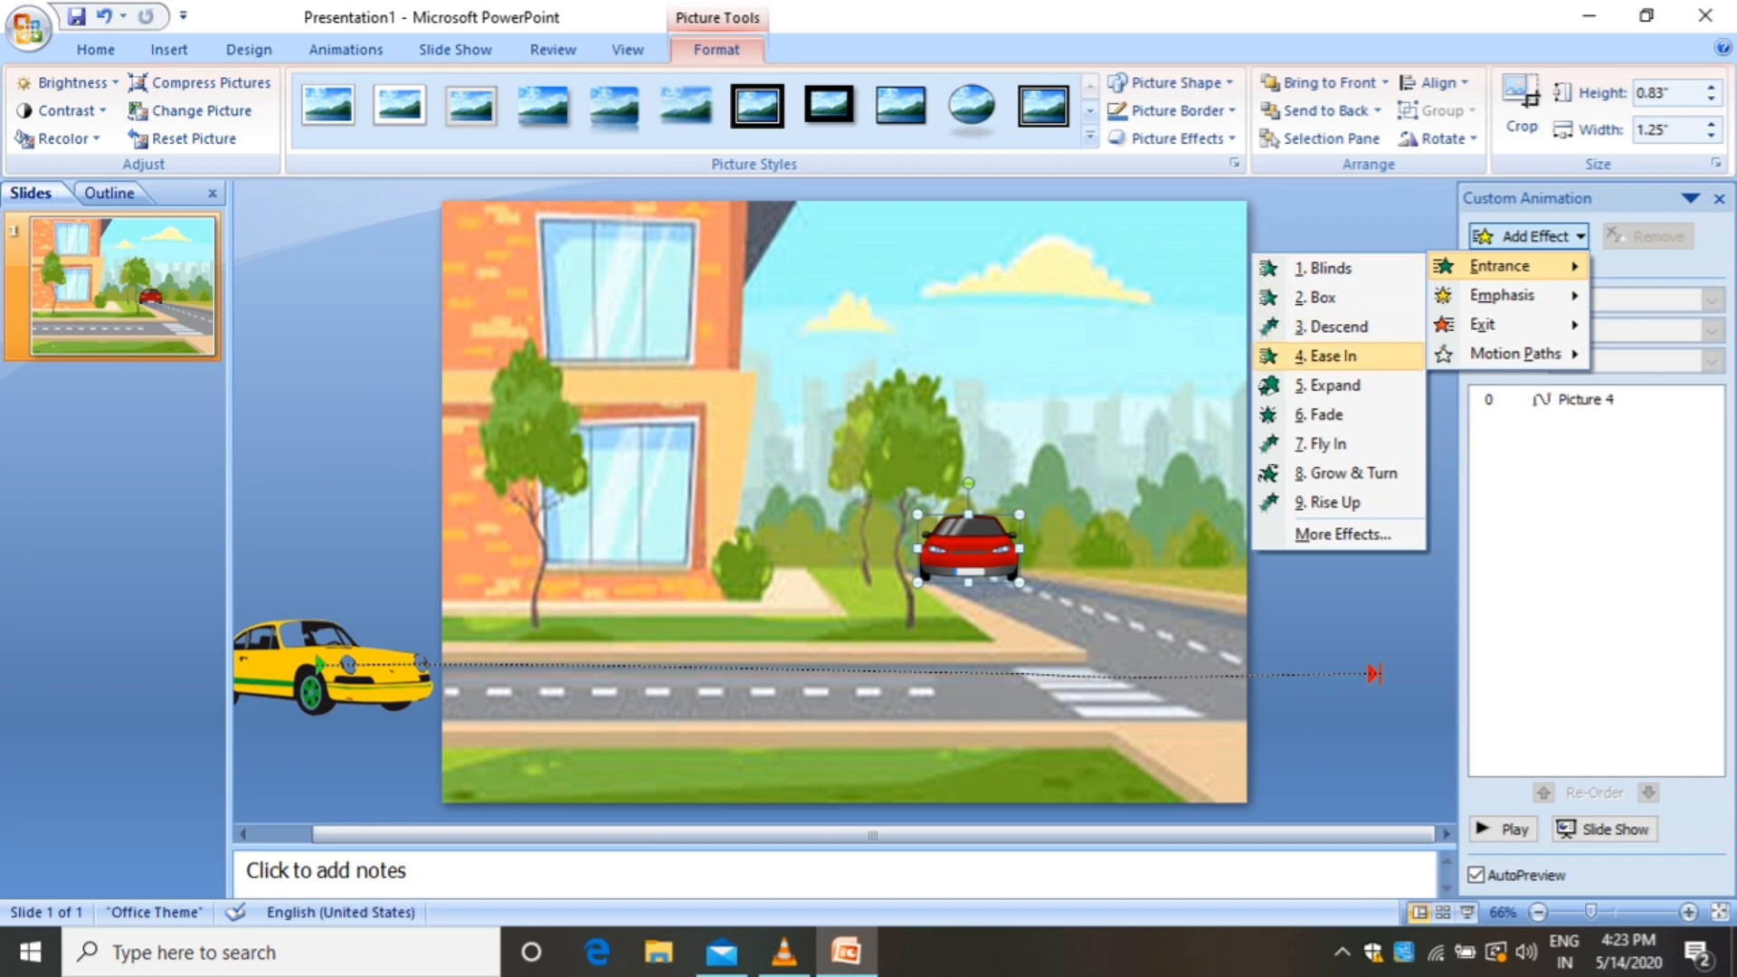
pyautogui.click(1324, 414)
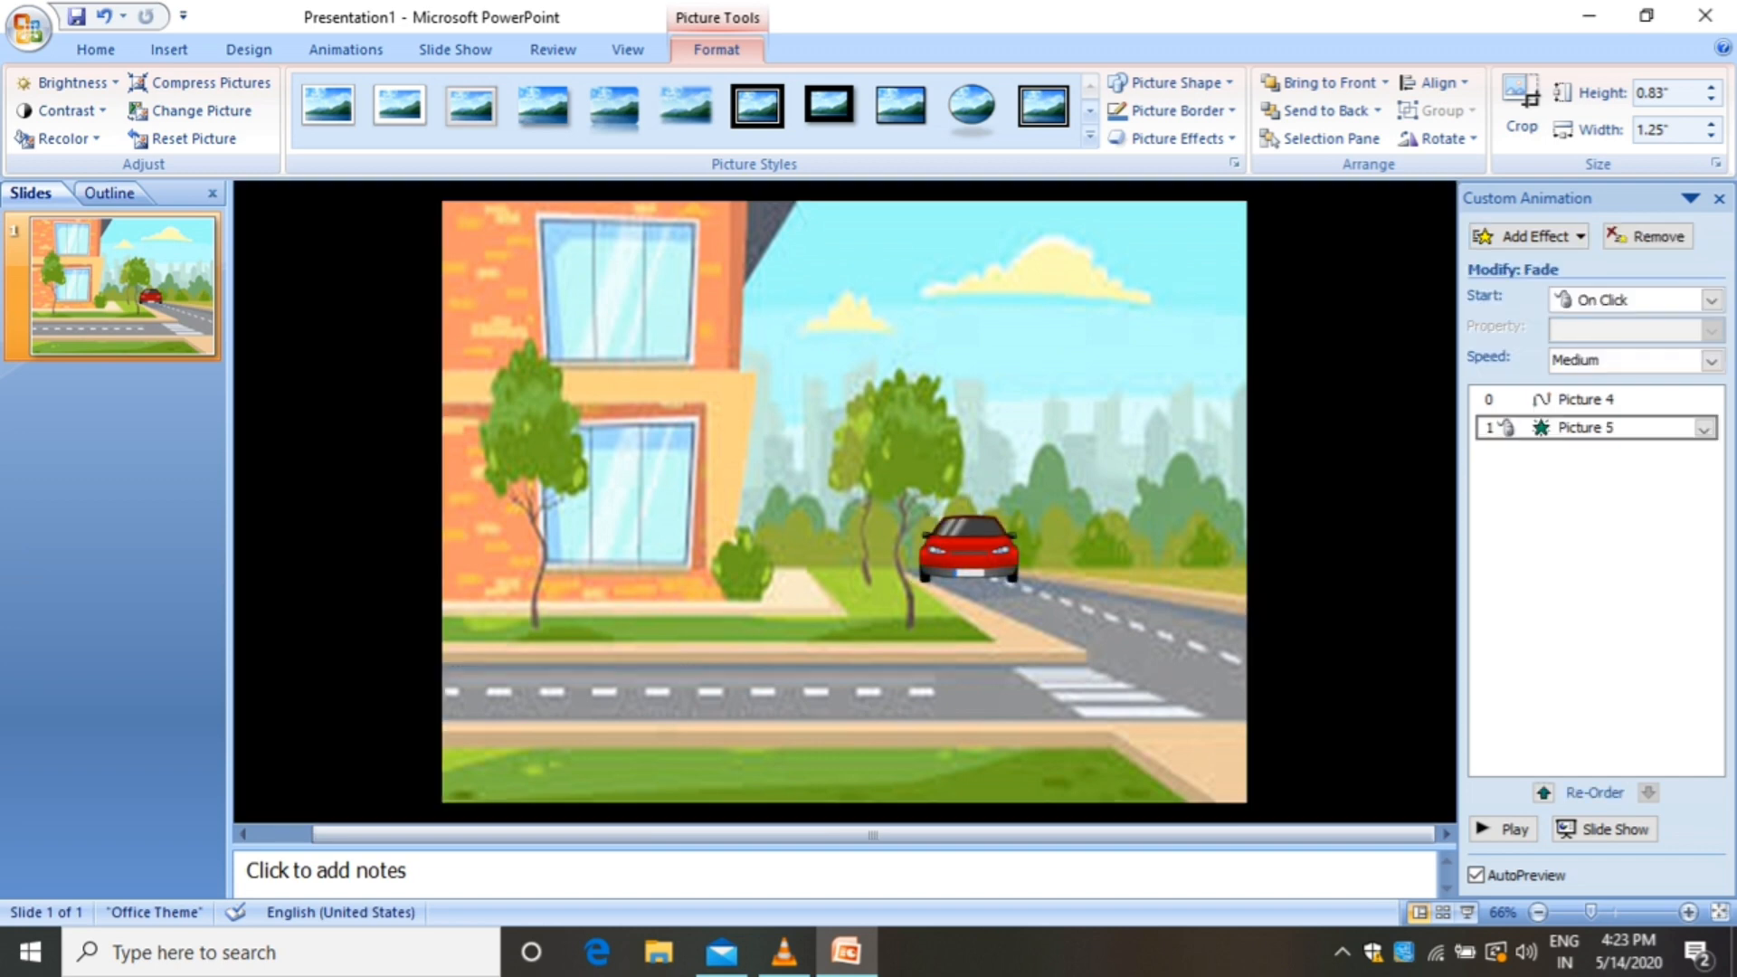
# Set the speed of the red car's Fade effect to 0.5 seconds (Very Fast)
pyautogui.doubleClick(1585, 428)
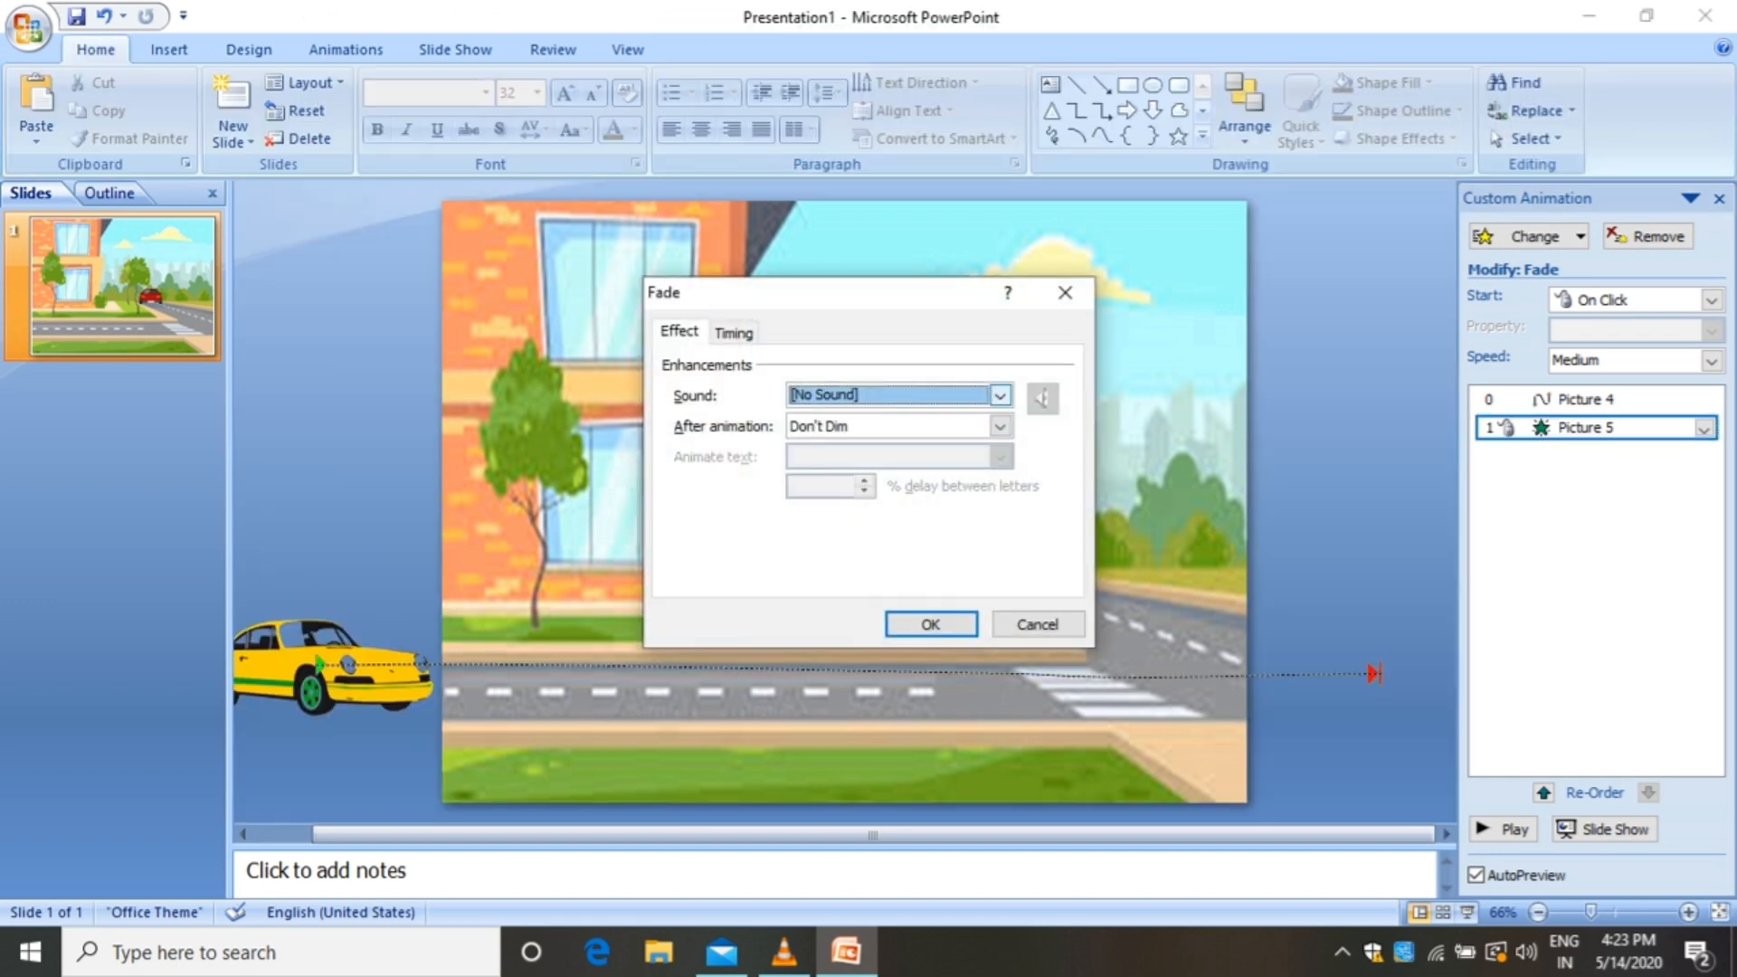
pyautogui.click(734, 332)
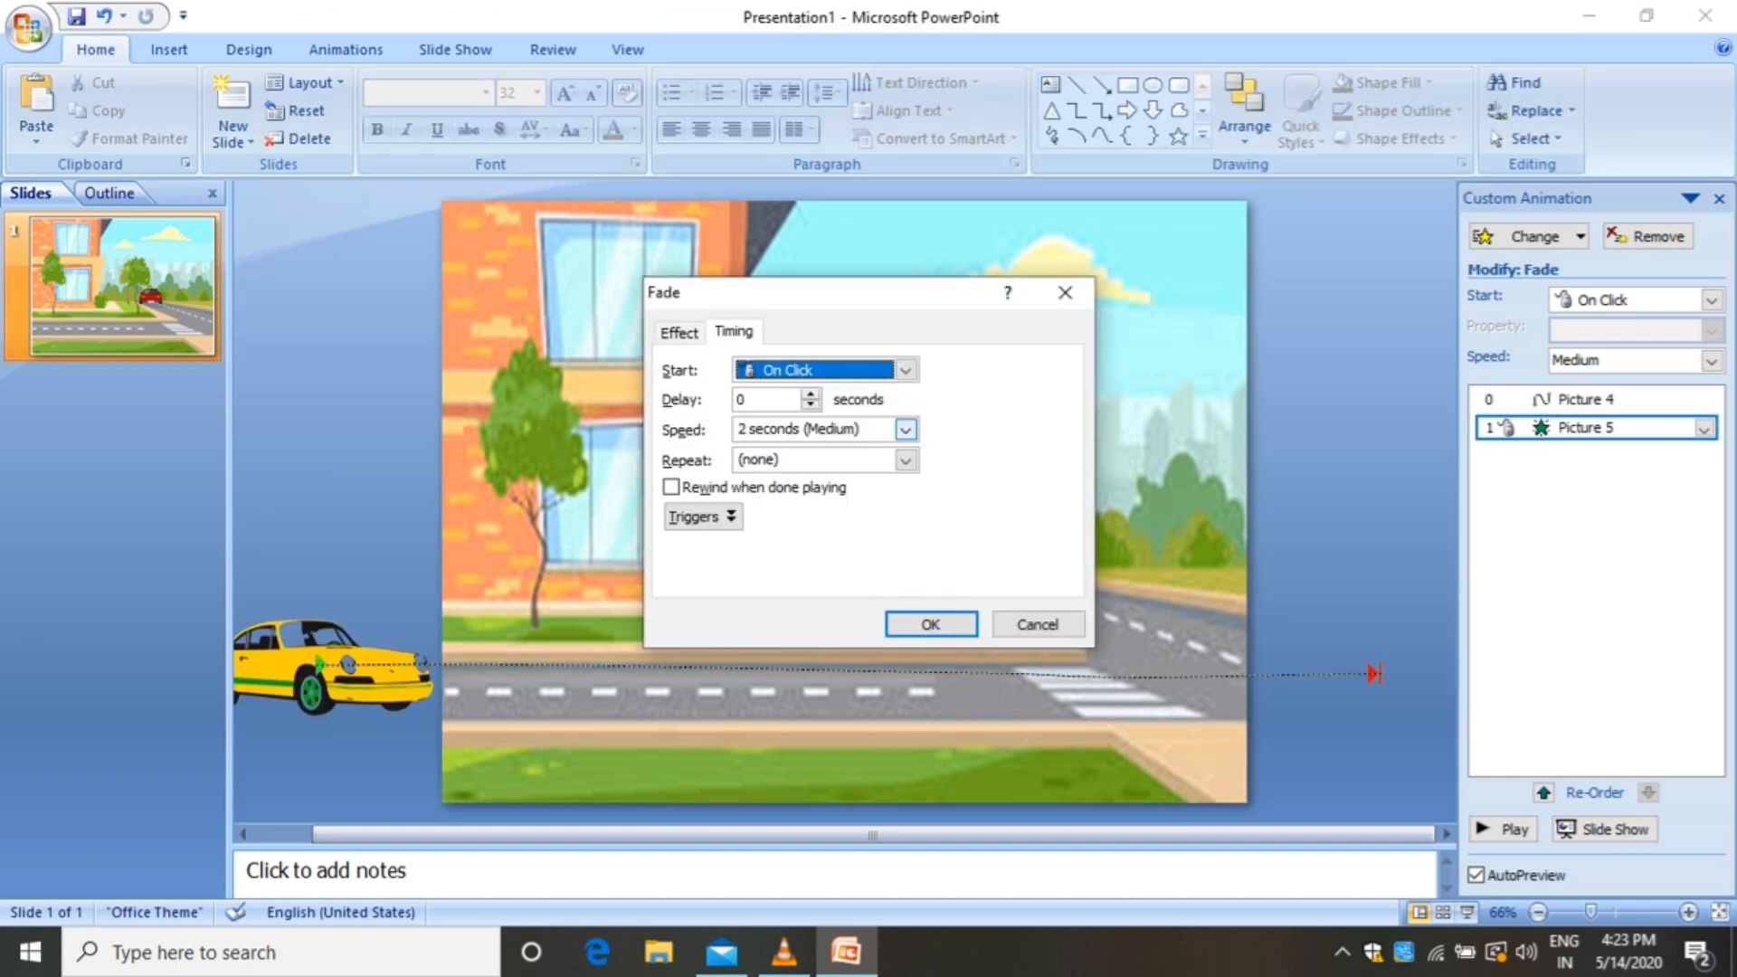
pyautogui.click(904, 430)
pyautogui.press('Return')
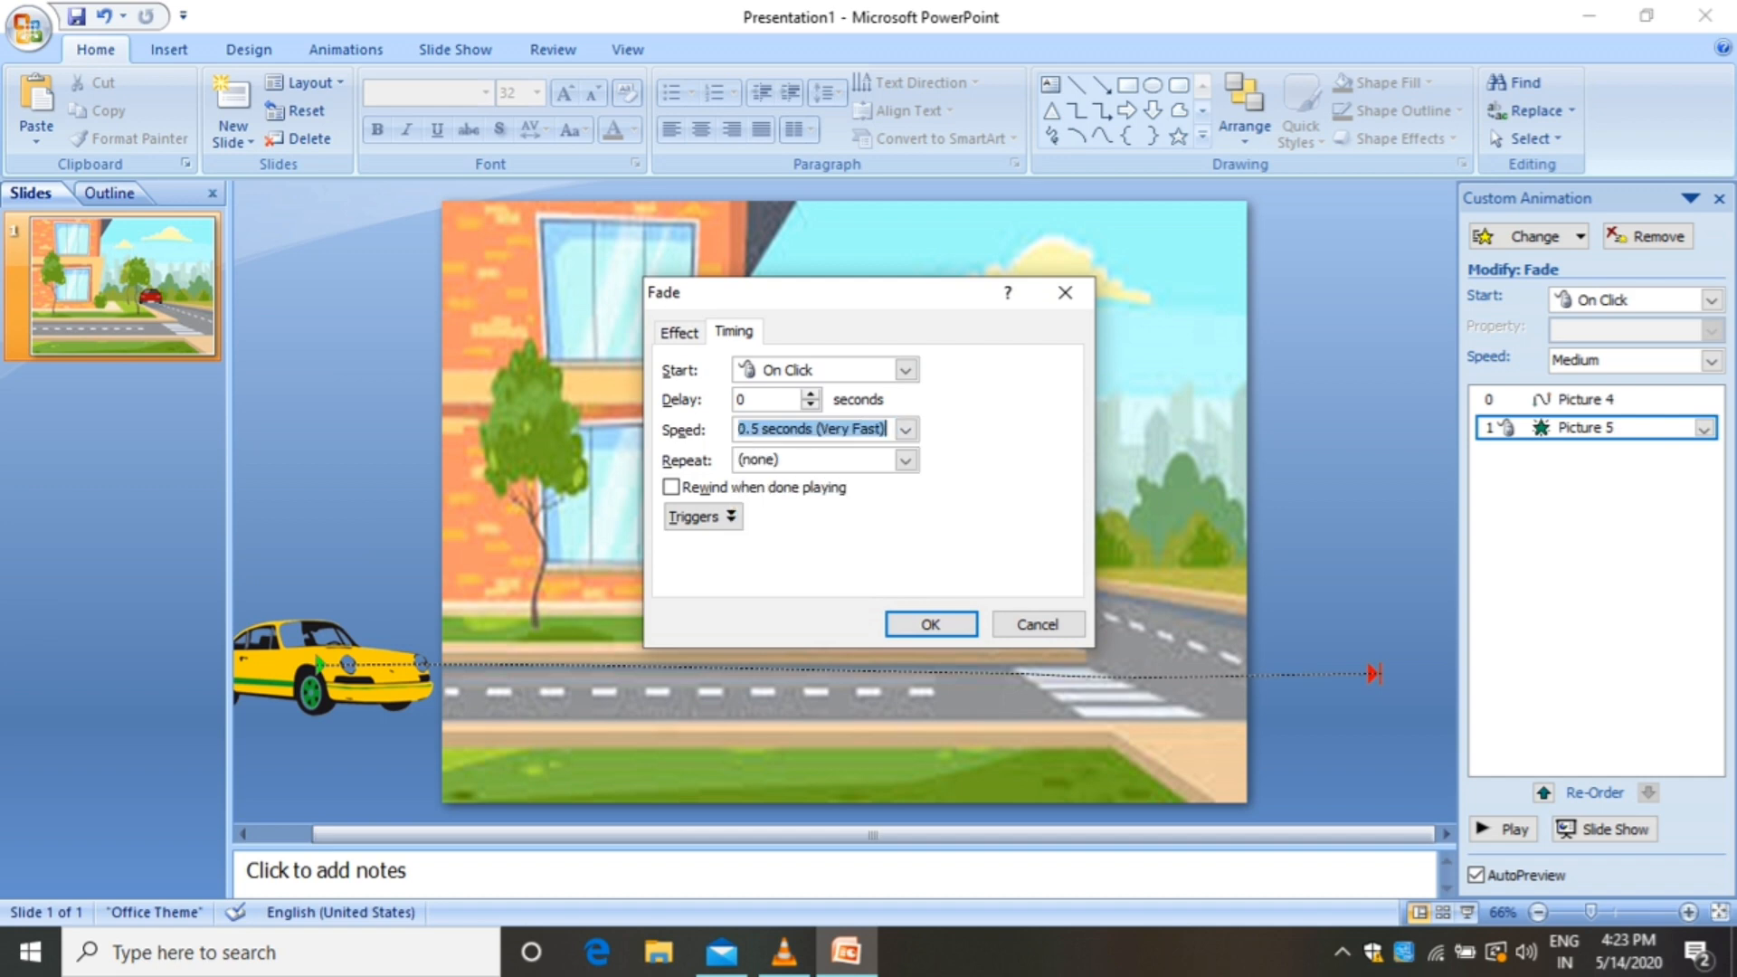
pyautogui.press('Return')
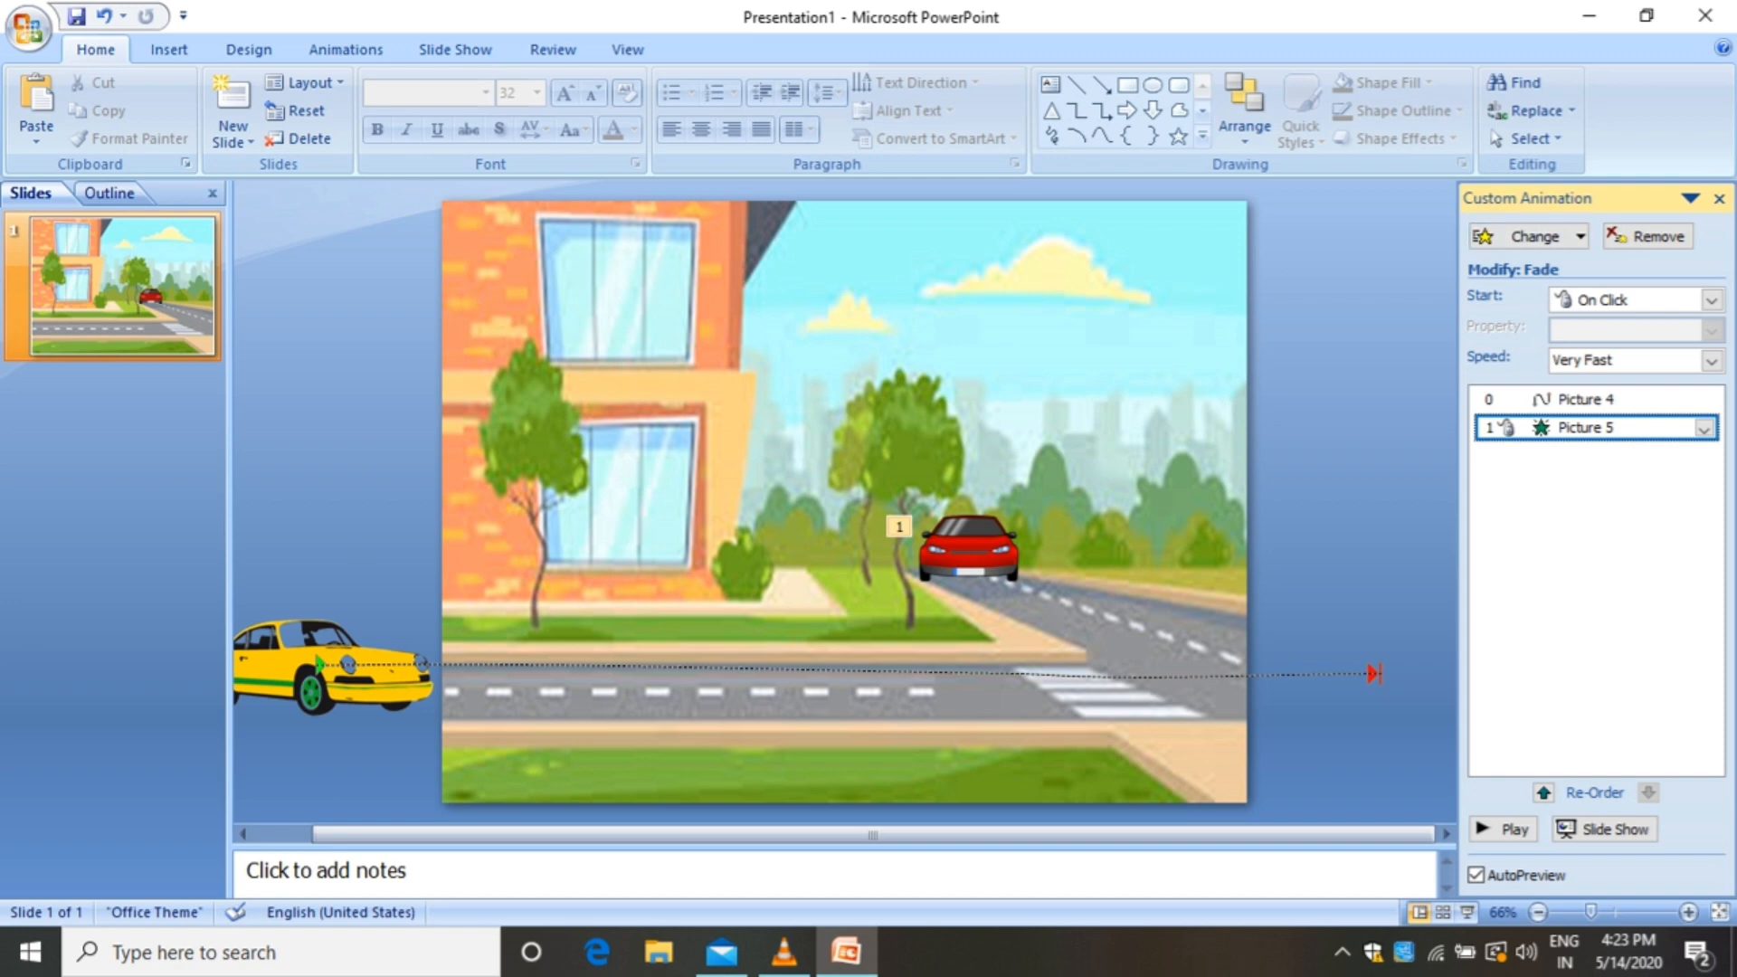
# Draw a custom line motion path for the red car from its front down the side road to just past the slide's lower right edge
pyautogui.click(969, 548)
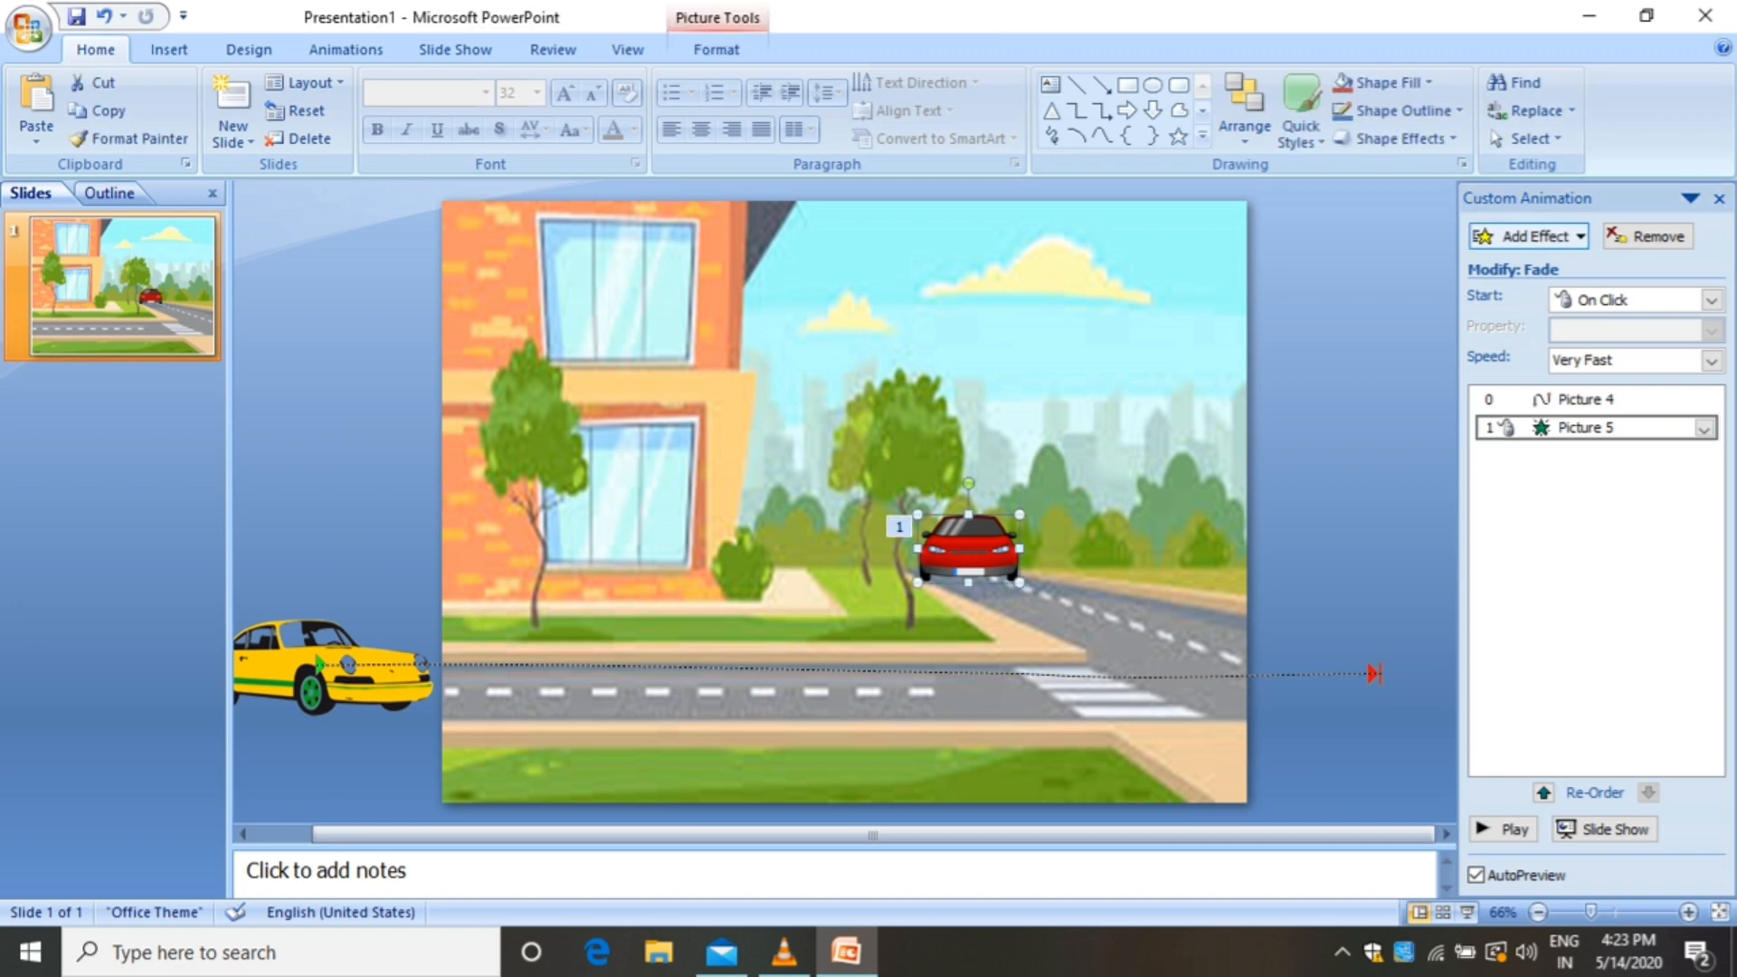
pyautogui.click(1529, 236)
pyautogui.moveTo(1515, 353)
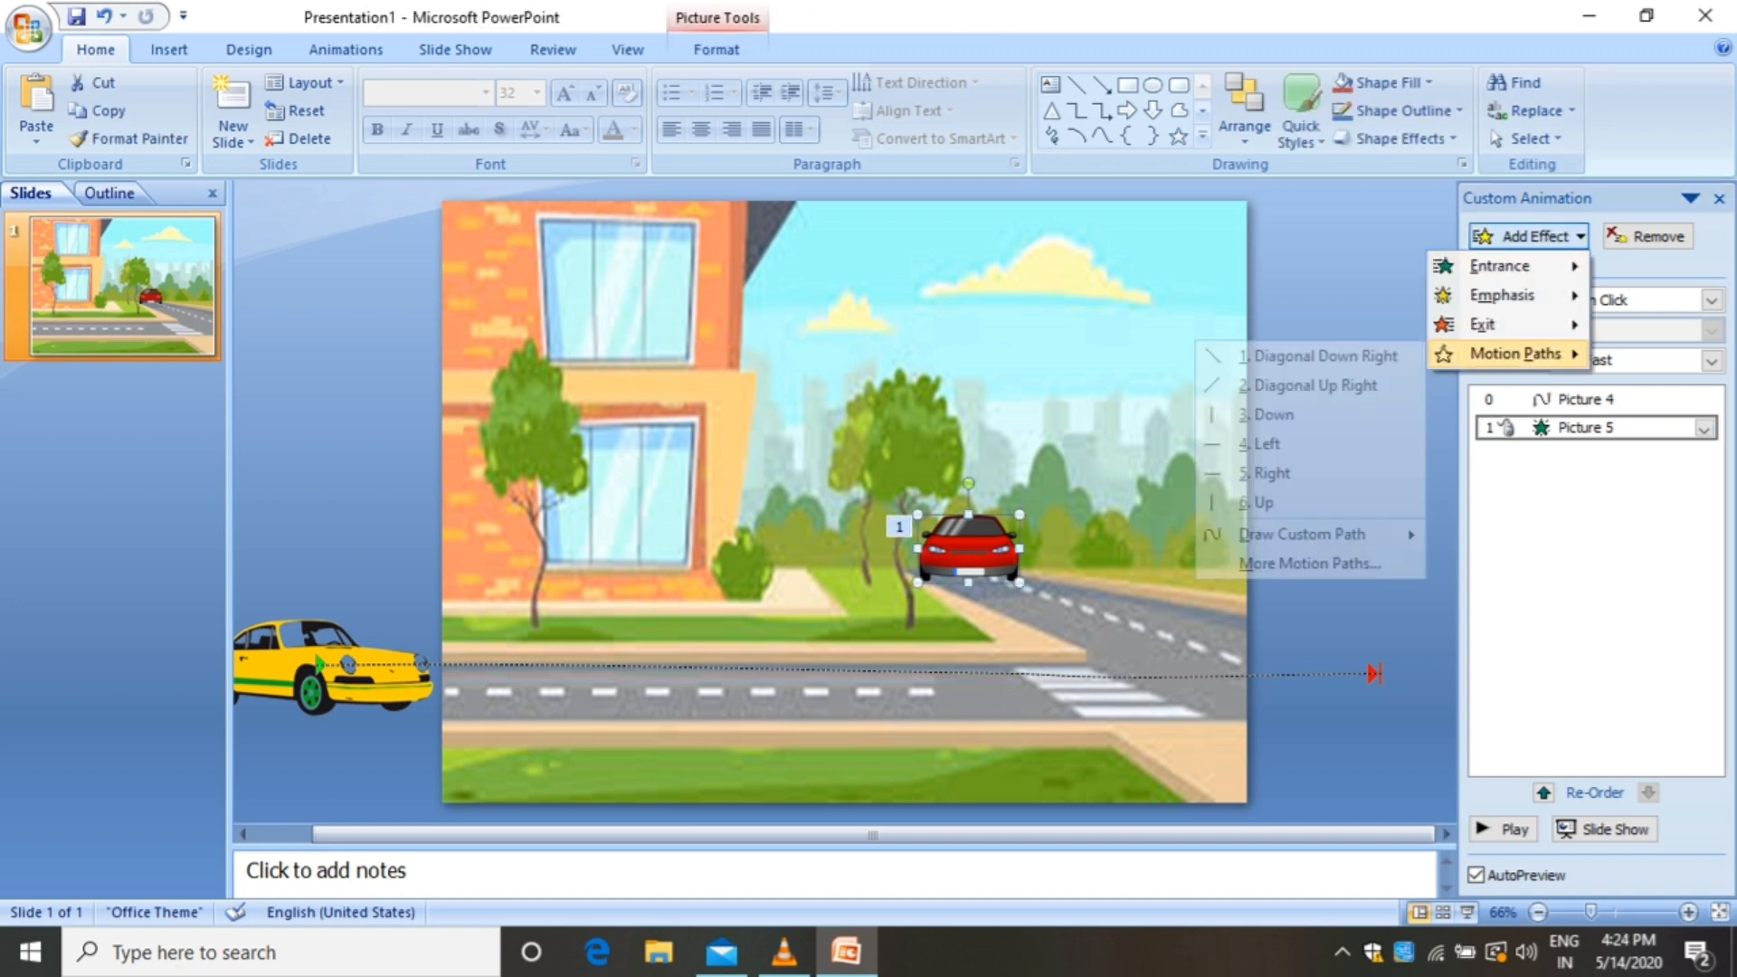
pyautogui.moveTo(1303, 534)
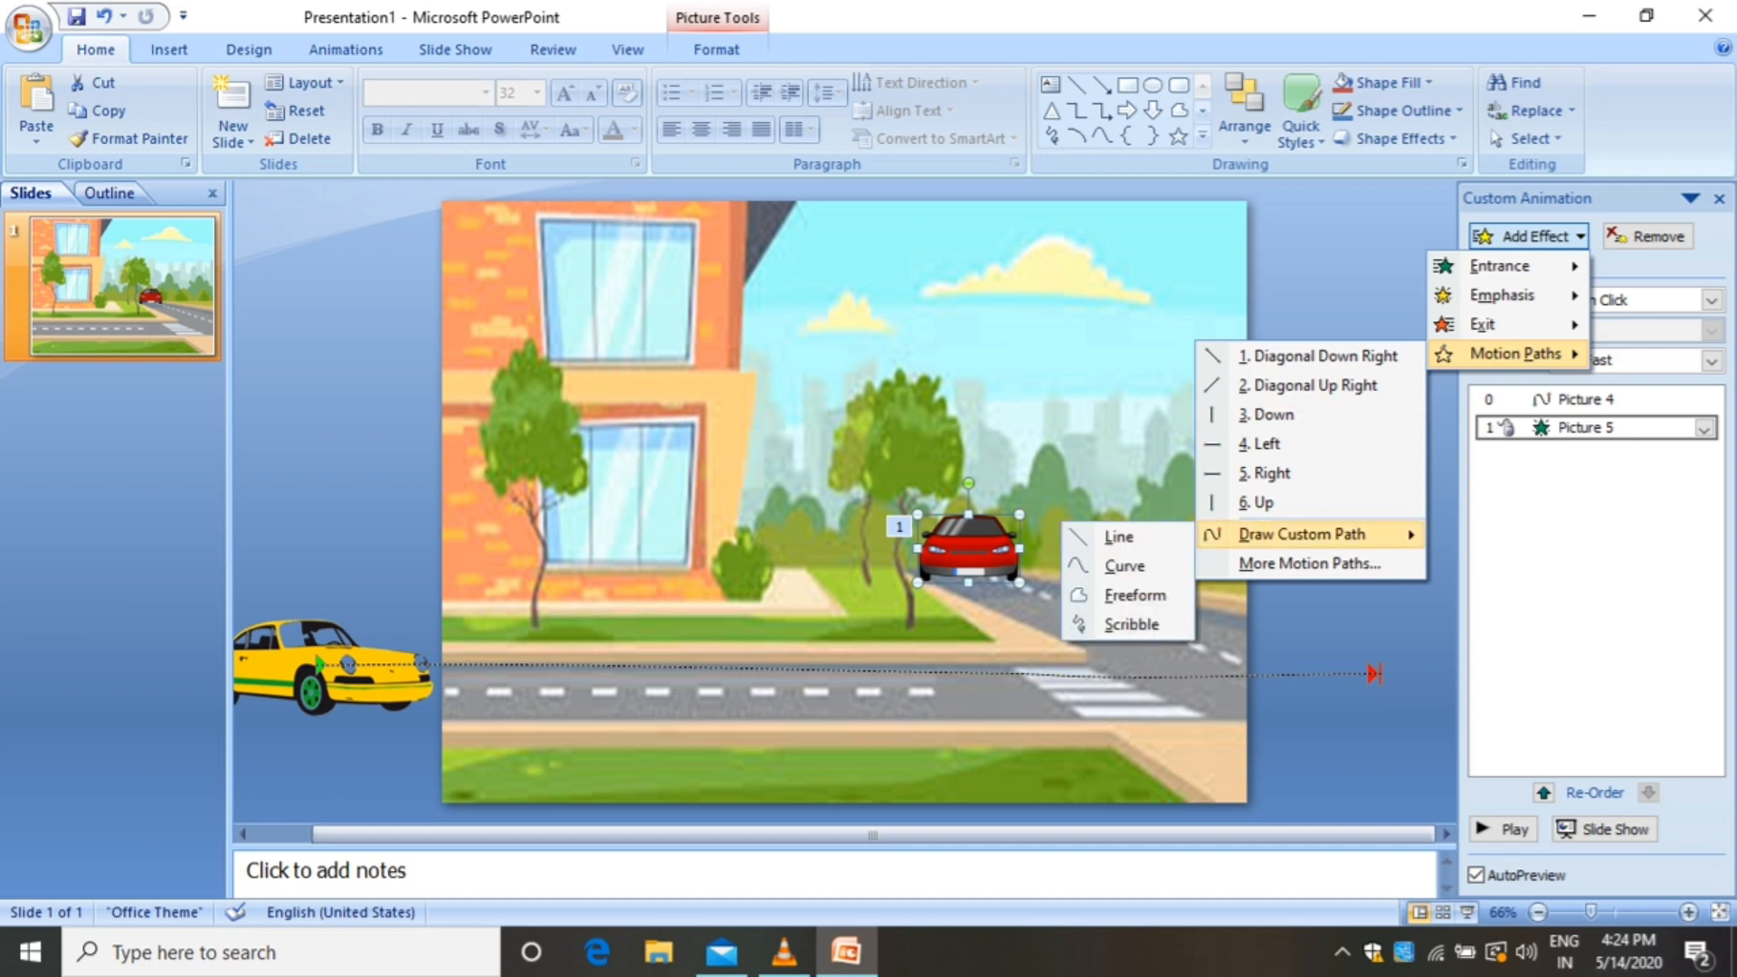
pyautogui.click(1119, 537)
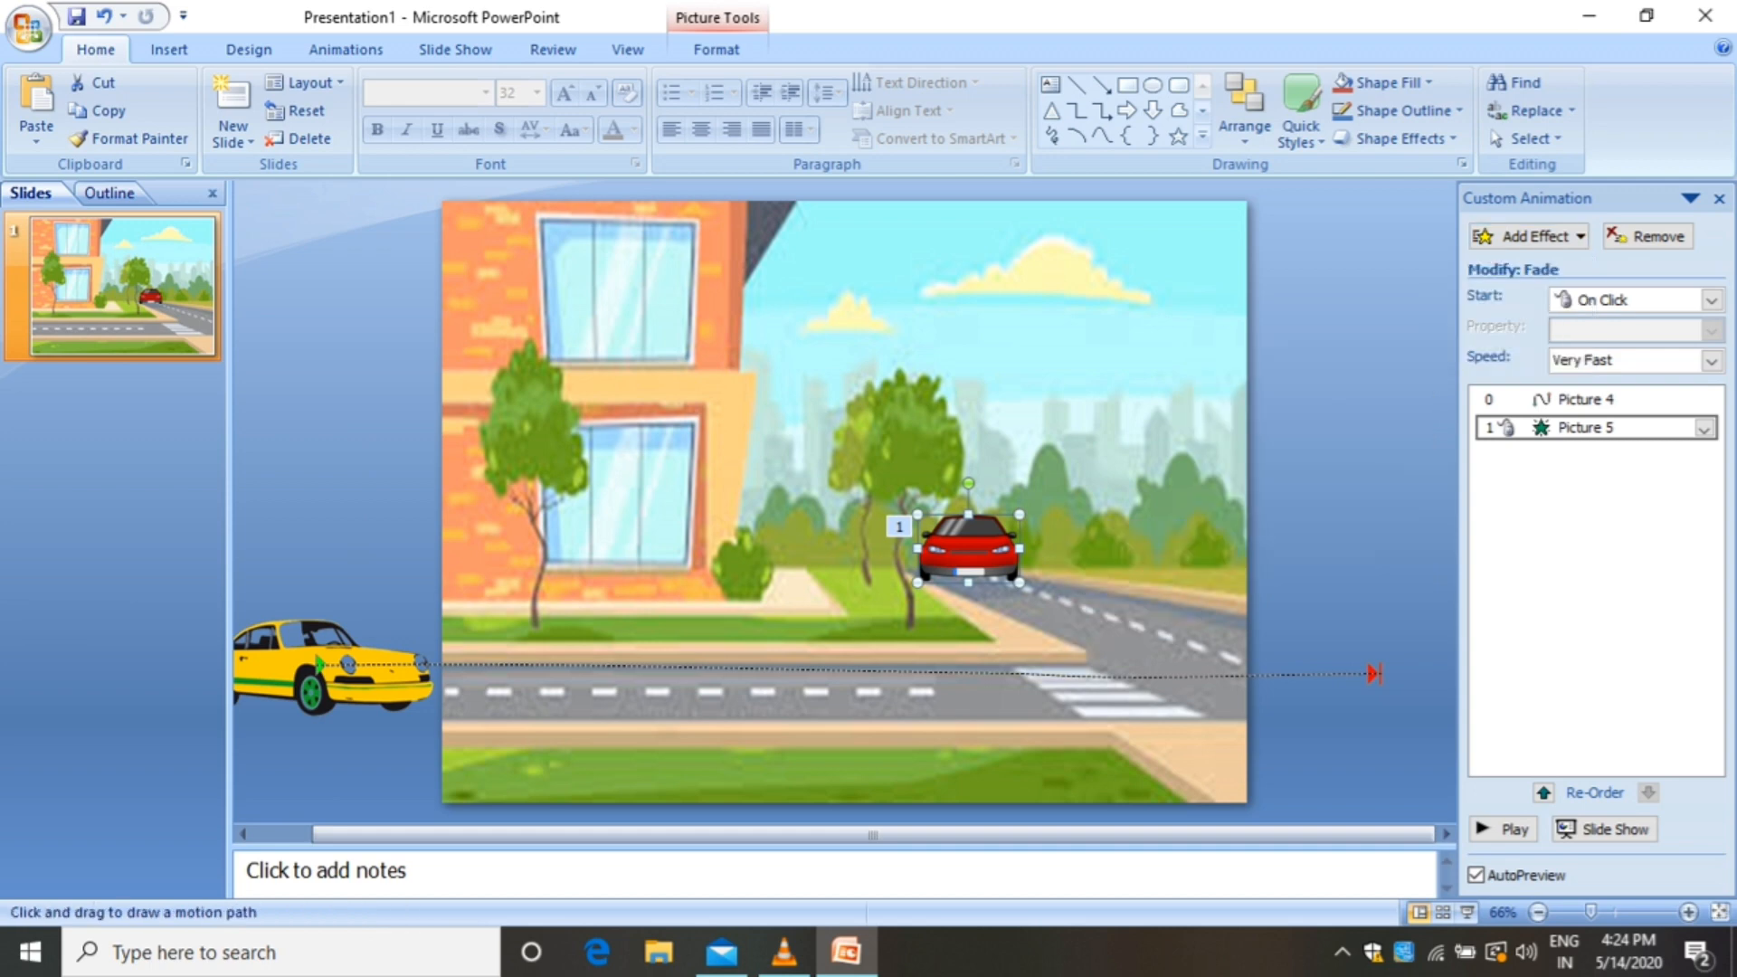
pyautogui.moveTo(991, 577); pyautogui.dragTo(1262, 769)
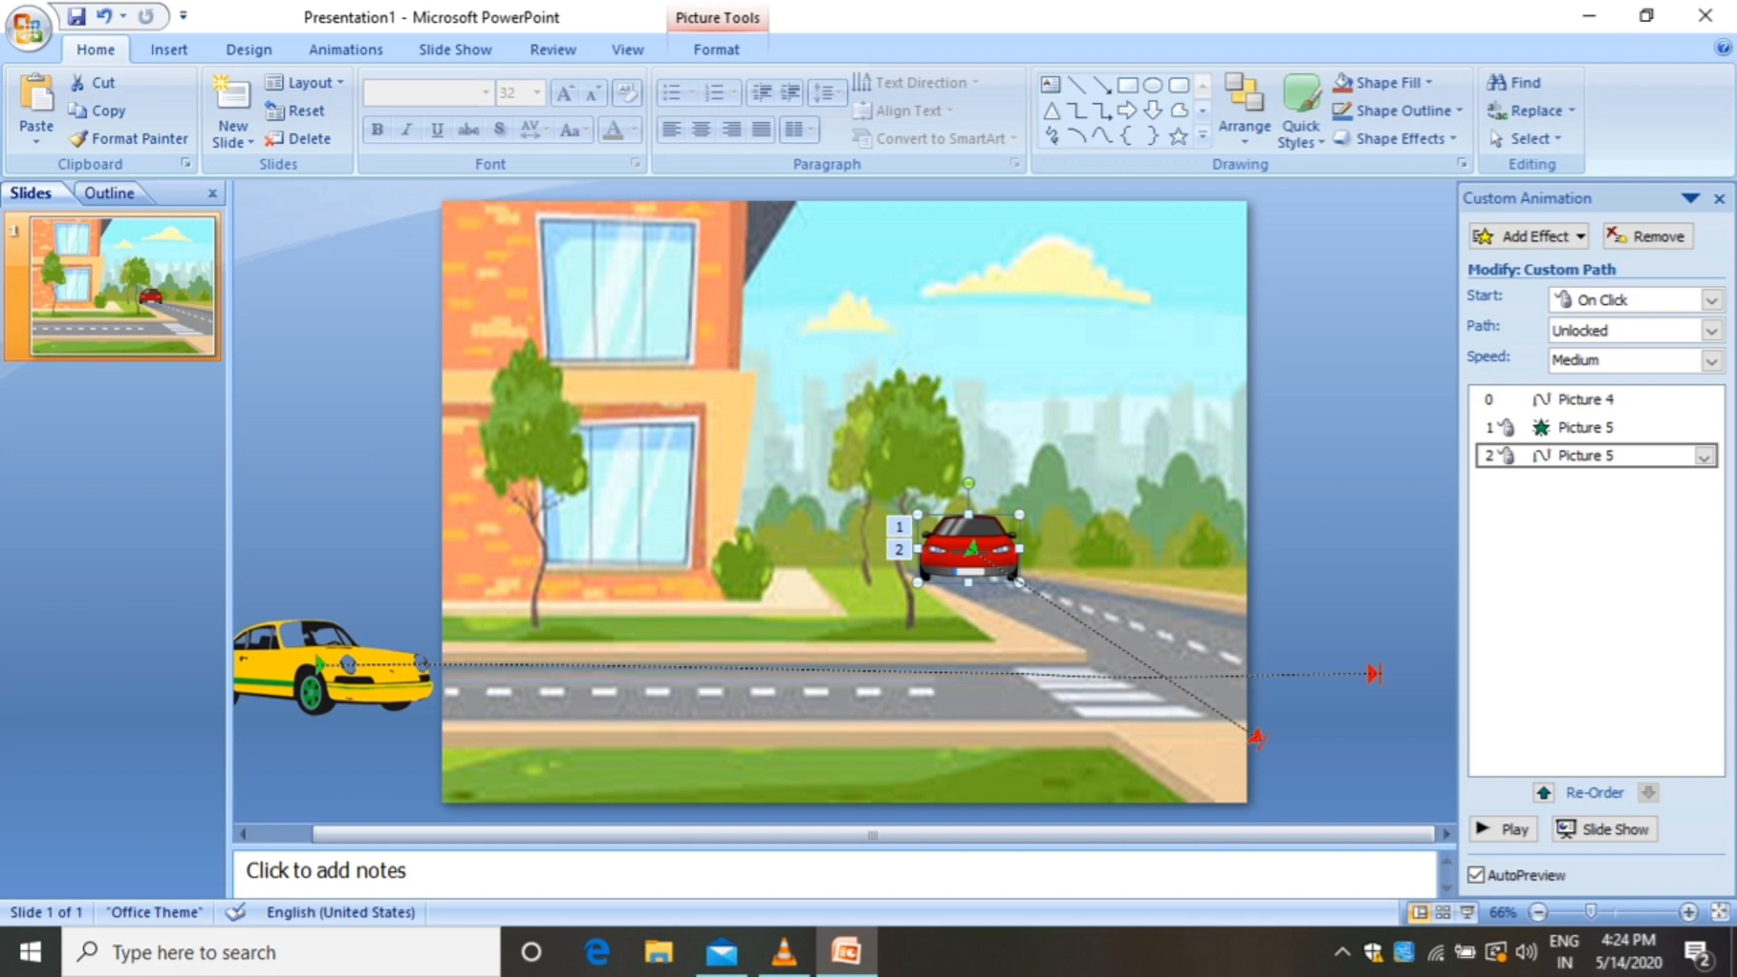
# Set both the red car's Fade effect and its custom path to start After Previous
pyautogui.click(1574, 428)
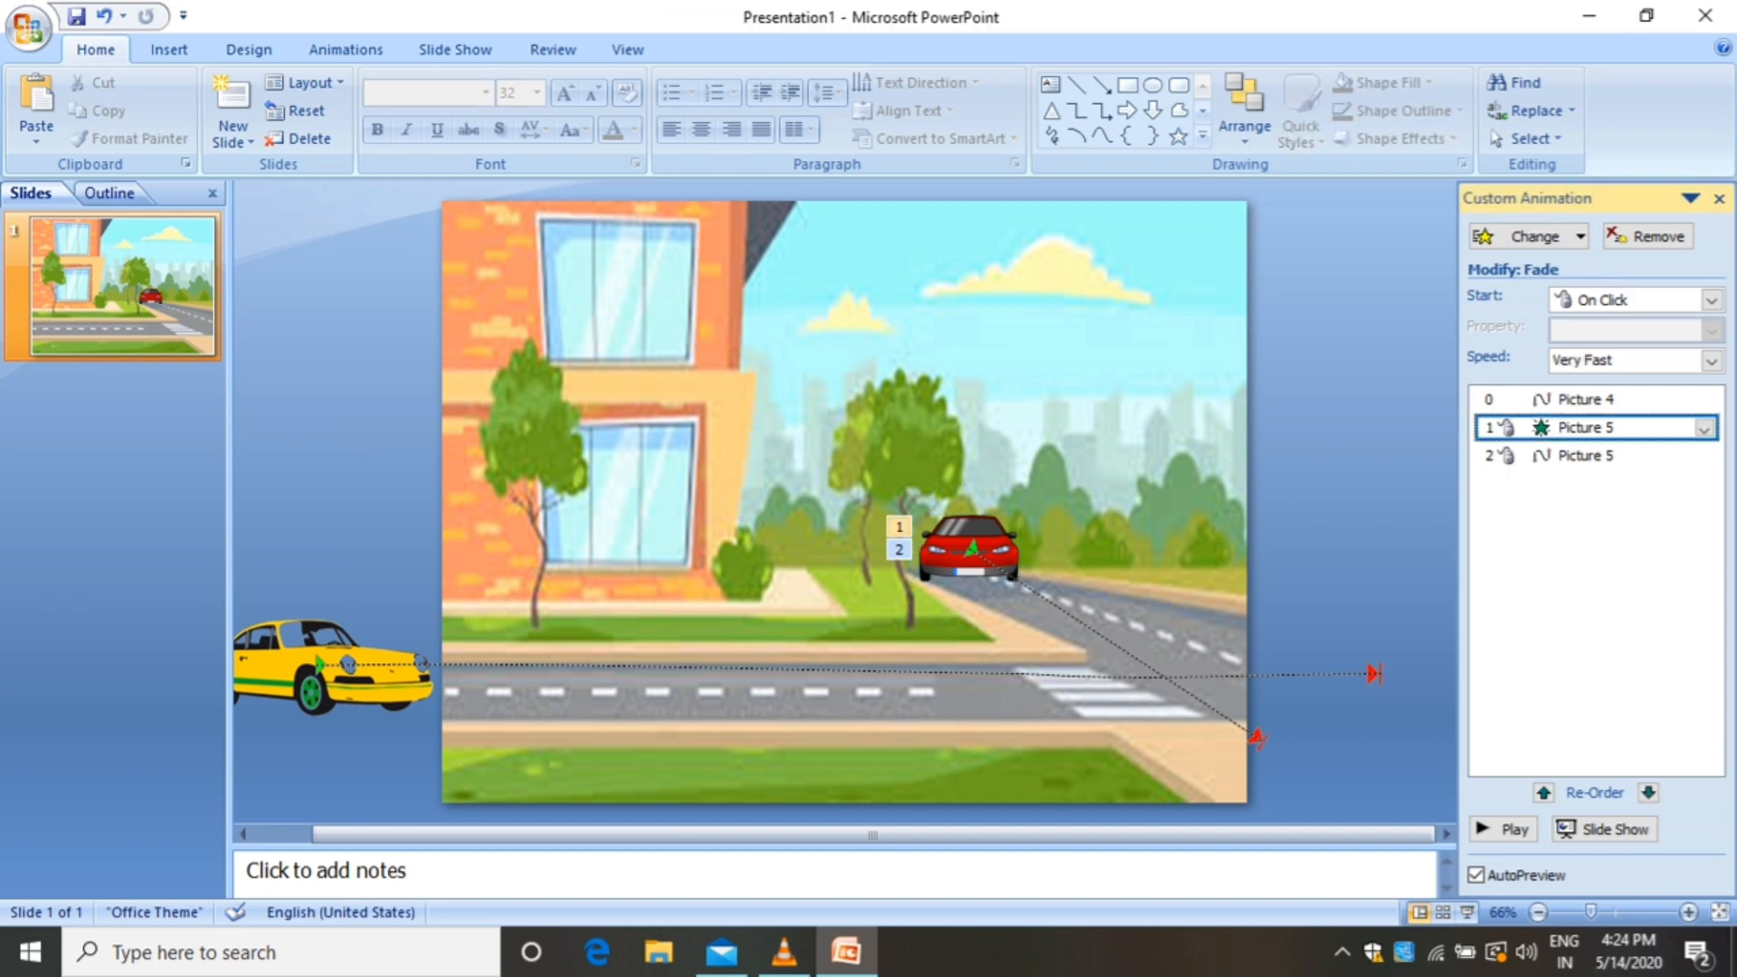
pyautogui.click(1704, 428)
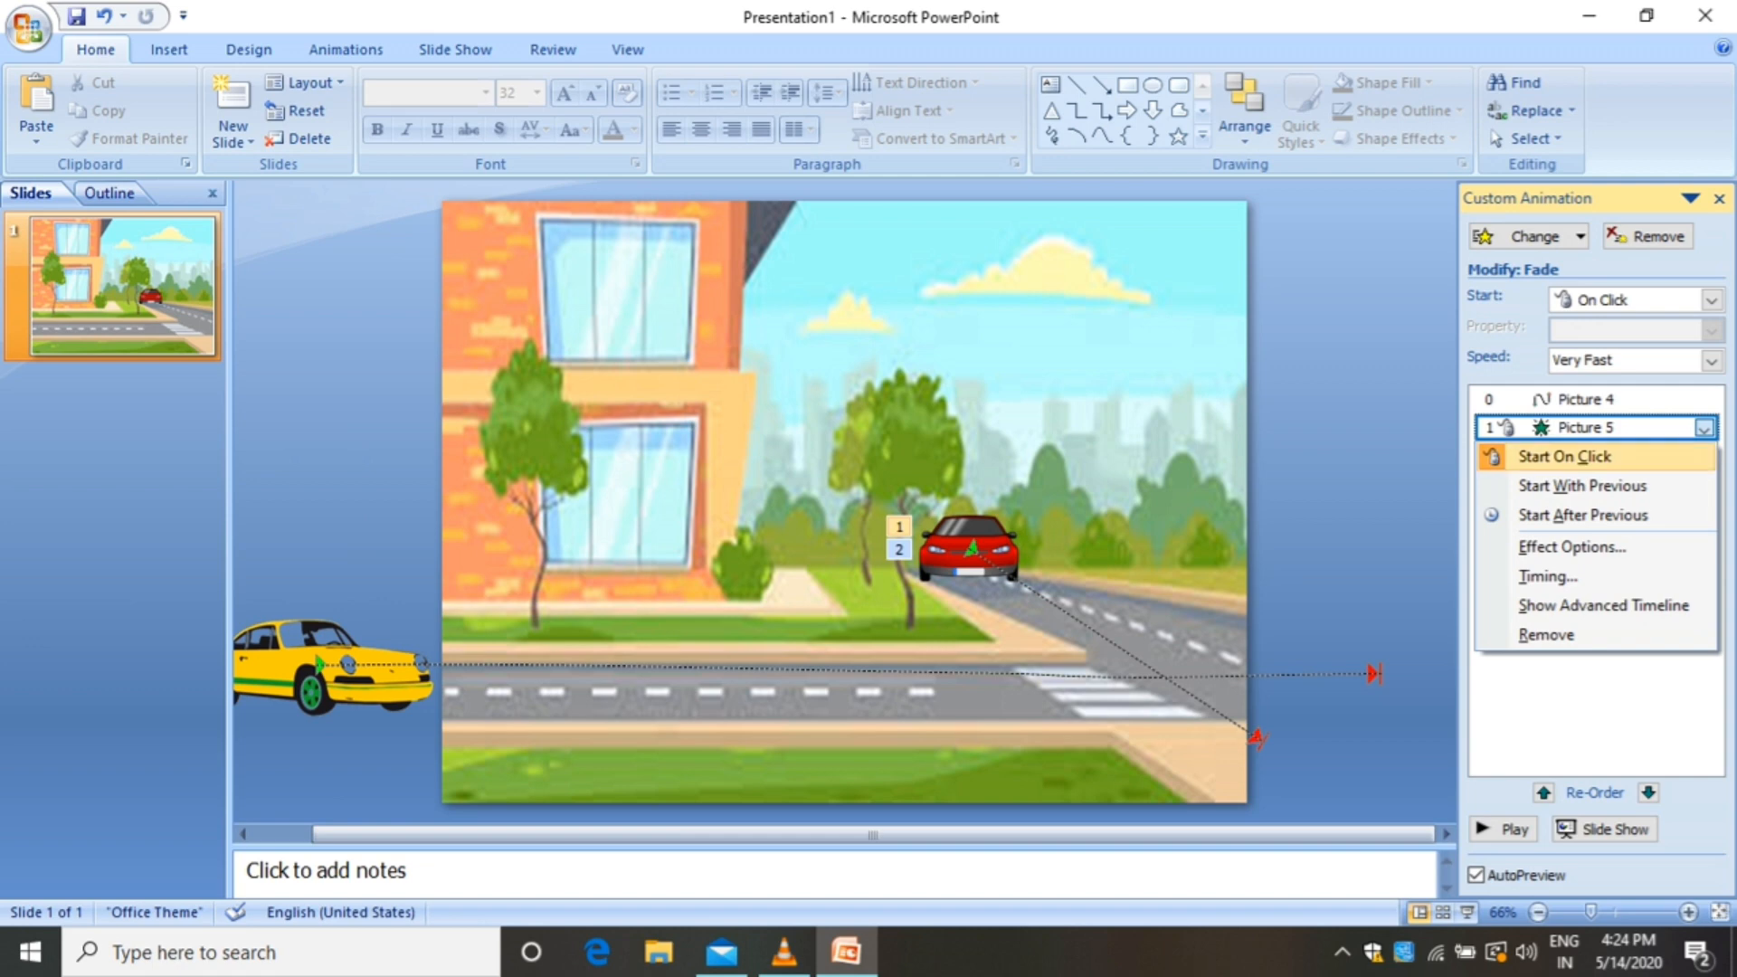
pyautogui.click(1582, 515)
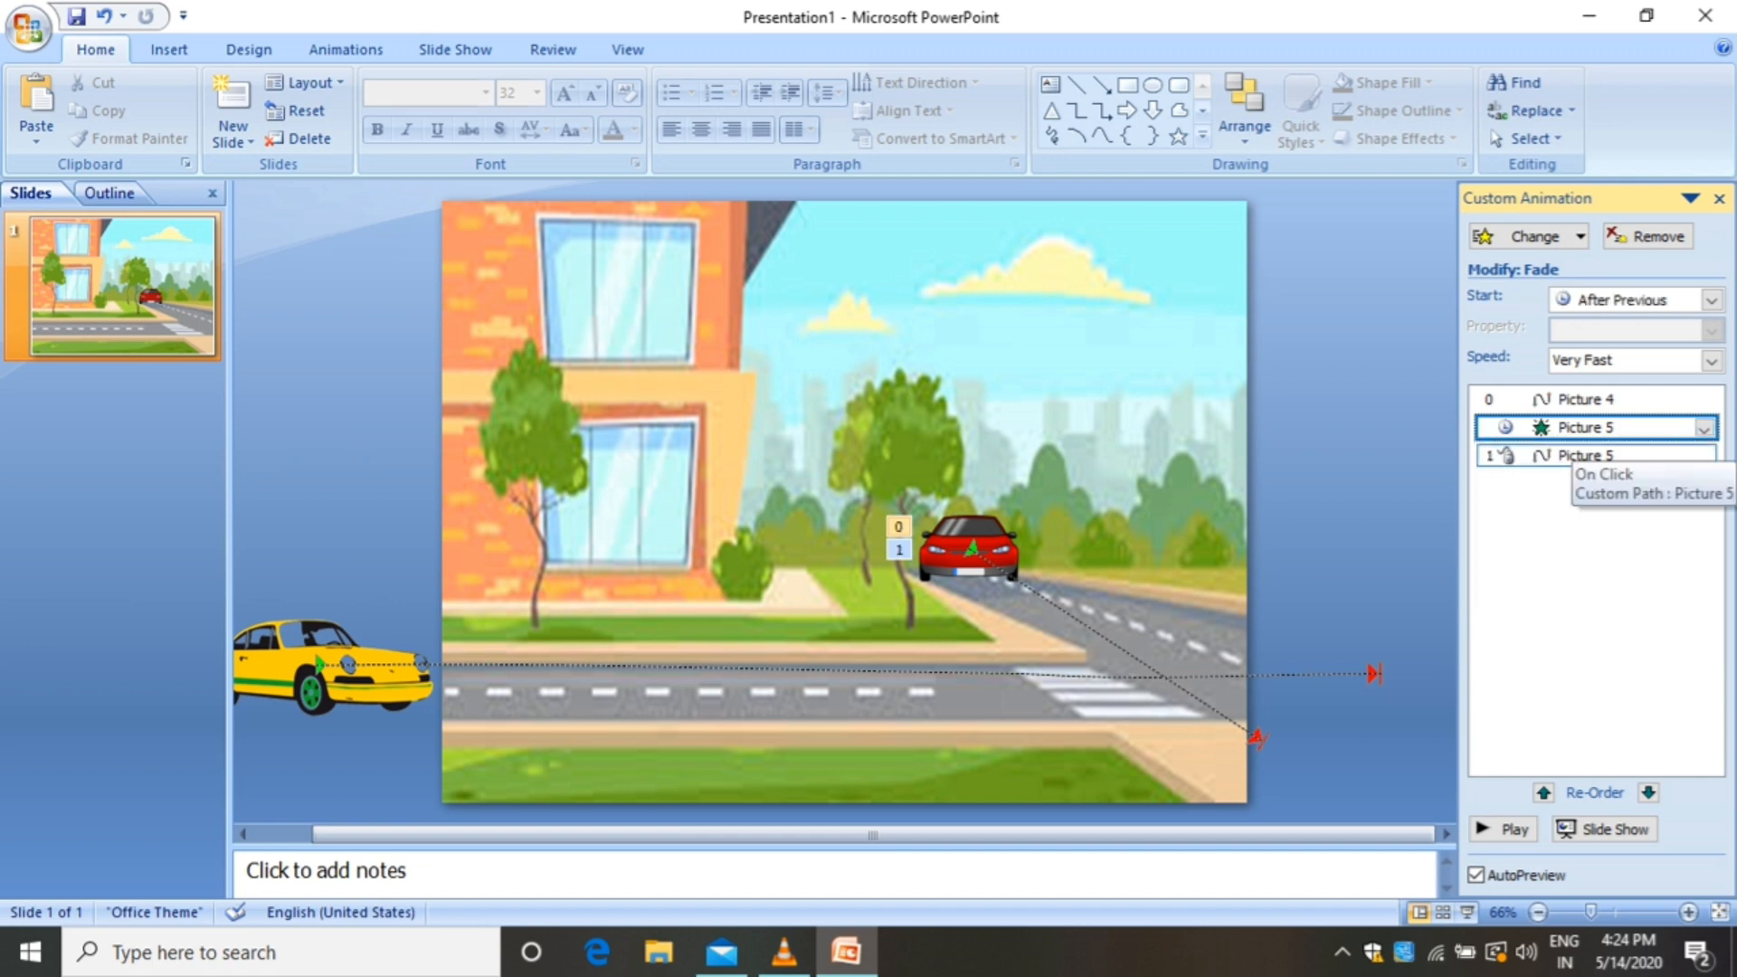
pyautogui.click(1585, 455)
pyautogui.click(1704, 455)
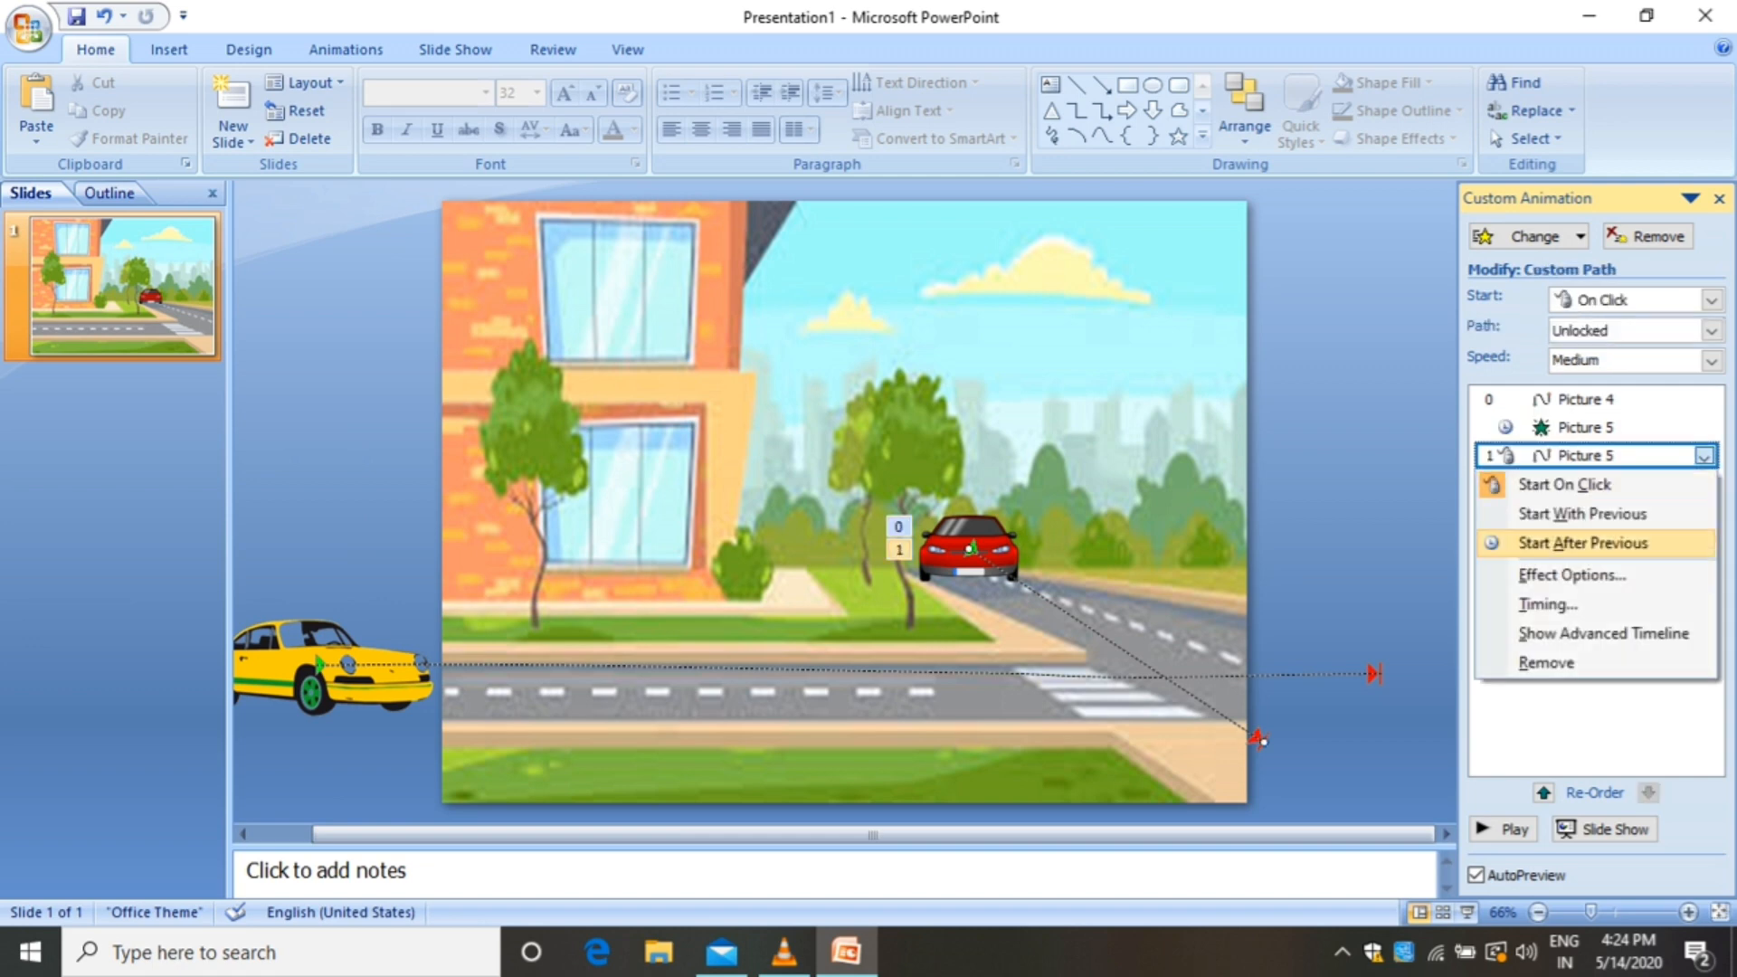
pyautogui.click(1582, 543)
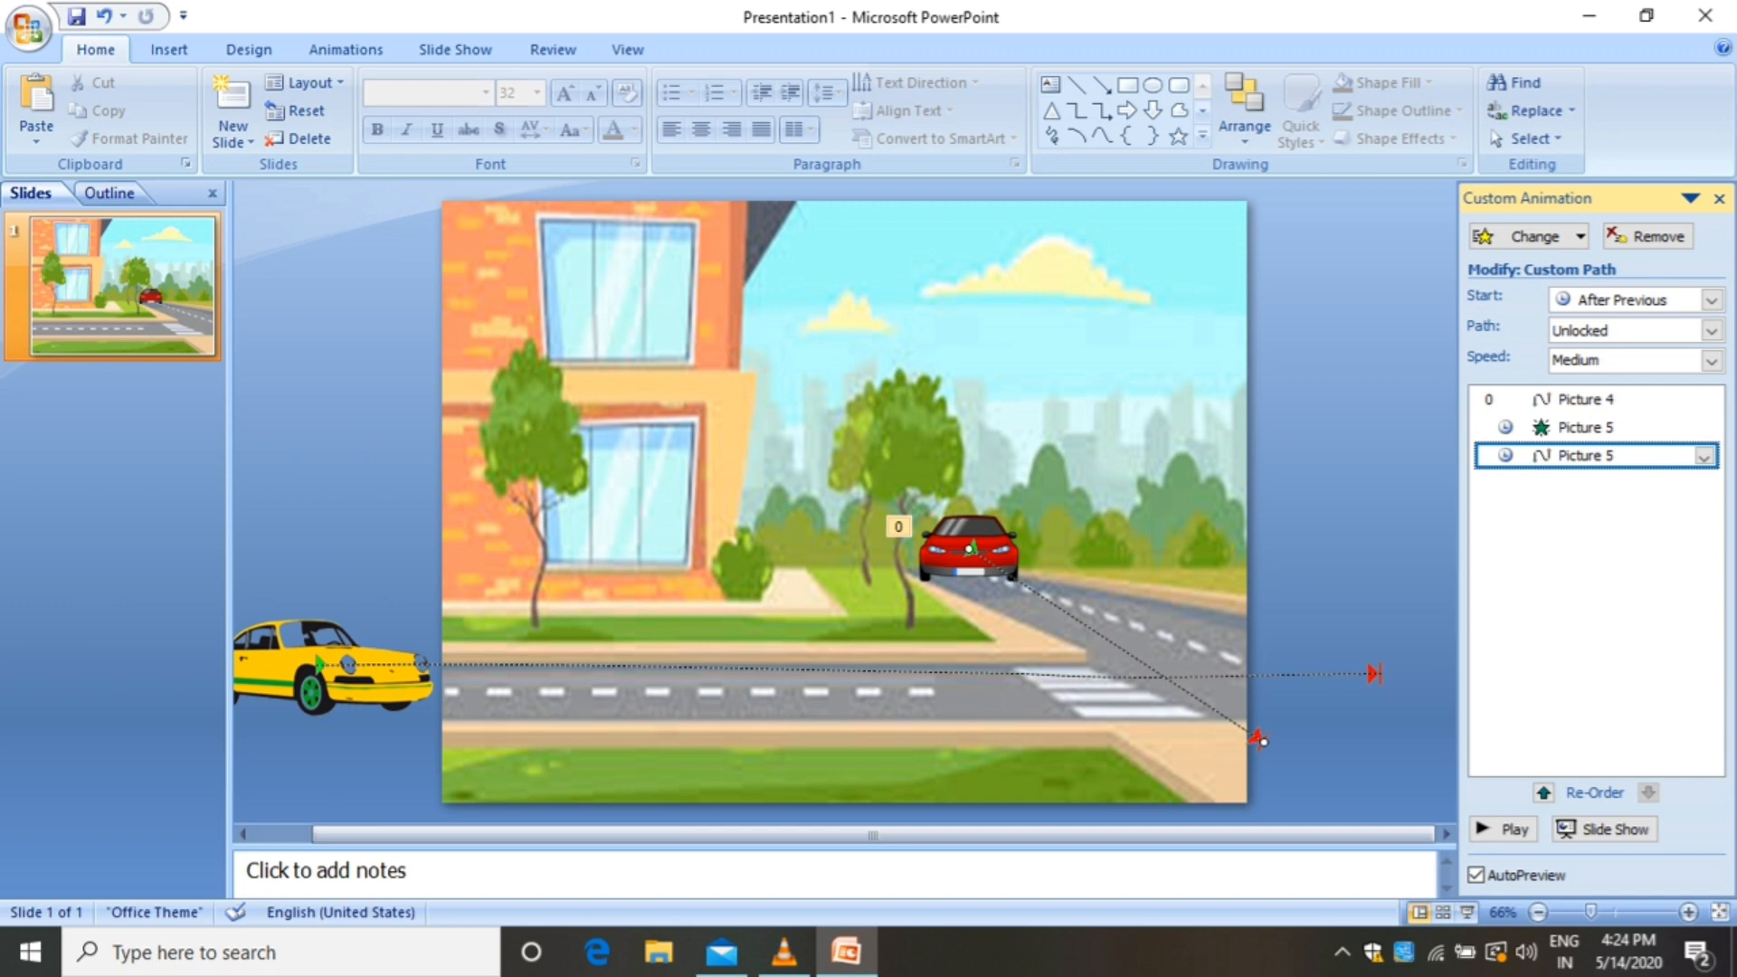
# Add a Grow/Shrink emphasis effect to the red car and set it to start With Previous
pyautogui.click(970, 548)
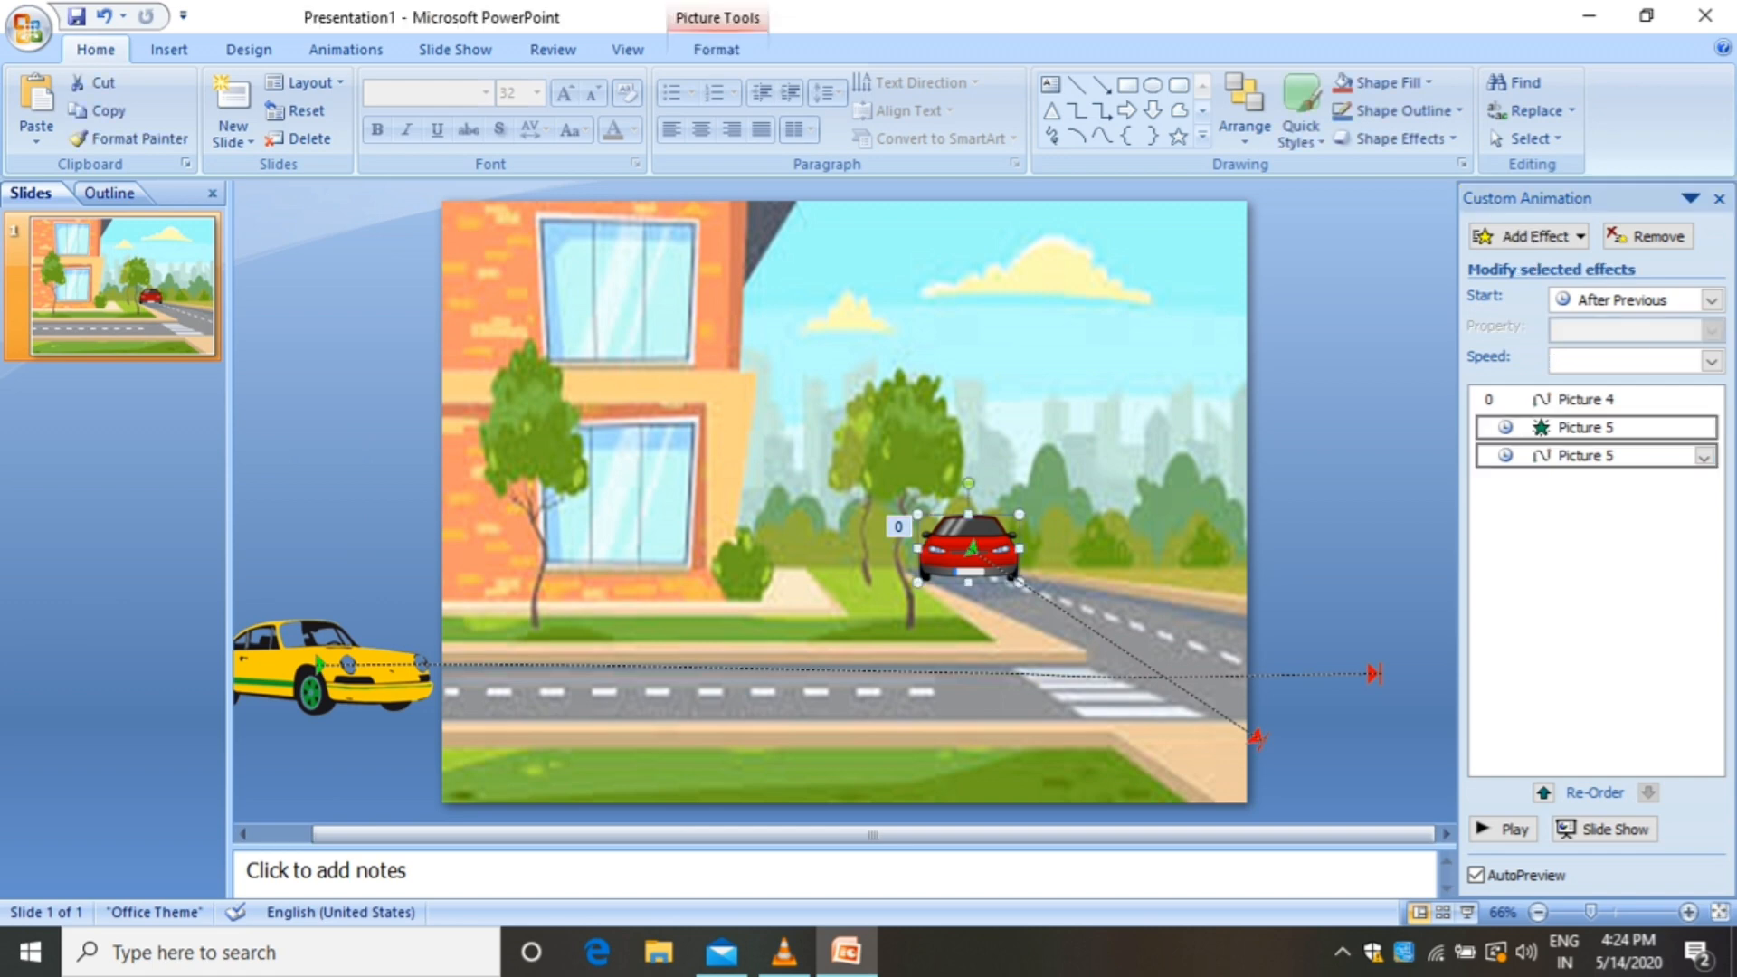
pyautogui.click(1529, 236)
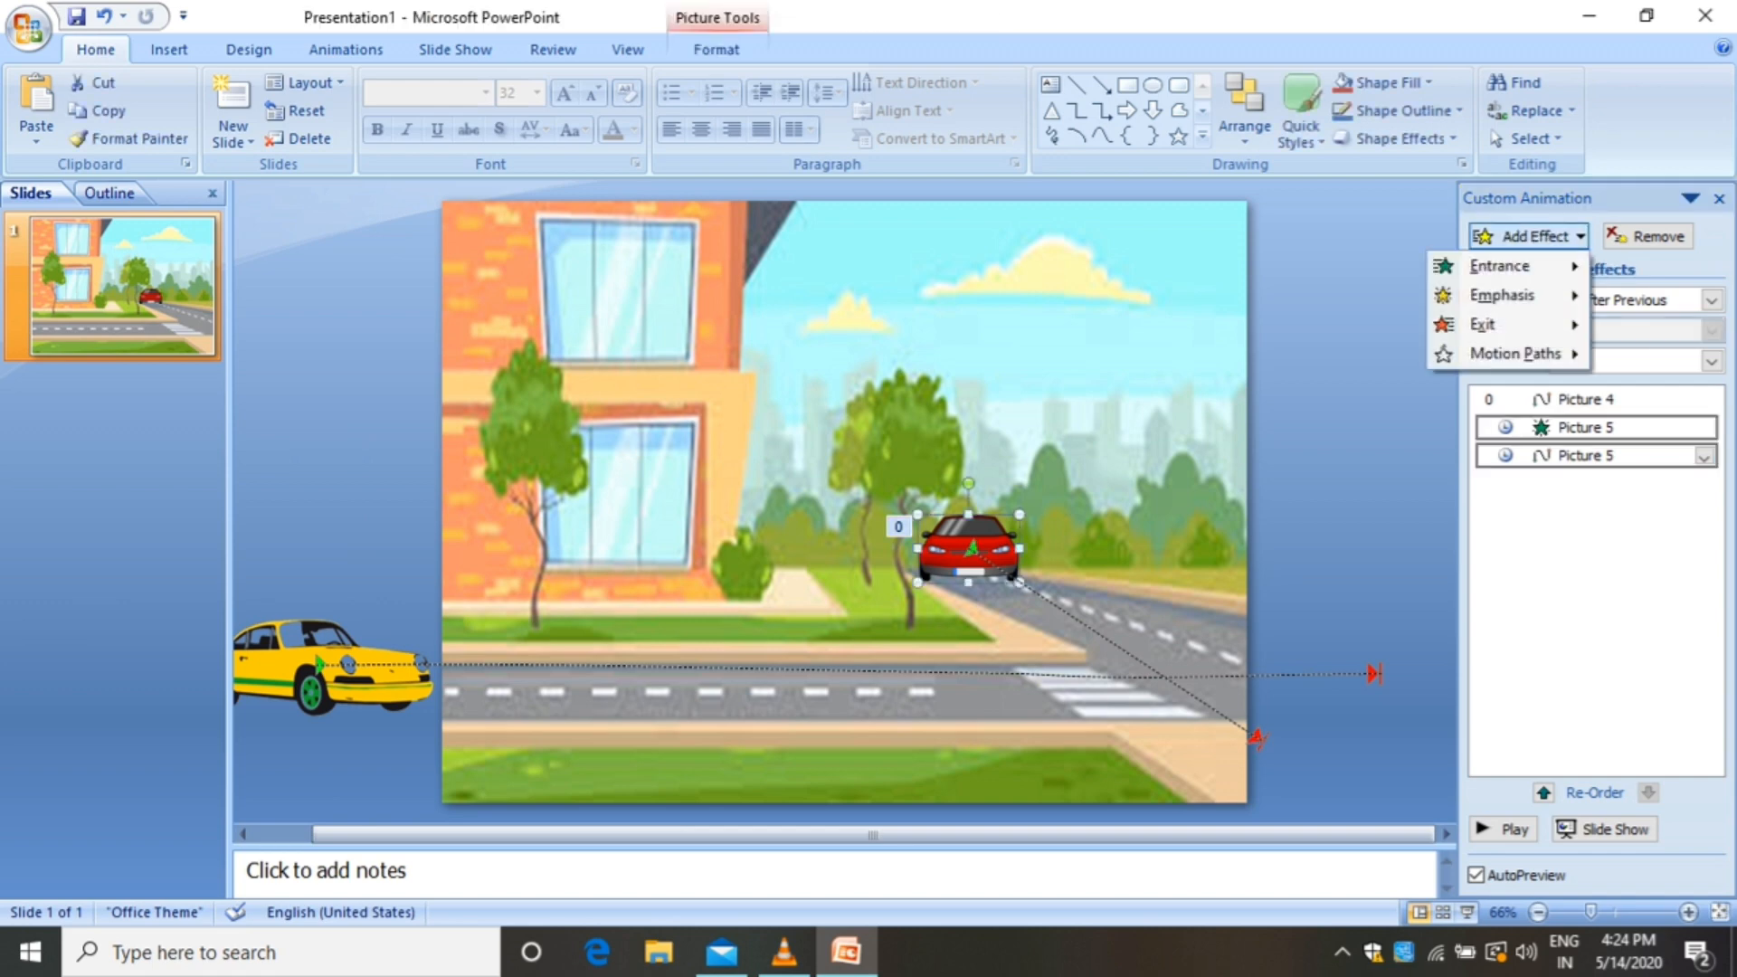
pyautogui.moveTo(1501, 295)
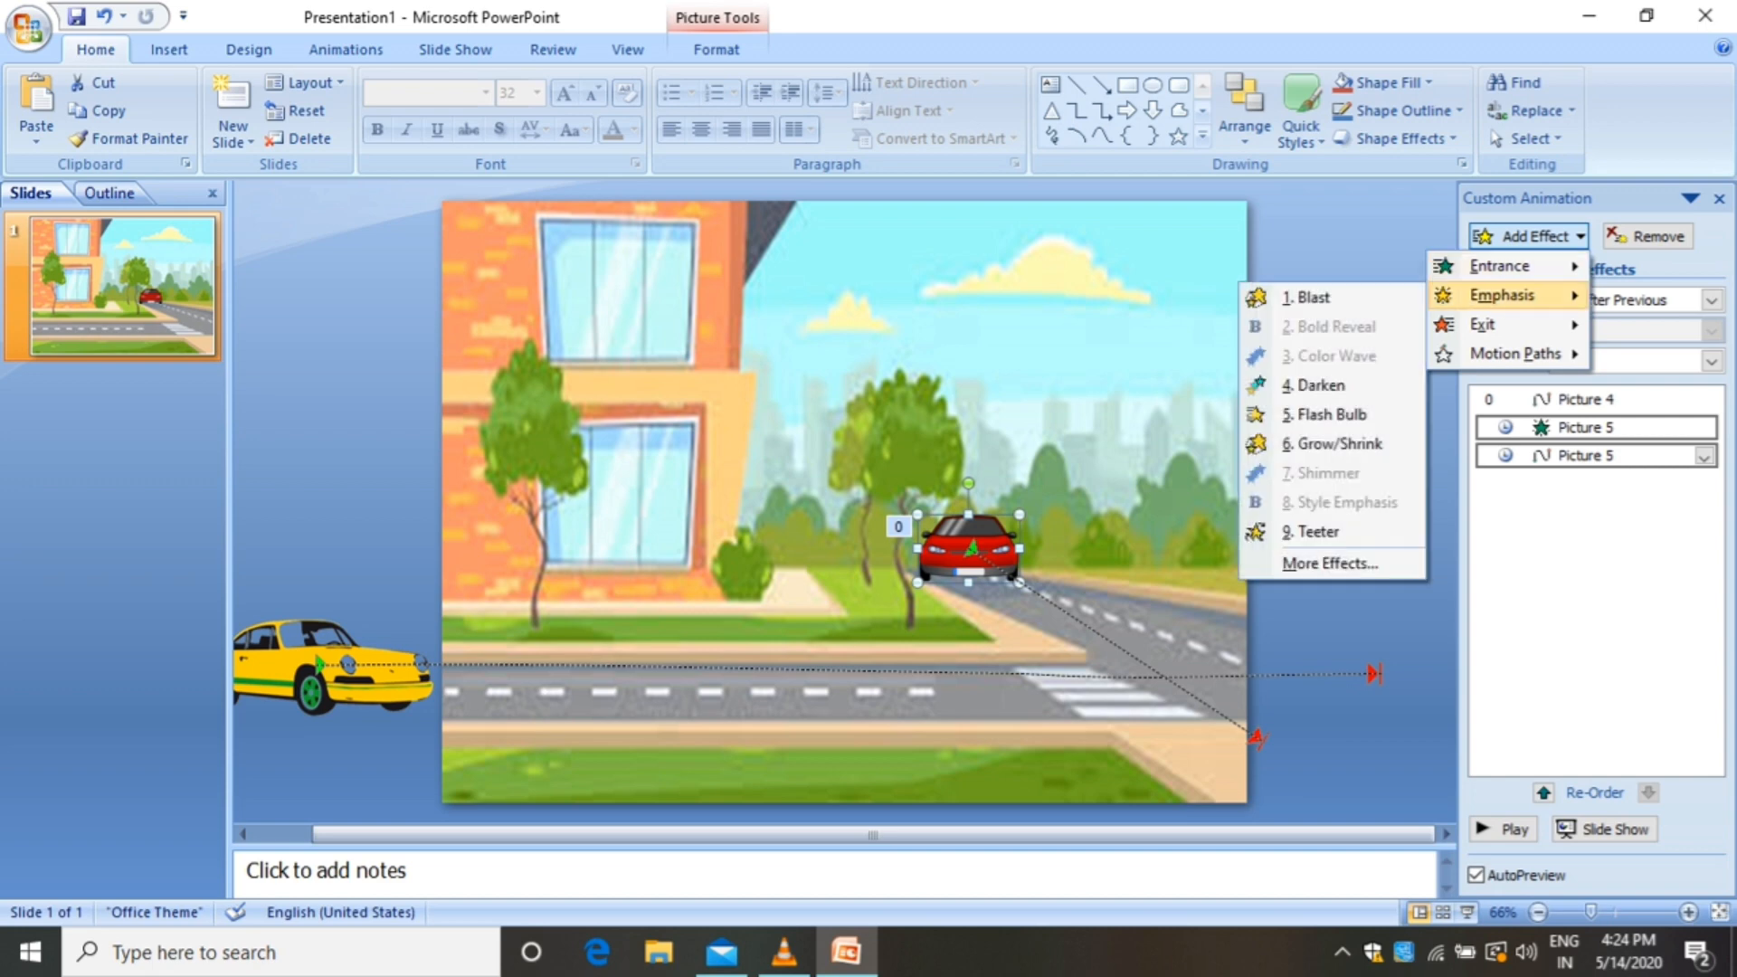
pyautogui.click(1330, 443)
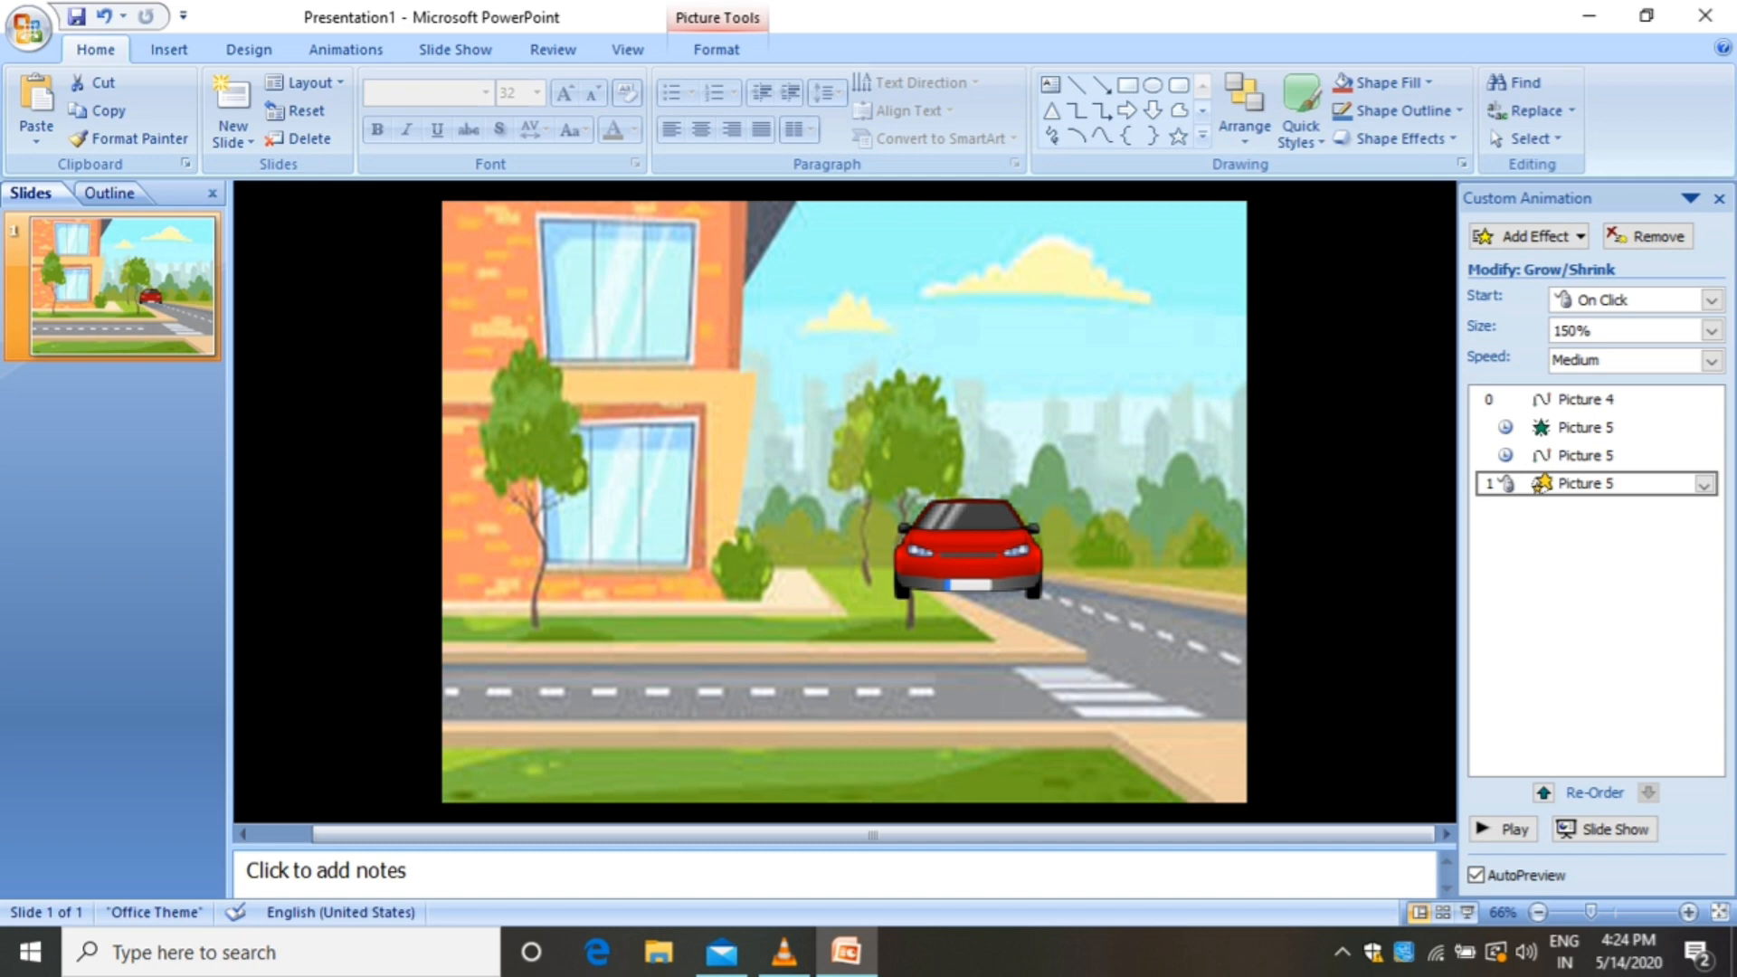
pyautogui.click(1704, 484)
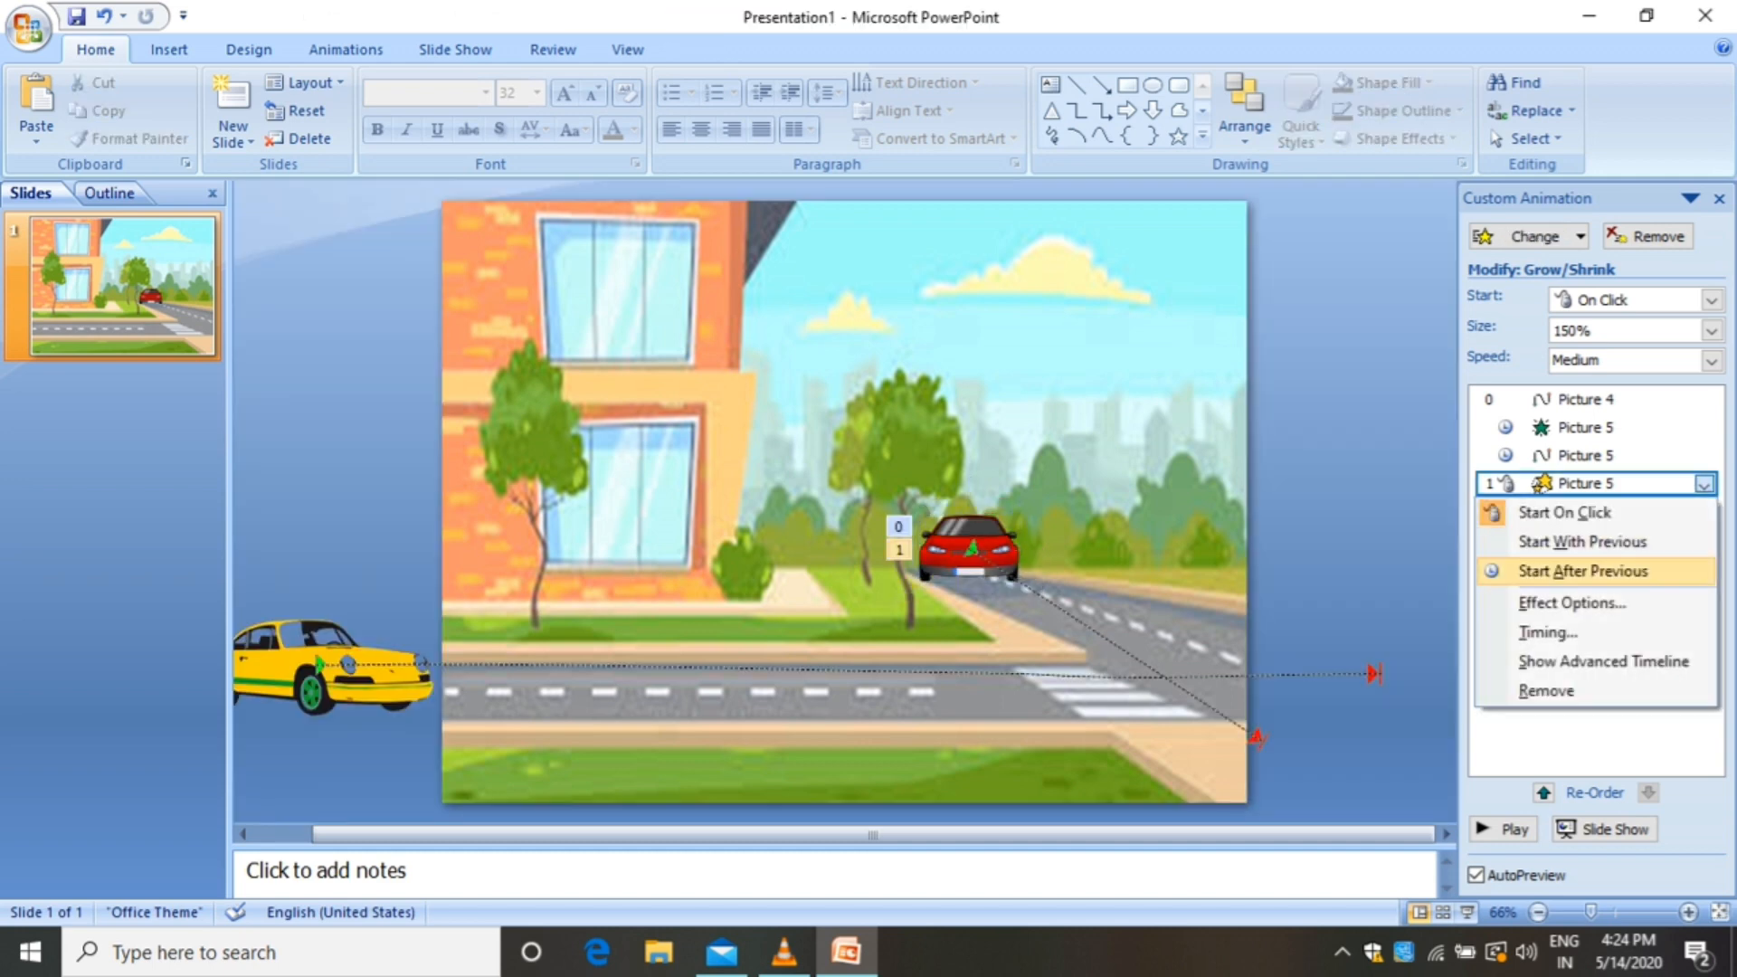
pyautogui.click(1582, 541)
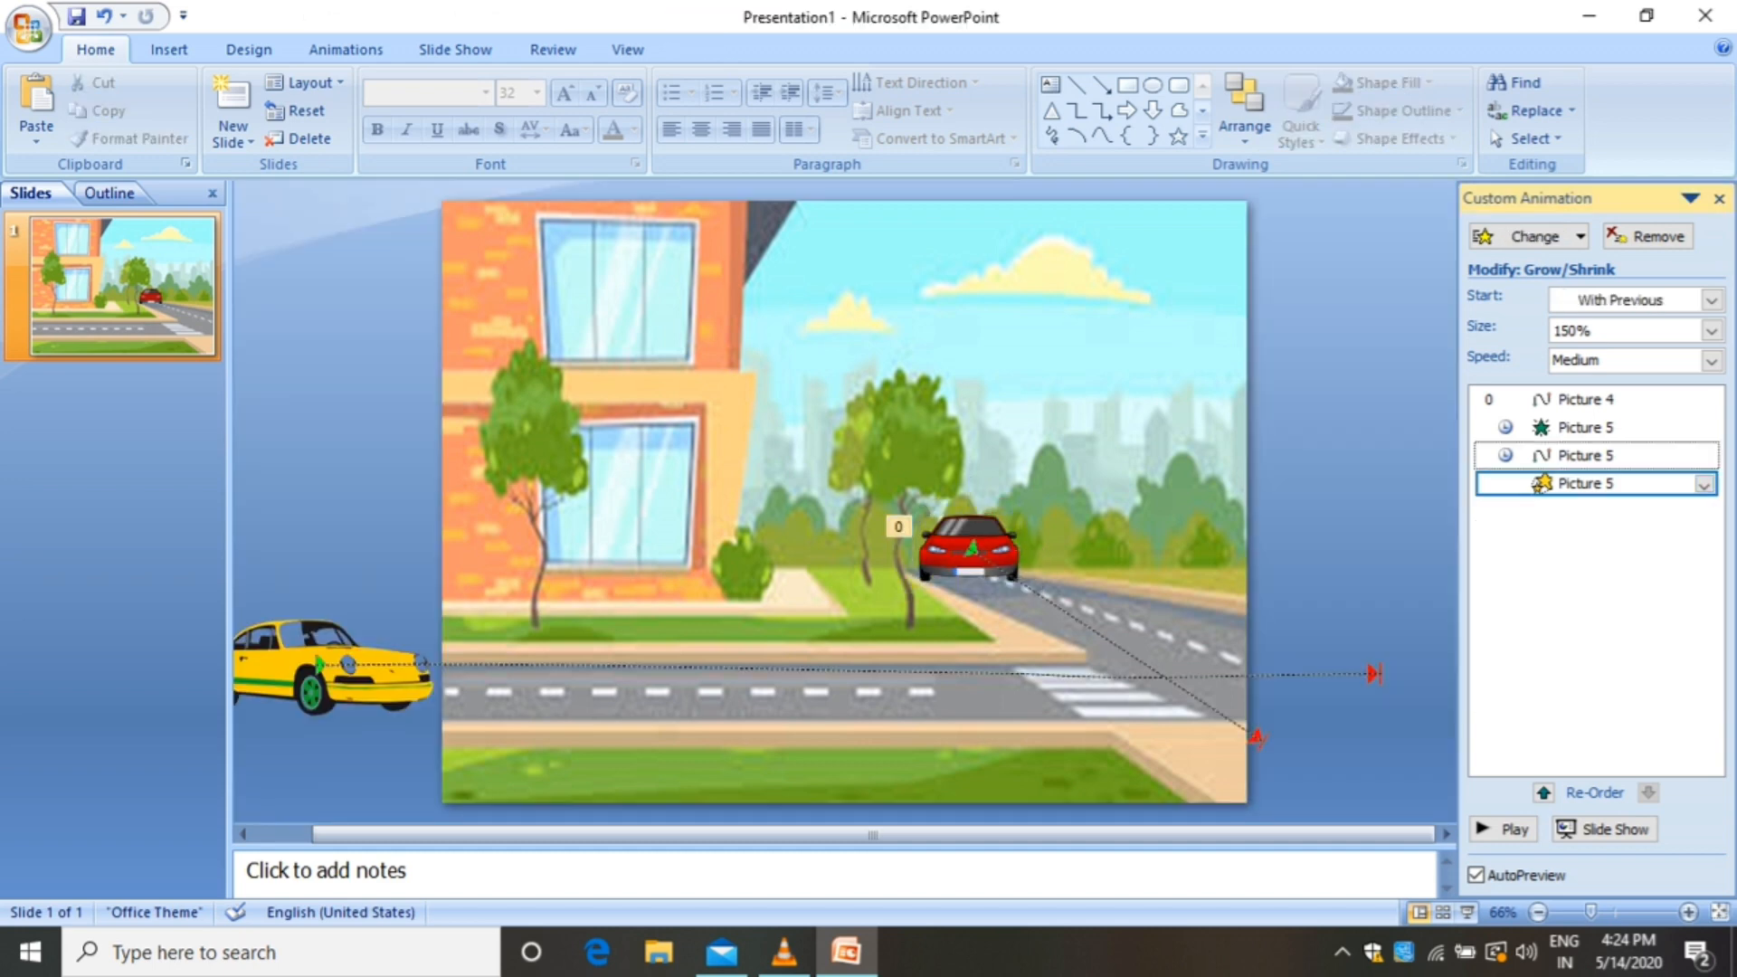
# Set the speed of the red car's Grow/Shrink effect to 3 seconds (Slow)
pyautogui.click(1704, 484)
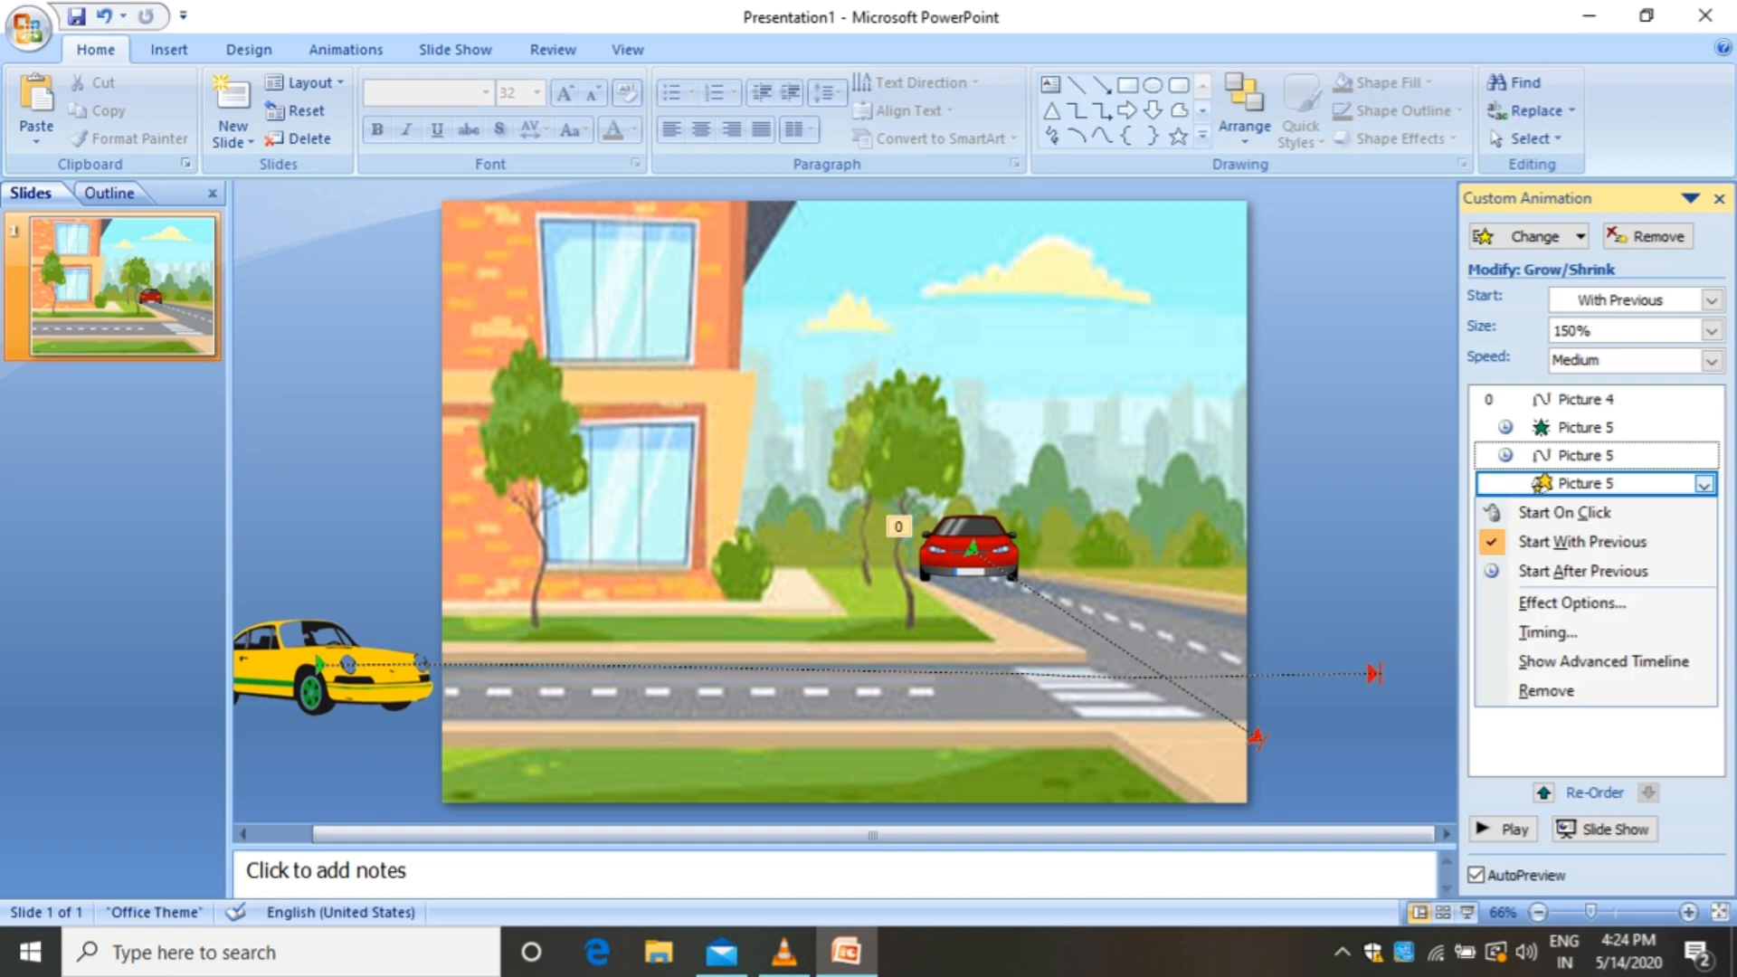
pyautogui.click(1704, 484)
pyautogui.click(1704, 484)
pyautogui.click(1572, 603)
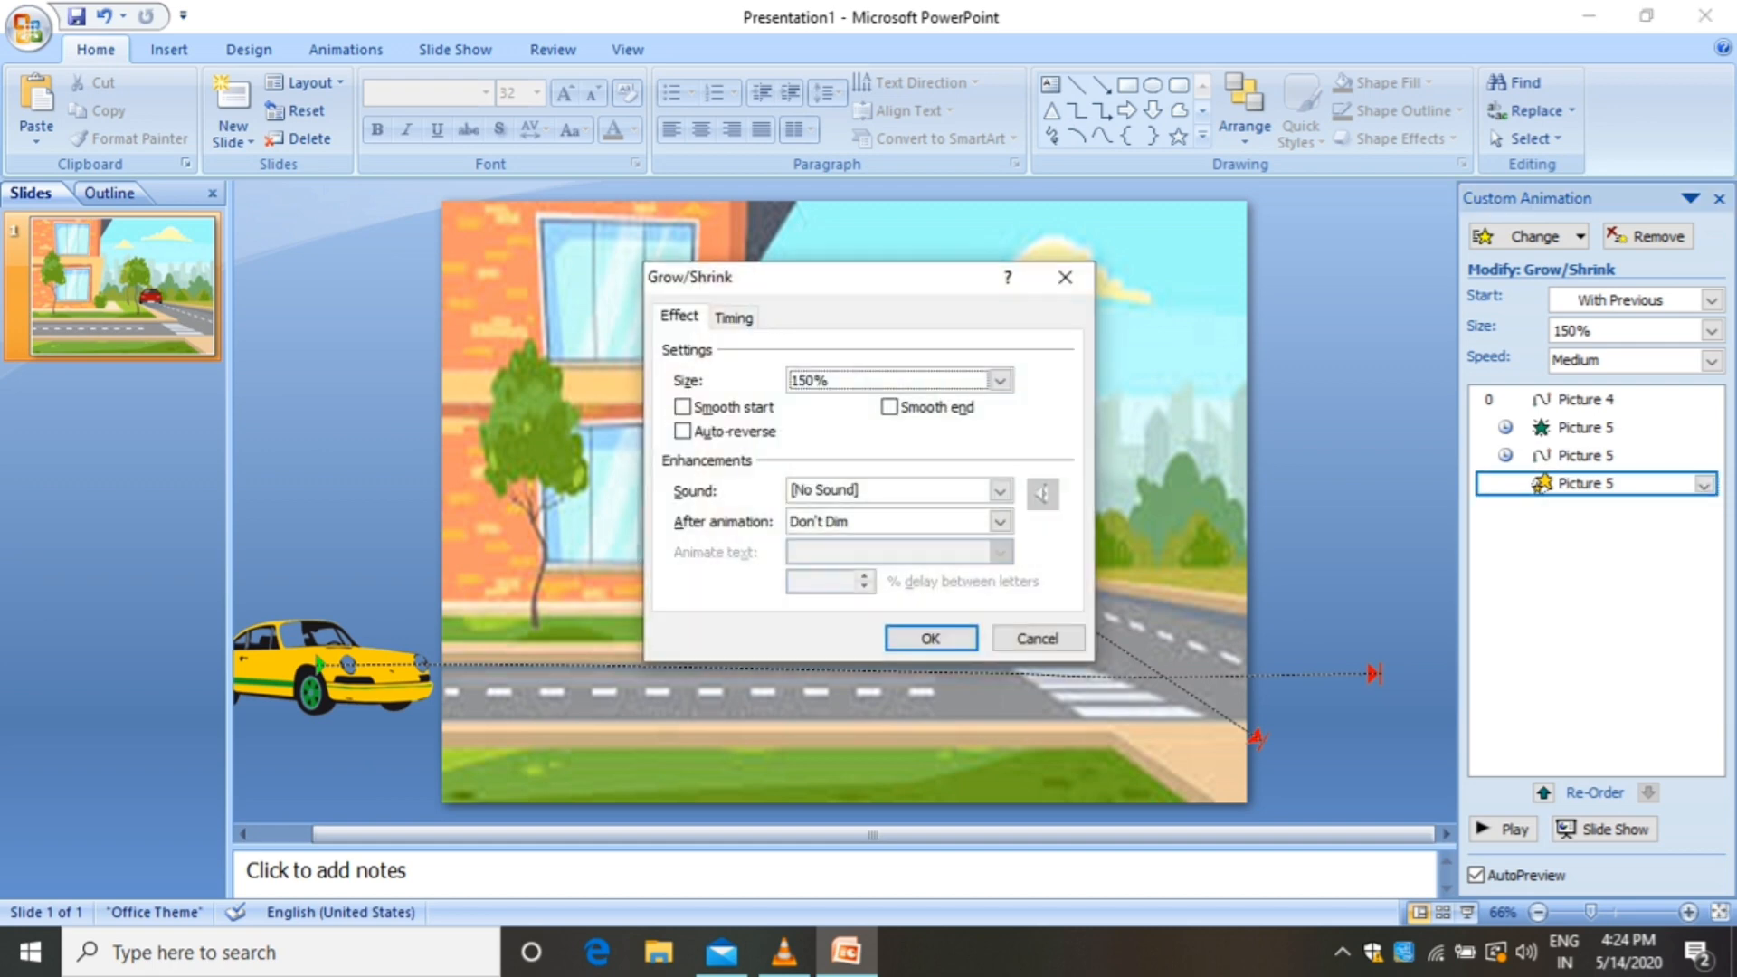
pyautogui.click(734, 318)
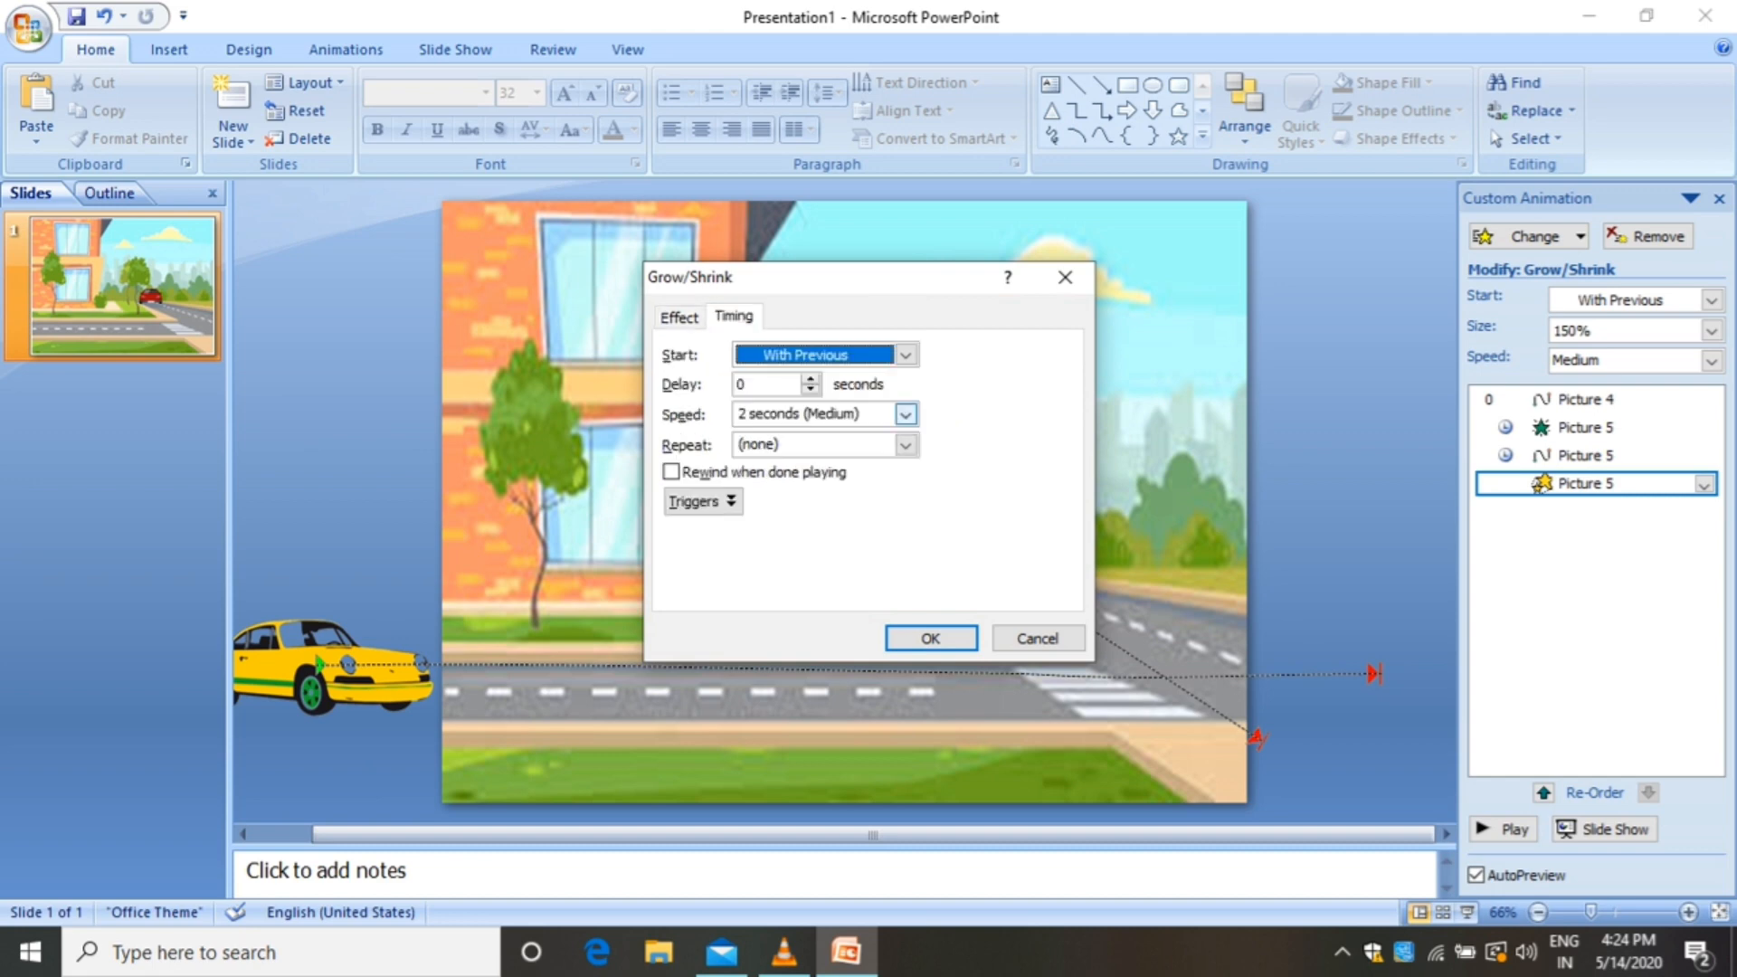
pyautogui.click(905, 413)
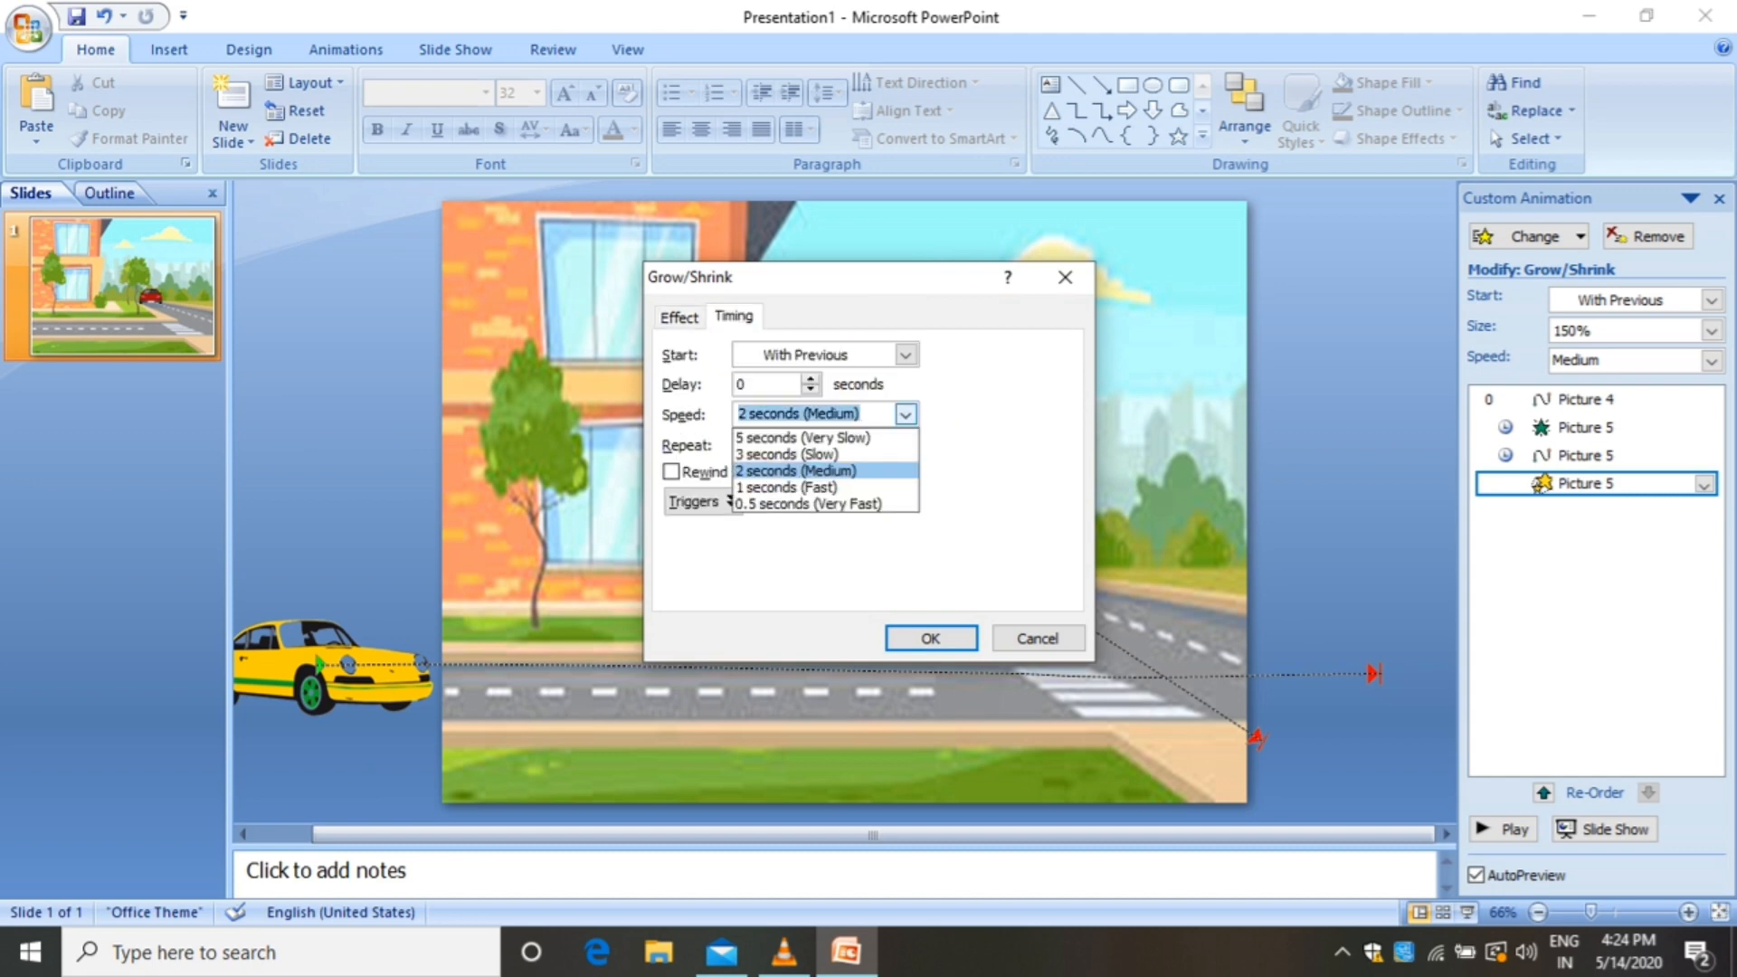
pyautogui.click(905, 453)
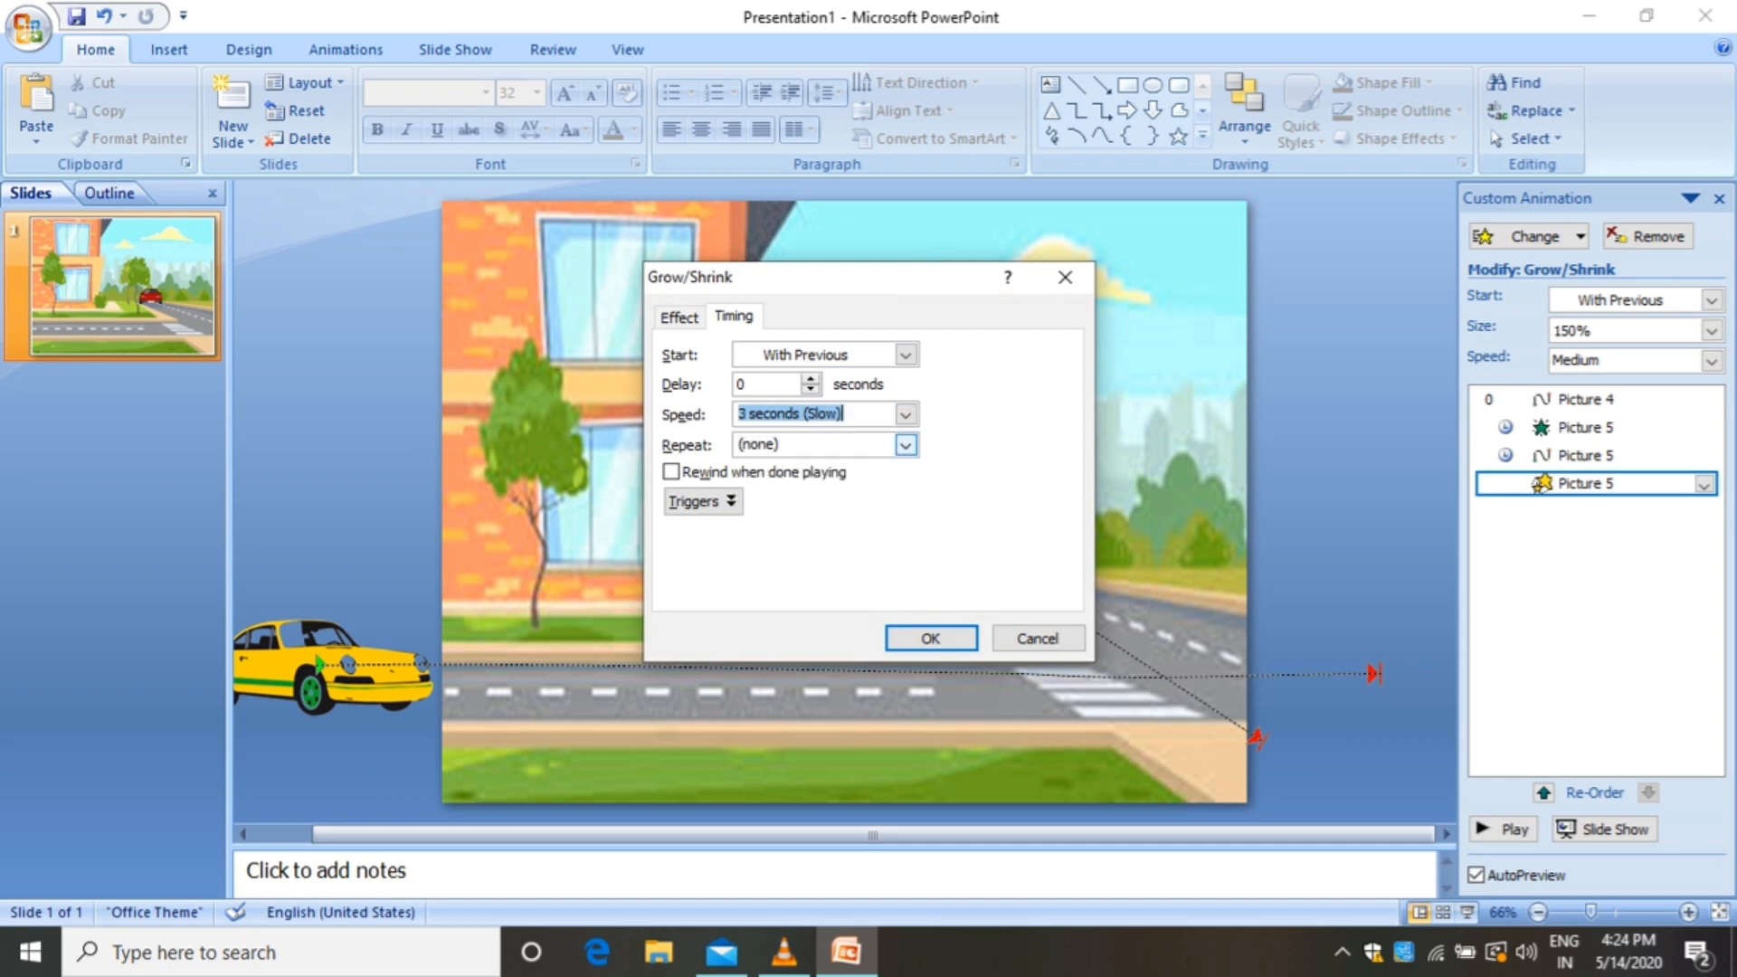
pyautogui.click(929, 638)
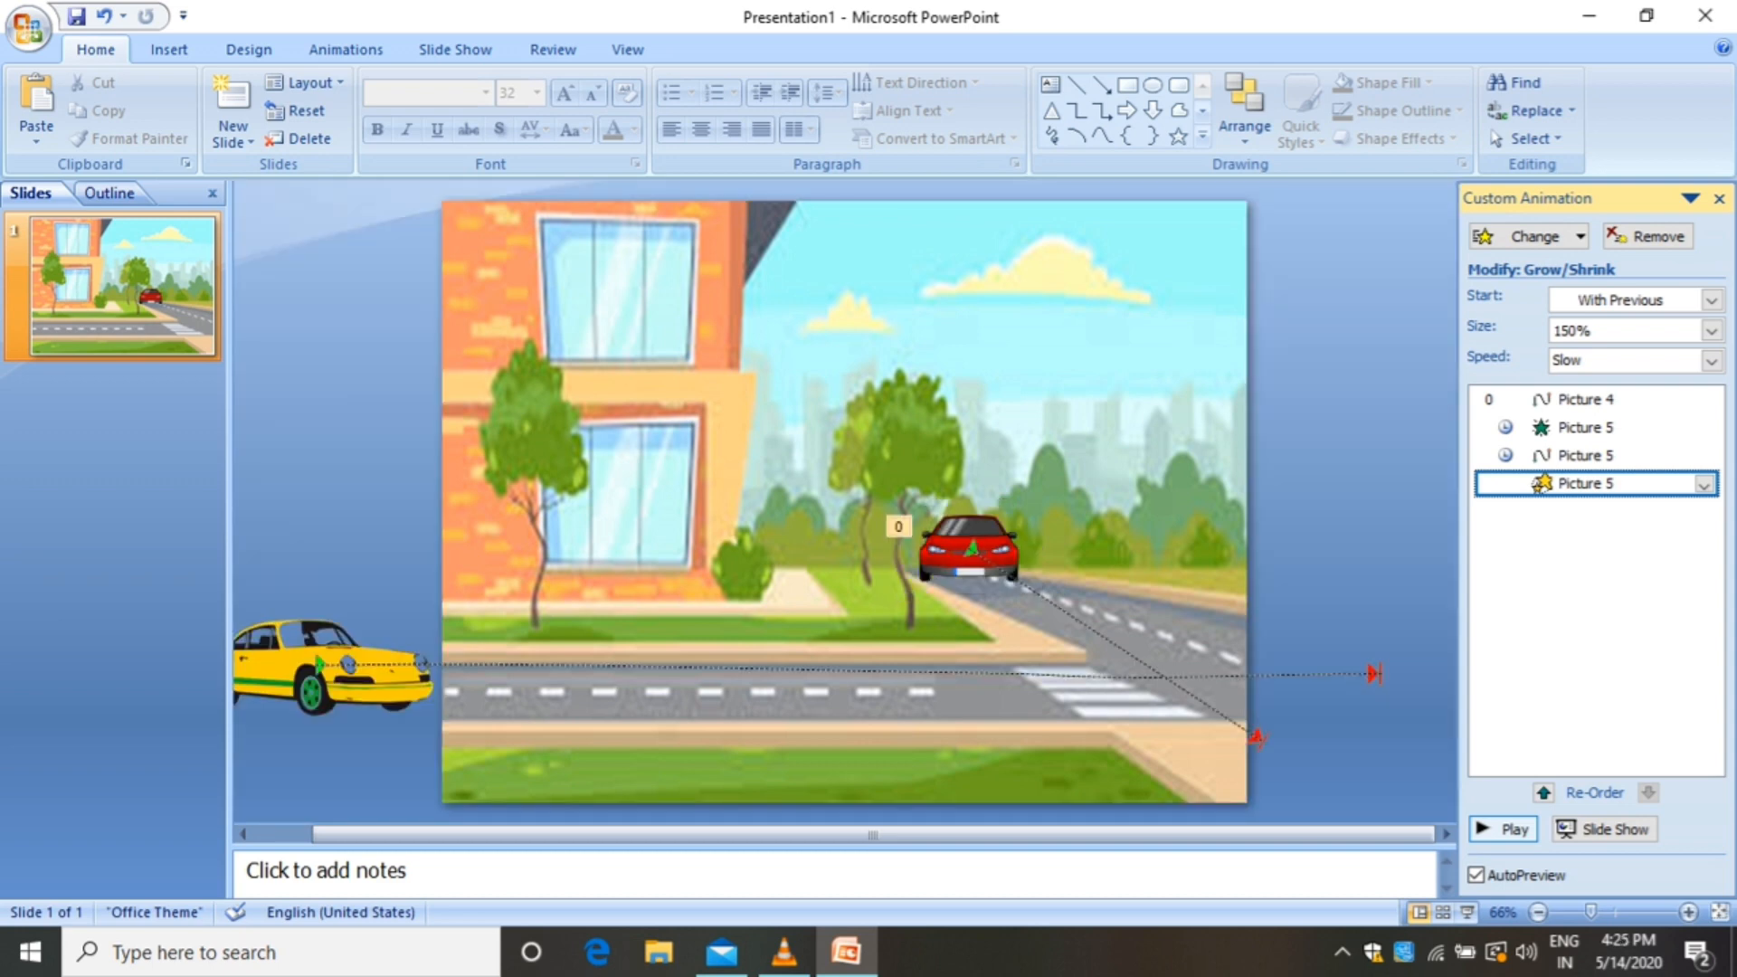
# Preview the animations and extend the end of the red car's motion path farther beyond the slide's lower right corner
pyautogui.click(1503, 830)
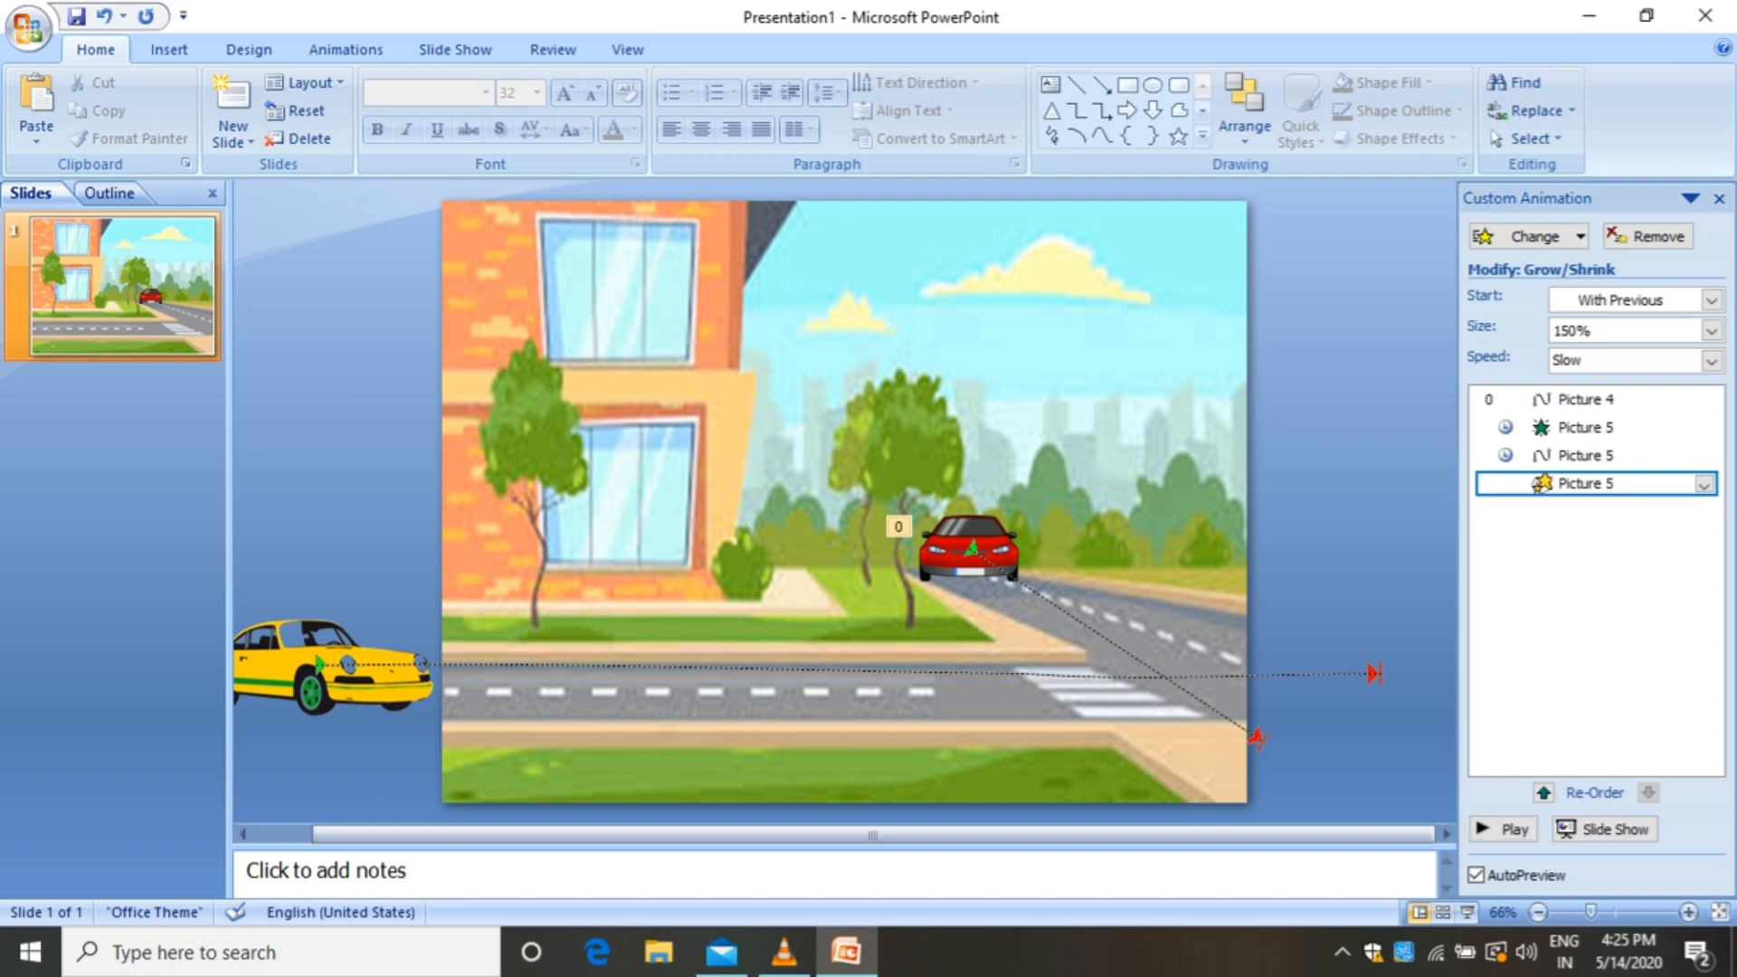
pyautogui.click(1261, 740)
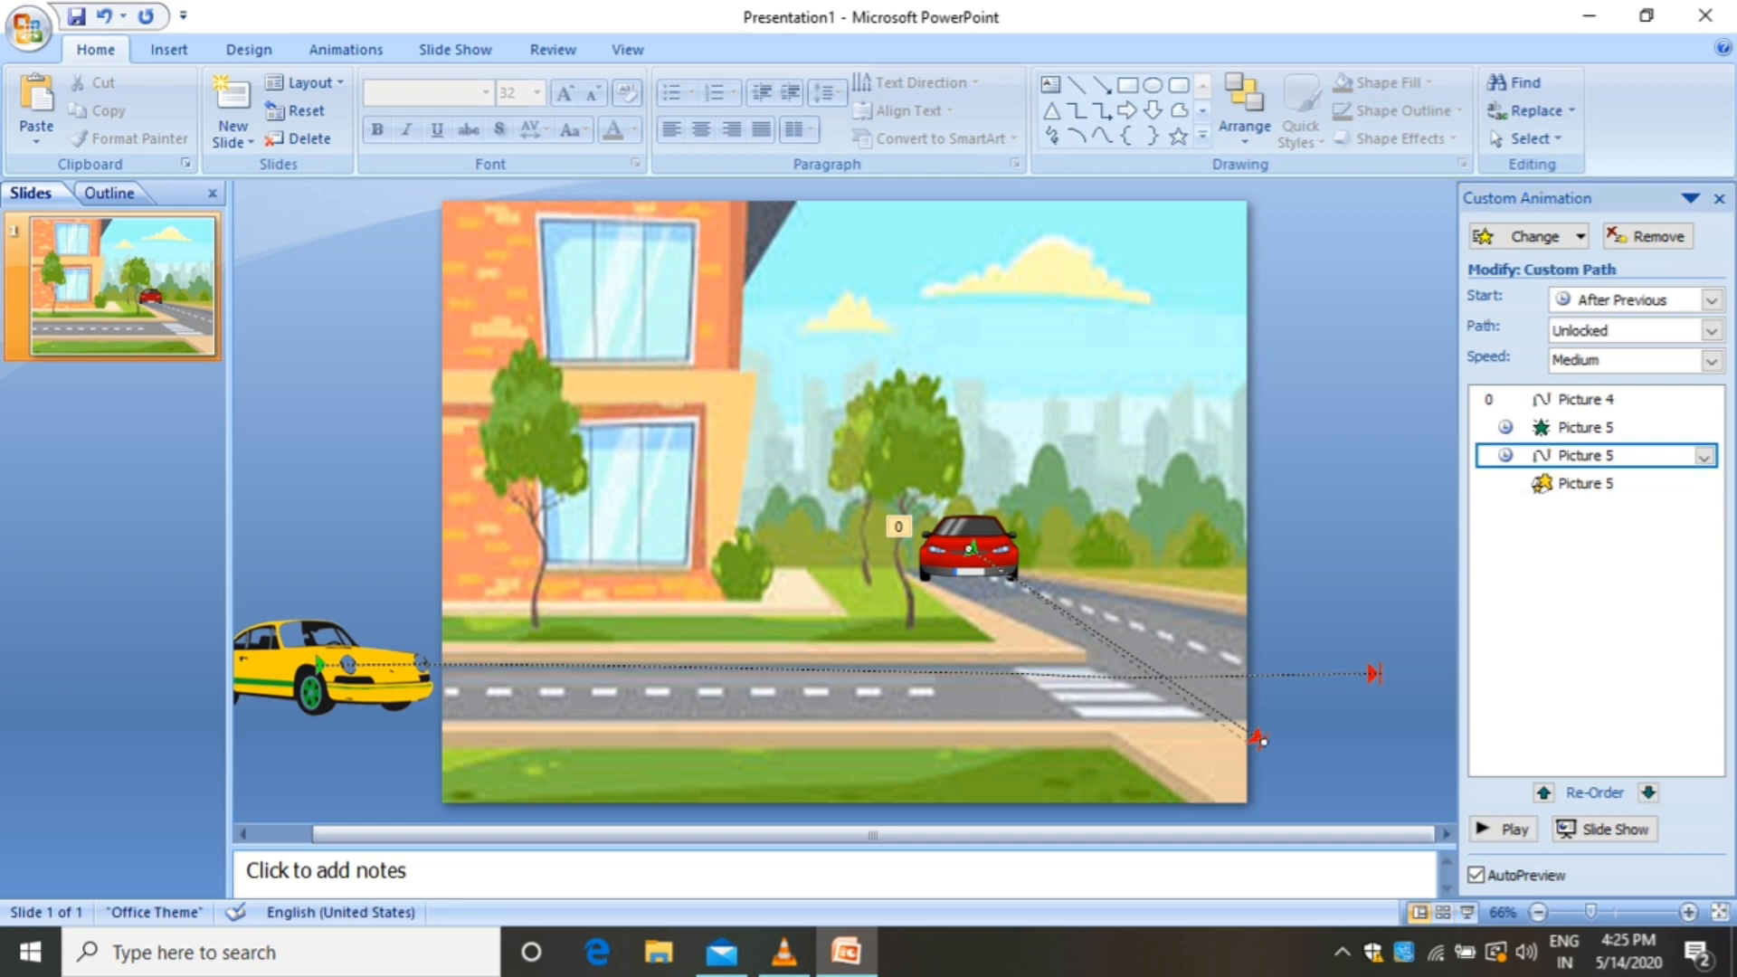
pyautogui.moveTo(1263, 740); pyautogui.dragTo(1337, 830)
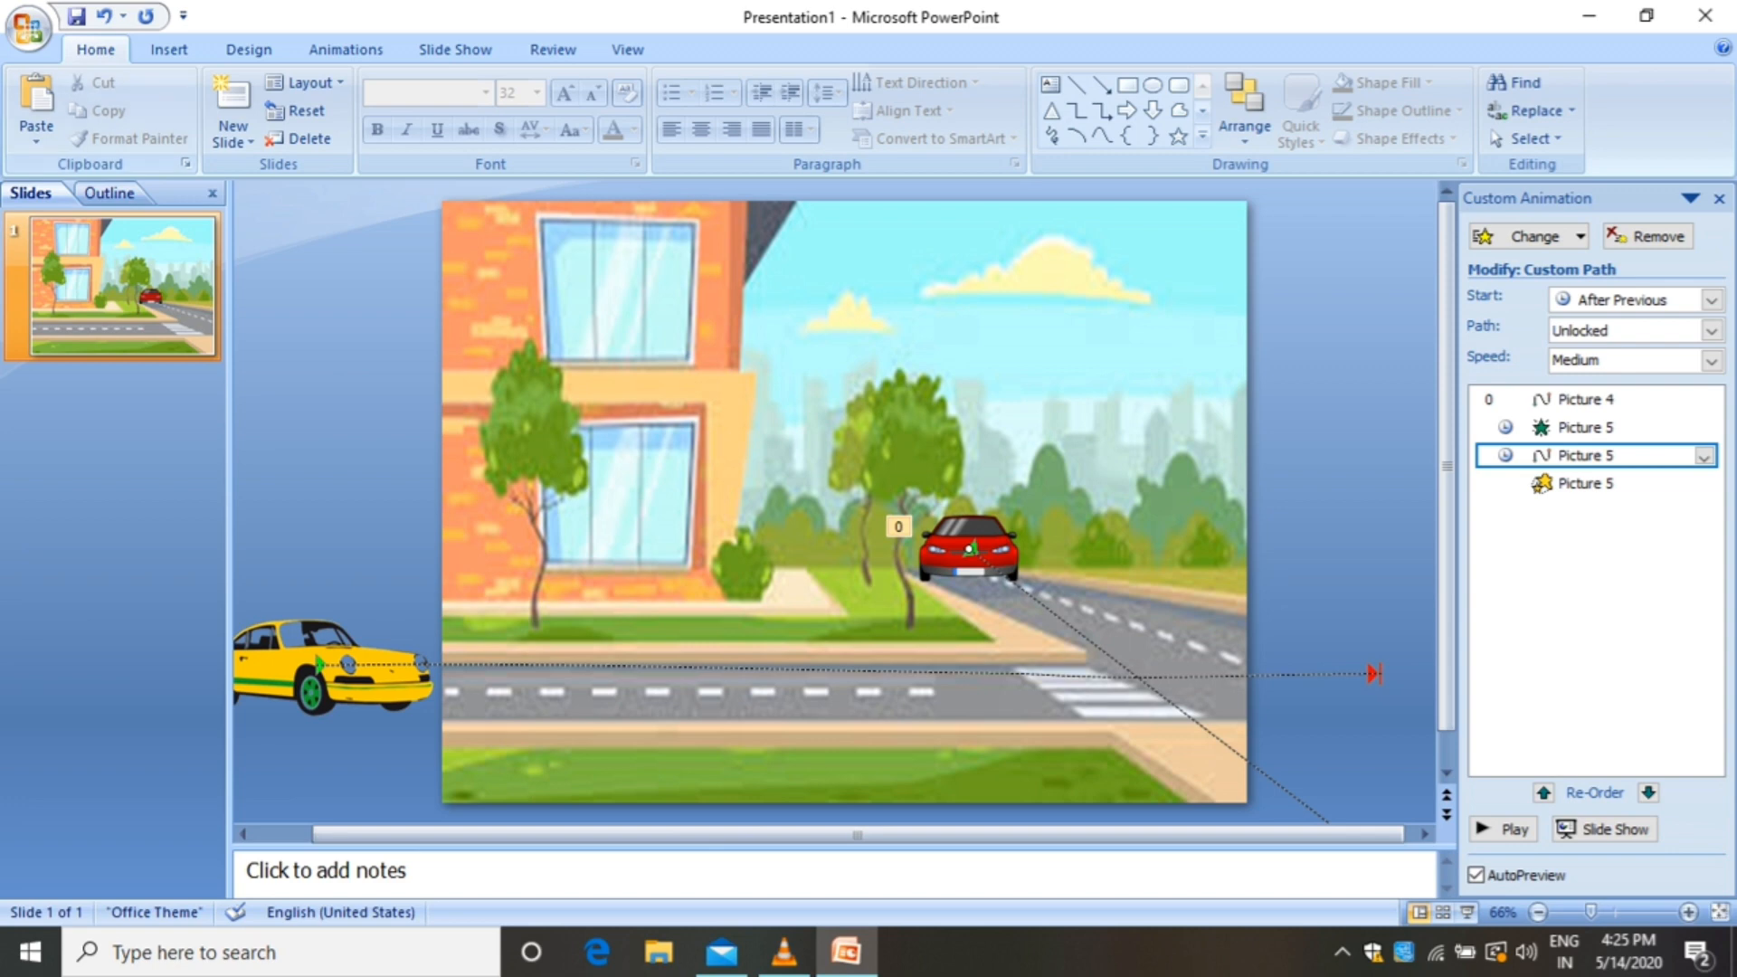
# Insert the picture lady from the recent files onto the slide
pyautogui.click(168, 49)
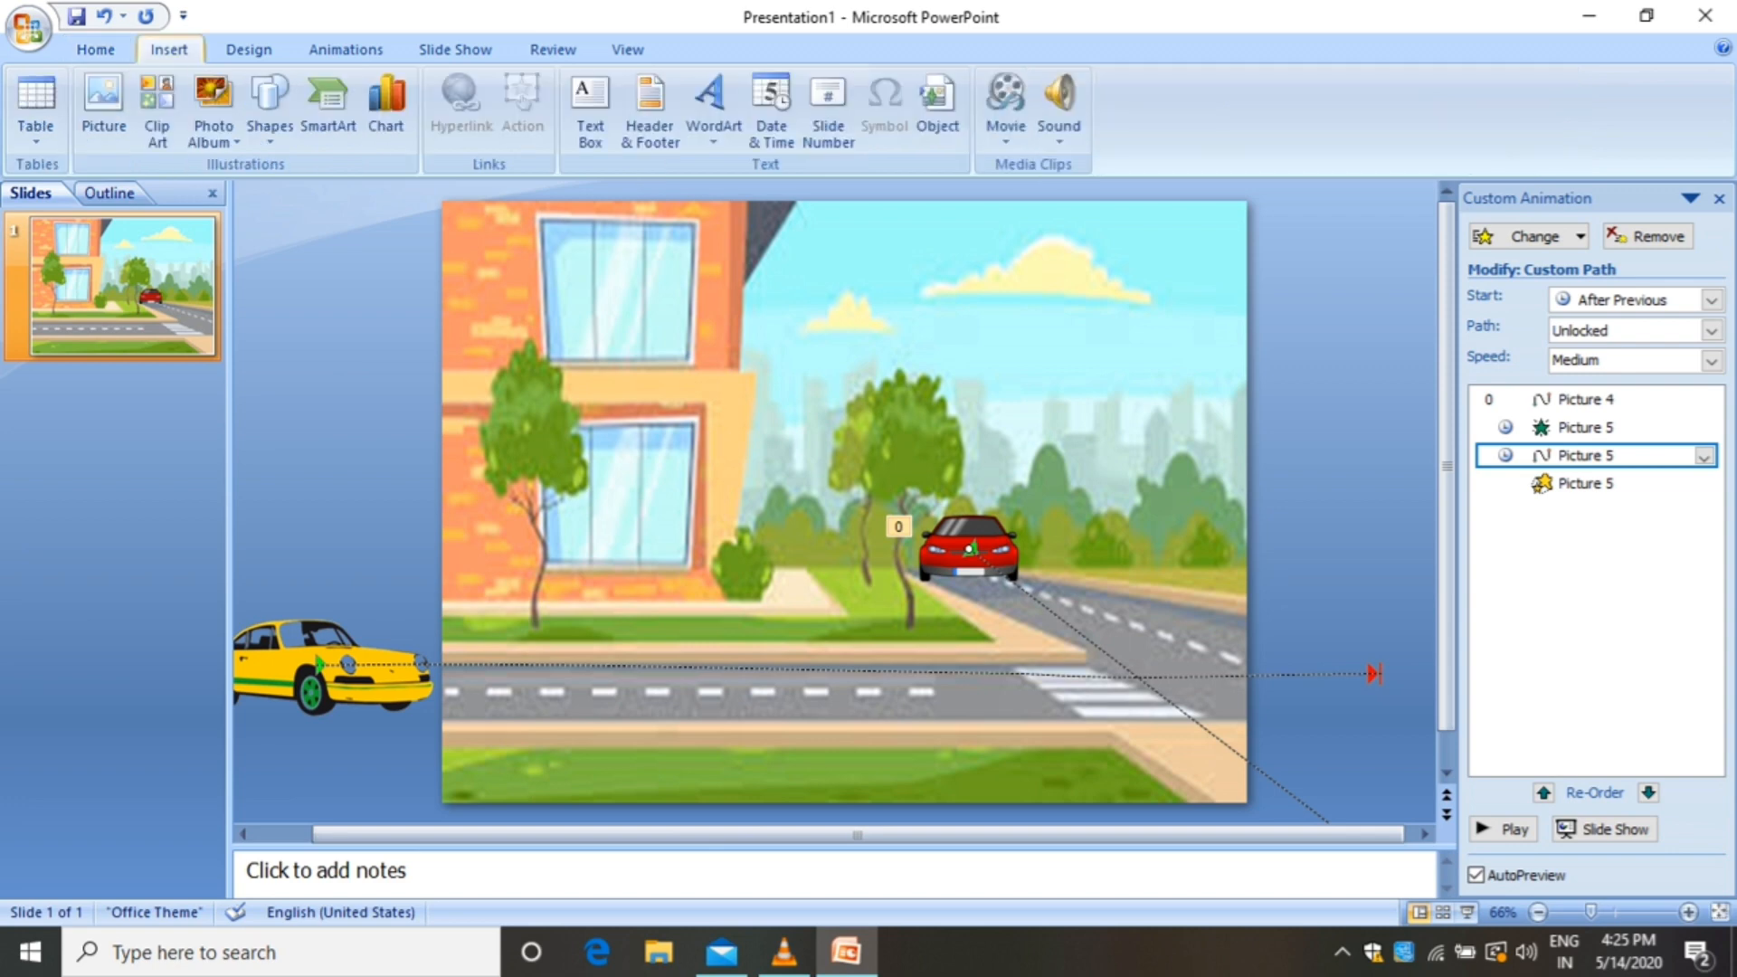
pyautogui.click(103, 104)
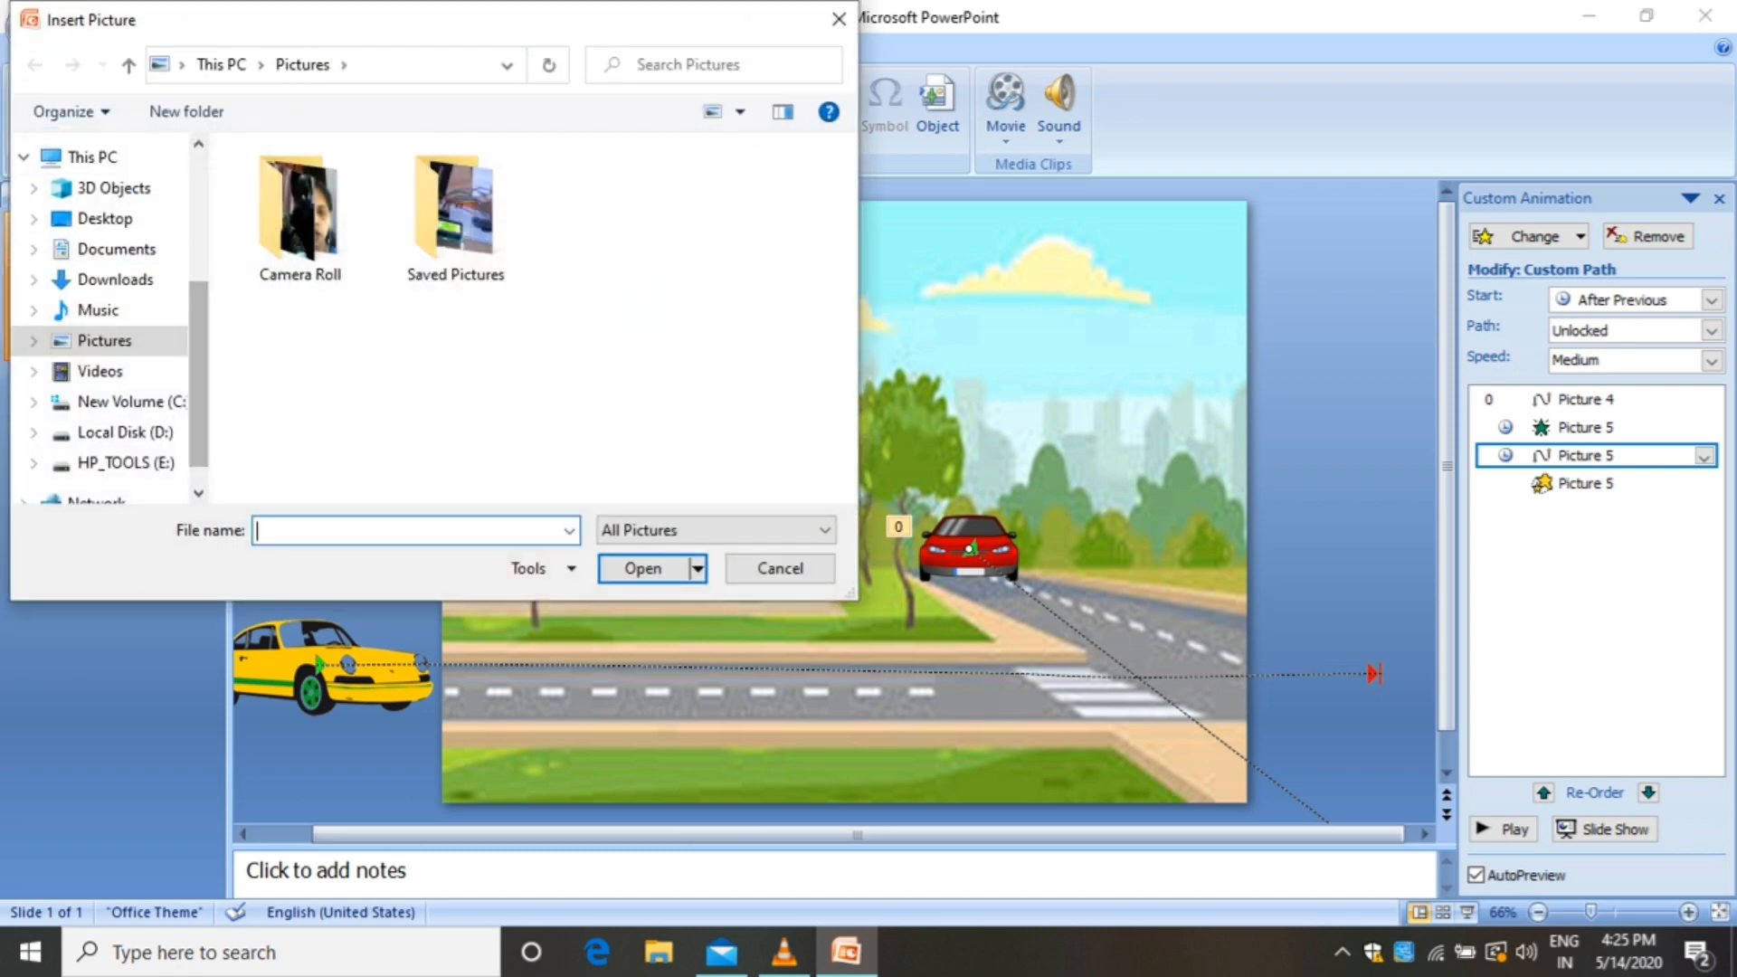
pyautogui.moveTo(199, 330); pyautogui.dragTo(199, 194)
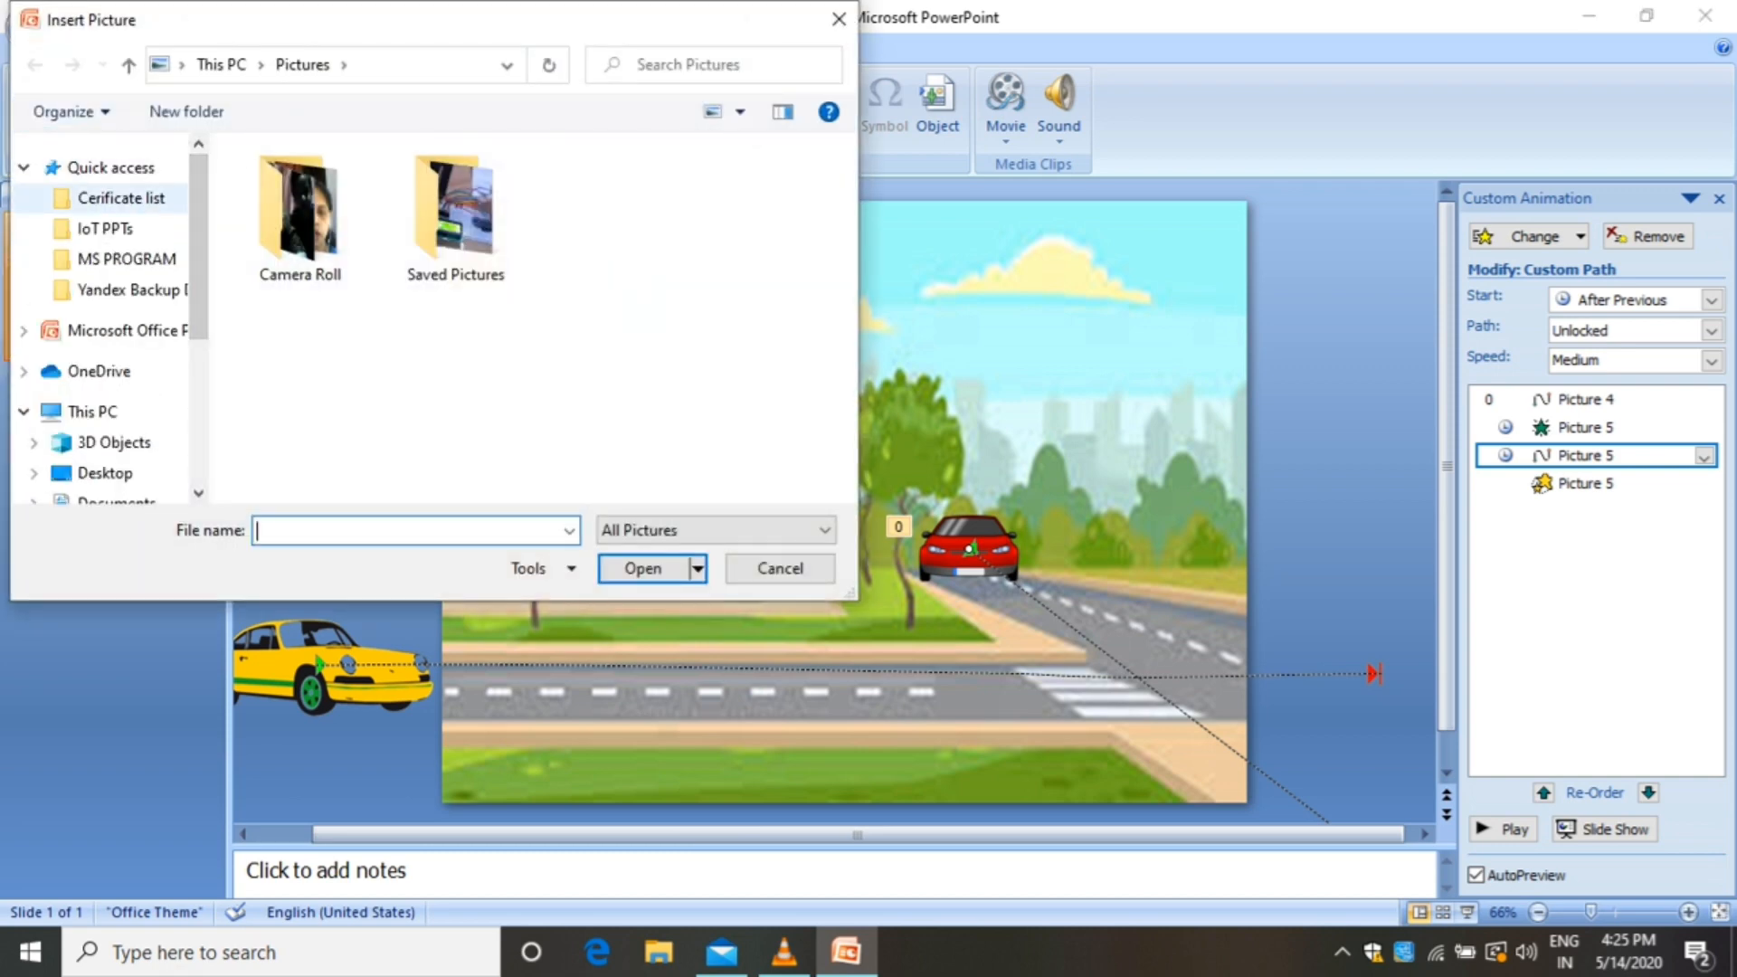
pyautogui.click(121, 198)
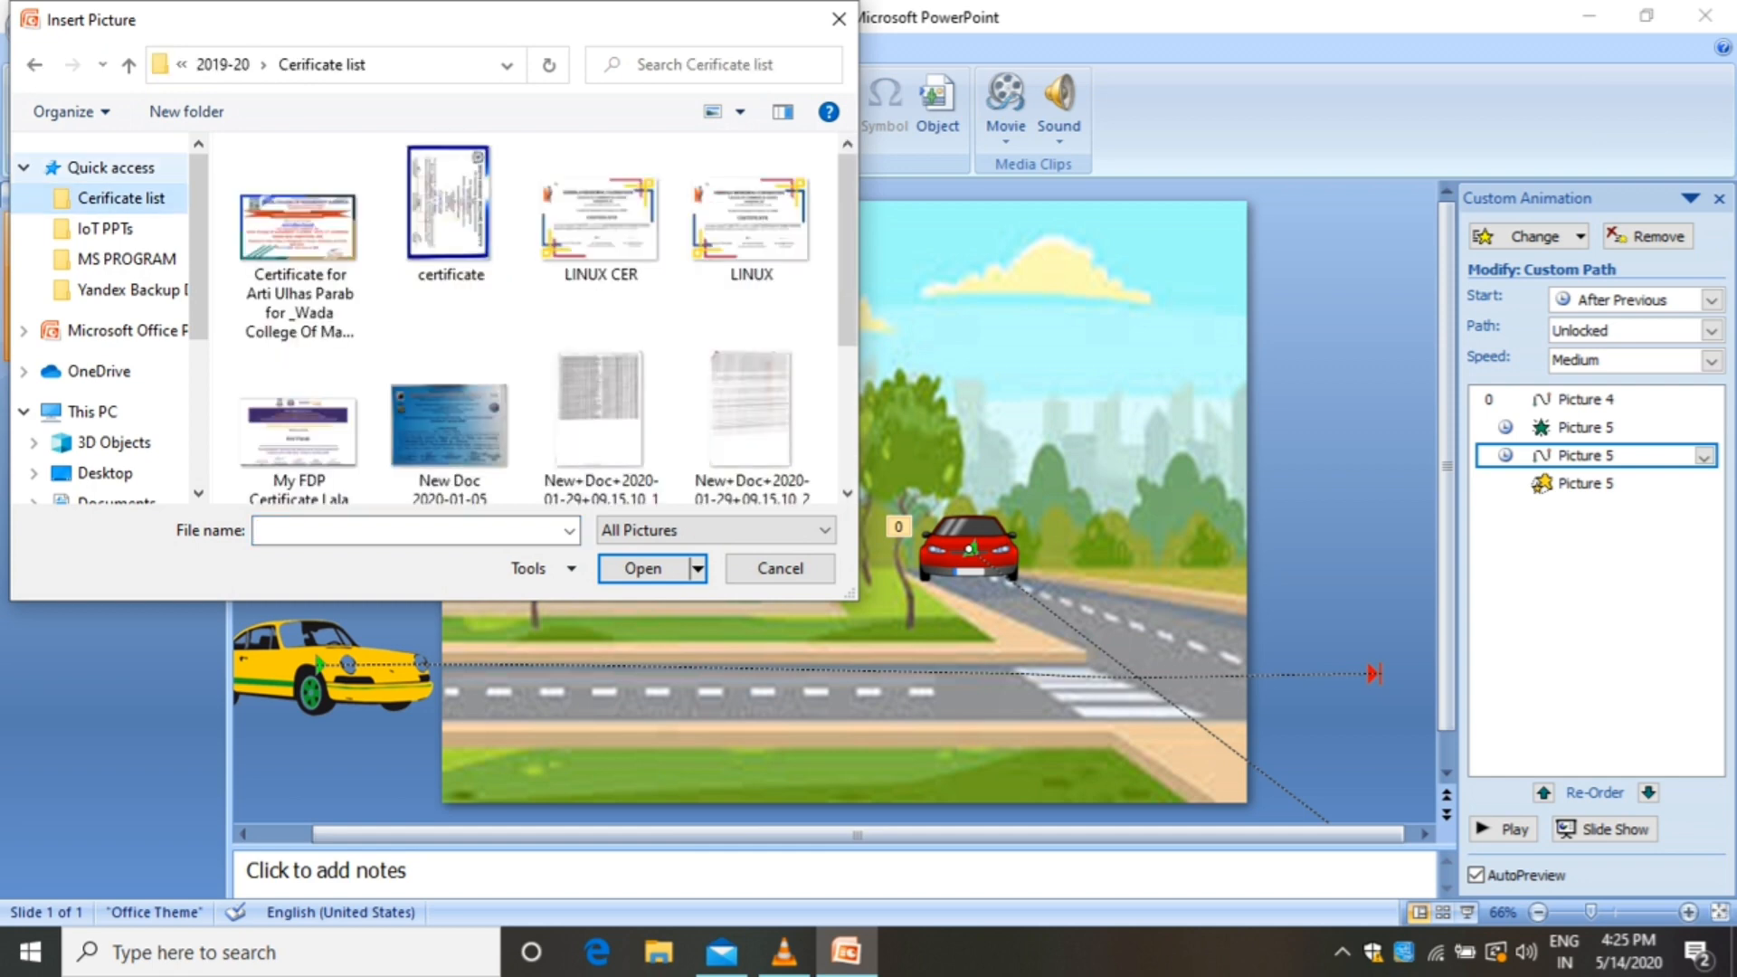
pyautogui.click(110, 168)
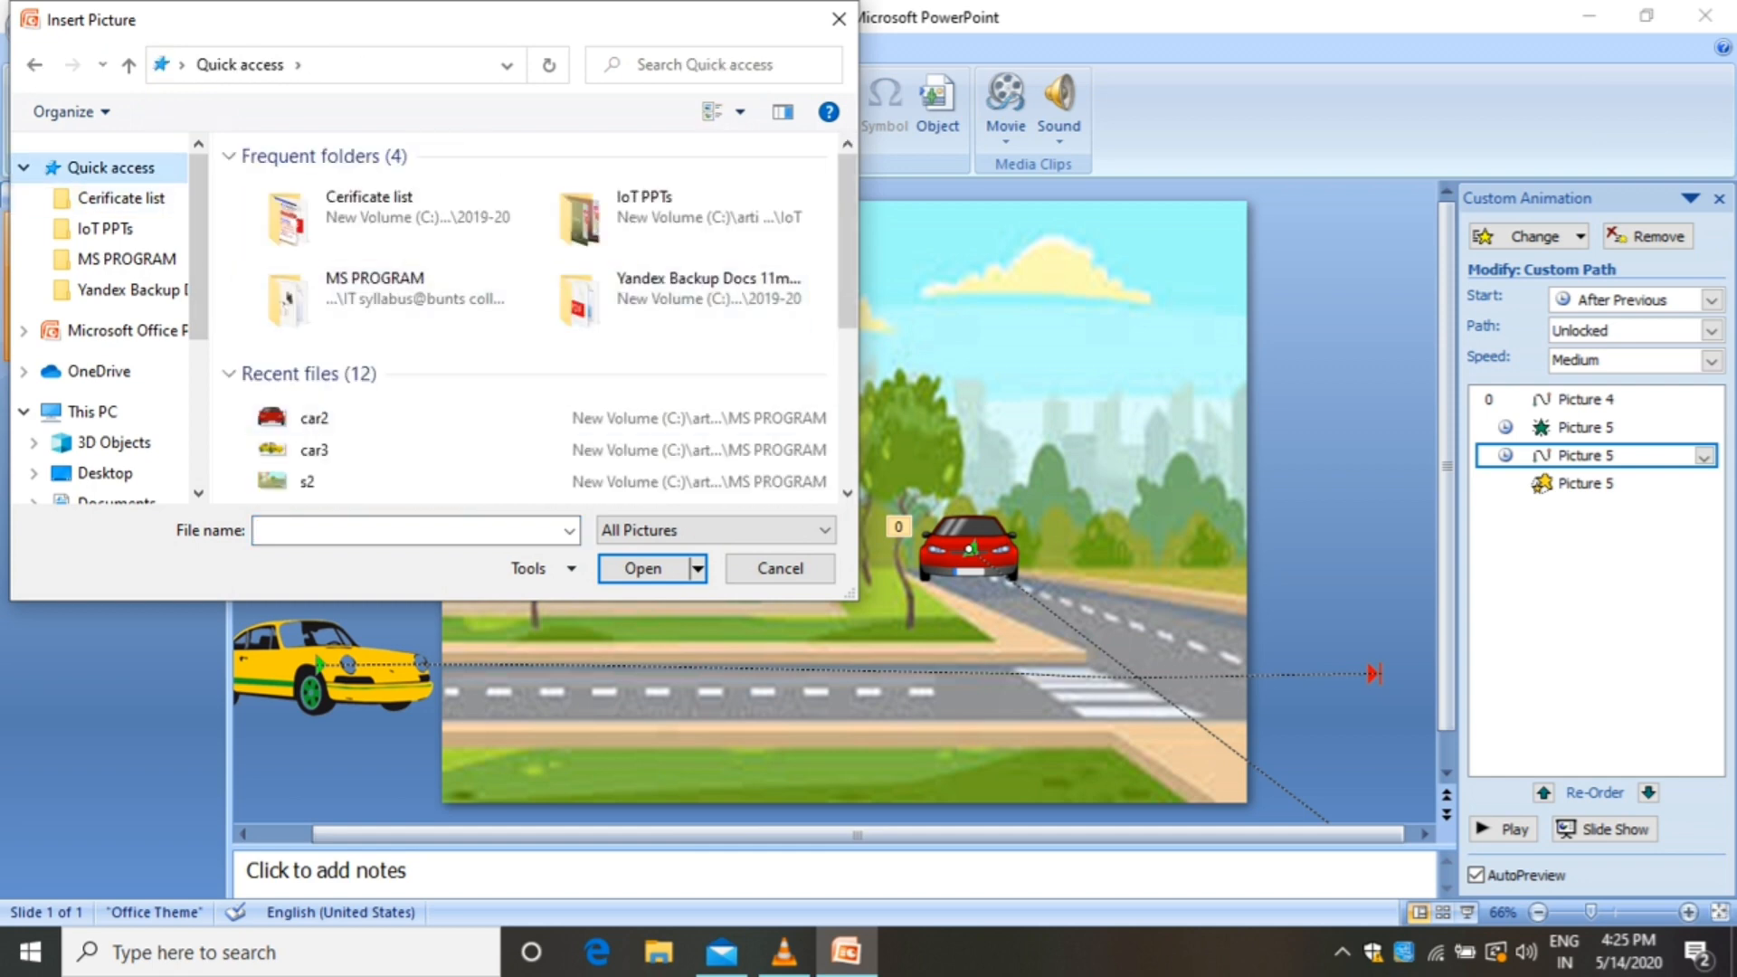
pyautogui.scroll(-3, 579, 253)
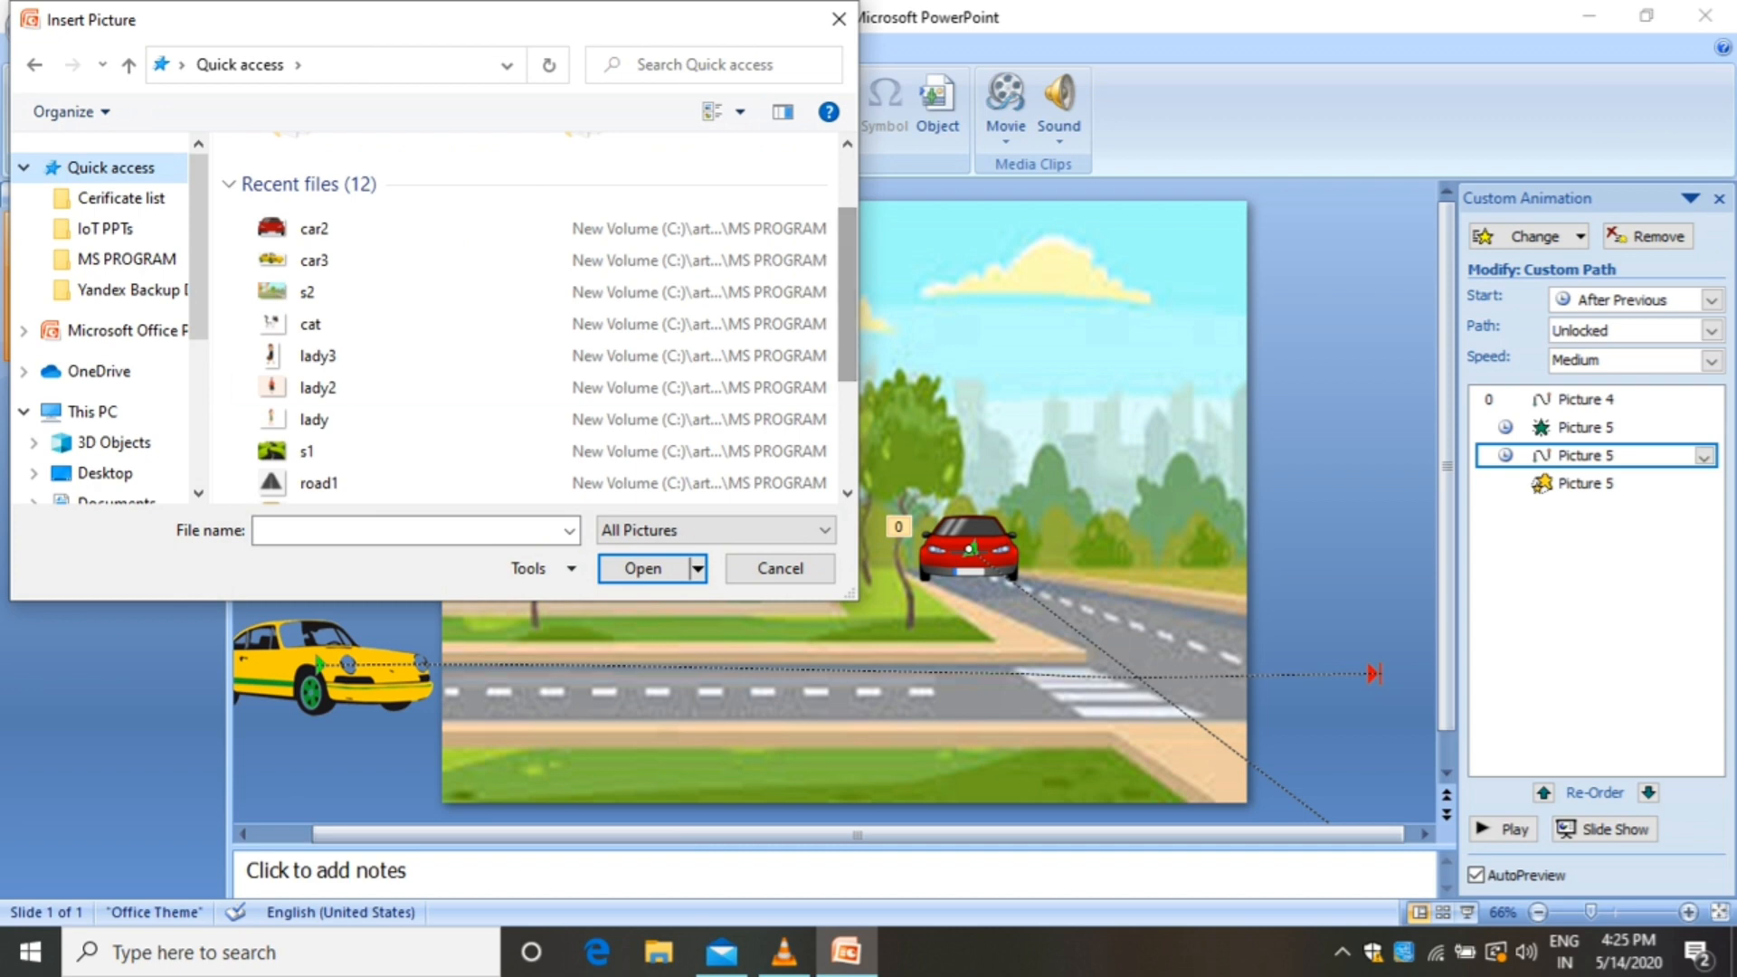
pyautogui.doubleClick(425, 419)
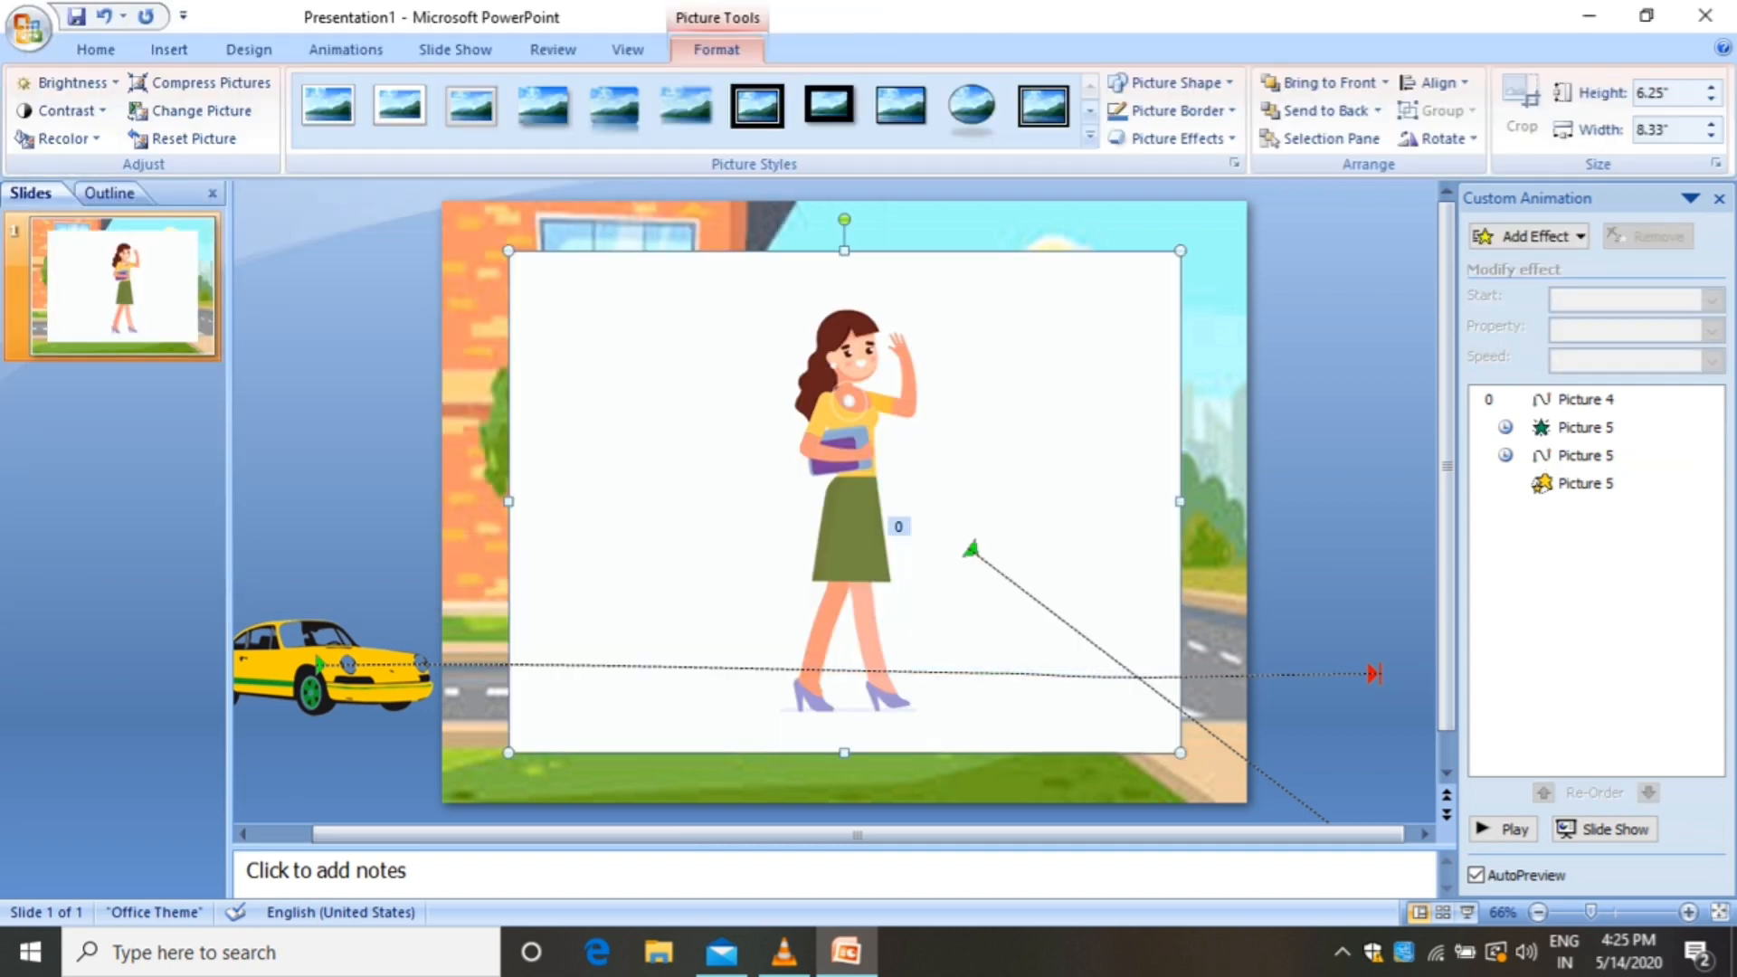
# Make the white background of the lady picture transparent
pyautogui.click(61, 138)
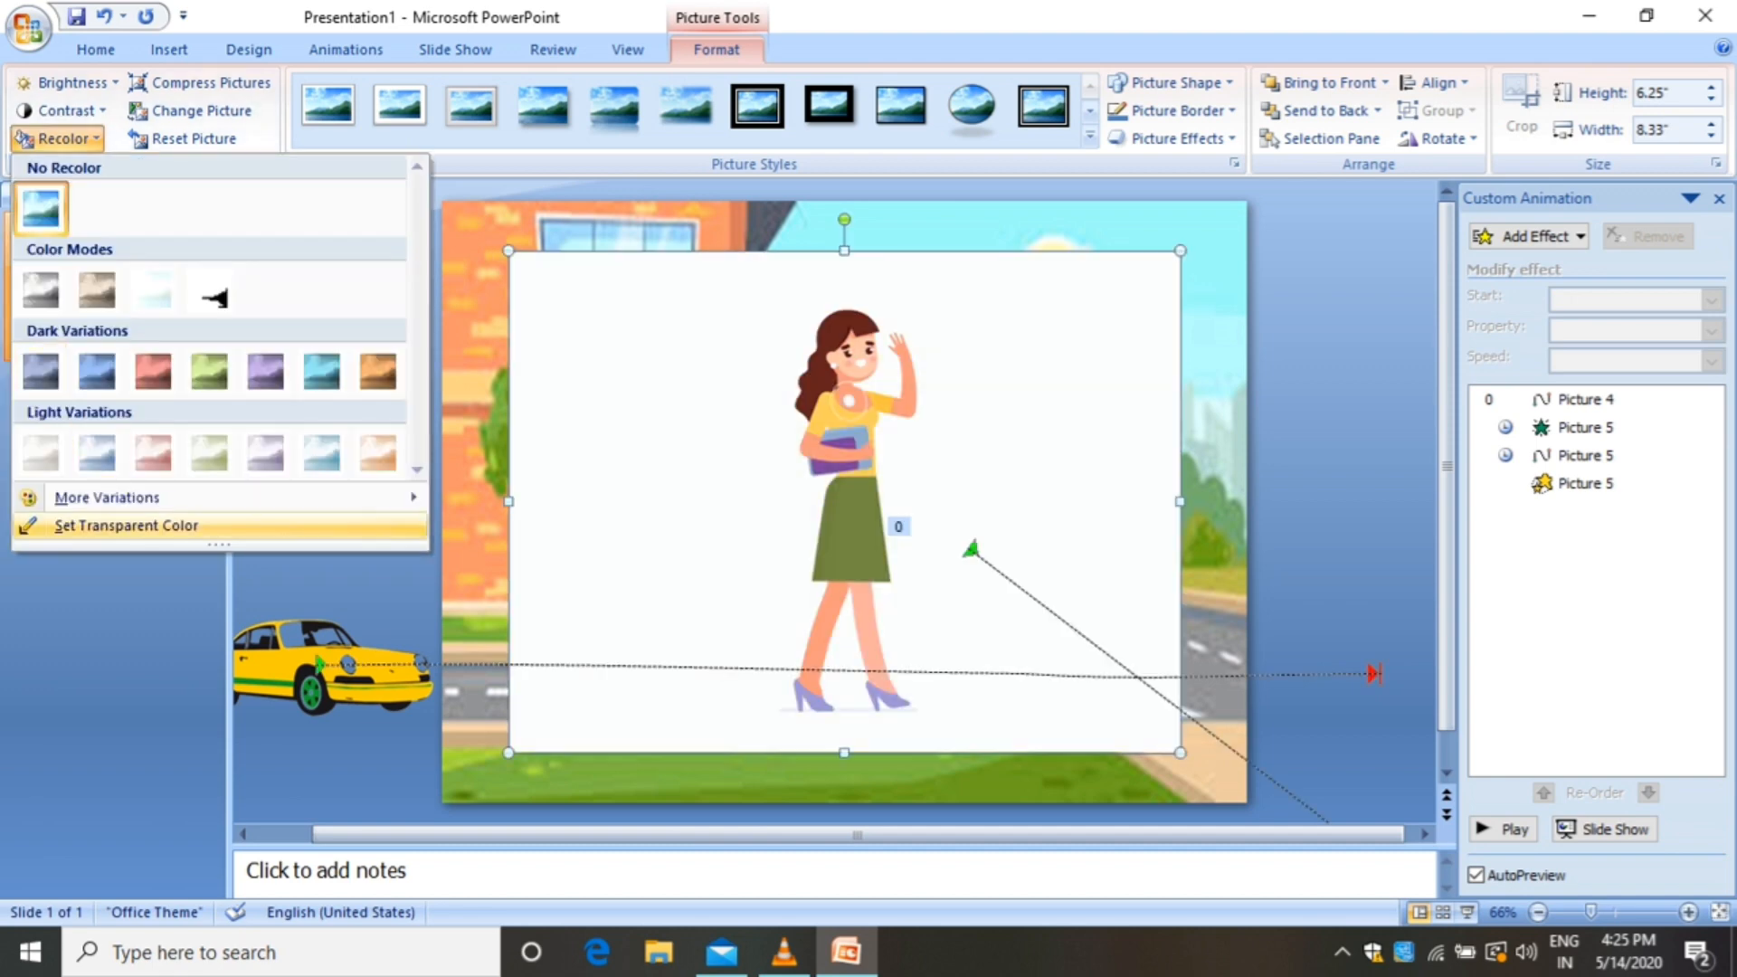
pyautogui.click(126, 525)
pyautogui.click(653, 452)
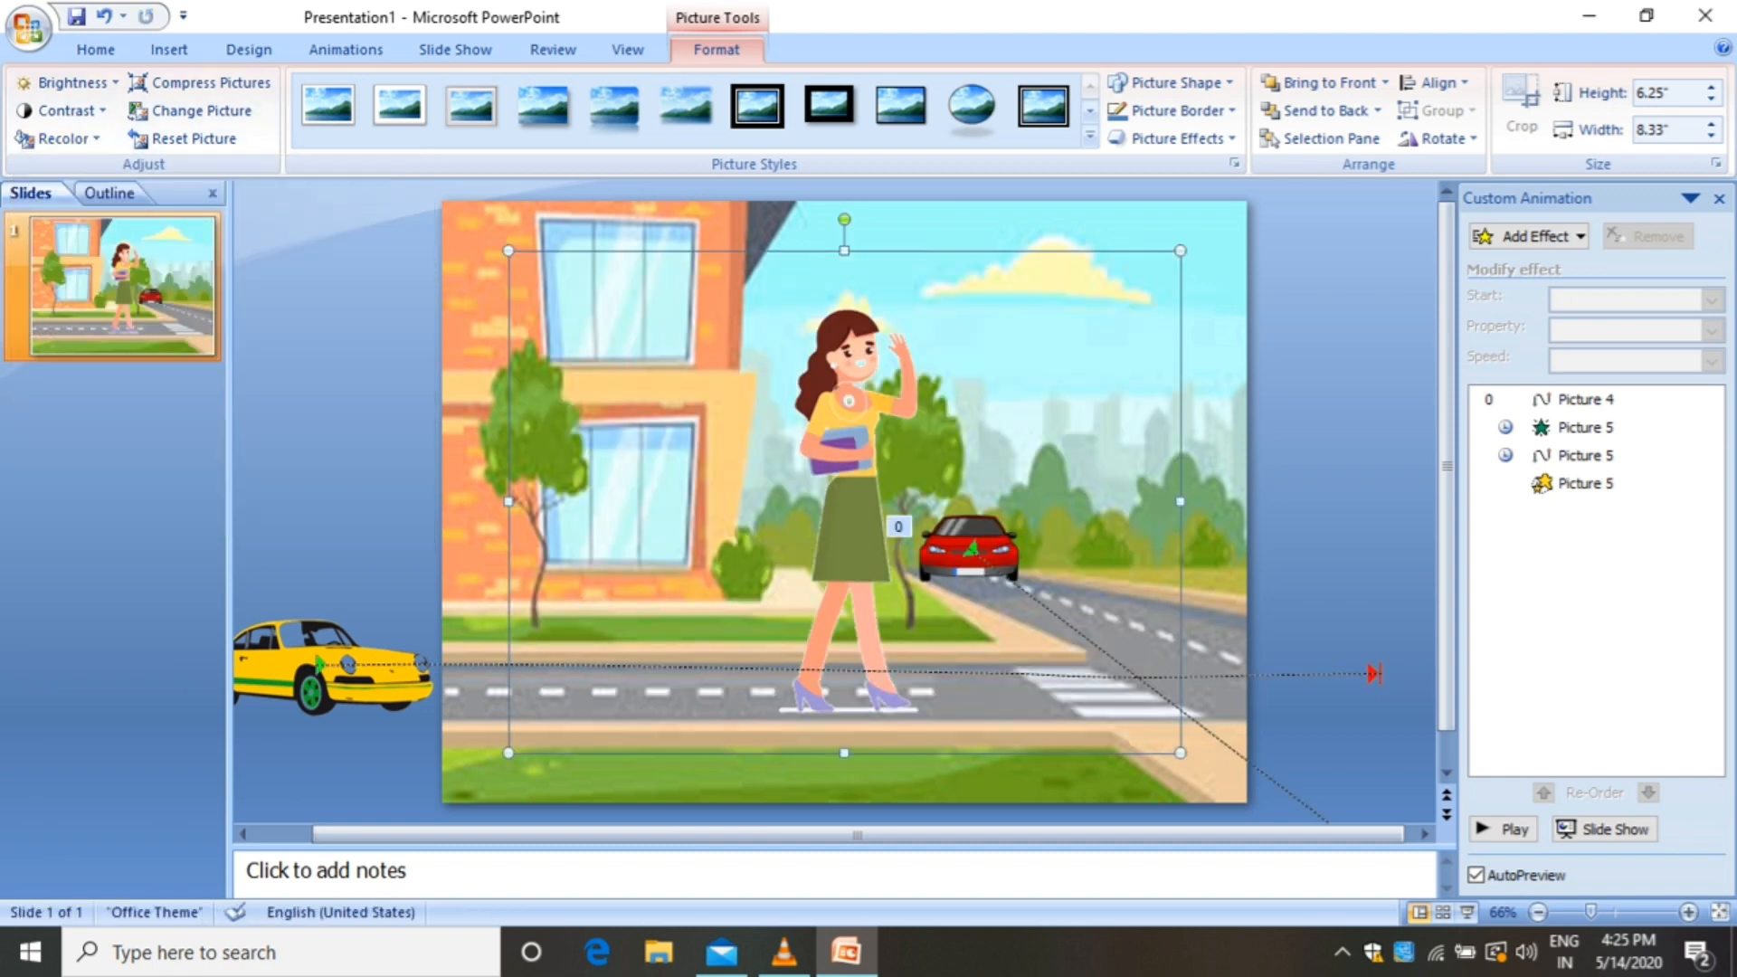
# Shrink the lady picture to about 3.13 by 4.17 inches and place the woman off the slide's left edge, above the yellow car
pyautogui.moveTo(1180, 251); pyautogui.dragTo(845, 501)
pyautogui.moveTo(679, 624); pyautogui.dragTo(376, 519)
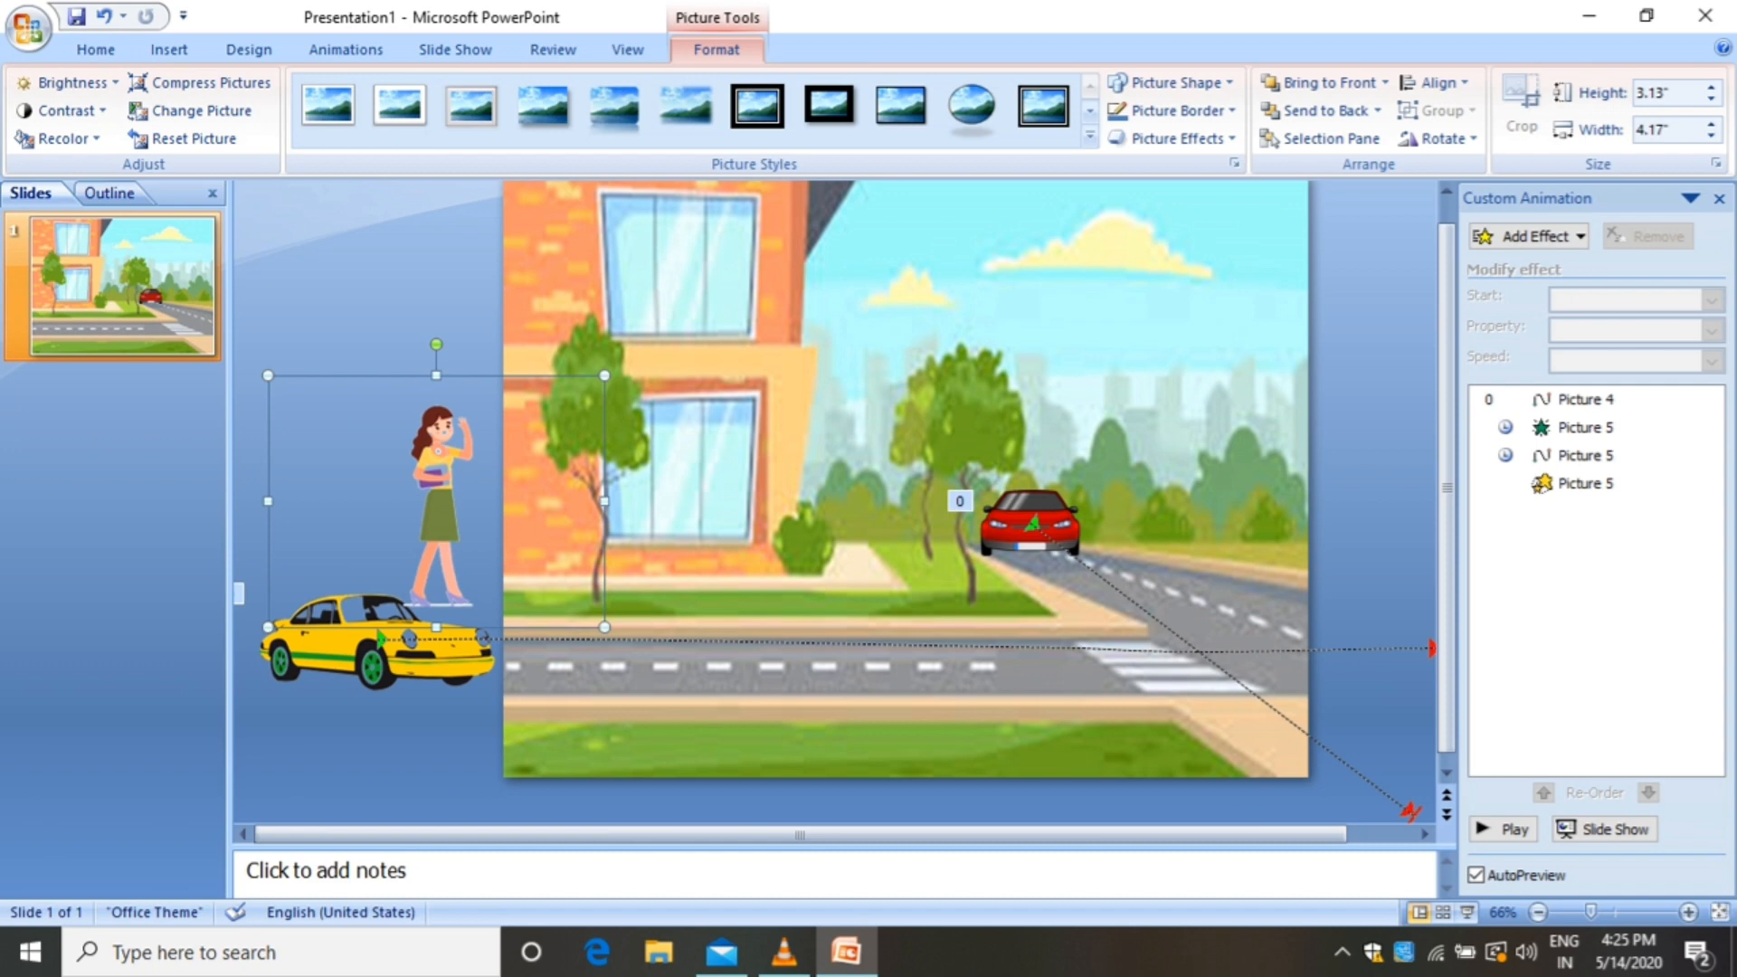
# Shrink the lady picture to 2.69 by 3.58 inches and scribble a custom motion path for it along the sidewalk and down across the crosswalk
pyautogui.moveTo(604, 375); pyautogui.dragTo(557, 410)
pyautogui.moveTo(412, 524); pyautogui.dragTo(465, 542)
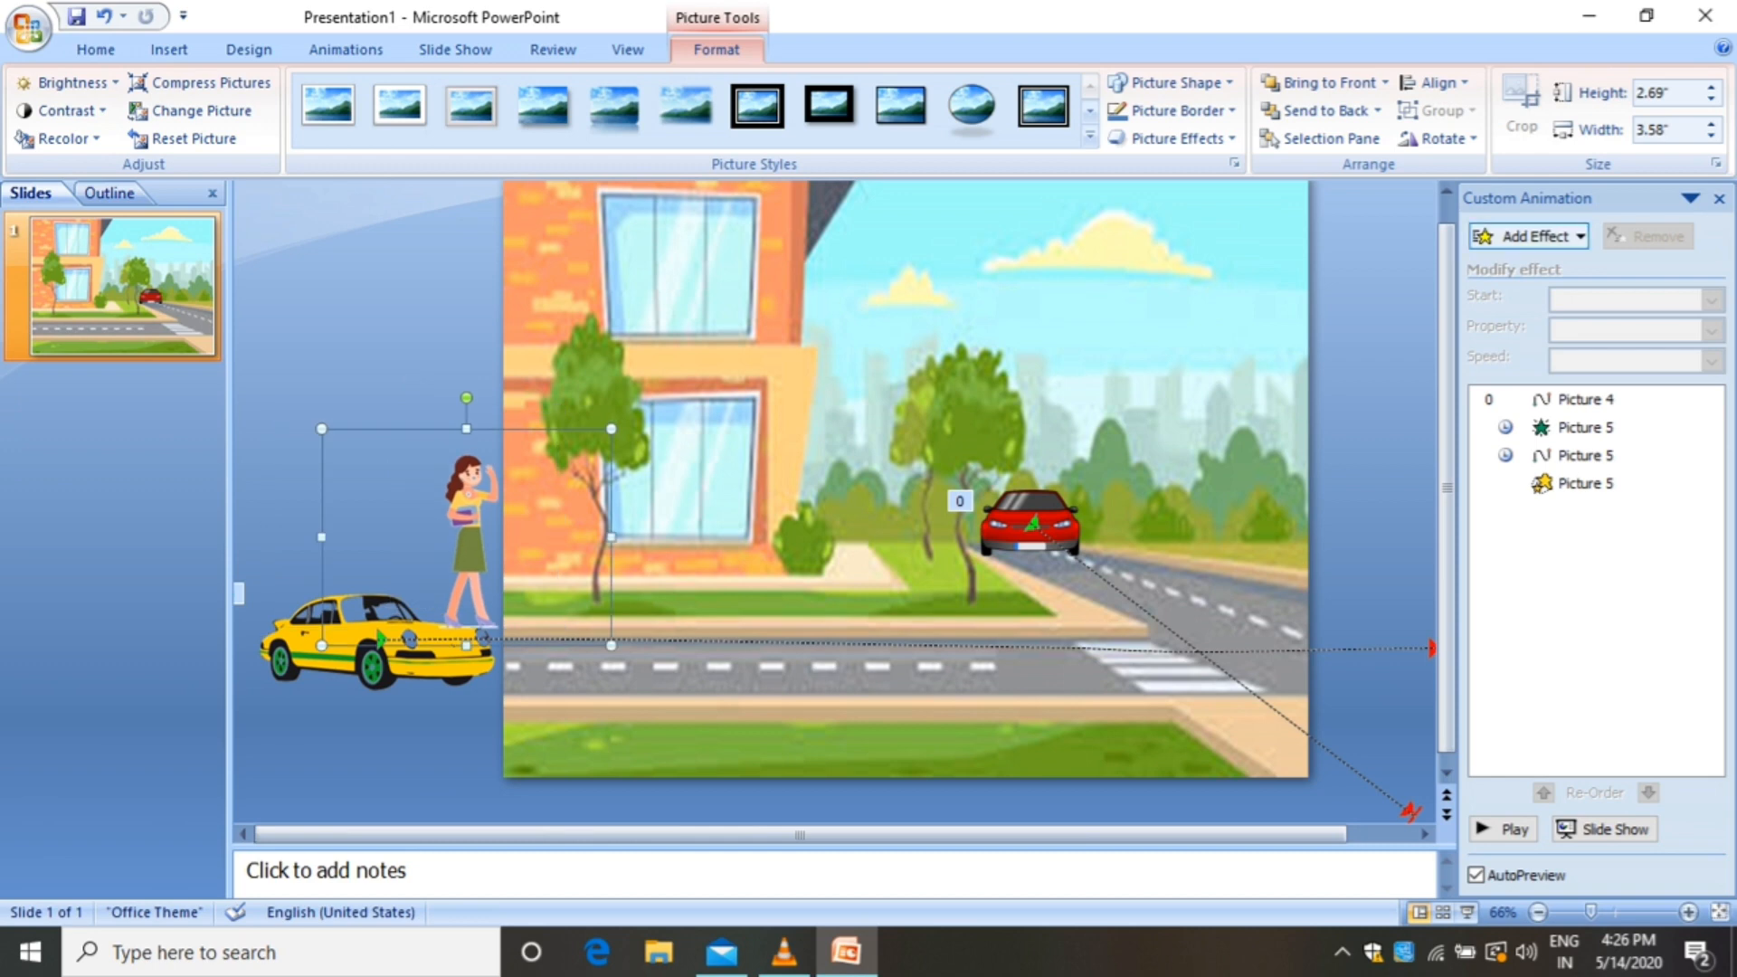
pyautogui.click(1531, 236)
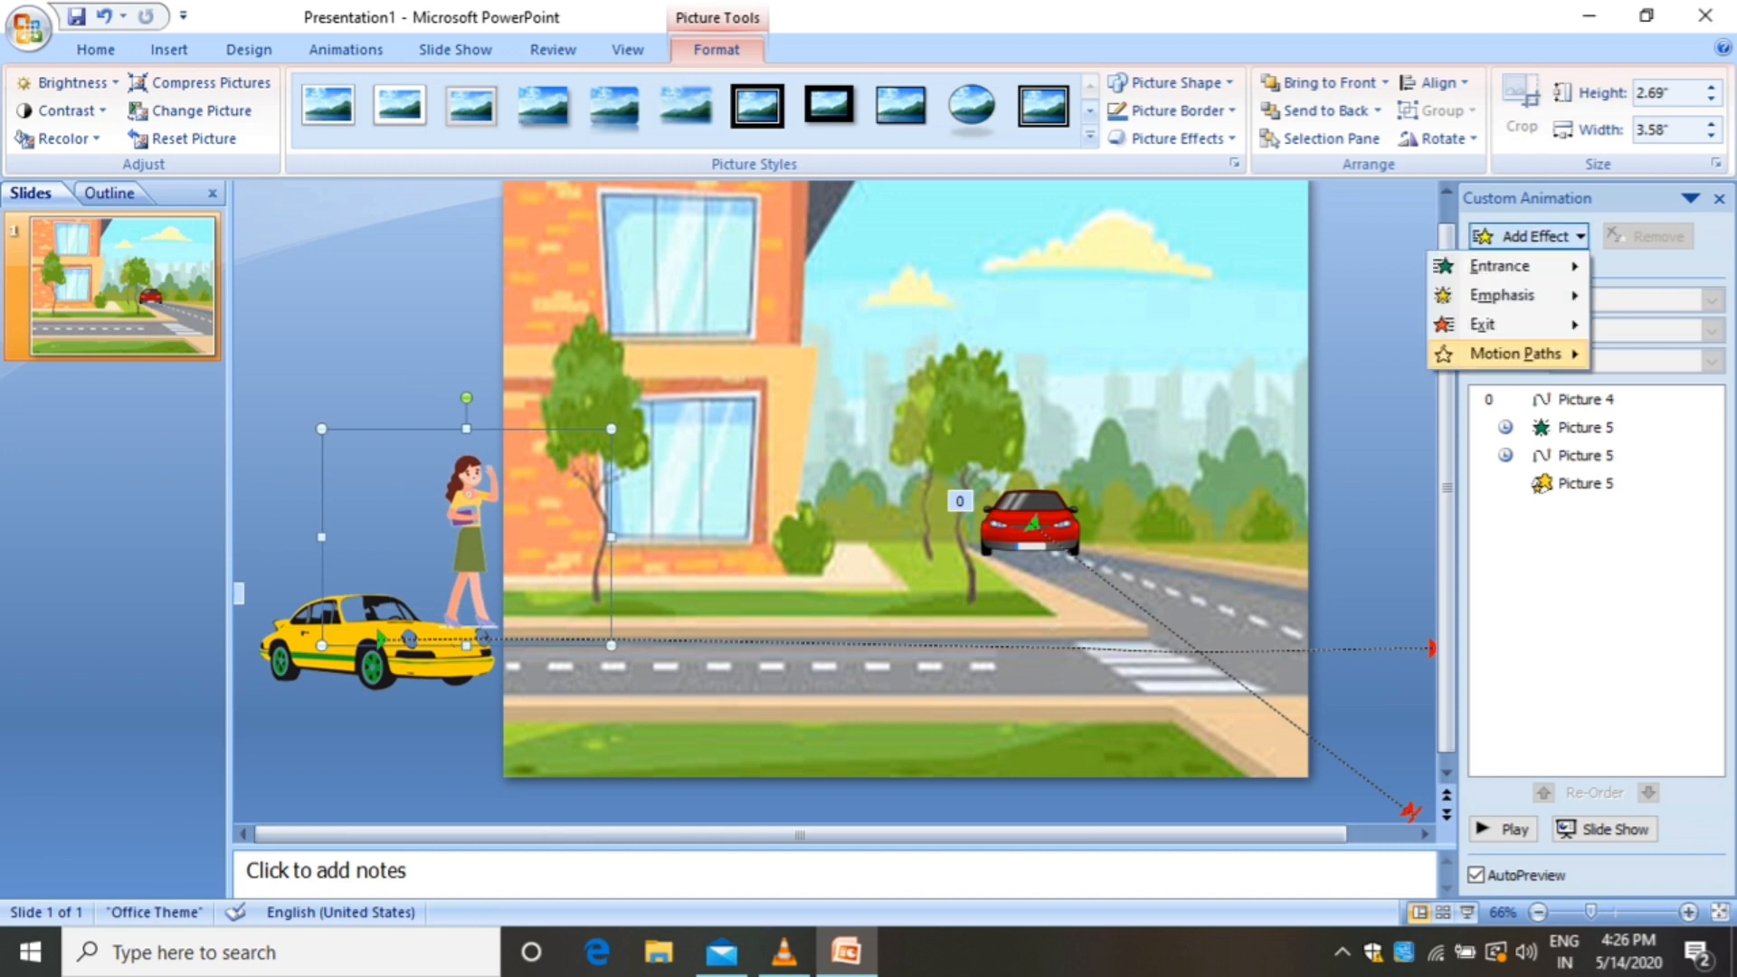
pyautogui.moveTo(1515, 354)
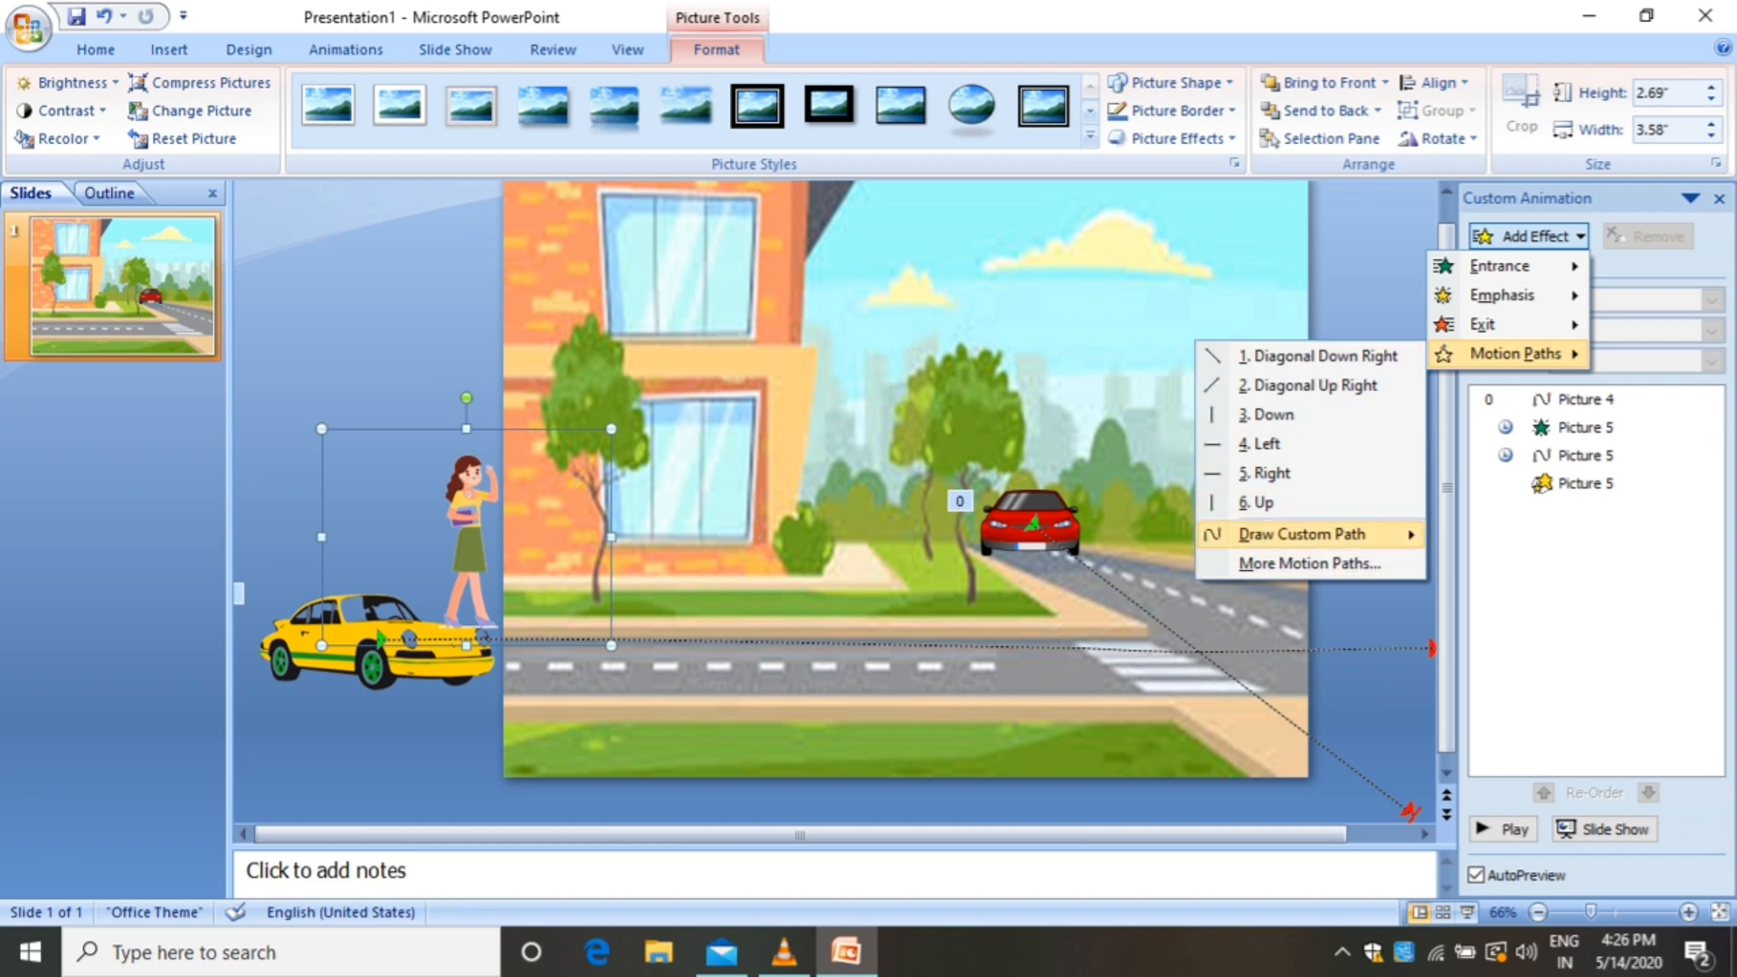
pyautogui.moveTo(1302, 534)
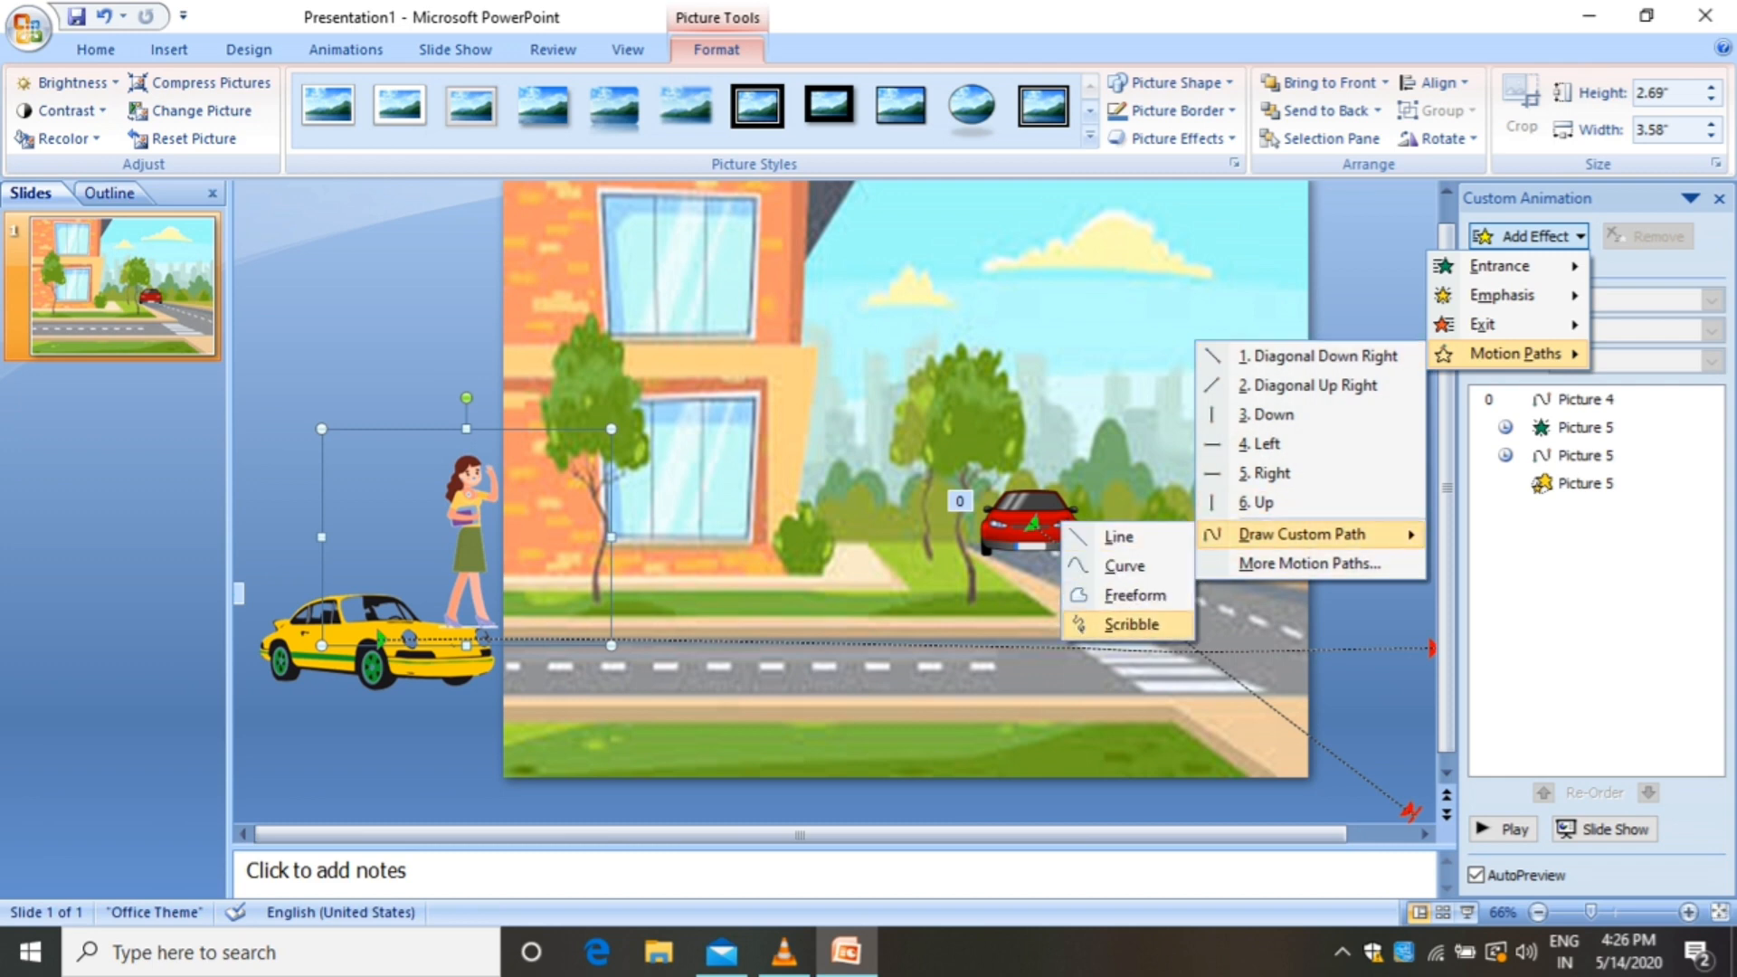
pyautogui.click(1131, 624)
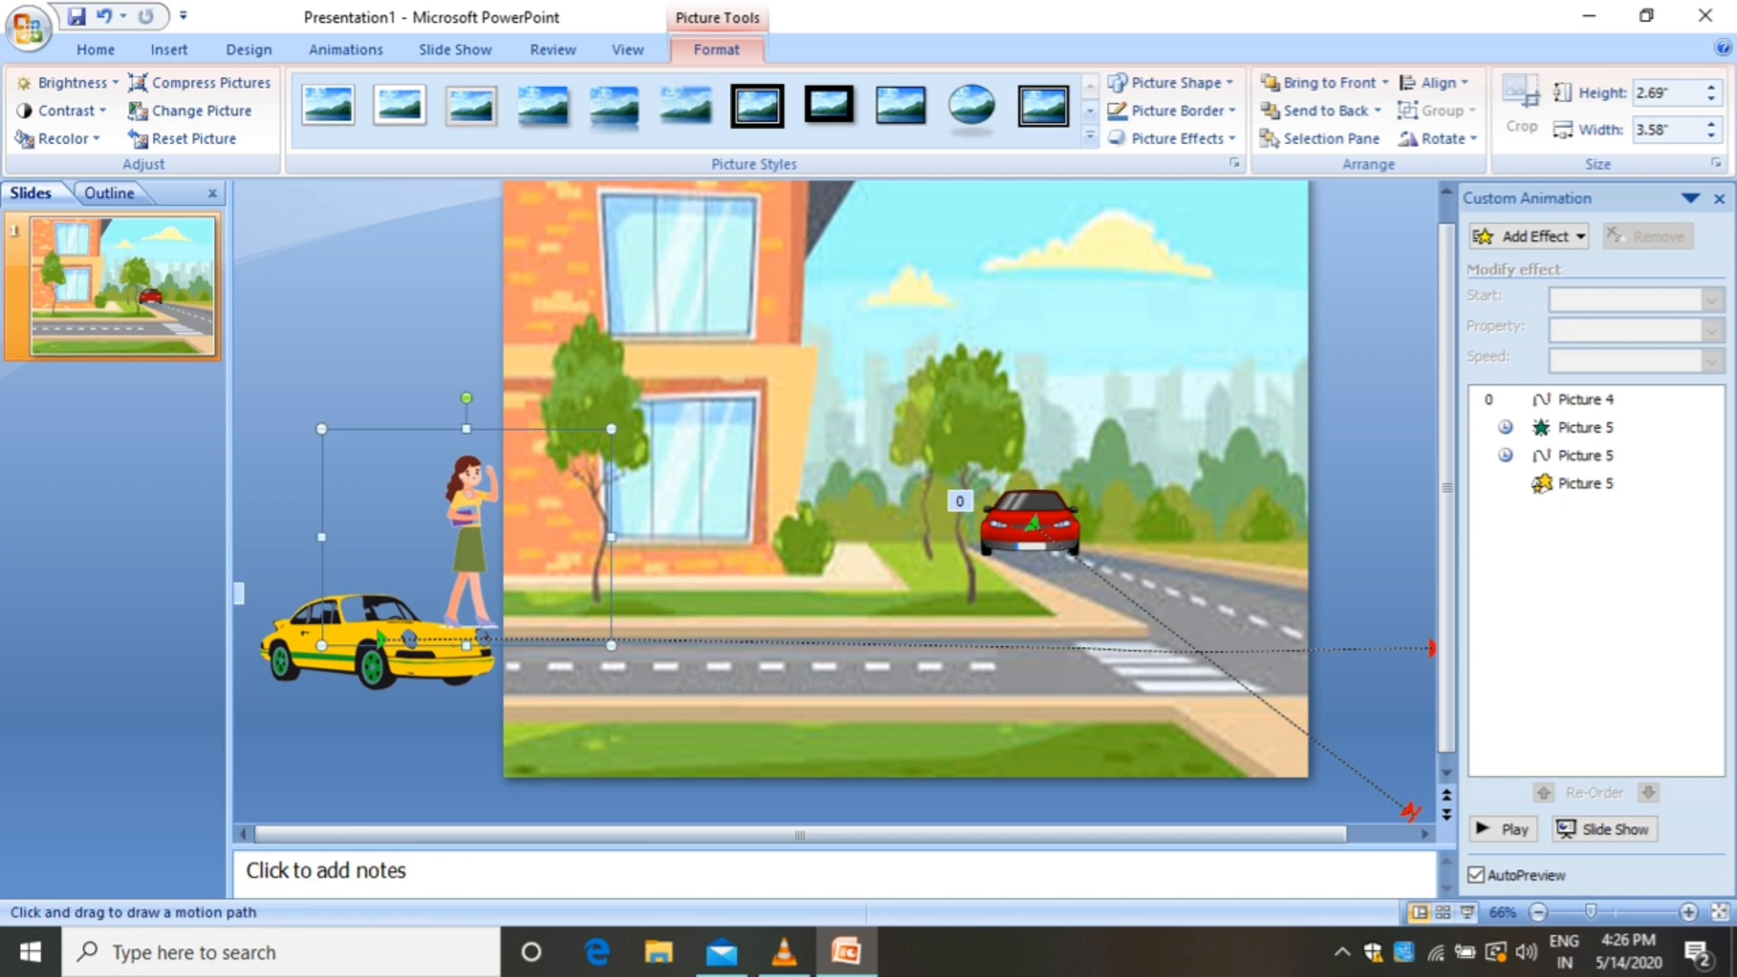
pyautogui.moveTo(508, 628)
pyautogui.mouseDown()
pyautogui.moveTo(977, 626)
pyautogui.moveTo(1164, 741)
pyautogui.mouseUp()
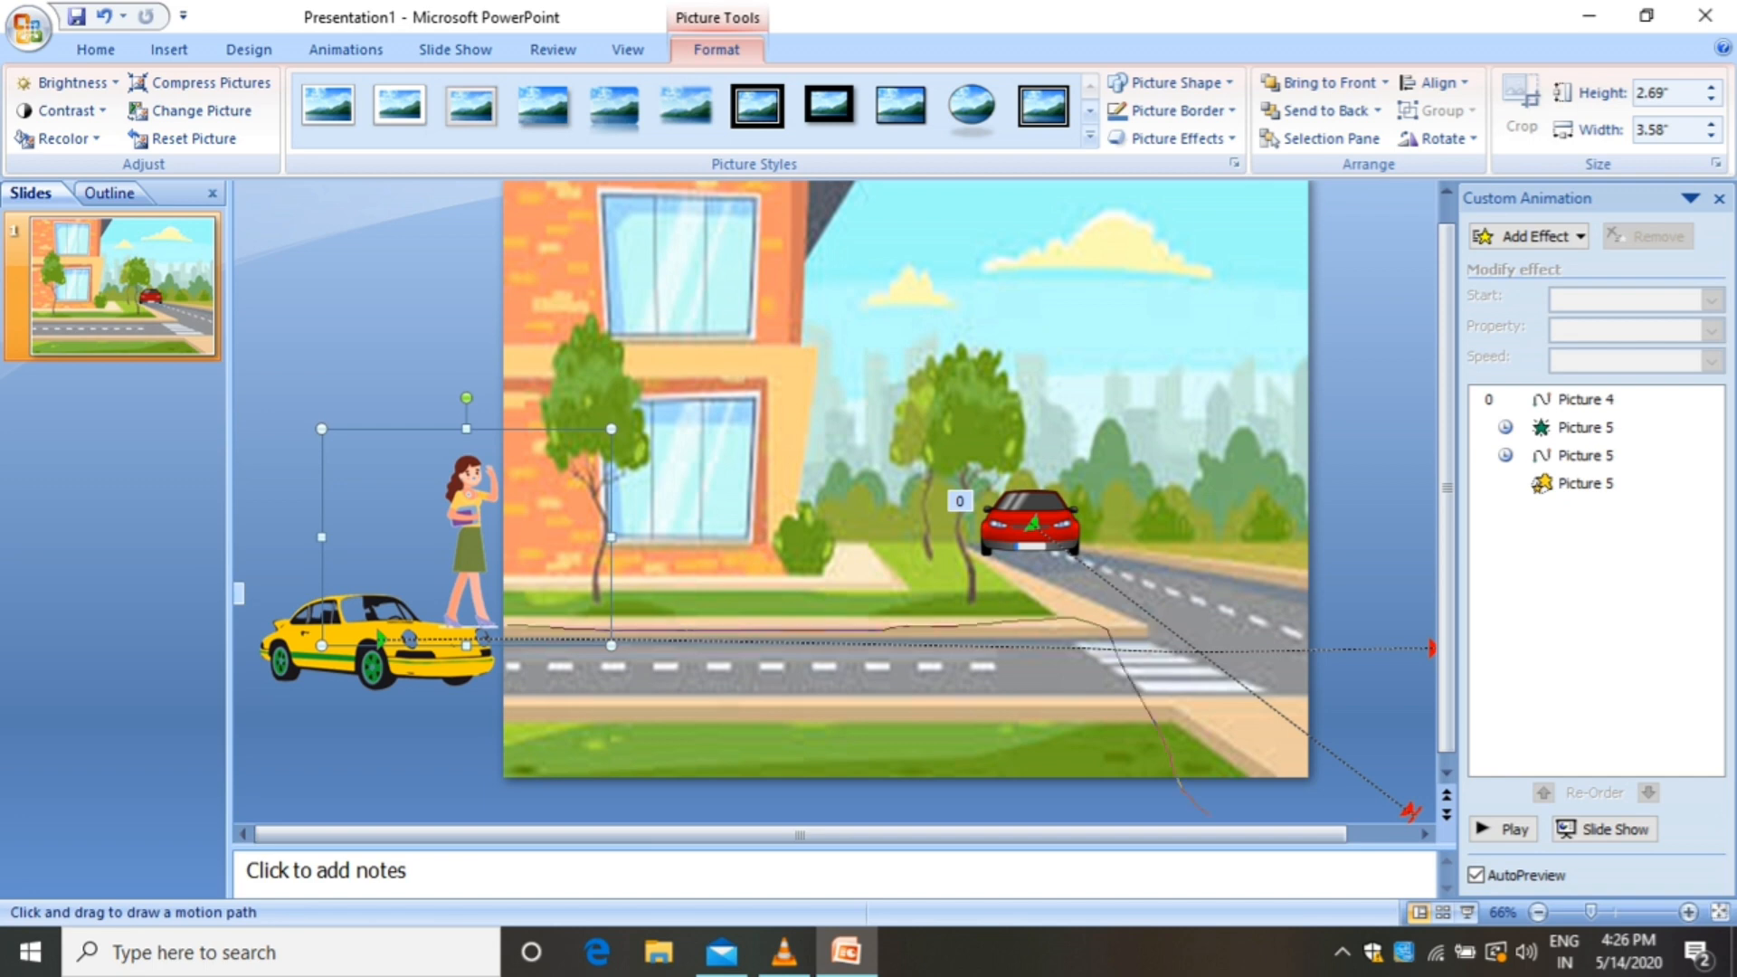
pyautogui.moveTo(1208, 814); pyautogui.dragTo(1209, 816)
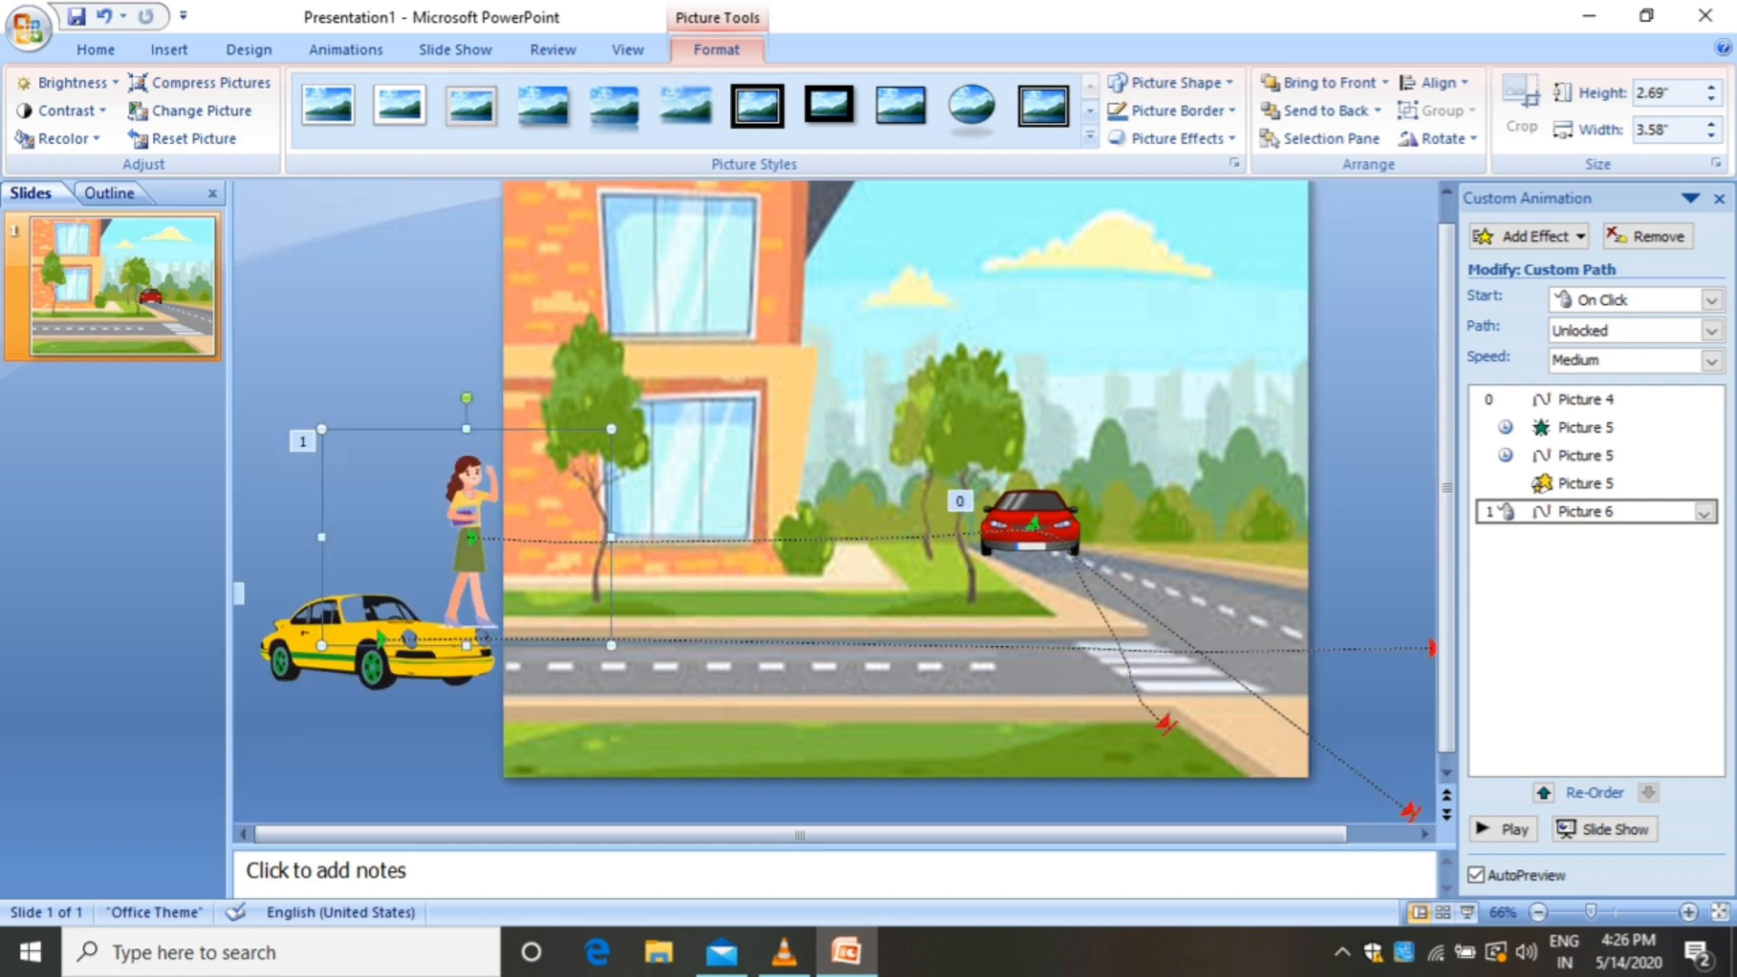
# Widen the first lady's motion path to the right, shift it down and right onto the sidewalk, and preview the animations
pyautogui.click(1586, 512)
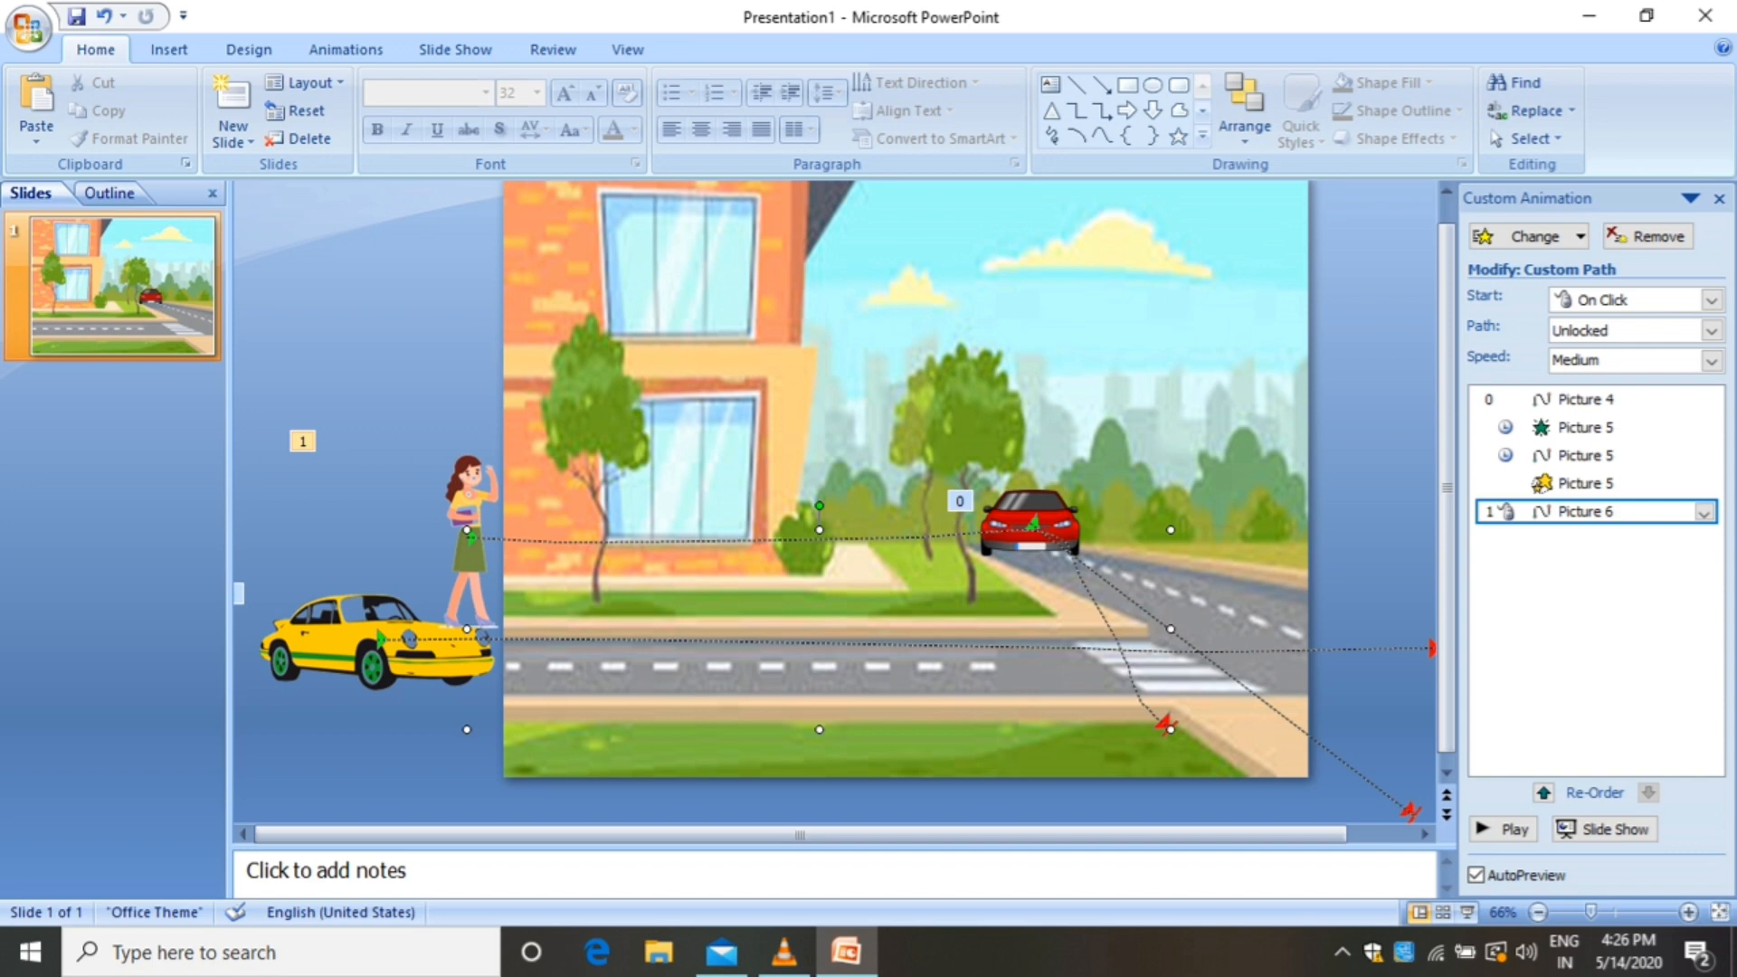
pyautogui.moveTo(1170, 629); pyautogui.dragTo(1242, 629)
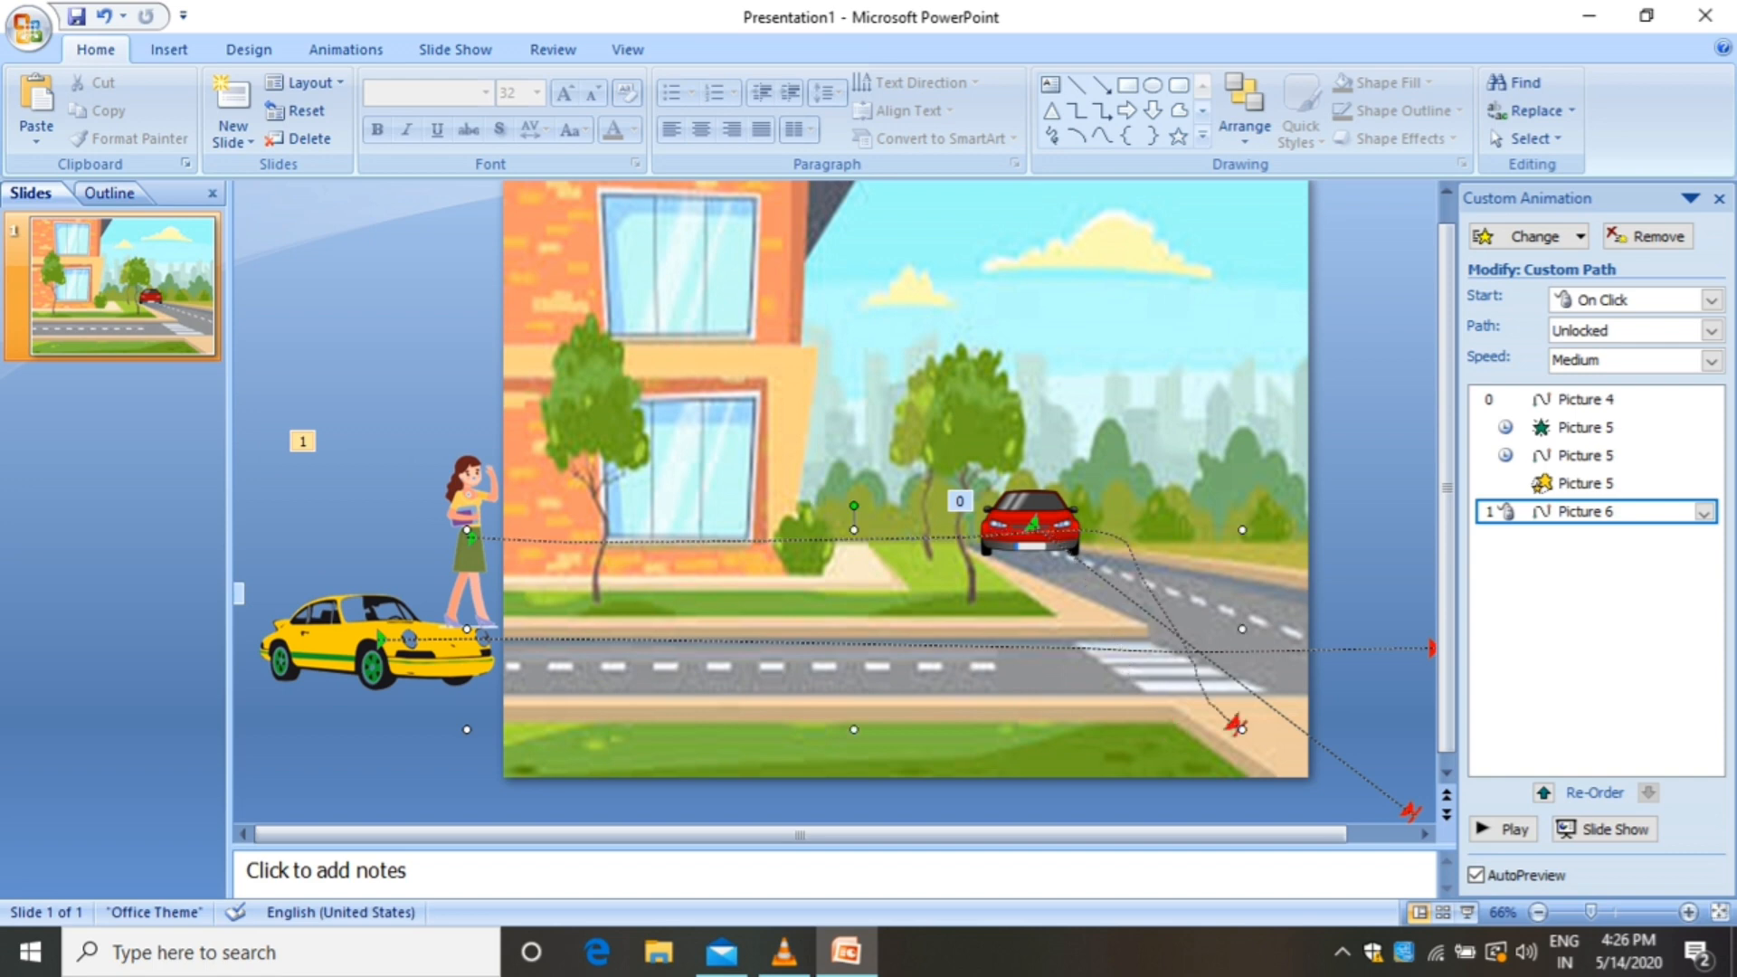
pyautogui.press('Down')
pyautogui.press('Down')
pyautogui.press('Down')
pyautogui.press('Down')
pyautogui.press('Down')
pyautogui.press('Down')
pyautogui.press('Down')
pyautogui.press('Down')
pyautogui.press('Down')
pyautogui.press('Down')
pyautogui.press('Down')
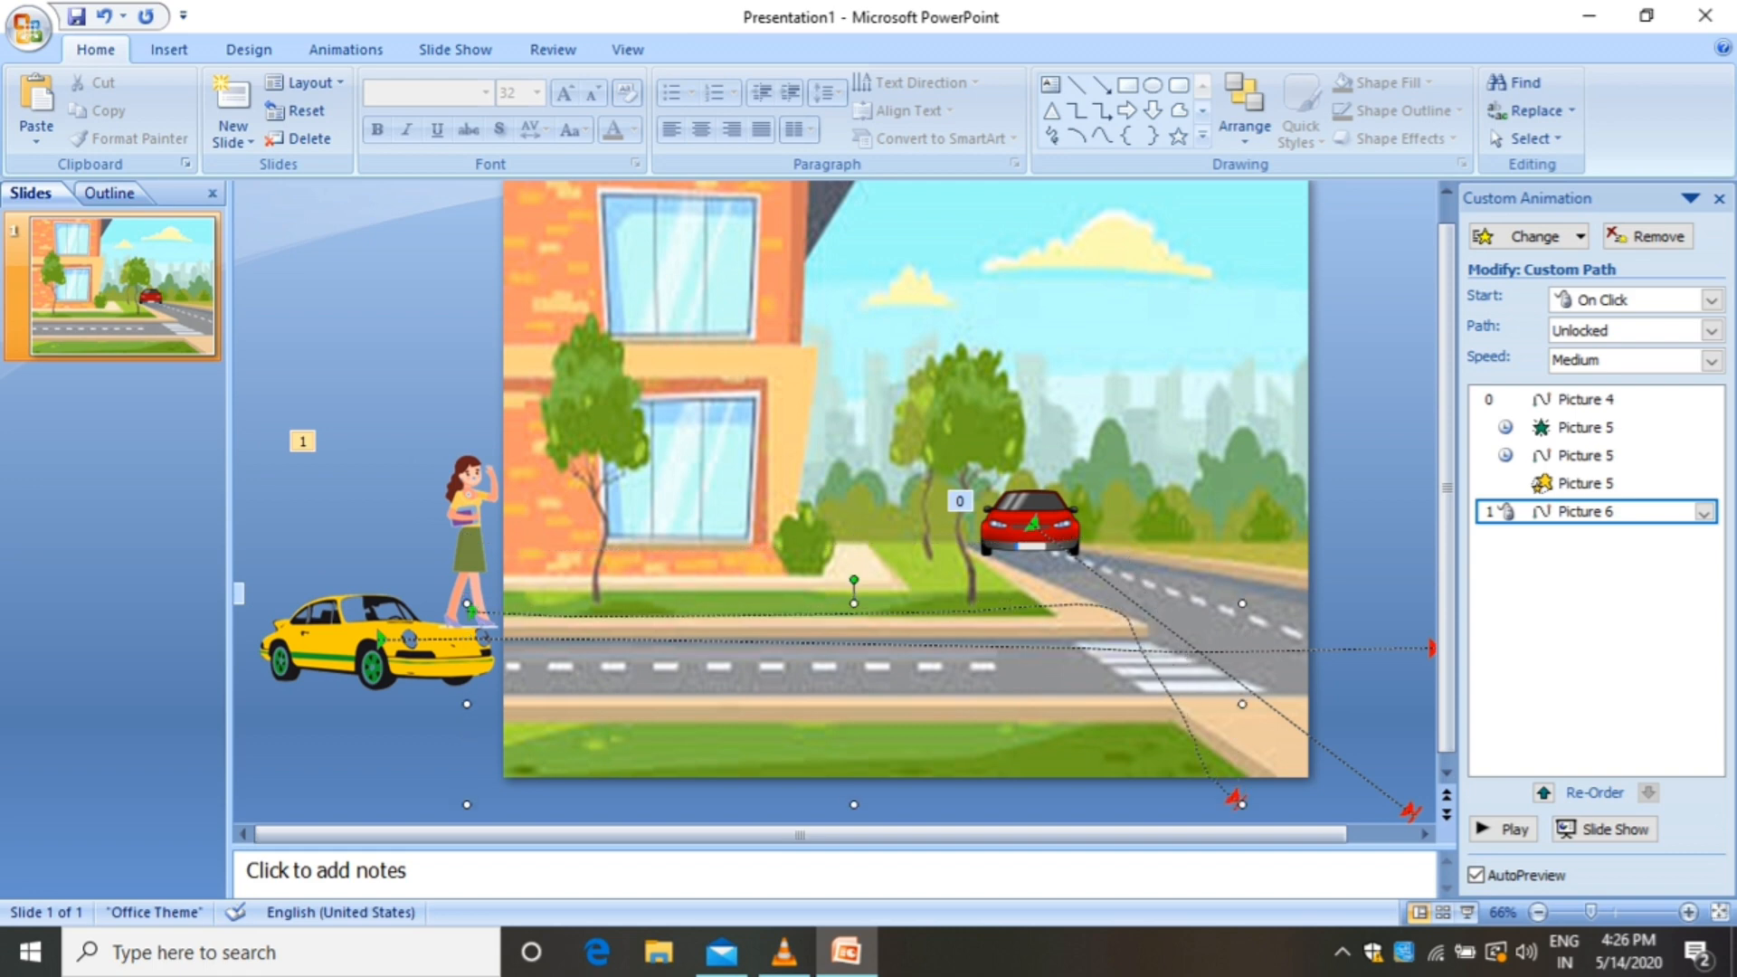
pyautogui.press('Right')
pyautogui.press('Right')
pyautogui.press('Right')
pyautogui.press('Down')
pyautogui.press('Down')
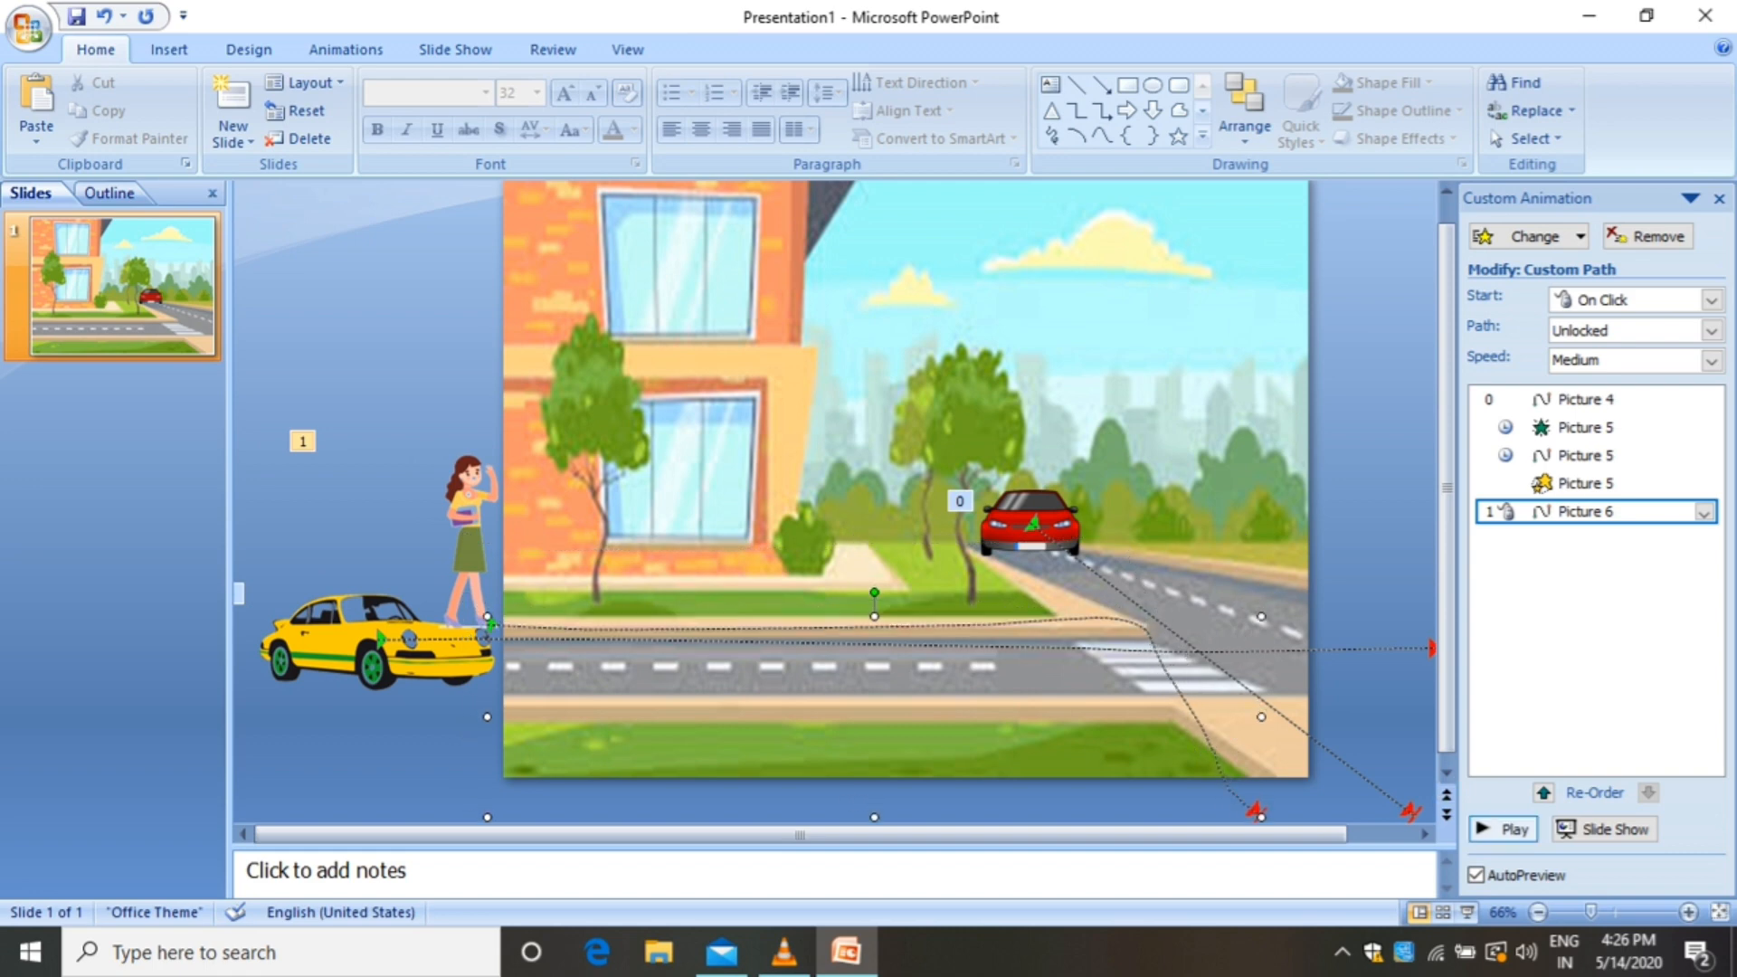
pyautogui.click(1504, 828)
# Insert the picture lady3 from the recent files, shrink it to 2.51 by 1.48 inches and place it off the slide's right edge
pyautogui.click(169, 50)
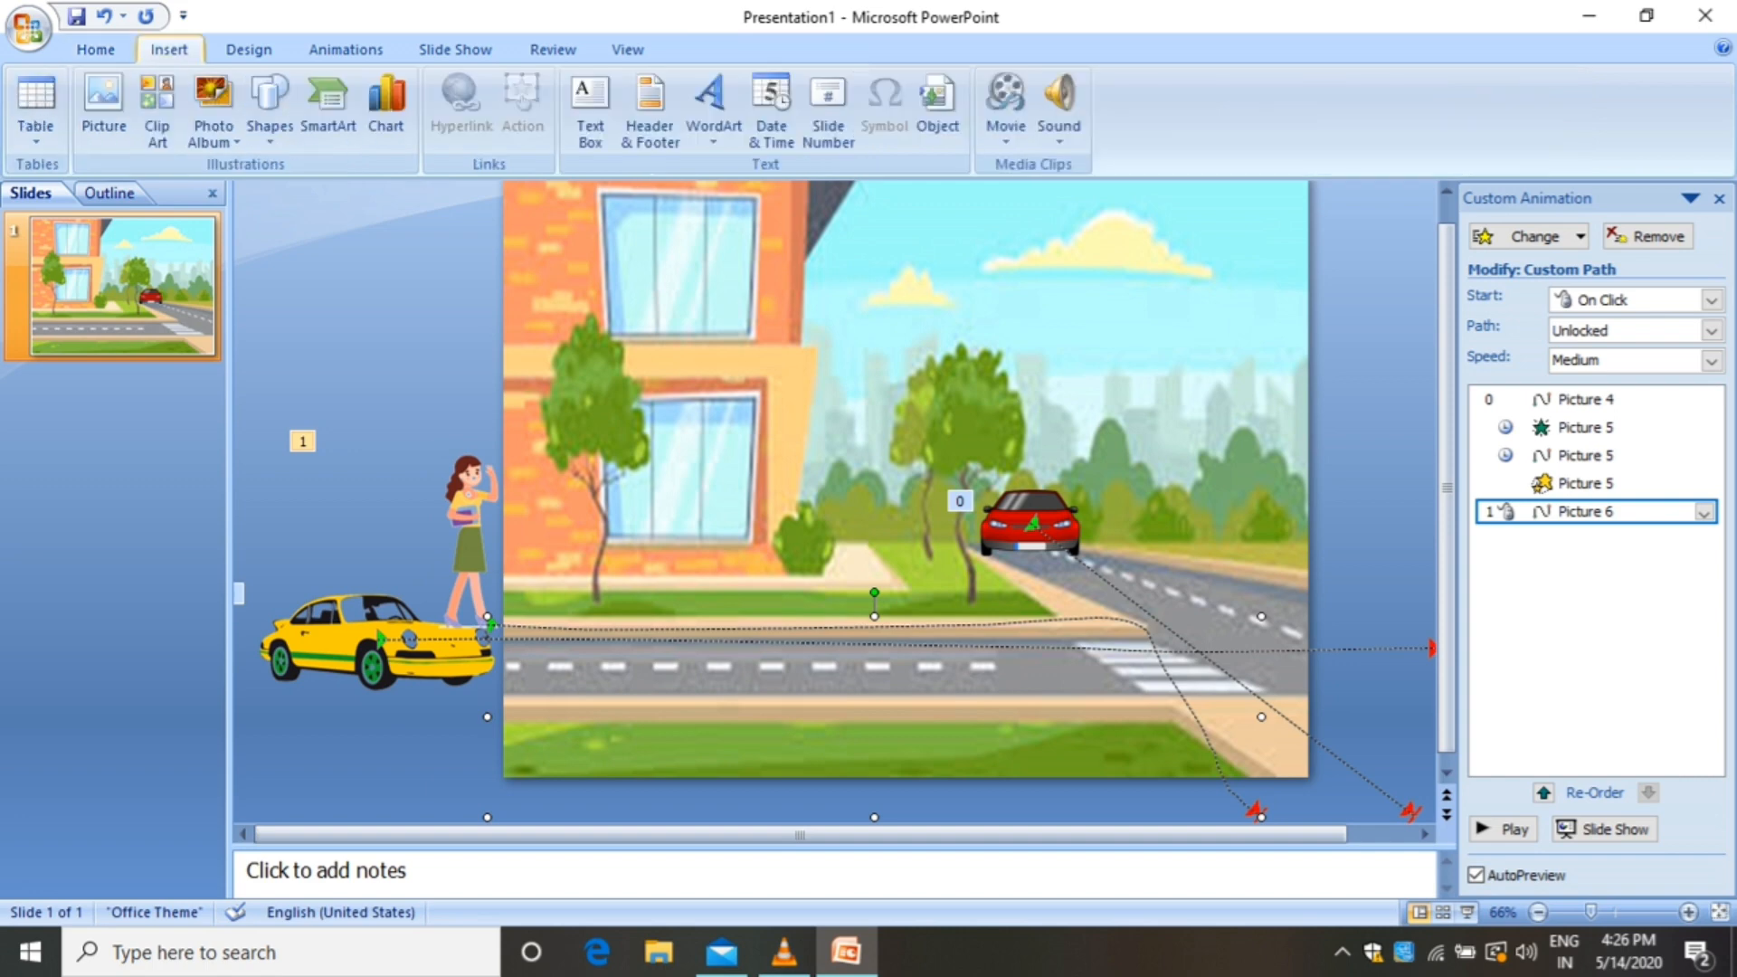
pyautogui.click(103, 104)
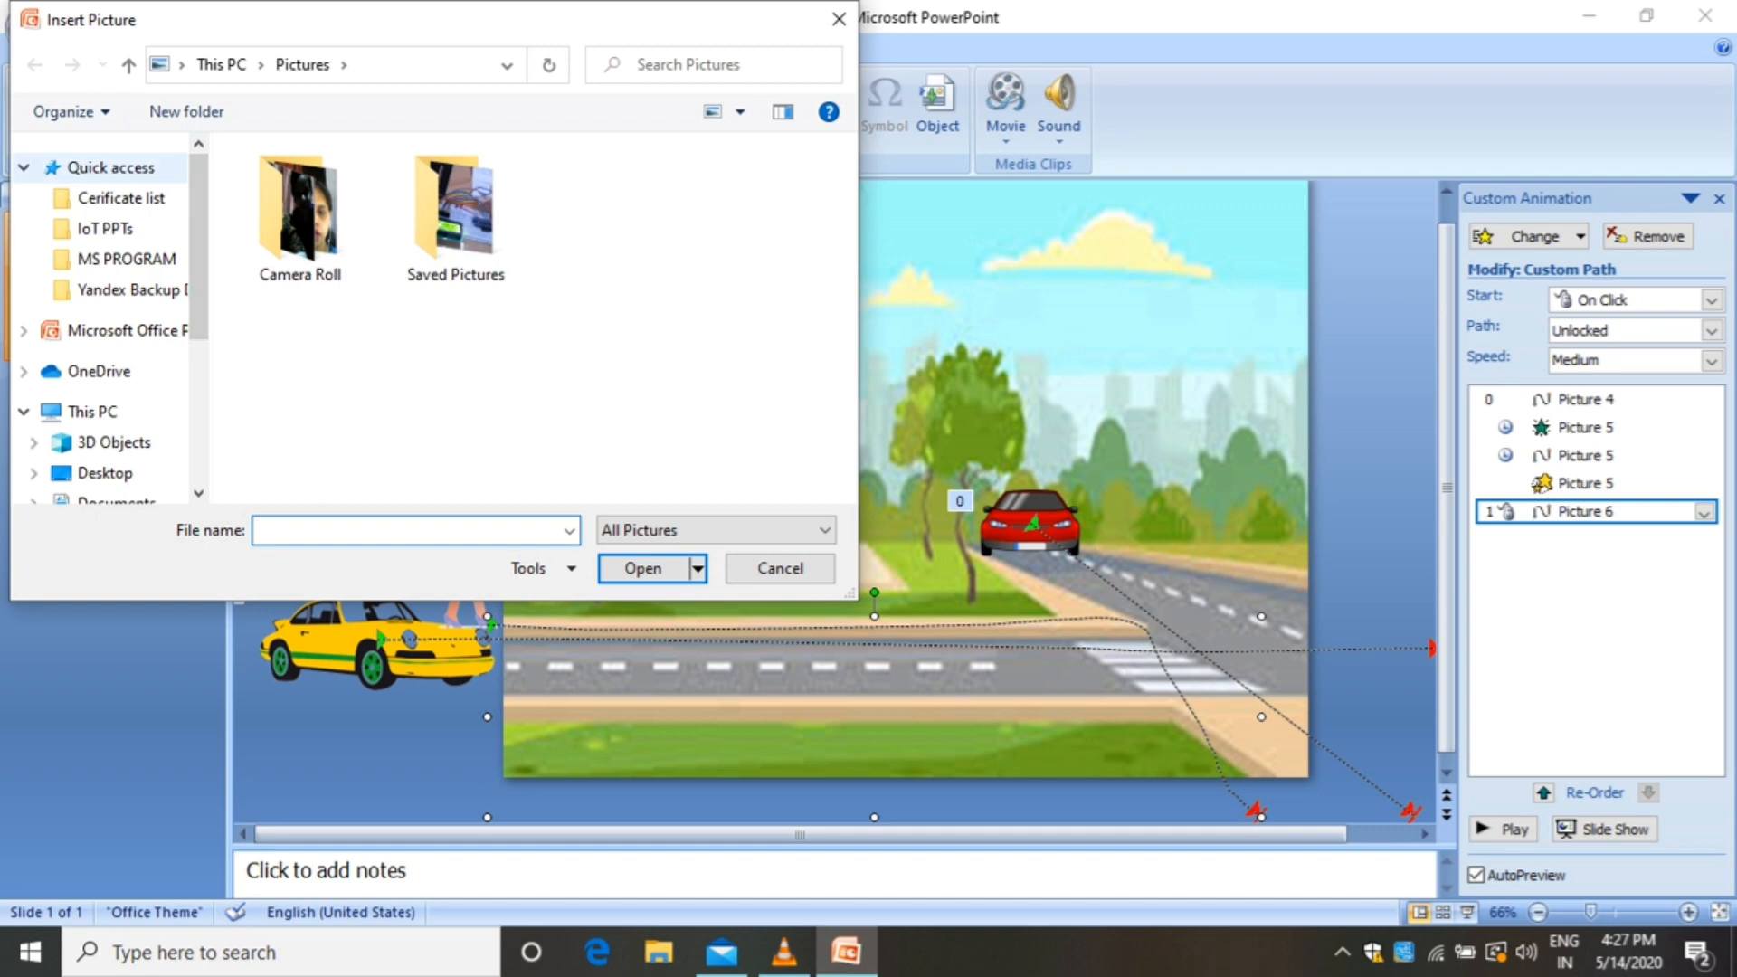
pyautogui.click(111, 168)
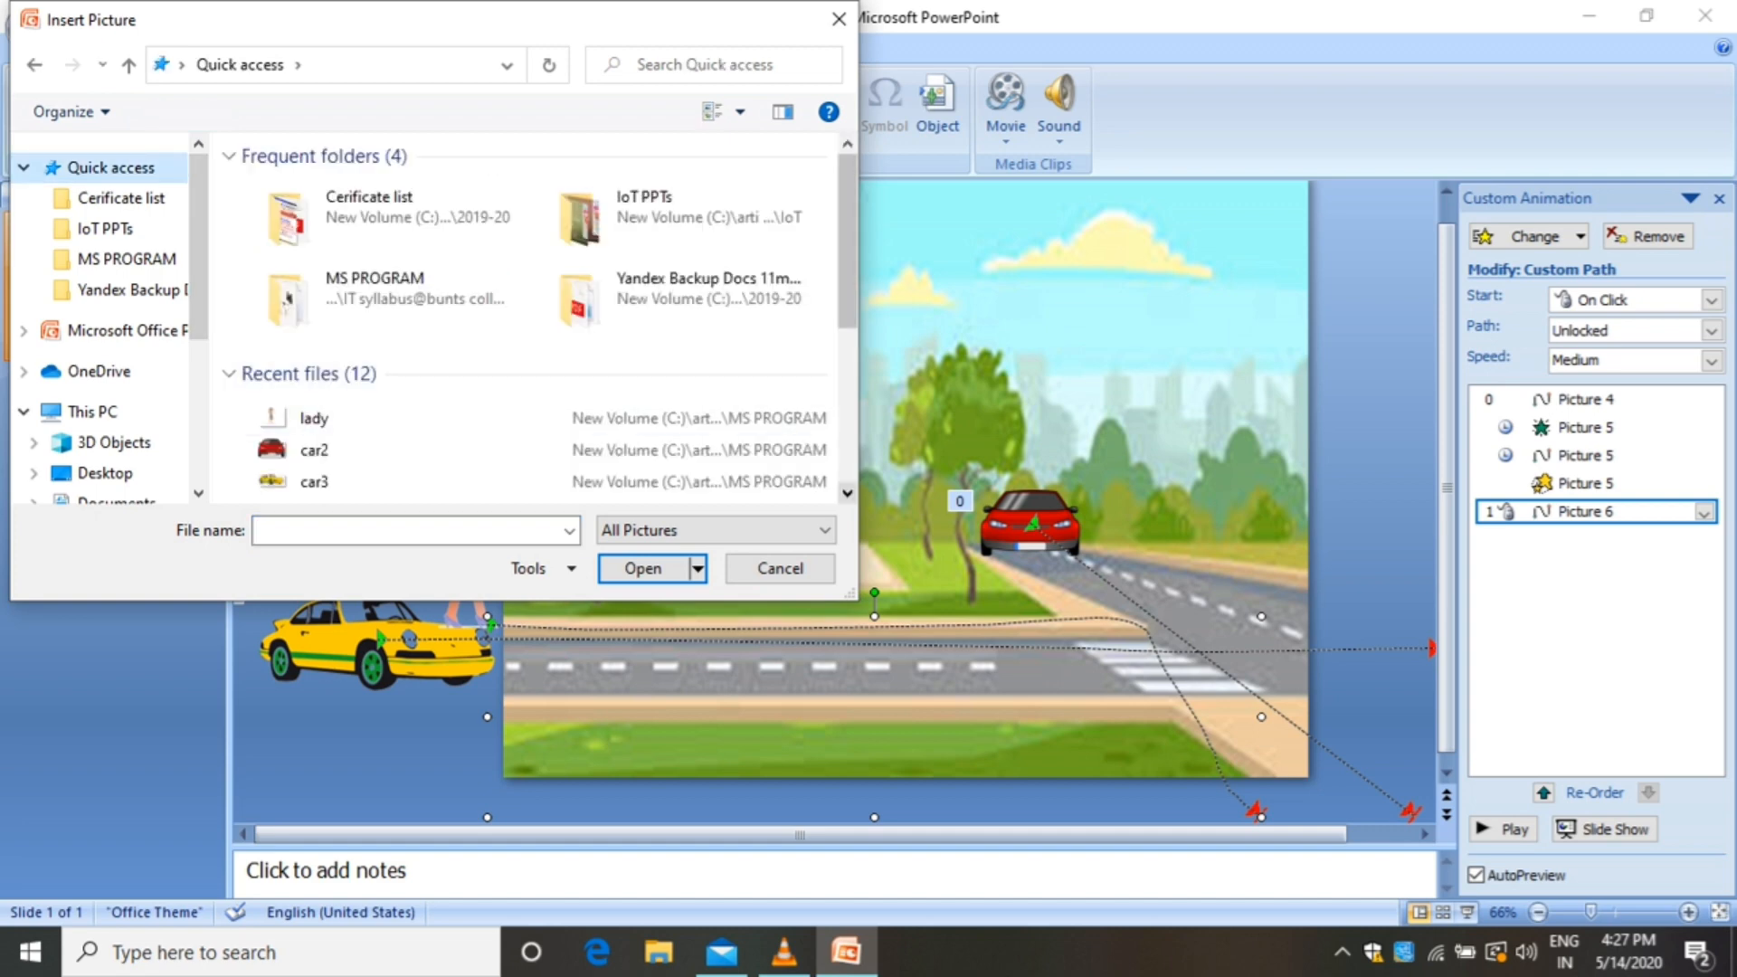
pyautogui.scroll(-1, 538, 314)
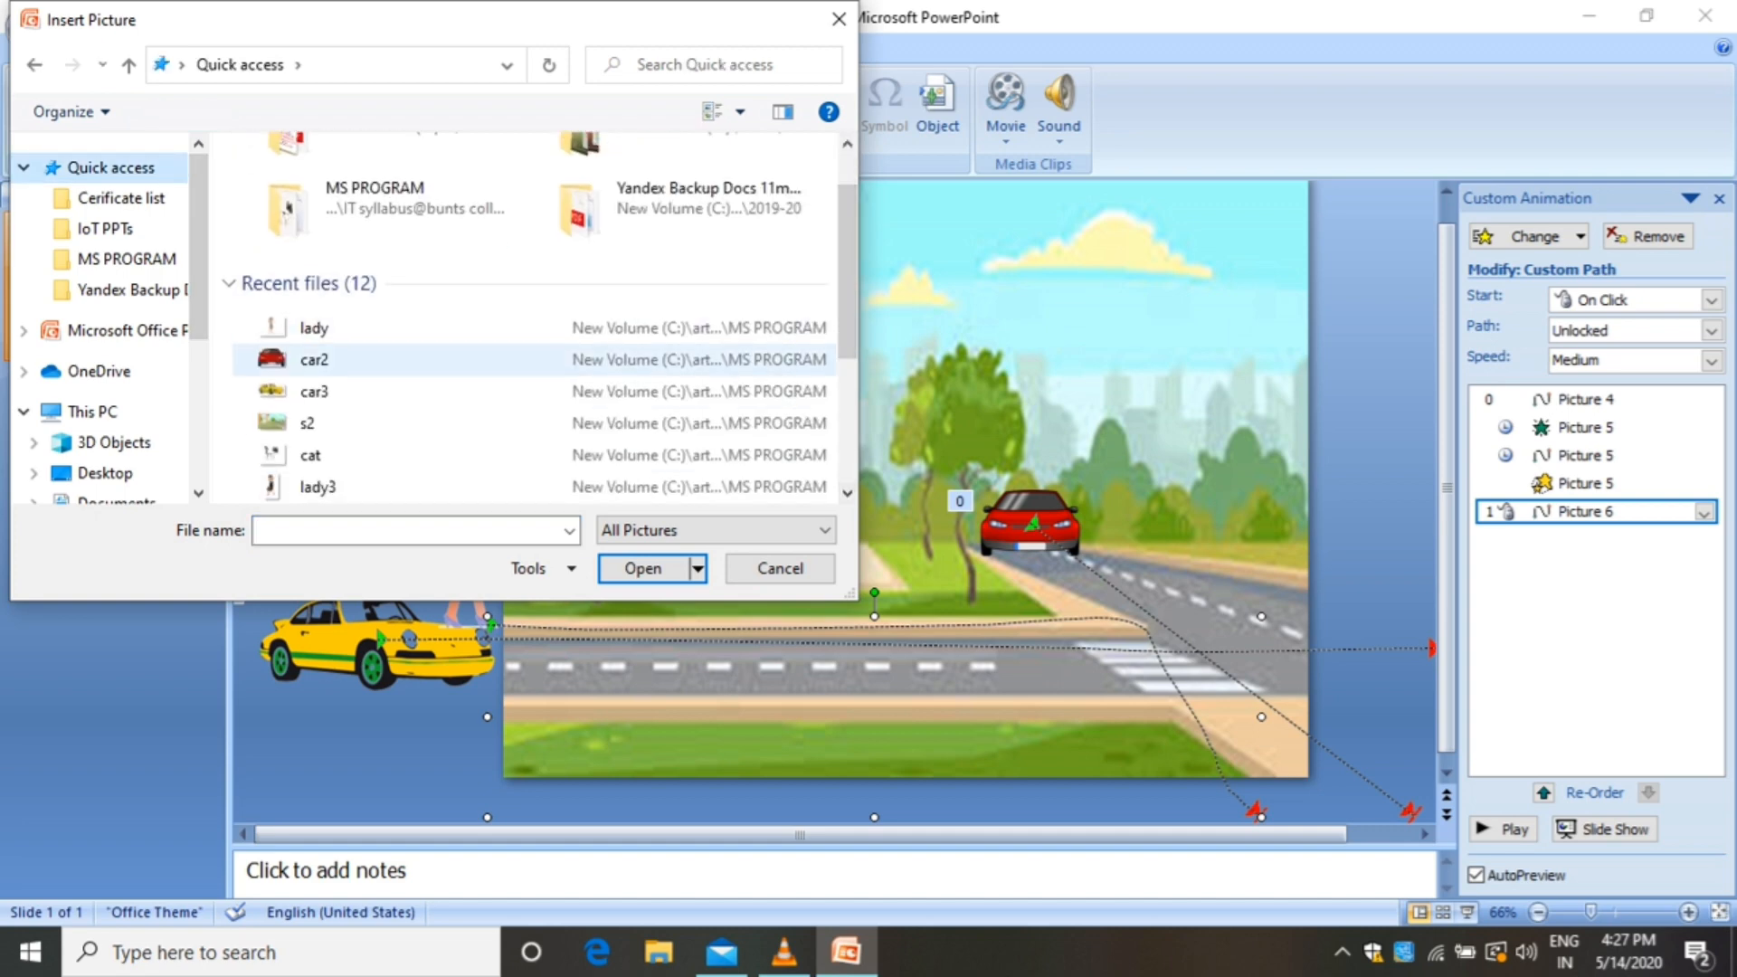
pyautogui.click(319, 488)
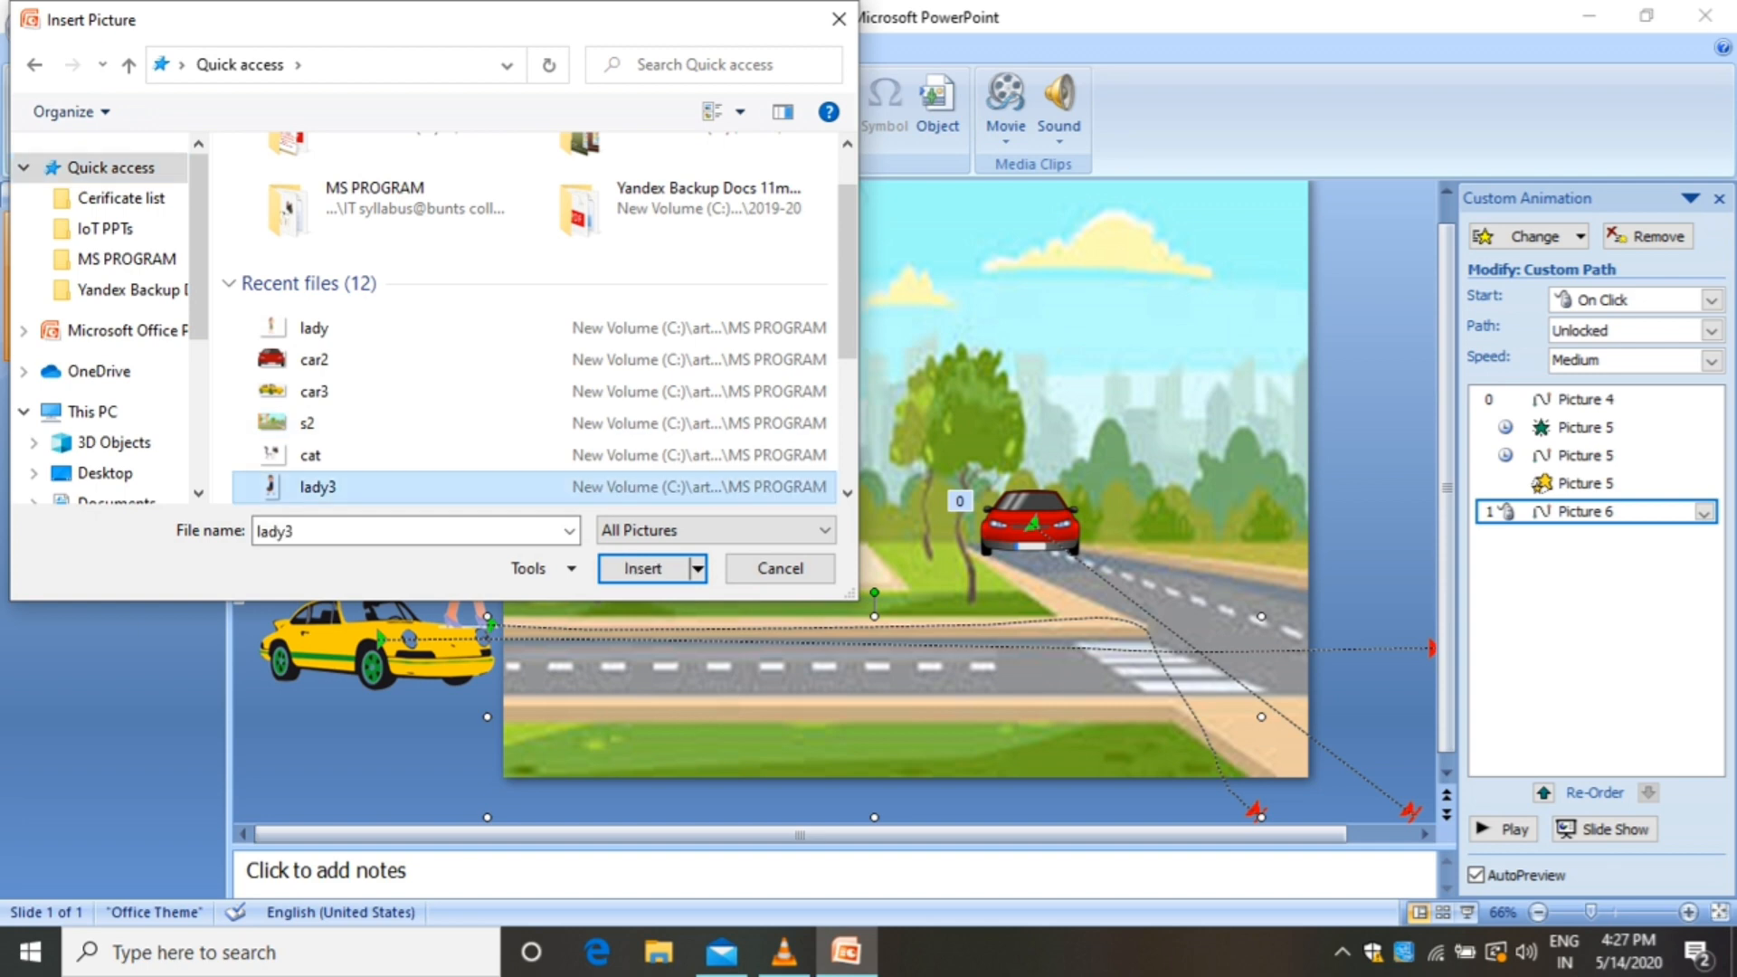
pyautogui.click(642, 568)
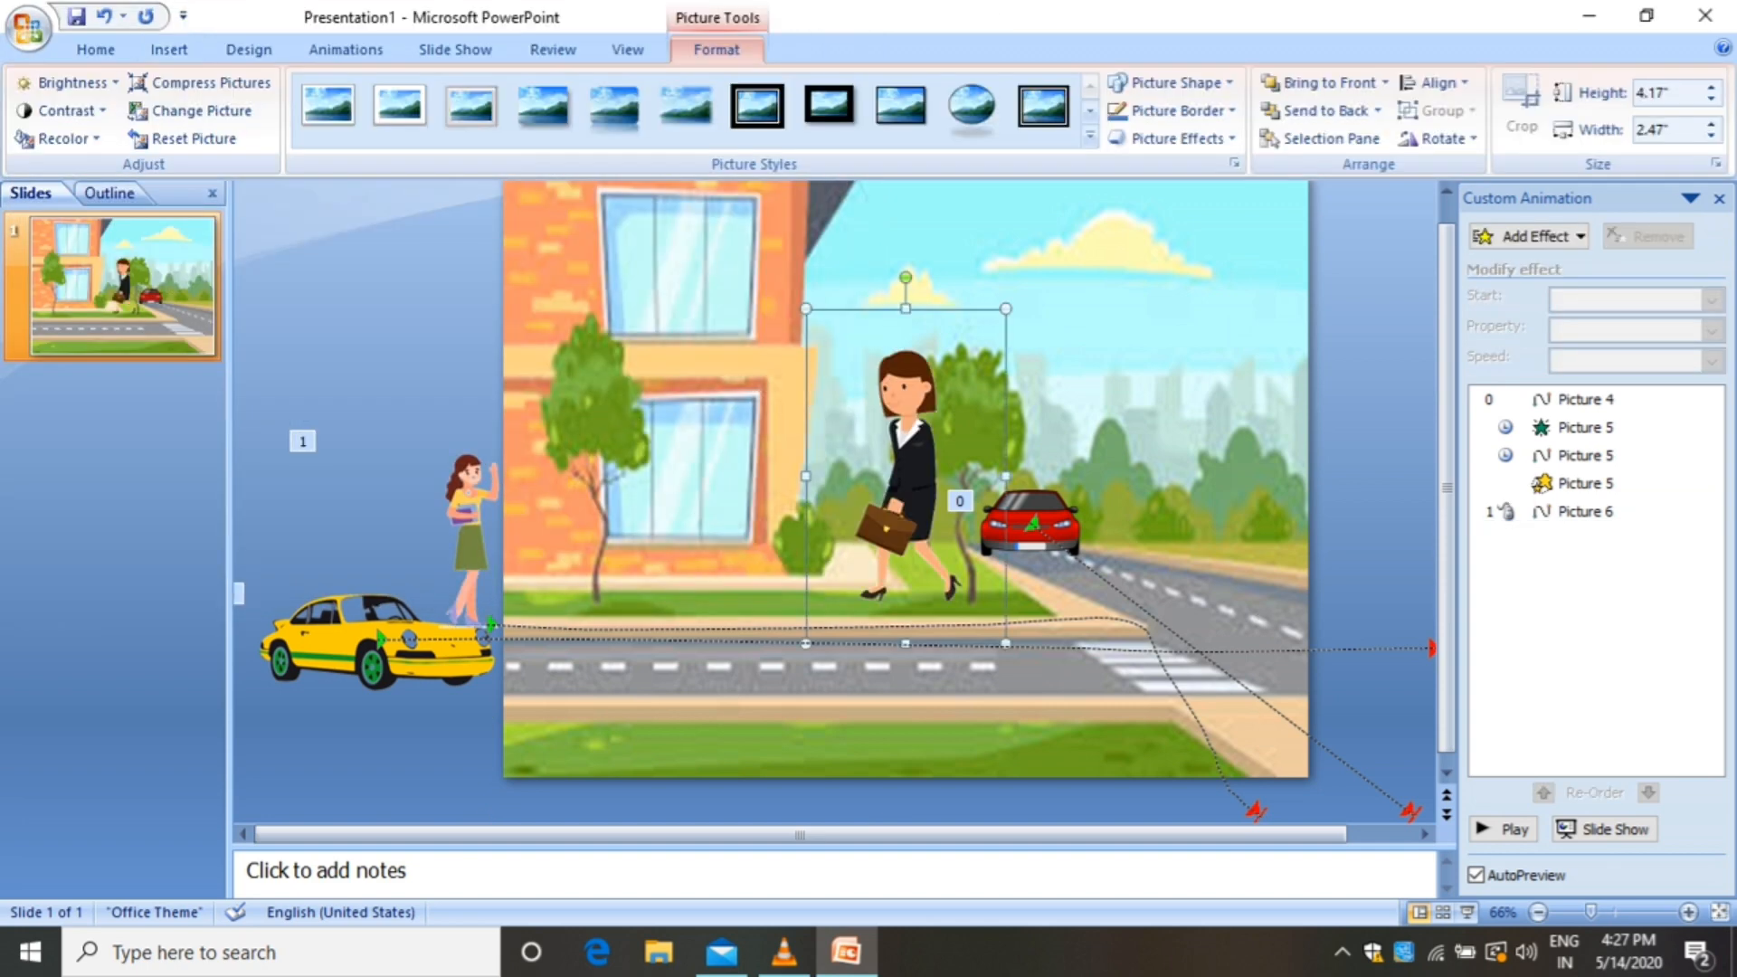
pyautogui.moveTo(1006, 308); pyautogui.dragTo(926, 441)
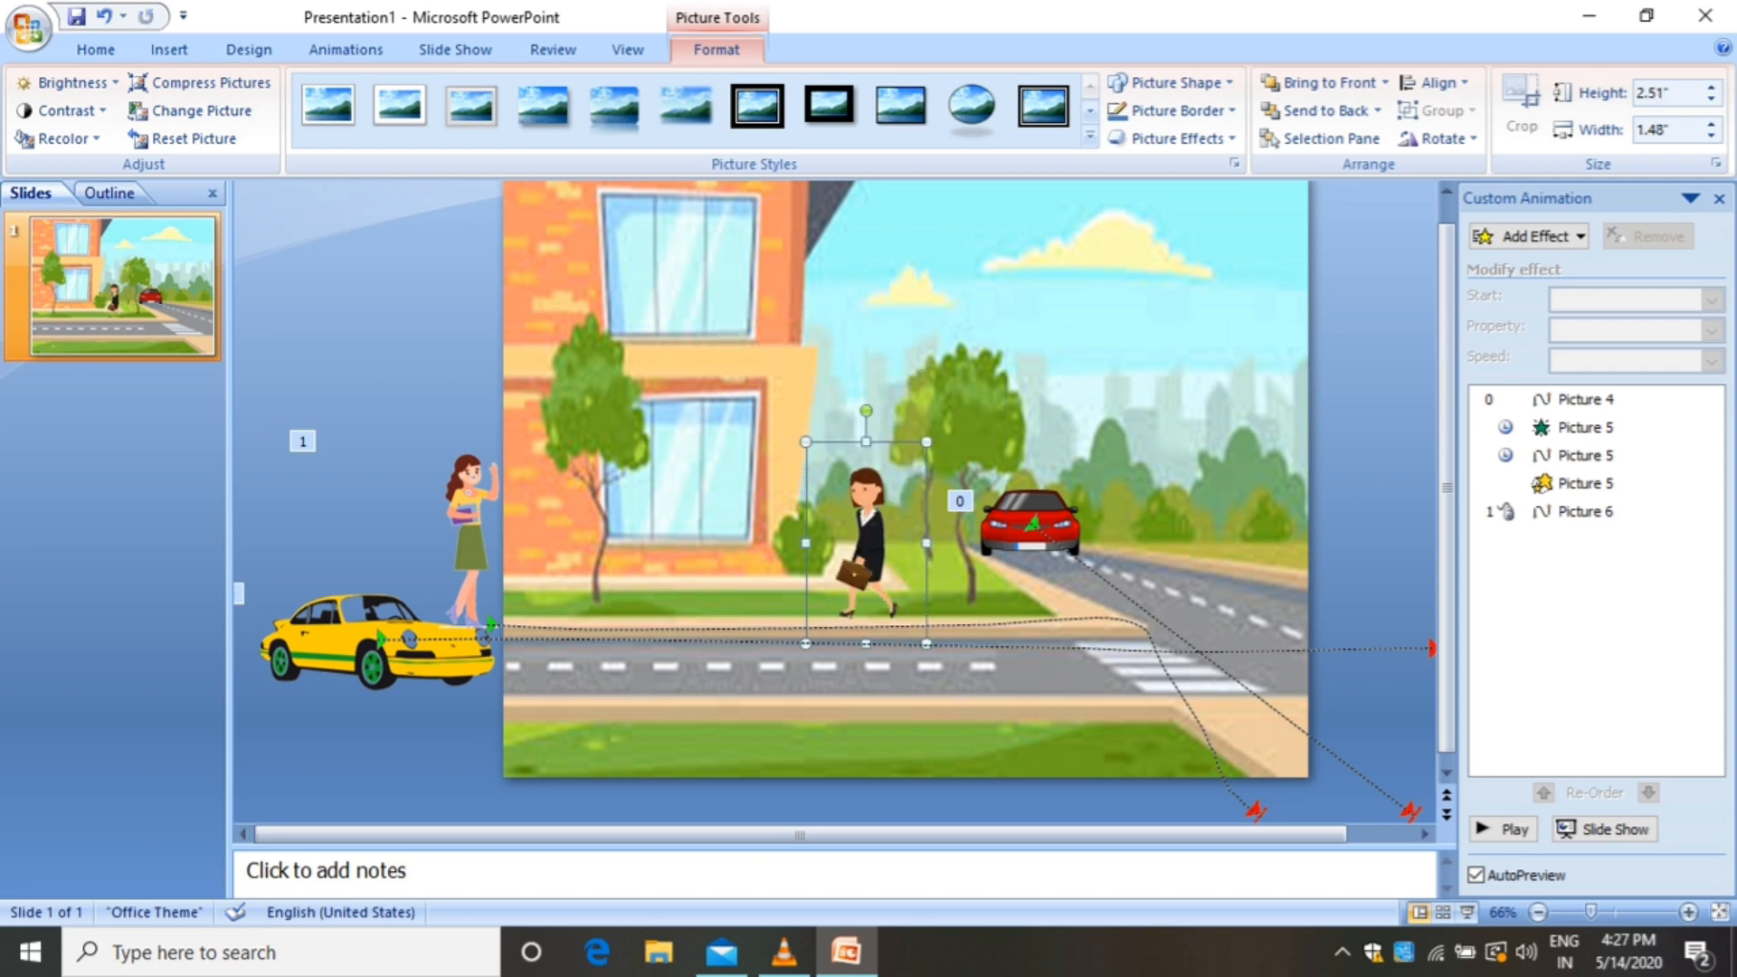
pyautogui.moveTo(865, 542); pyautogui.dragTo(1348, 643)
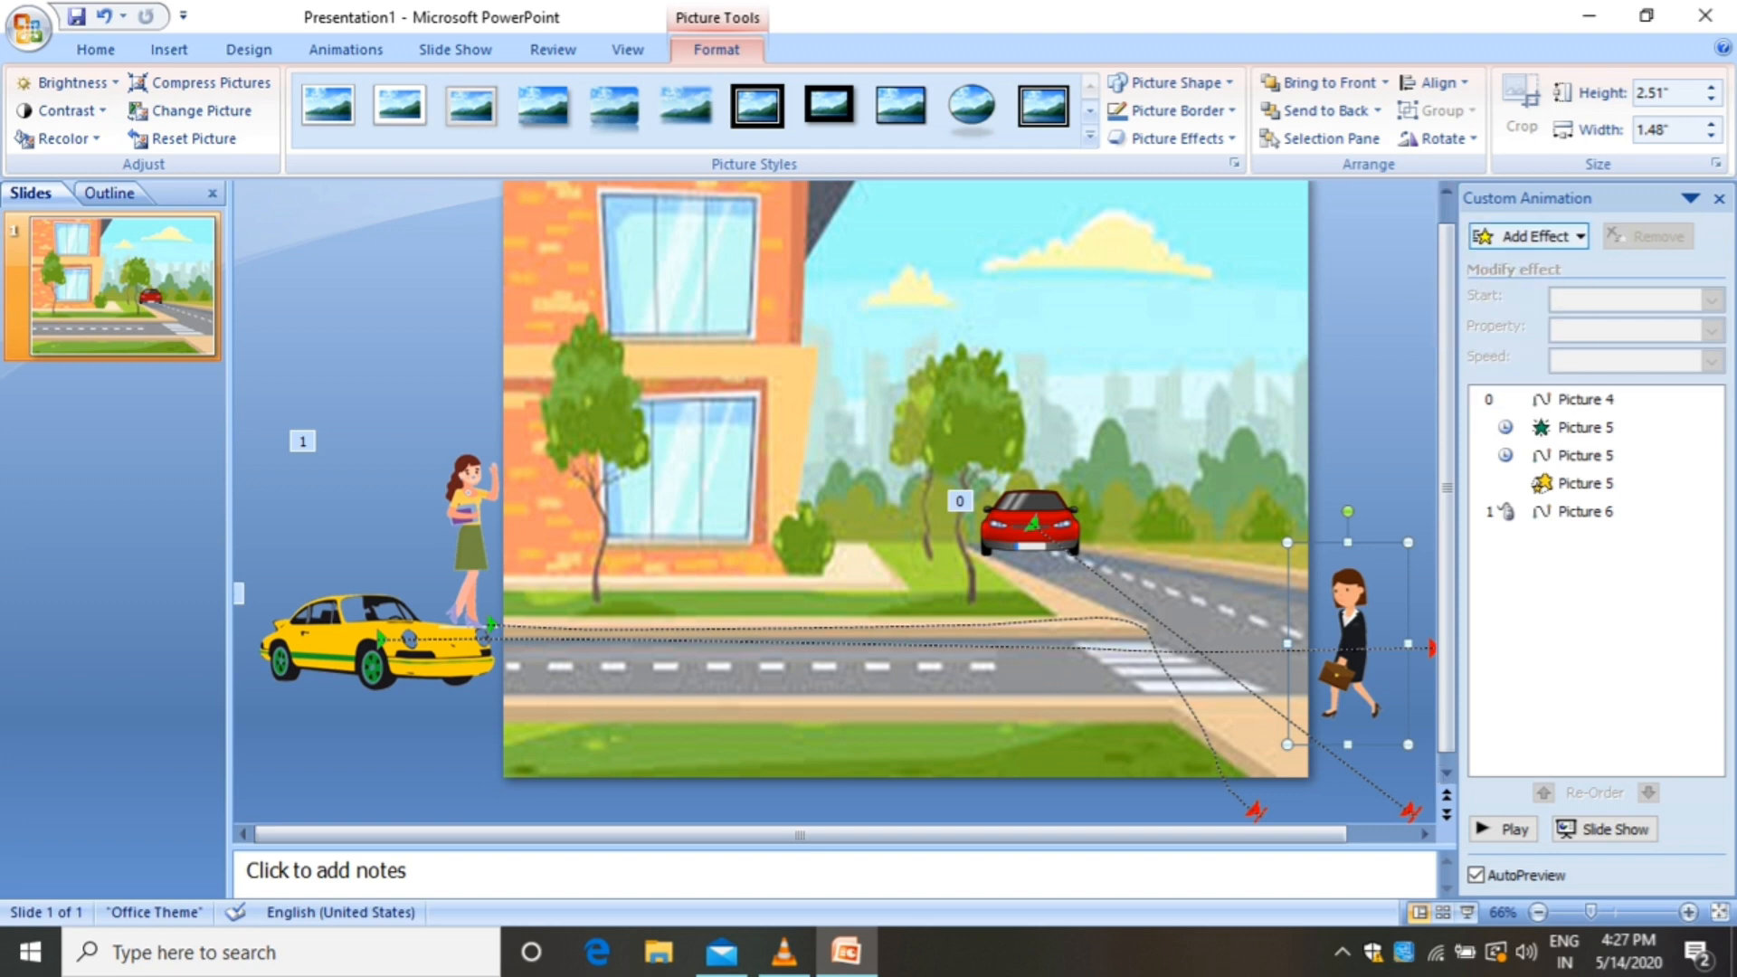
# Draw a straight custom motion path for the businesswoman across the road, ending beyond the slide's left edge just below the yellow car
pyautogui.click(1529, 237)
pyautogui.moveTo(1515, 354)
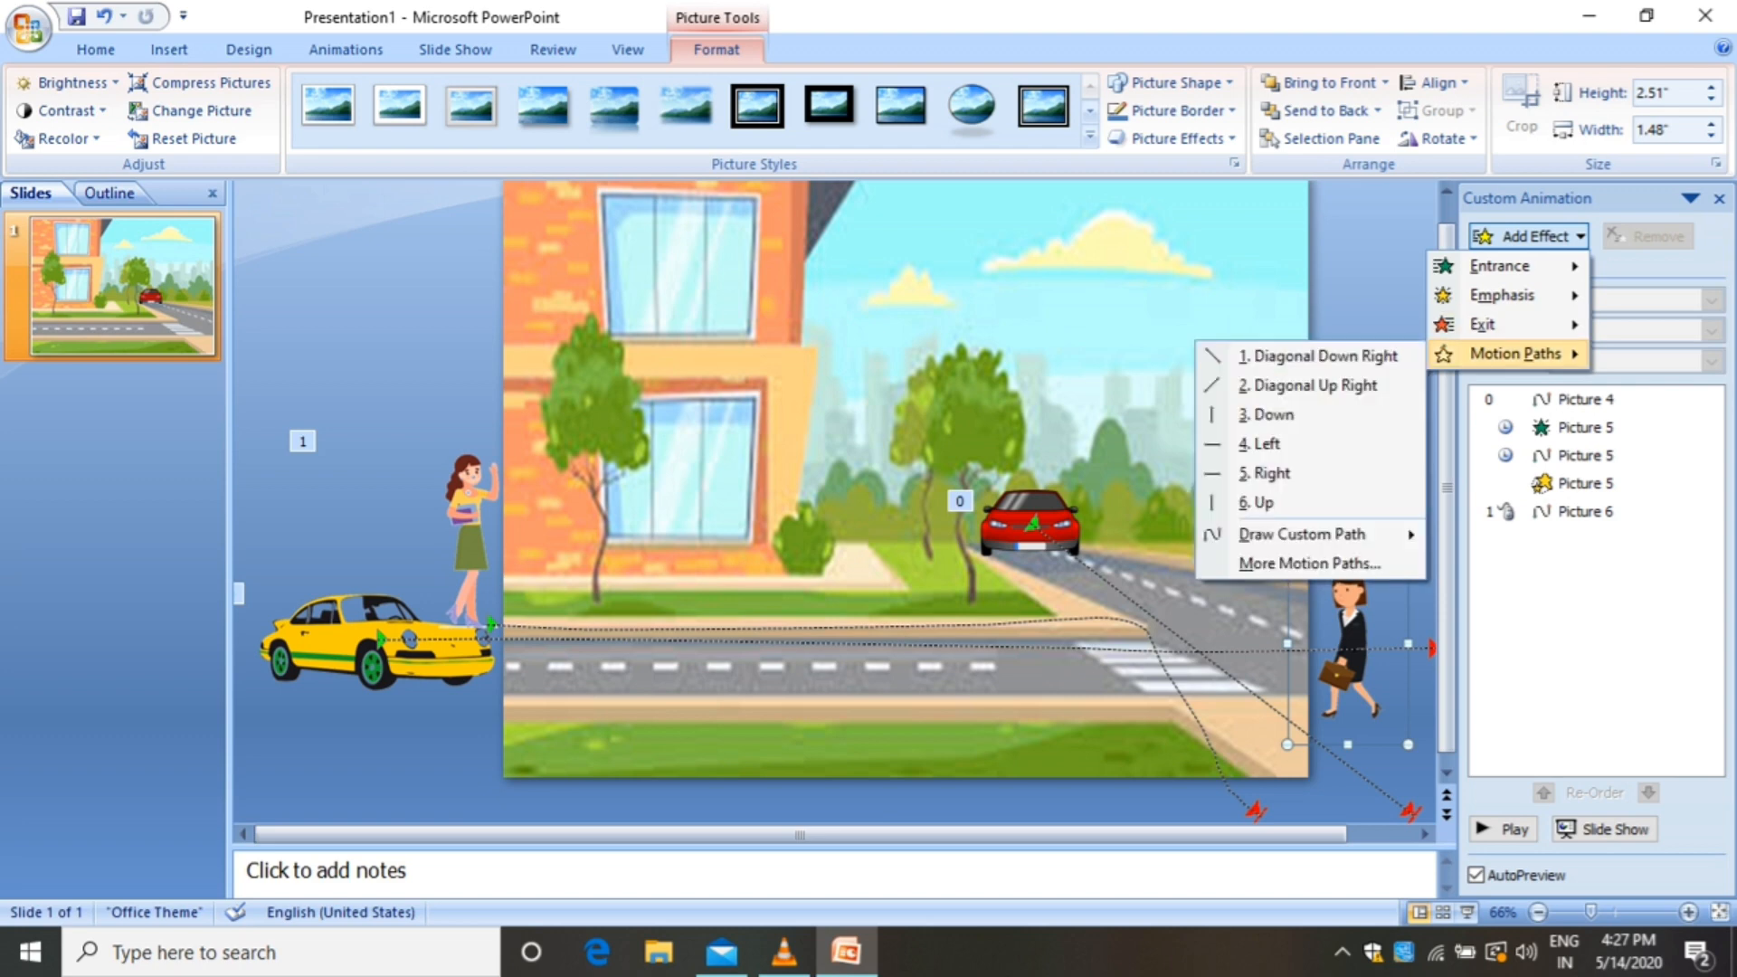
pyautogui.moveTo(1302, 535)
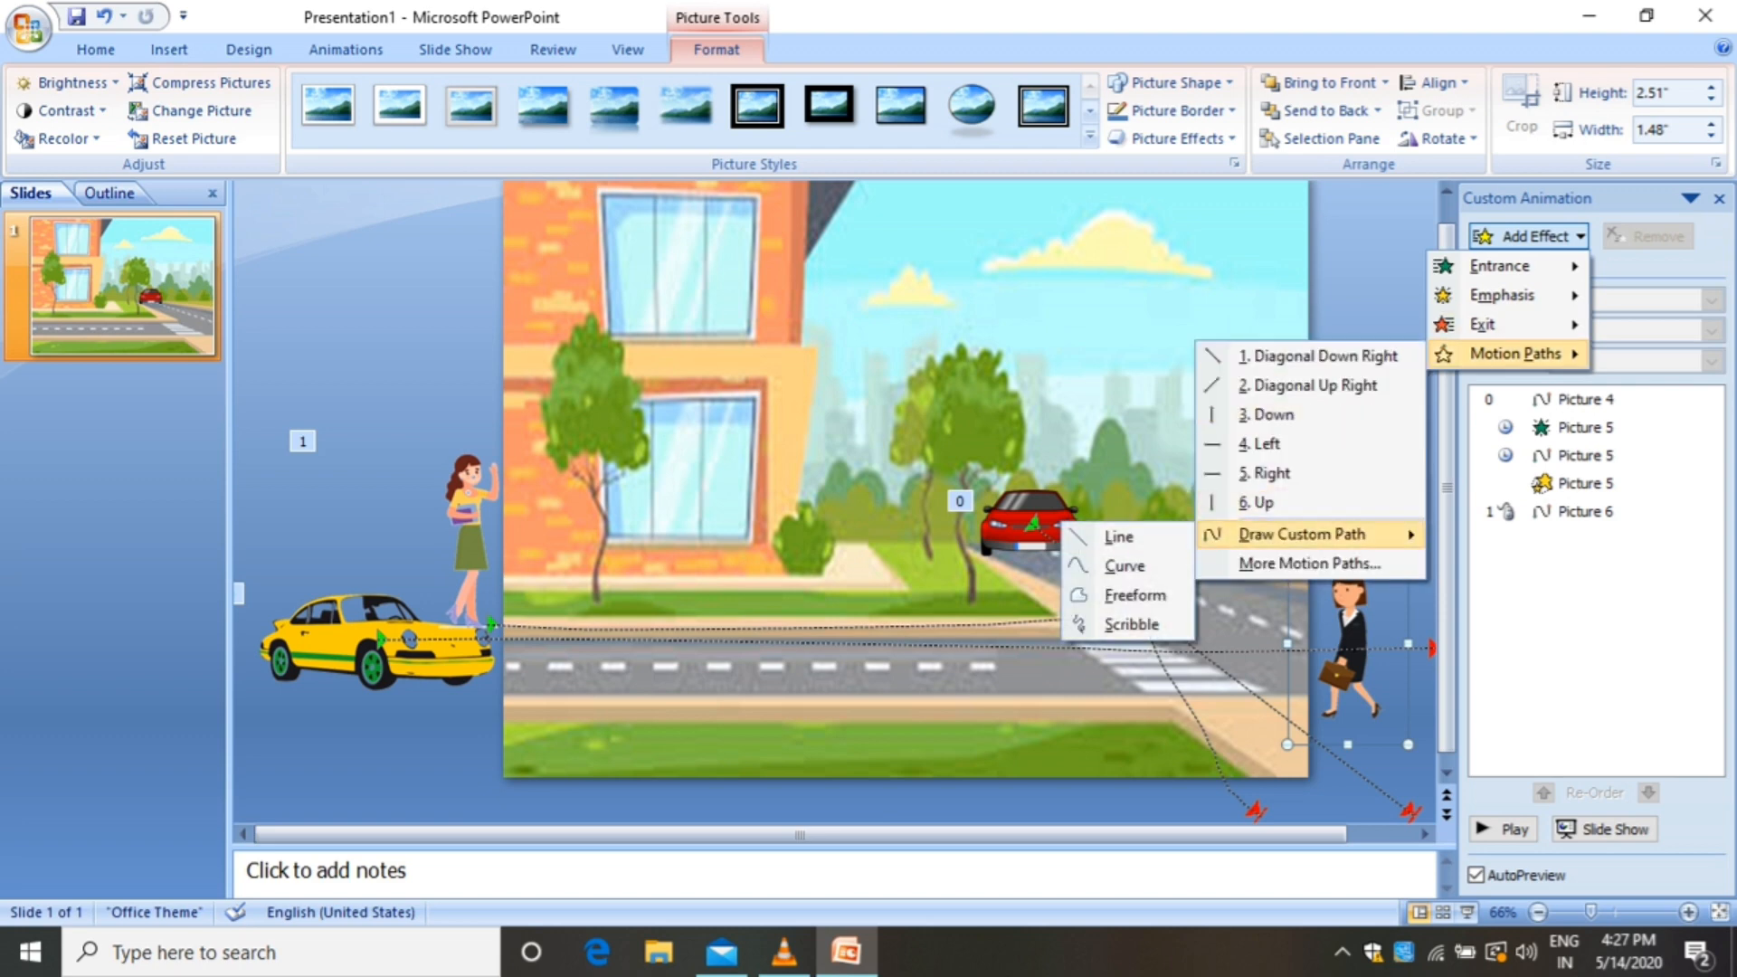
pyautogui.click(1118, 536)
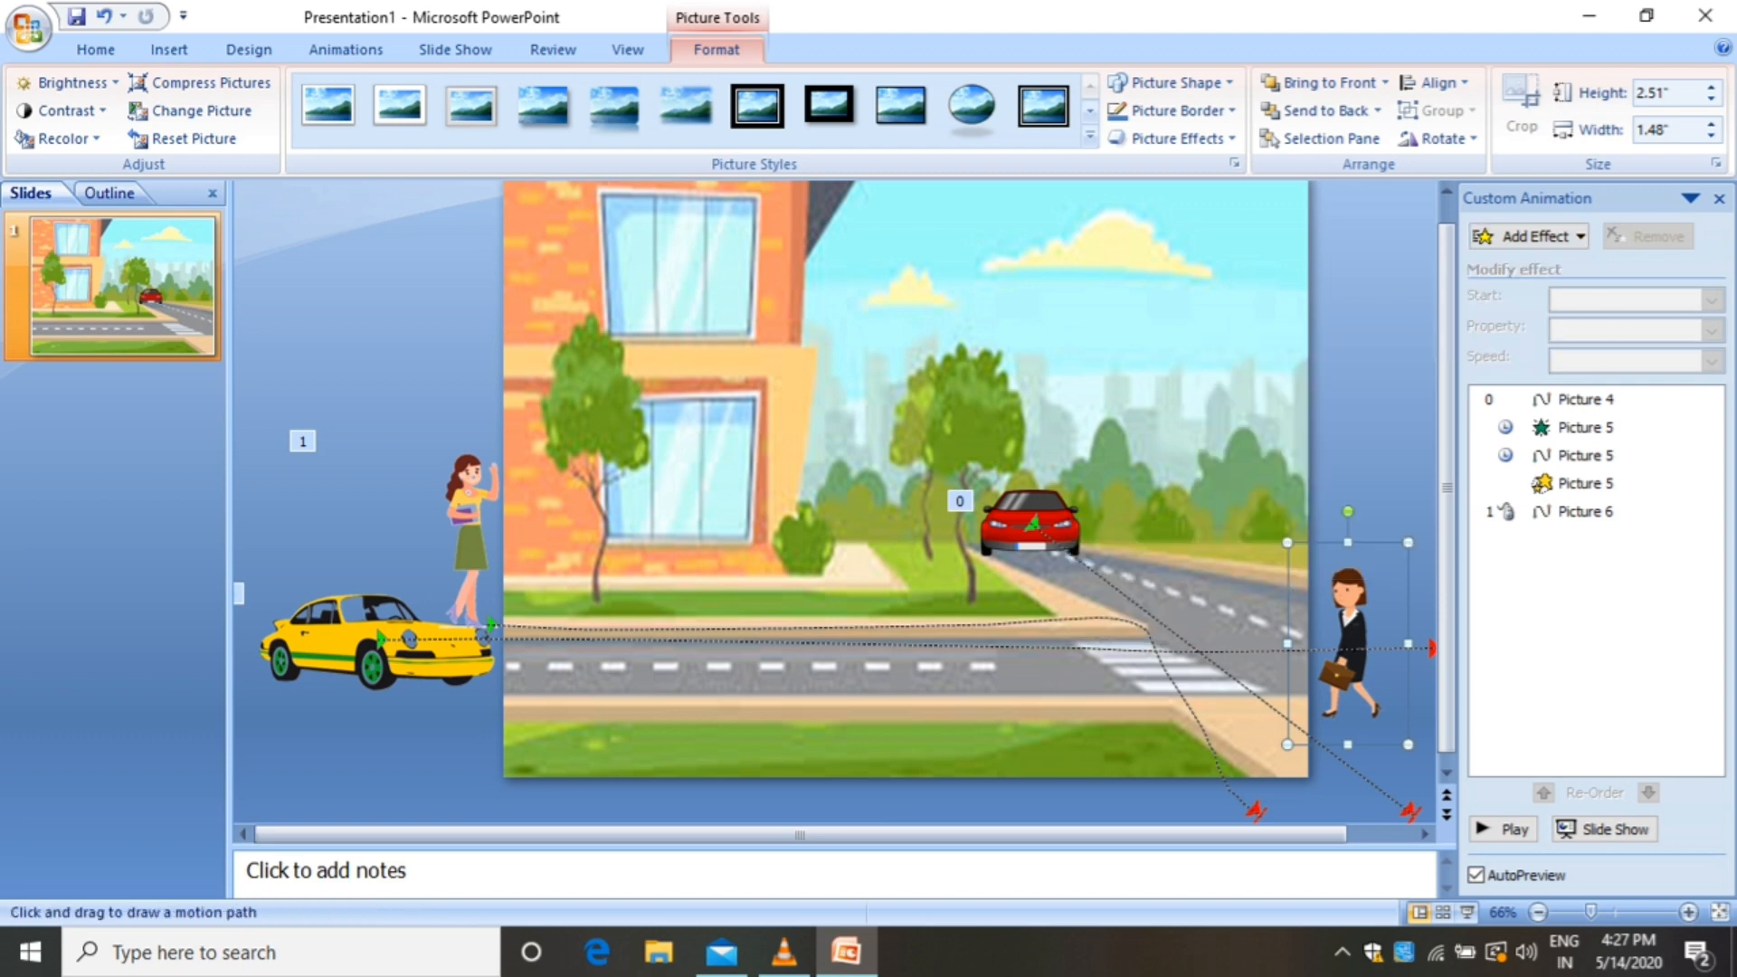
pyautogui.moveTo(1346, 705); pyautogui.dragTo(423, 698)
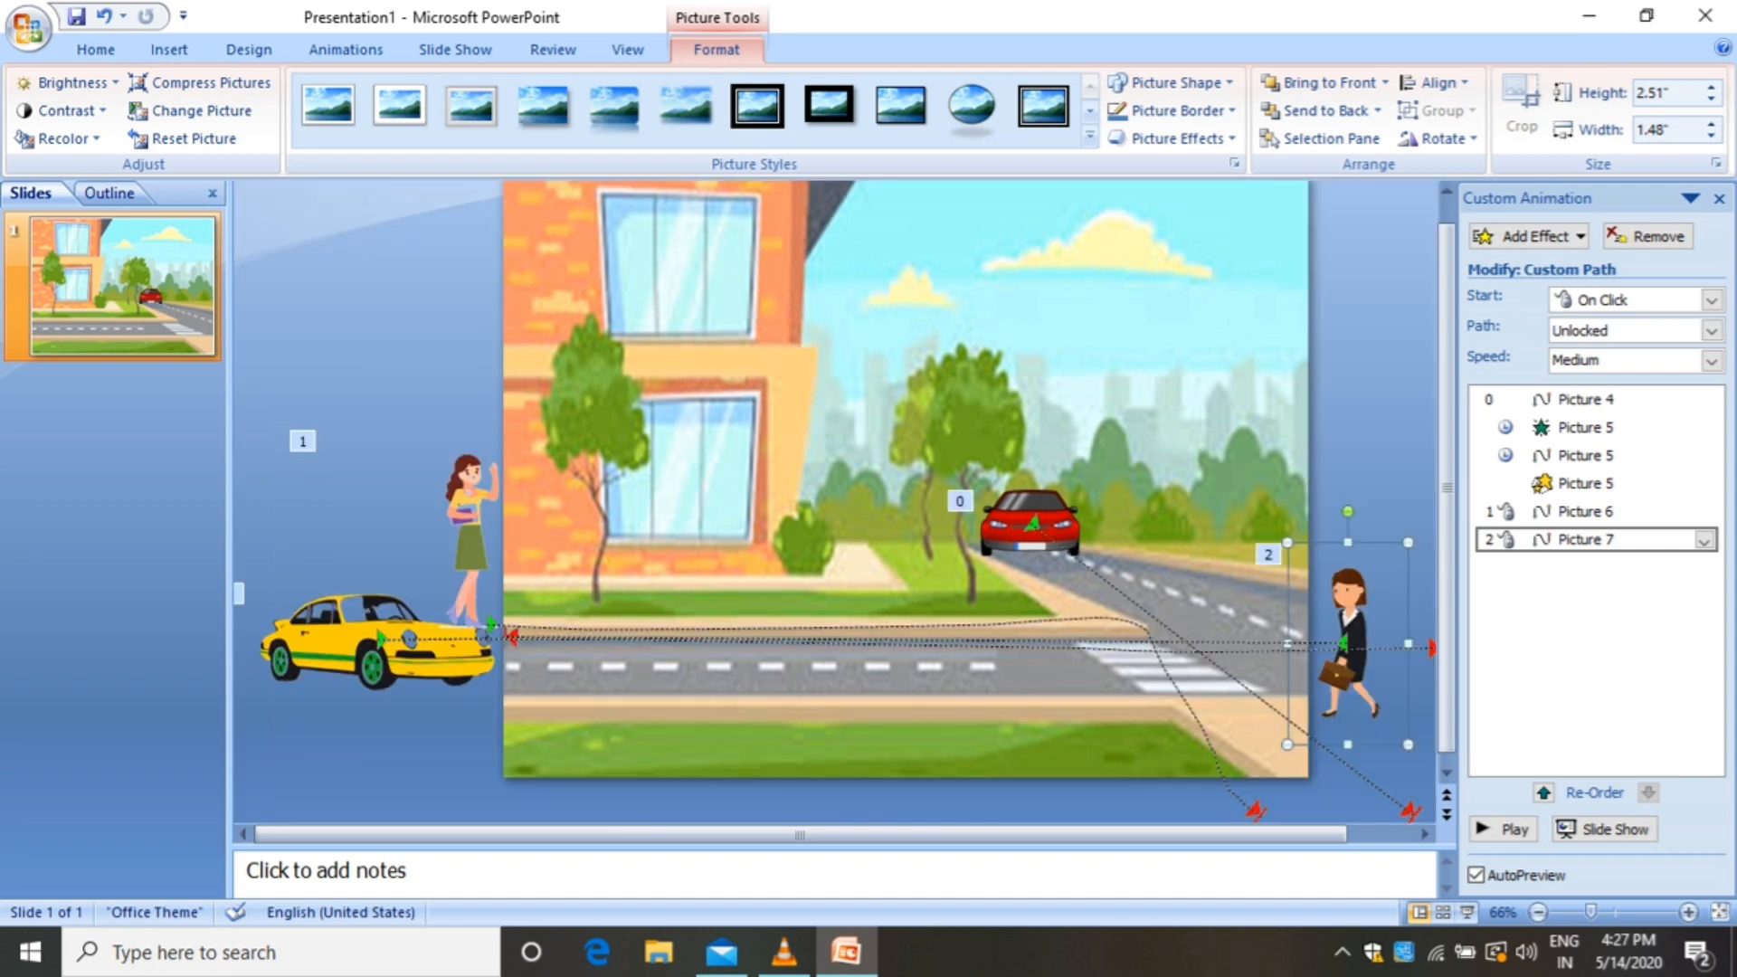
pyautogui.click(1592, 540)
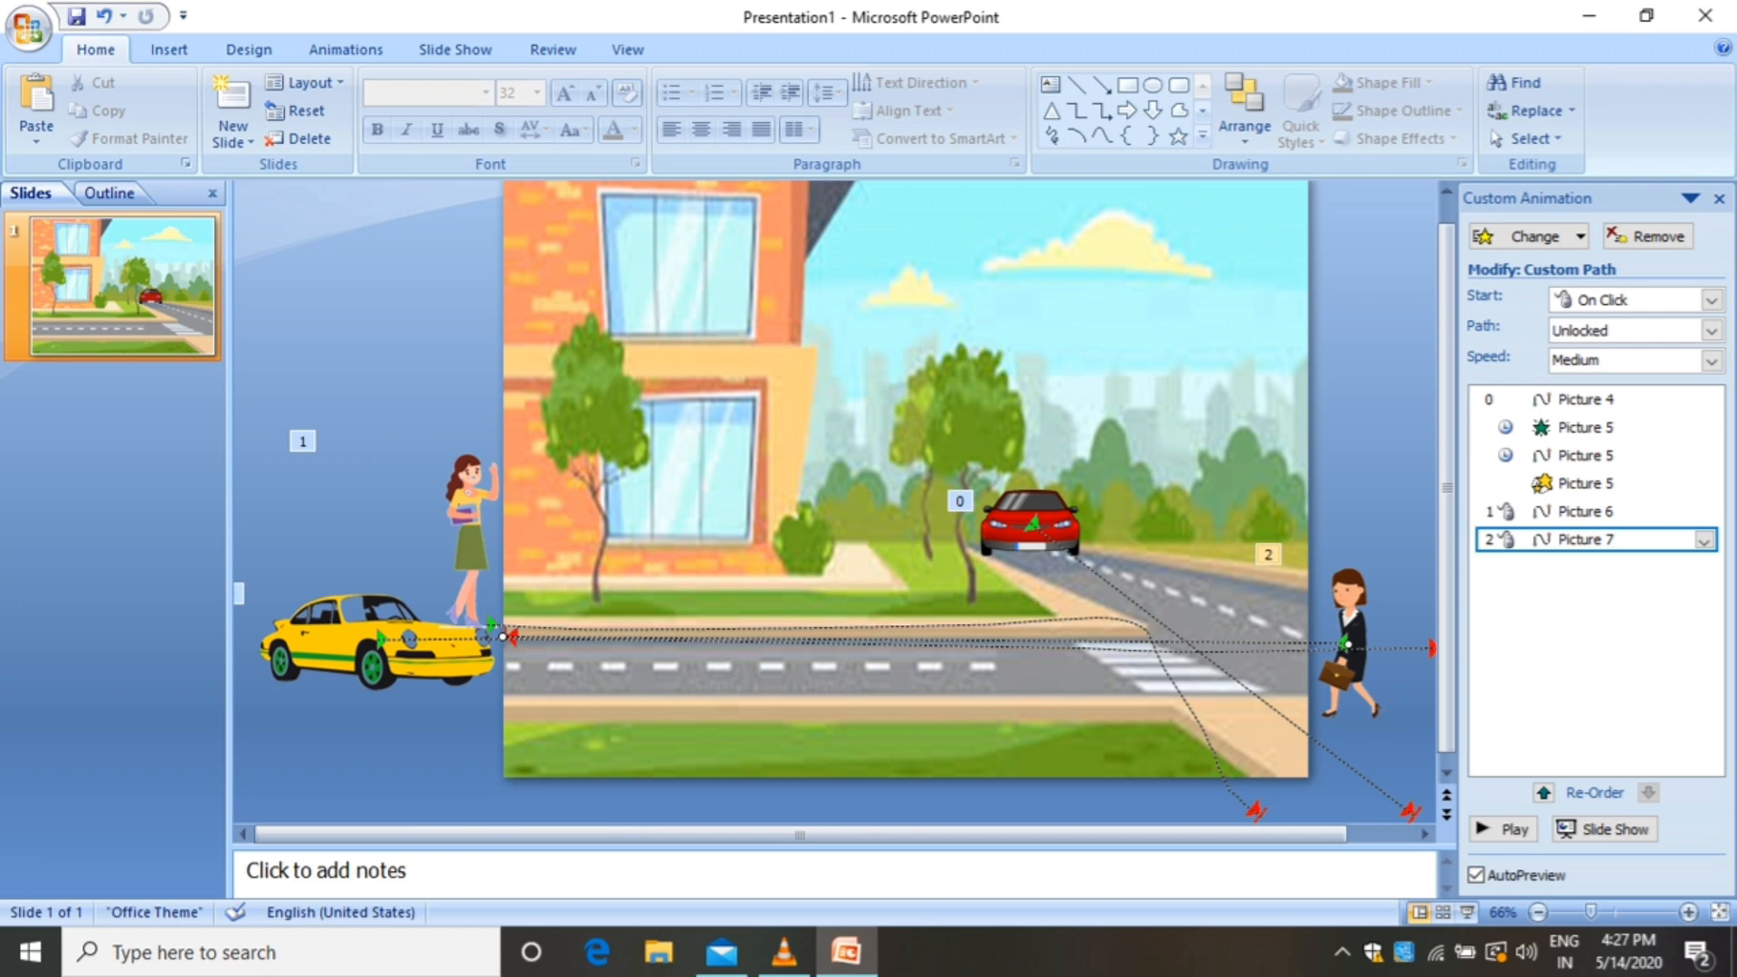
pyautogui.moveTo(503, 637); pyautogui.dragTo(396, 710)
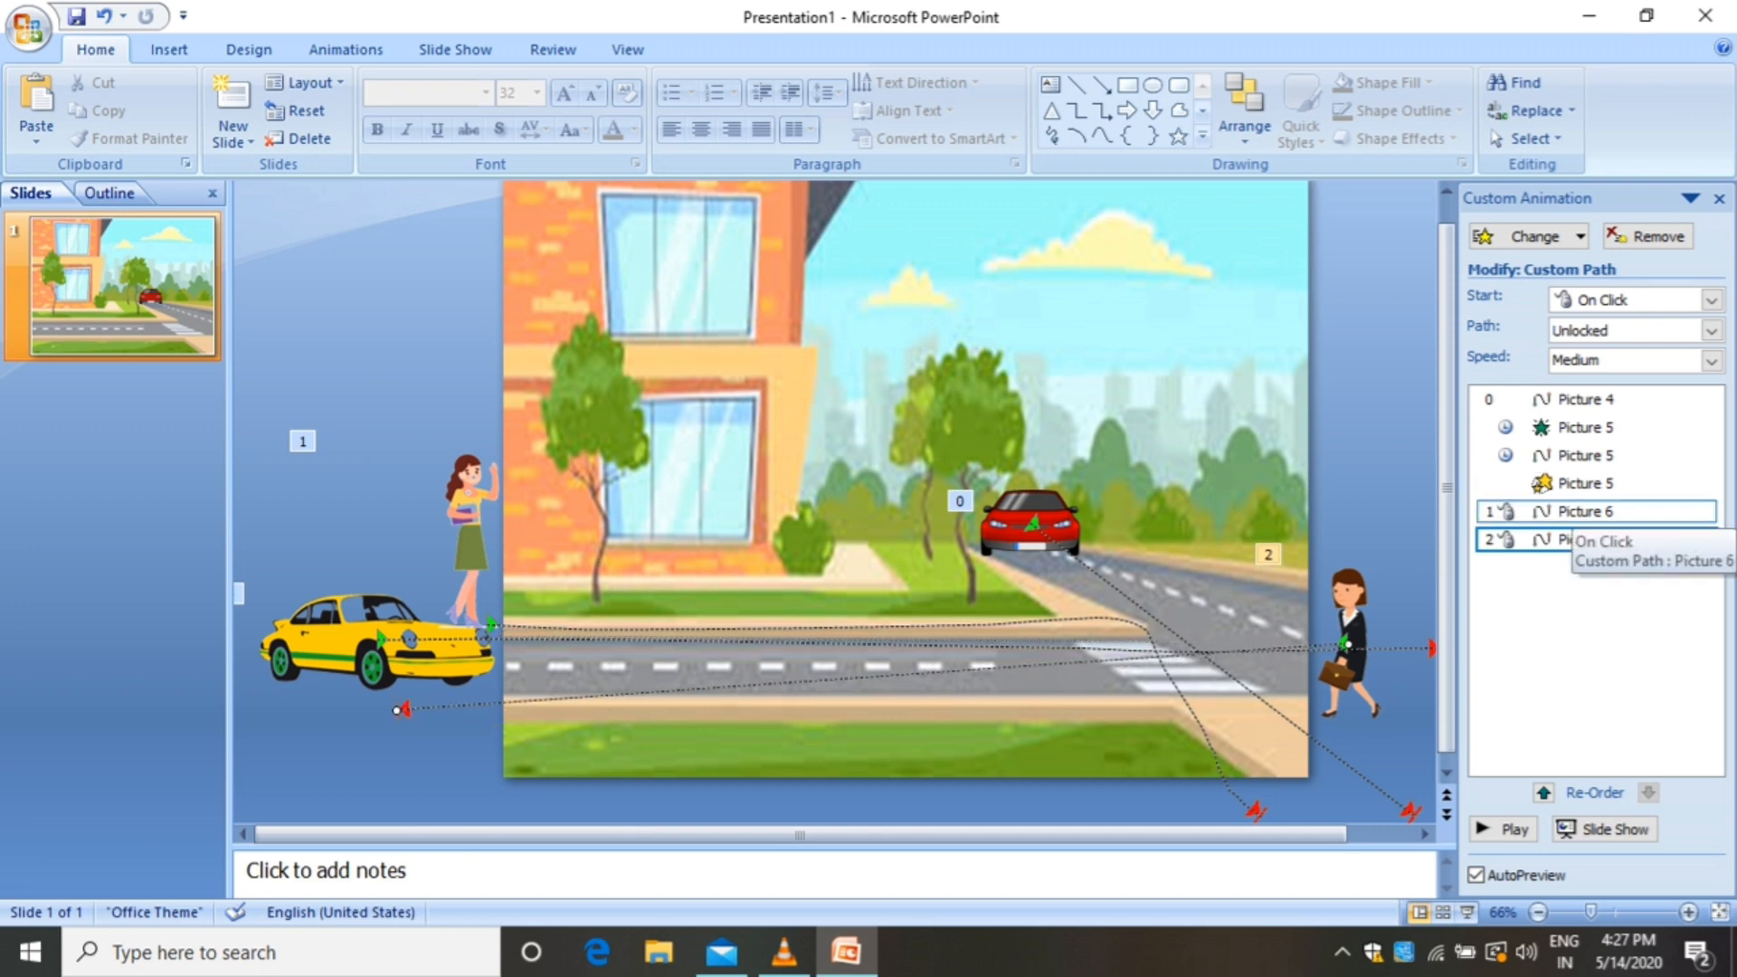
# Set the first lady's motion path to a speed of 5 seconds (Very Slow), starting After Previous
pyautogui.doubleClick(1584, 512)
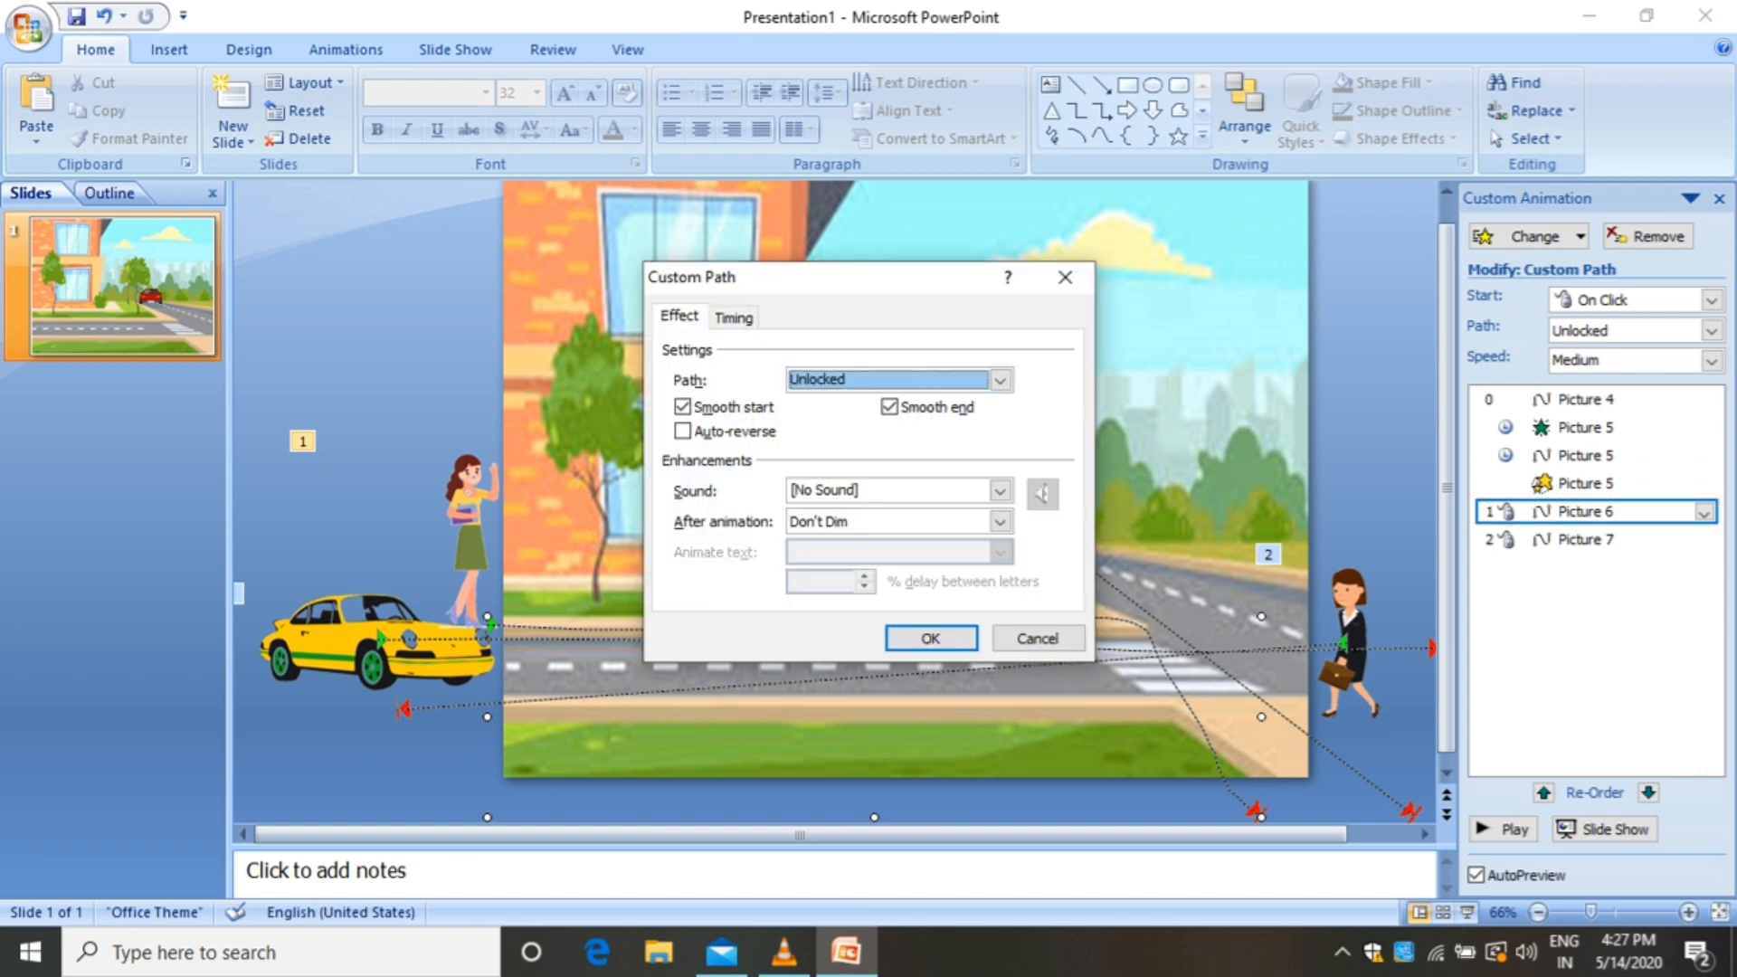
pyautogui.hotkey('ctrl', 'Tab')
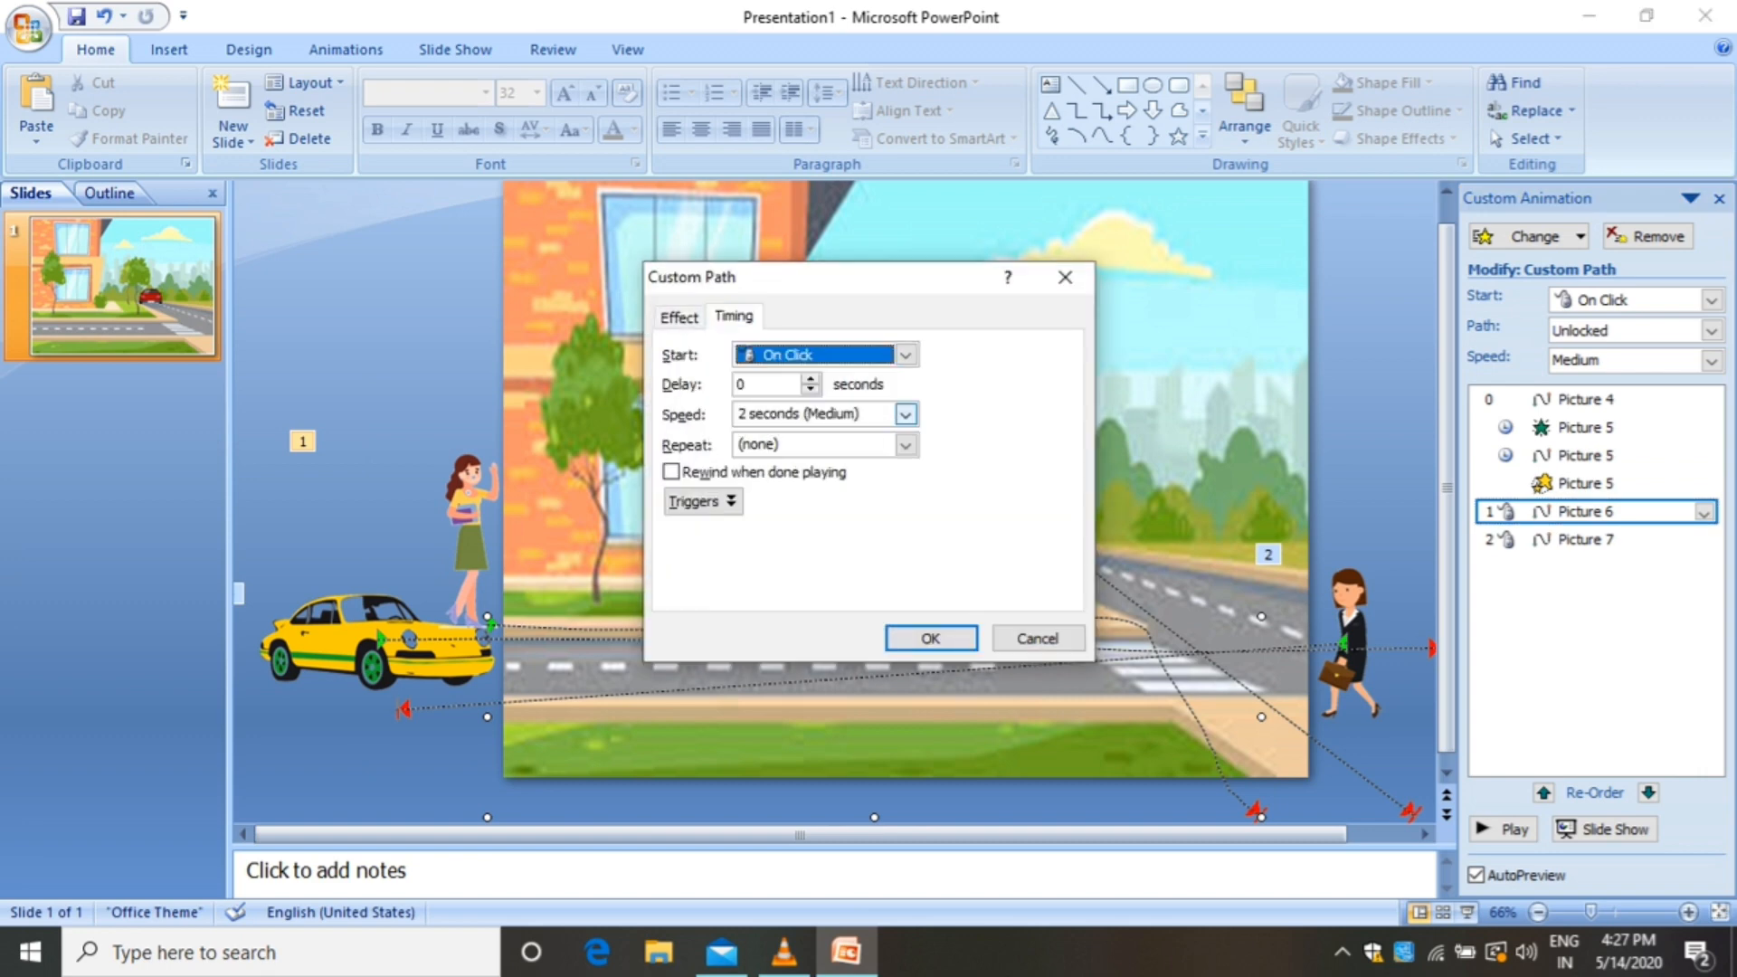
pyautogui.click(906, 414)
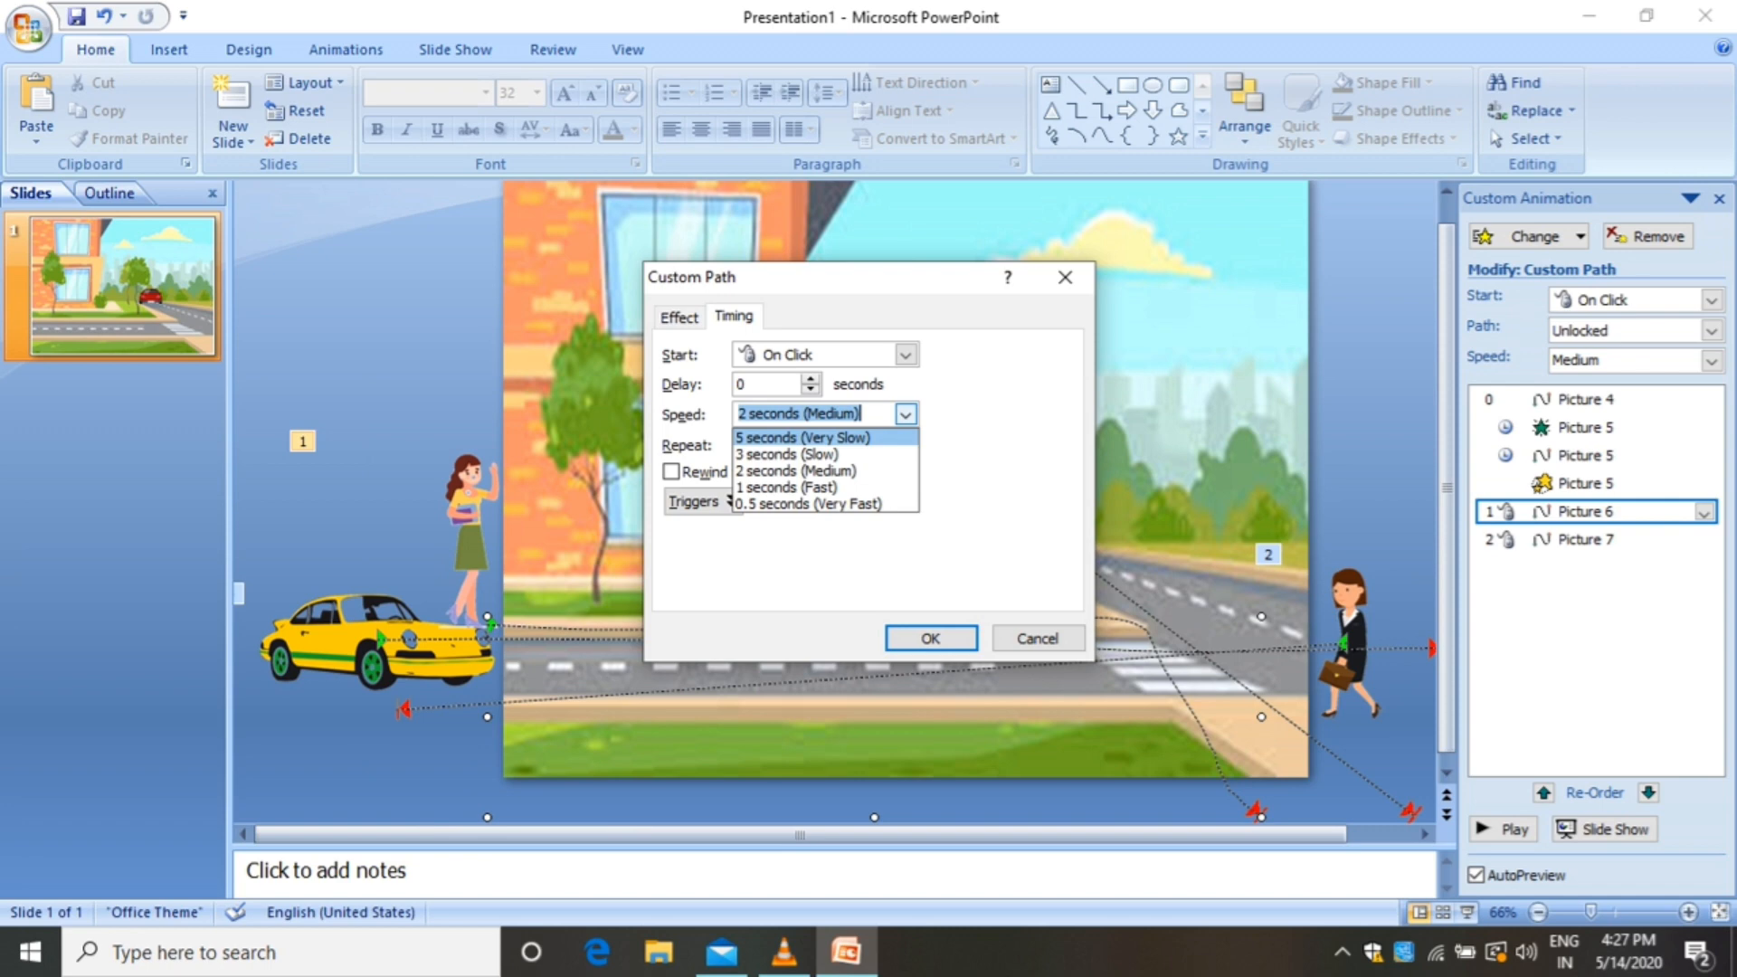
pyautogui.click(802, 437)
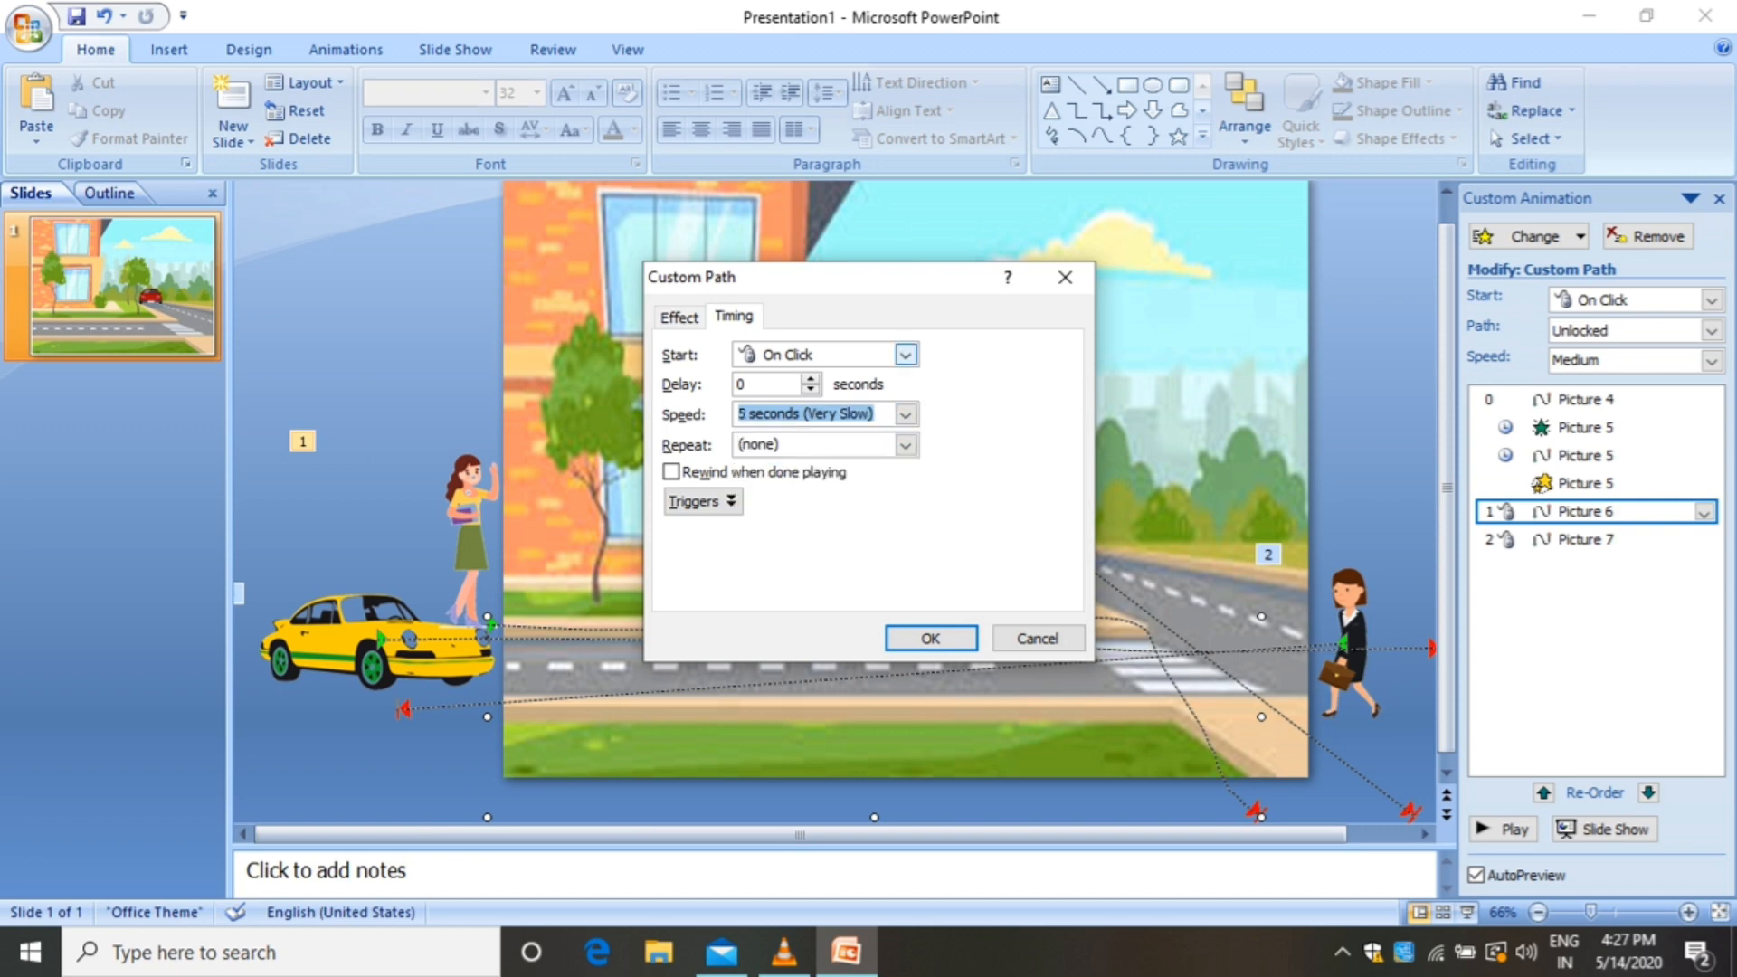
pyautogui.click(906, 355)
pyautogui.click(899, 425)
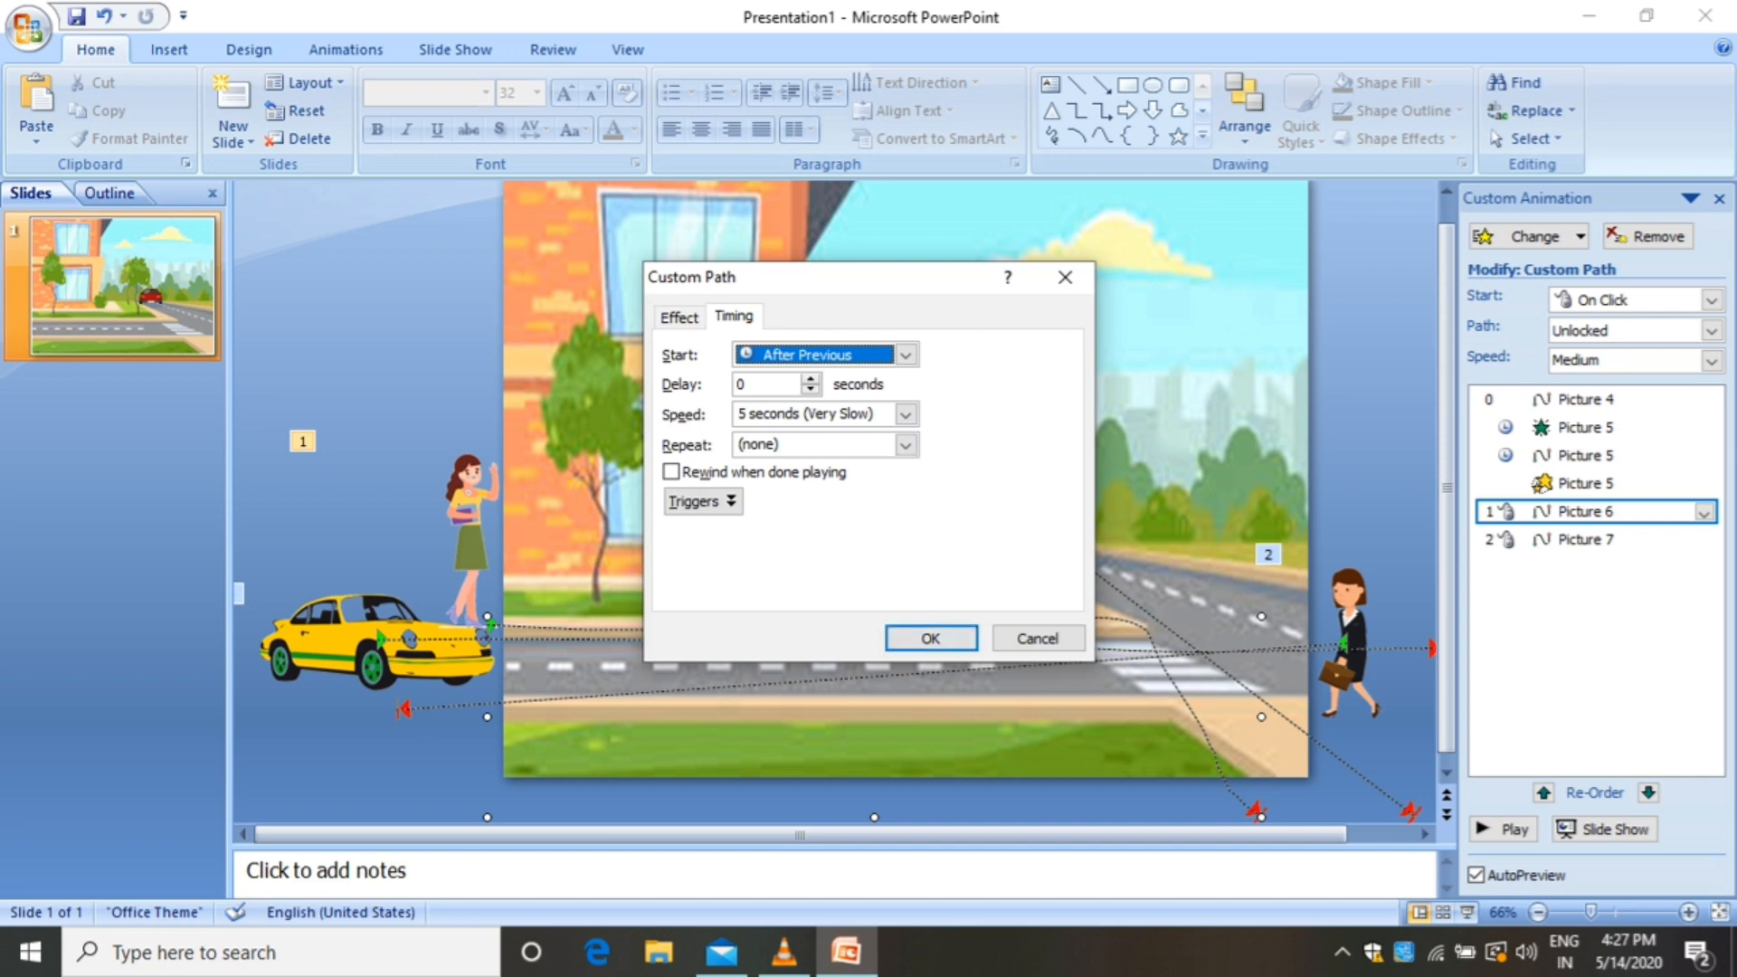
# Set the sound of the first lady's motion path to Wind and apply the effect settings
pyautogui.hotkey('ctrl', 'Tab')
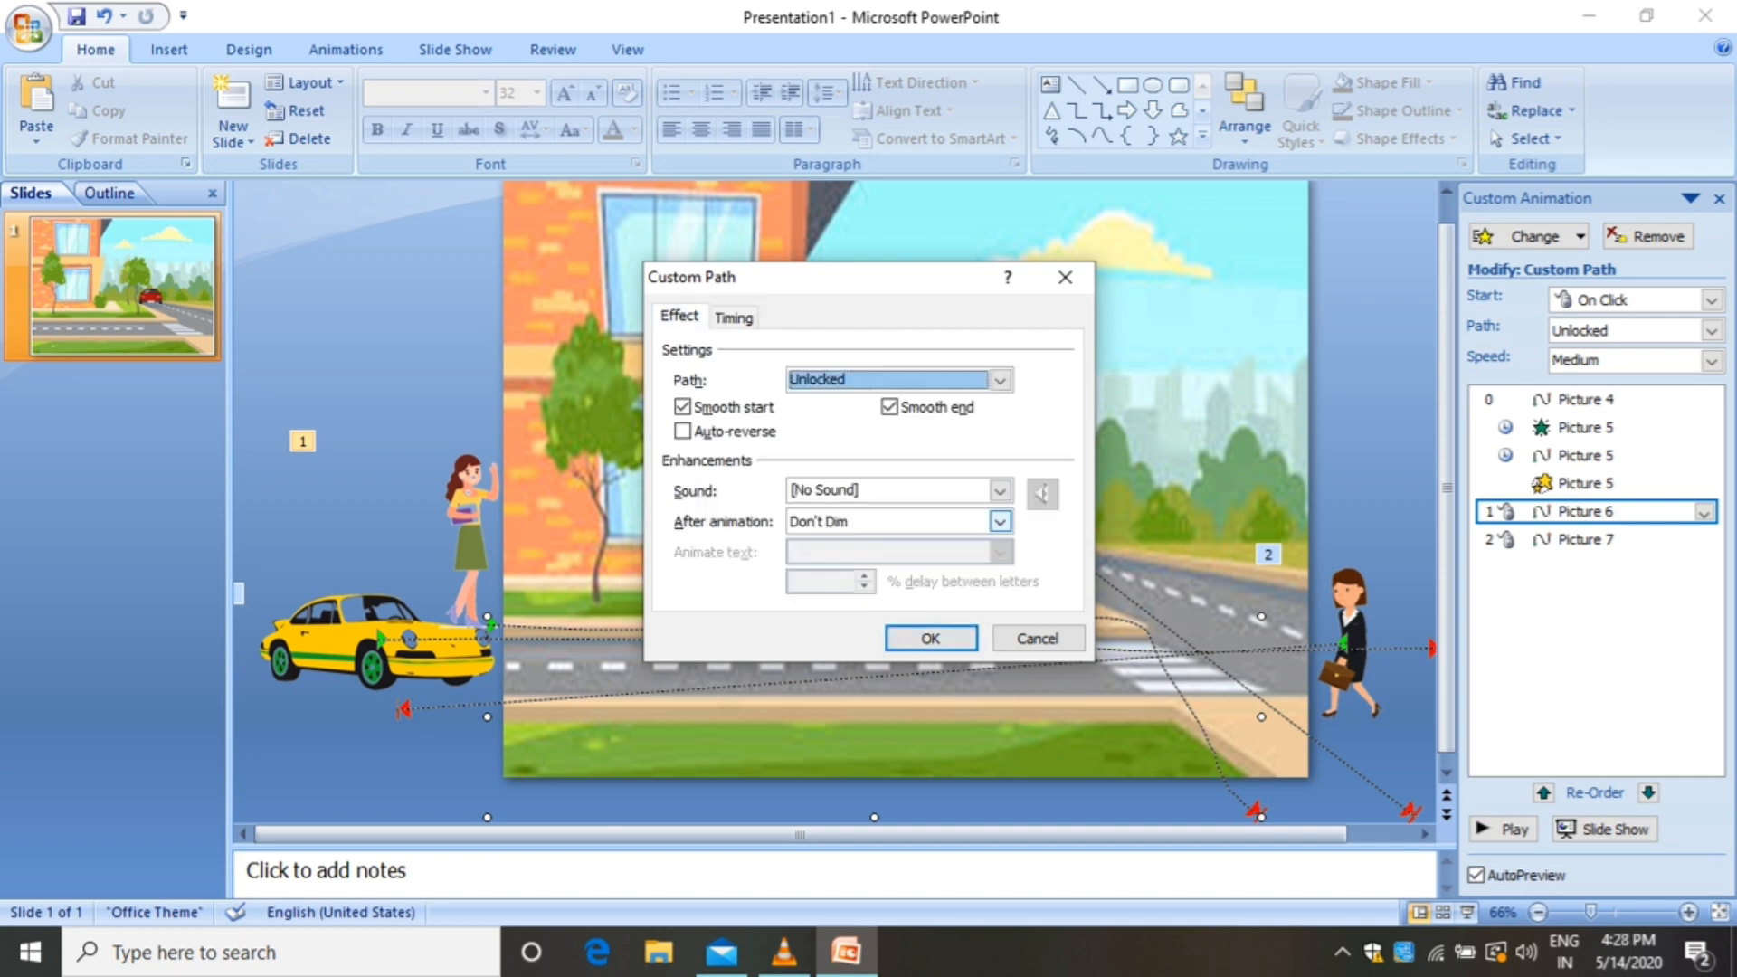
pyautogui.click(1000, 522)
pyautogui.click(1000, 522)
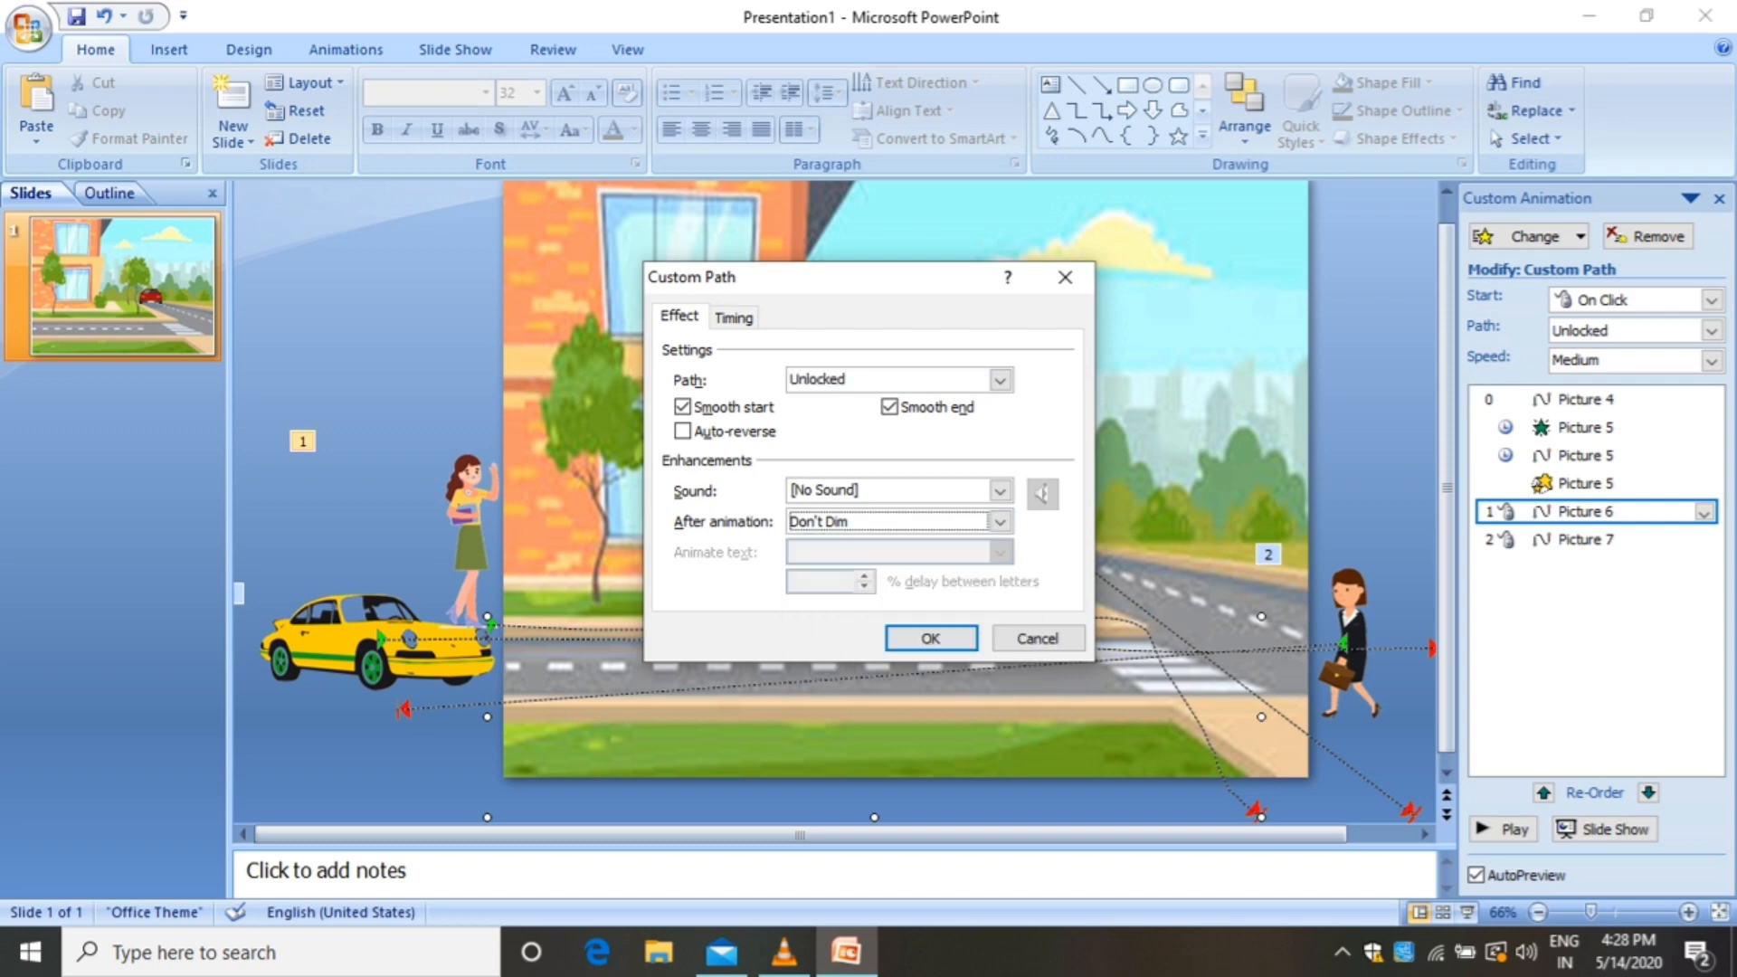
pyautogui.click(1000, 491)
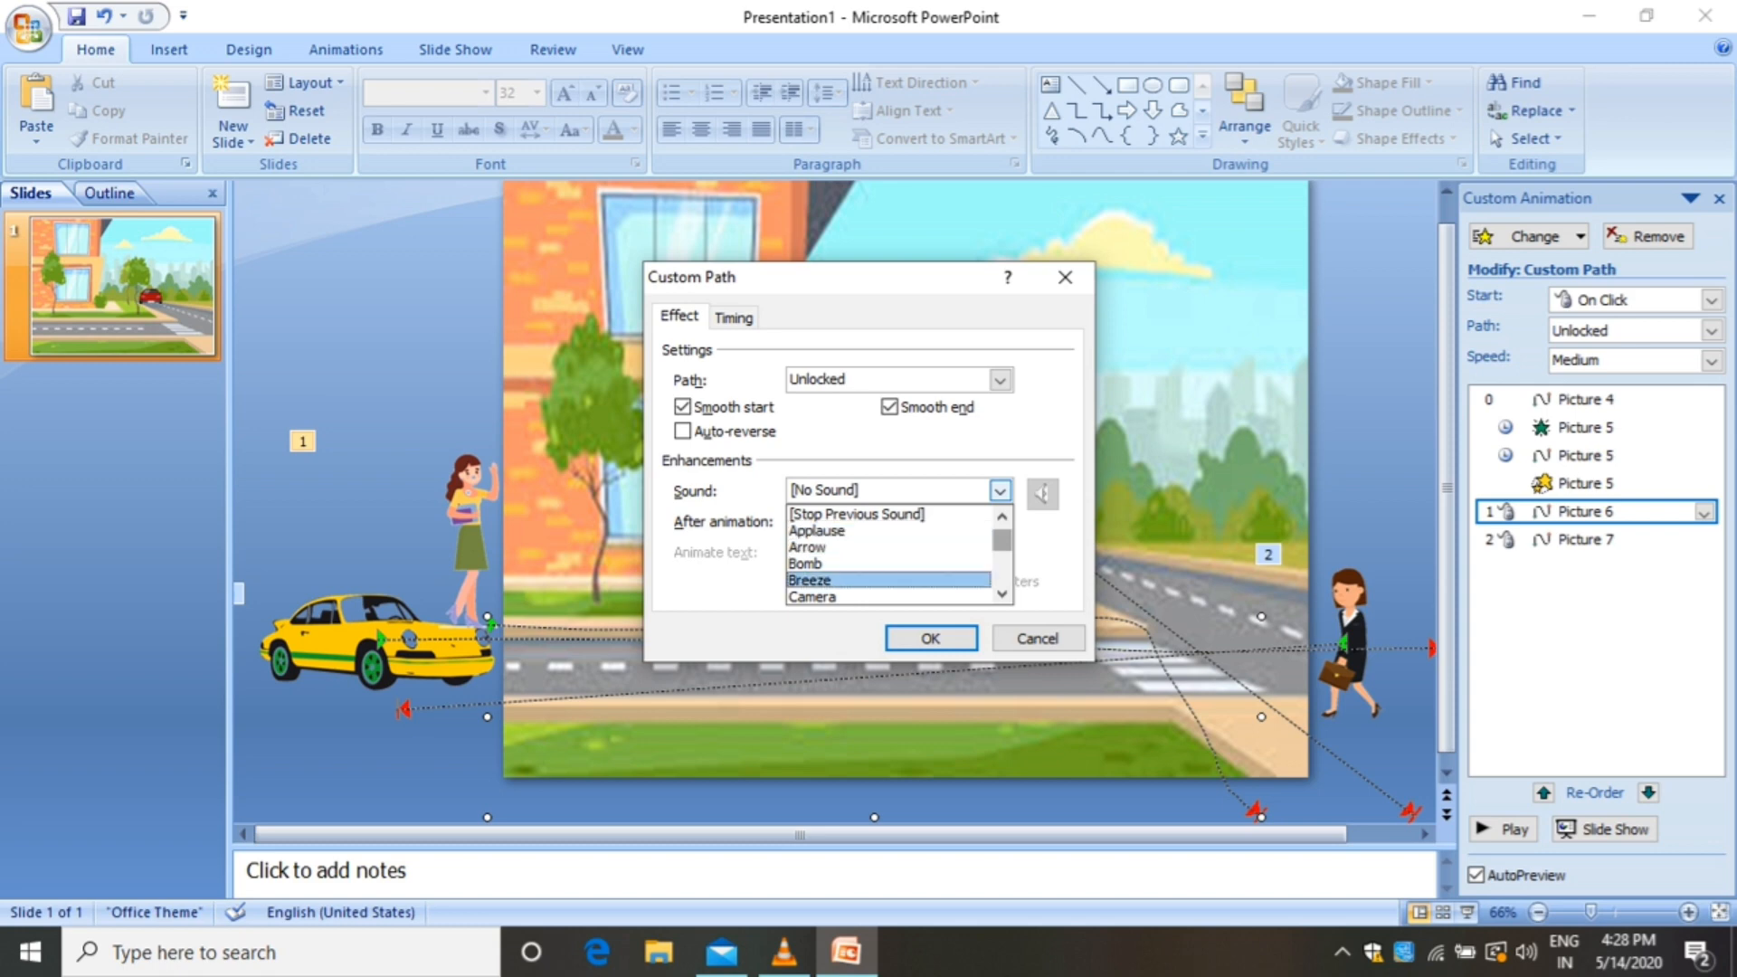
pyautogui.click(810, 596)
pyautogui.click(1000, 491)
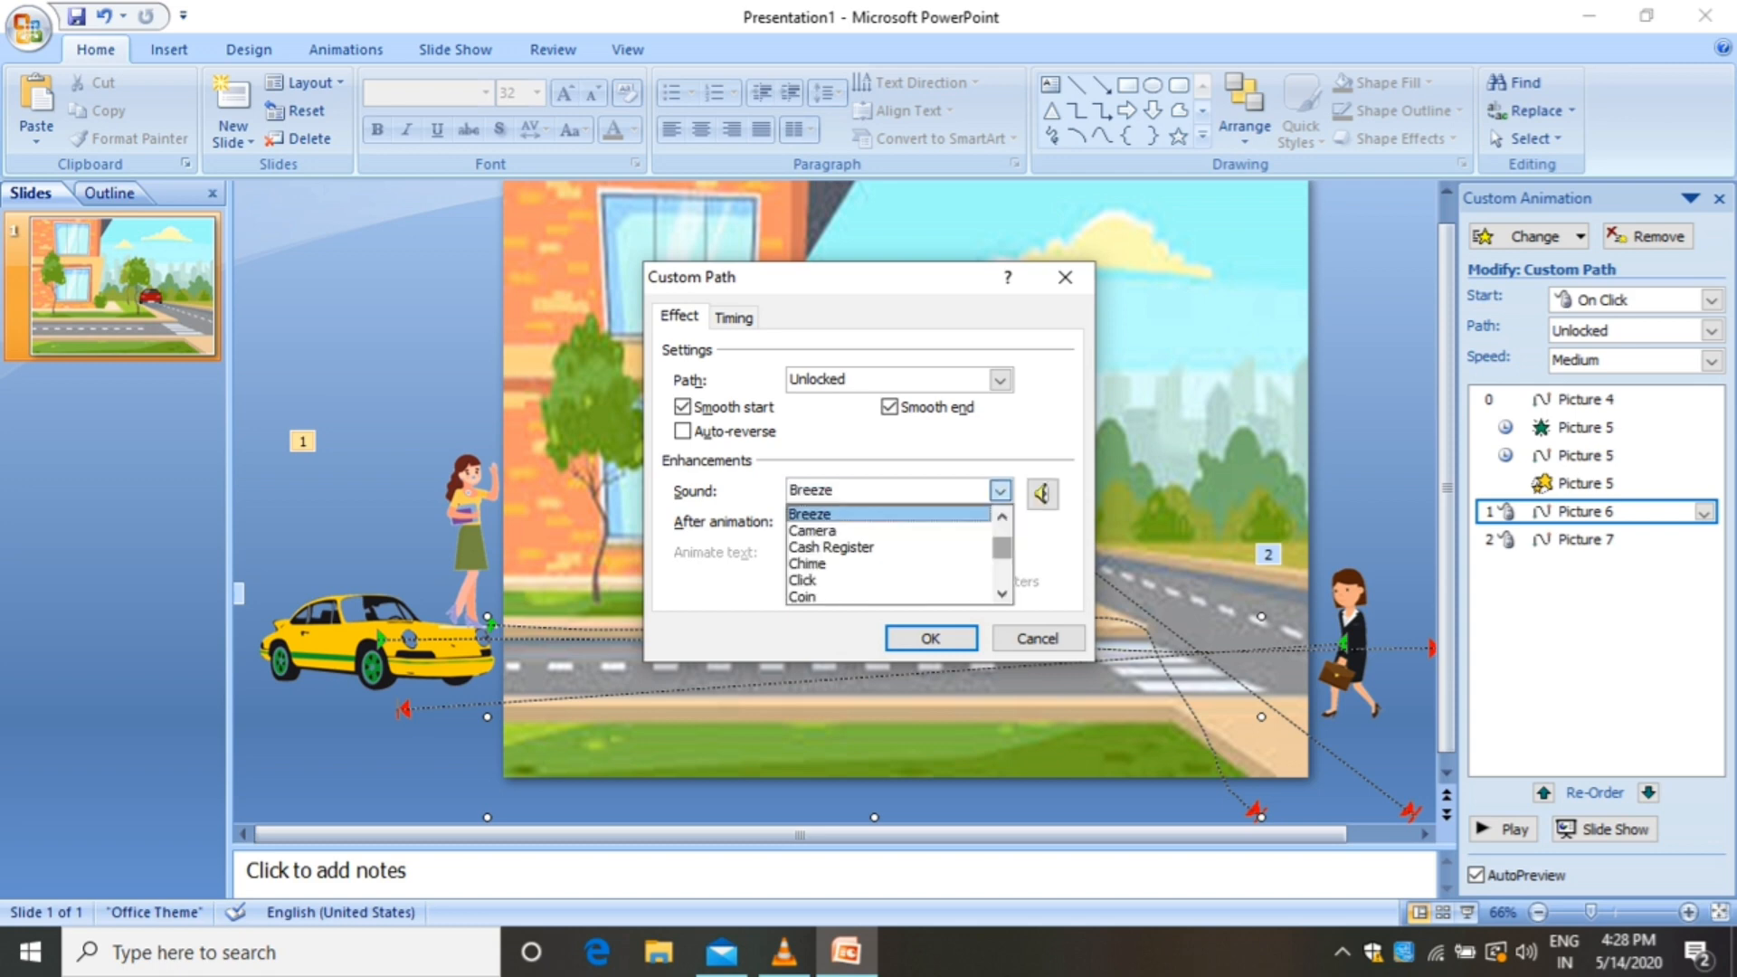
pyautogui.scroll(-2, 893, 555)
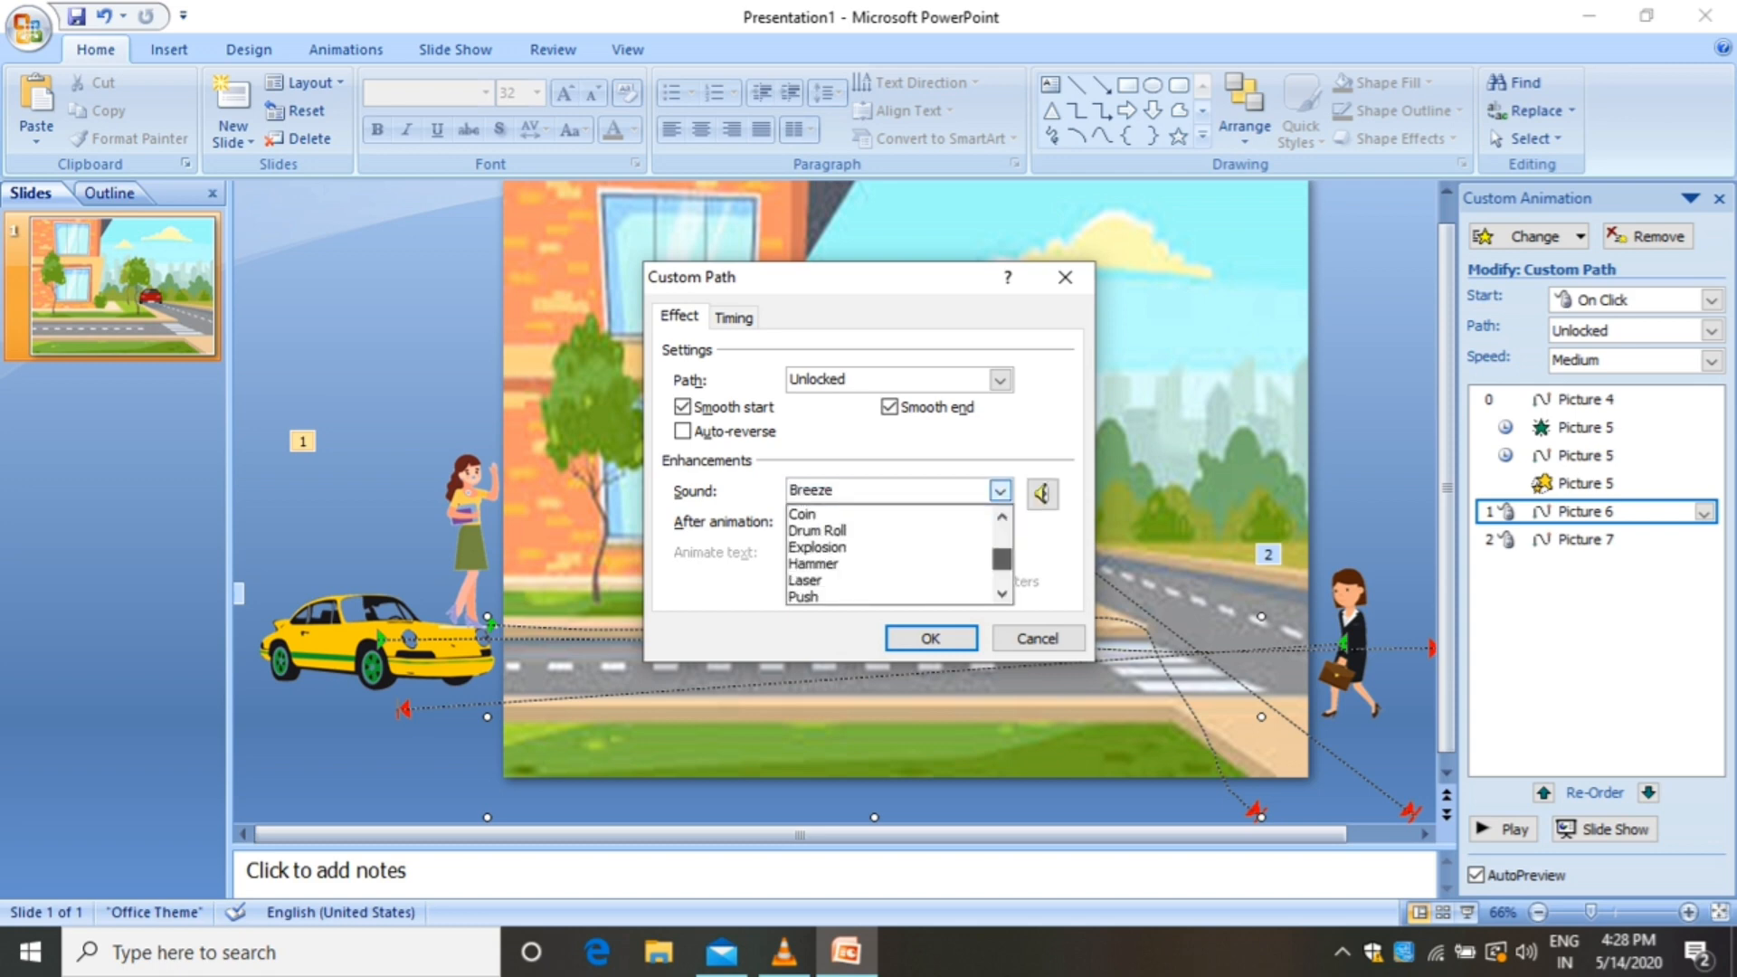
pyautogui.scroll(-1, 893, 554)
pyautogui.scroll(-2, 892, 554)
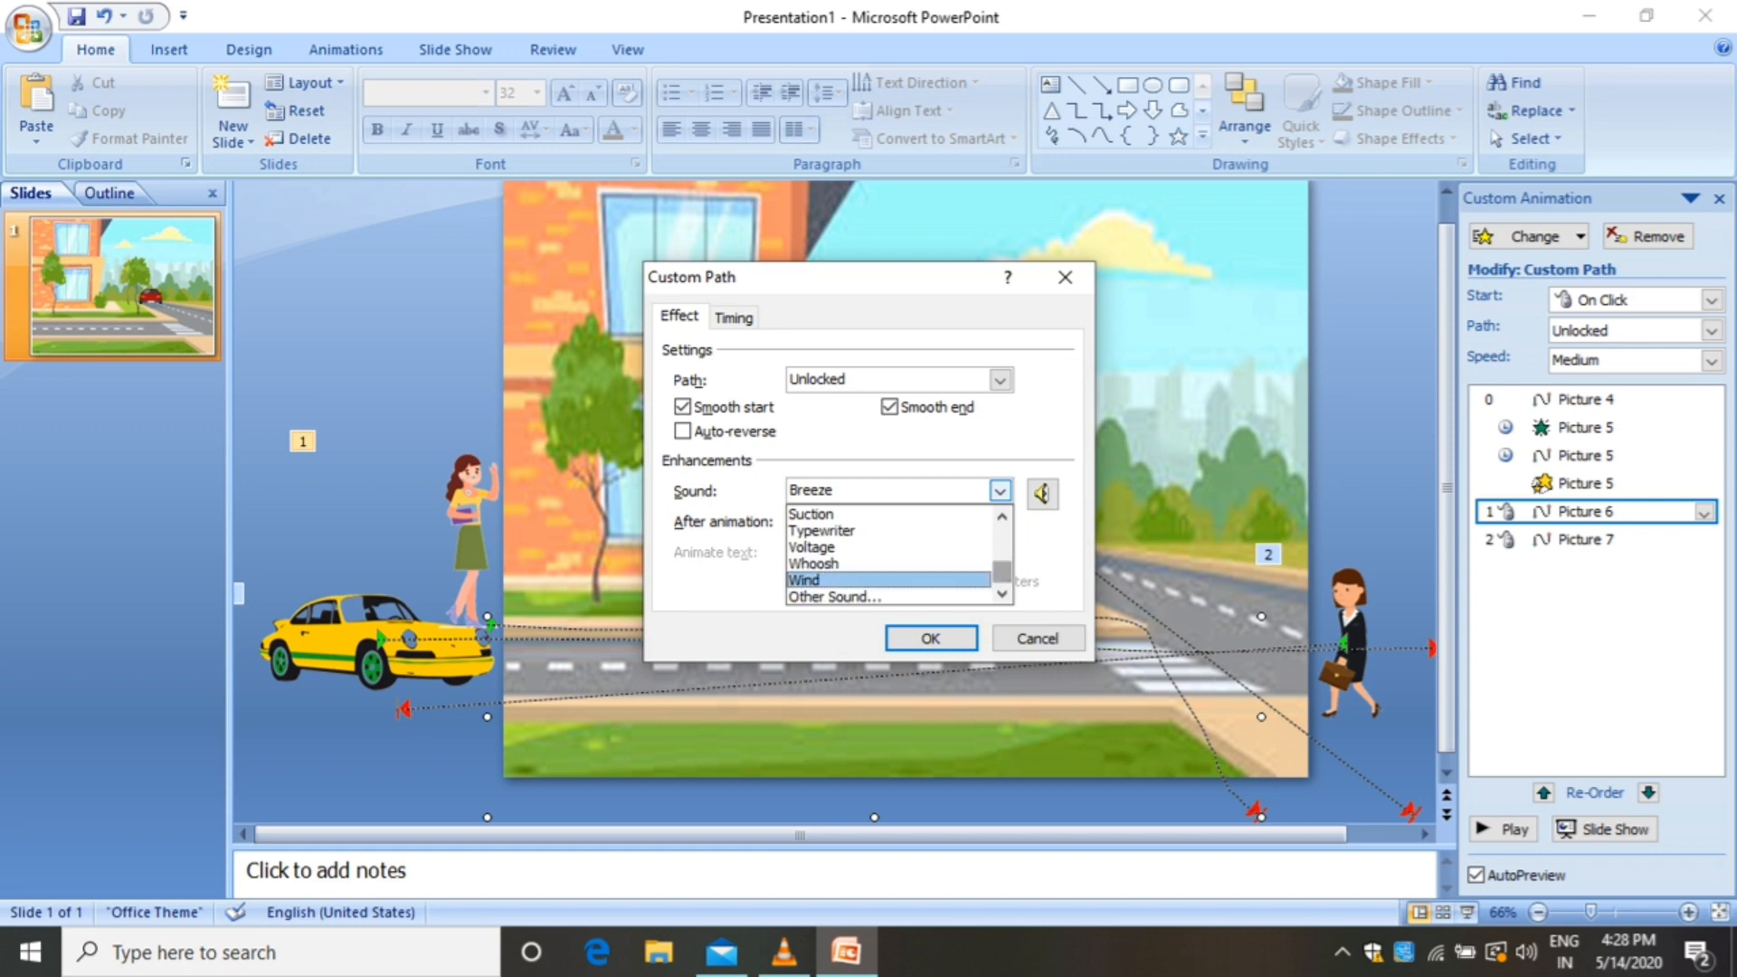
pyautogui.click(886, 580)
pyautogui.click(930, 638)
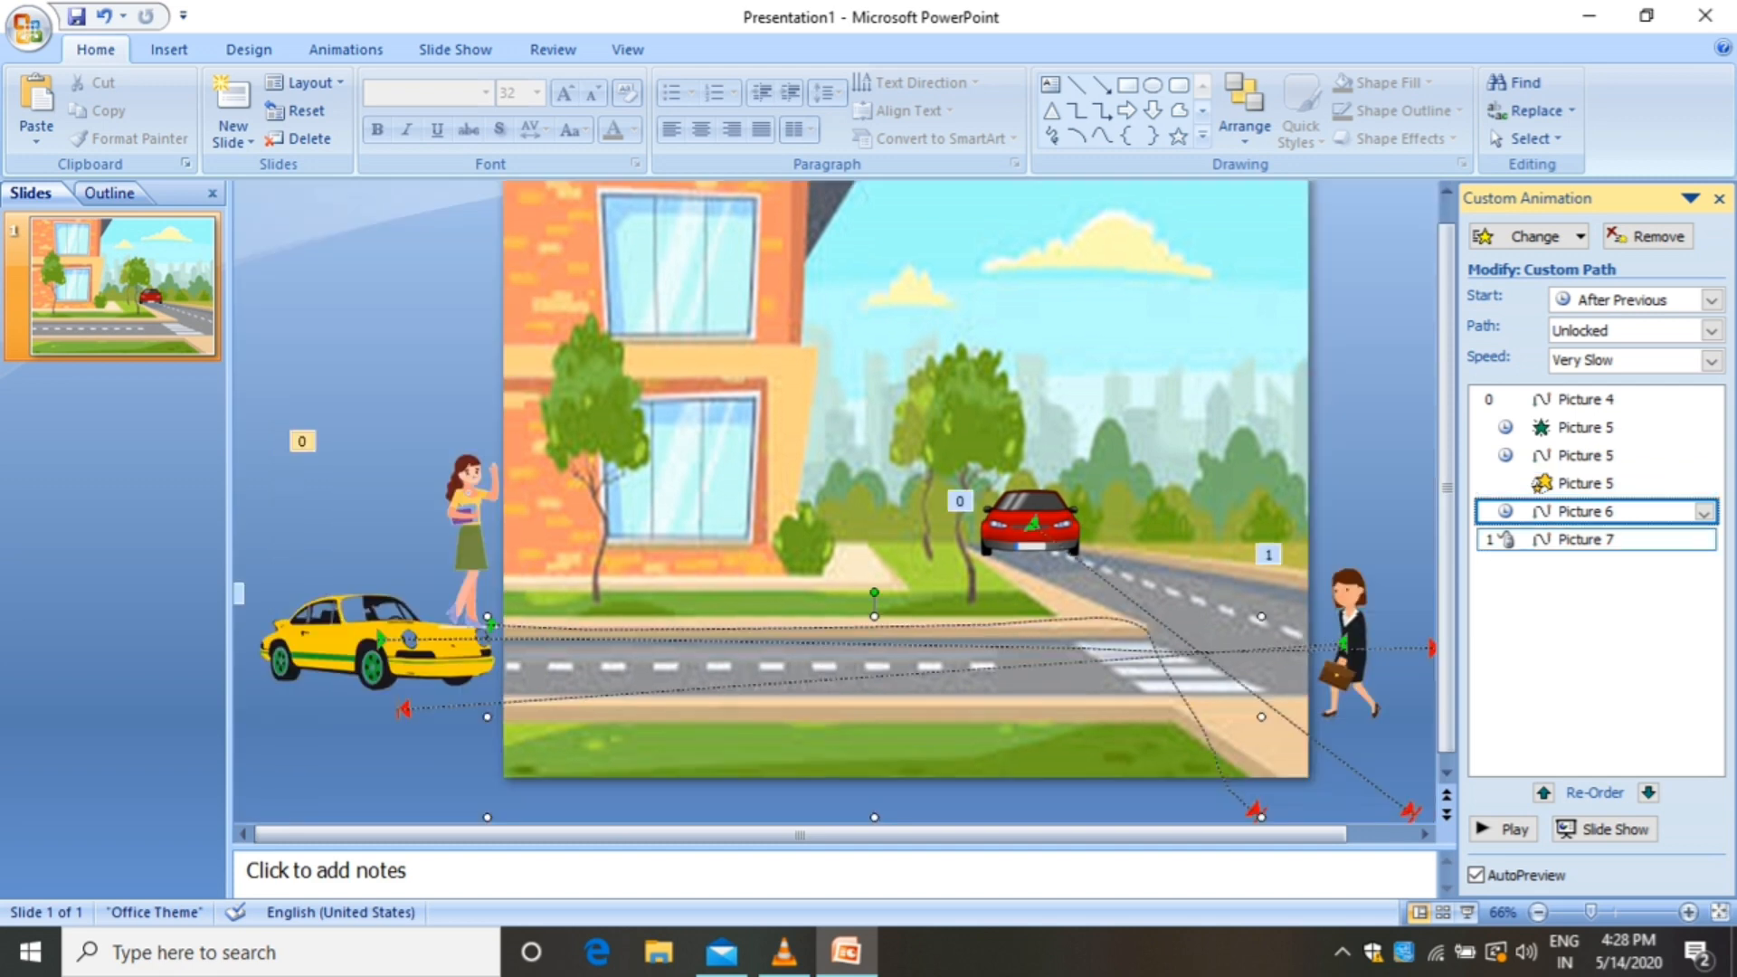
# Set the businesswoman's motion path to a speed of 5 seconds (Very Slow), starting After Previous
pyautogui.doubleClick(1583, 540)
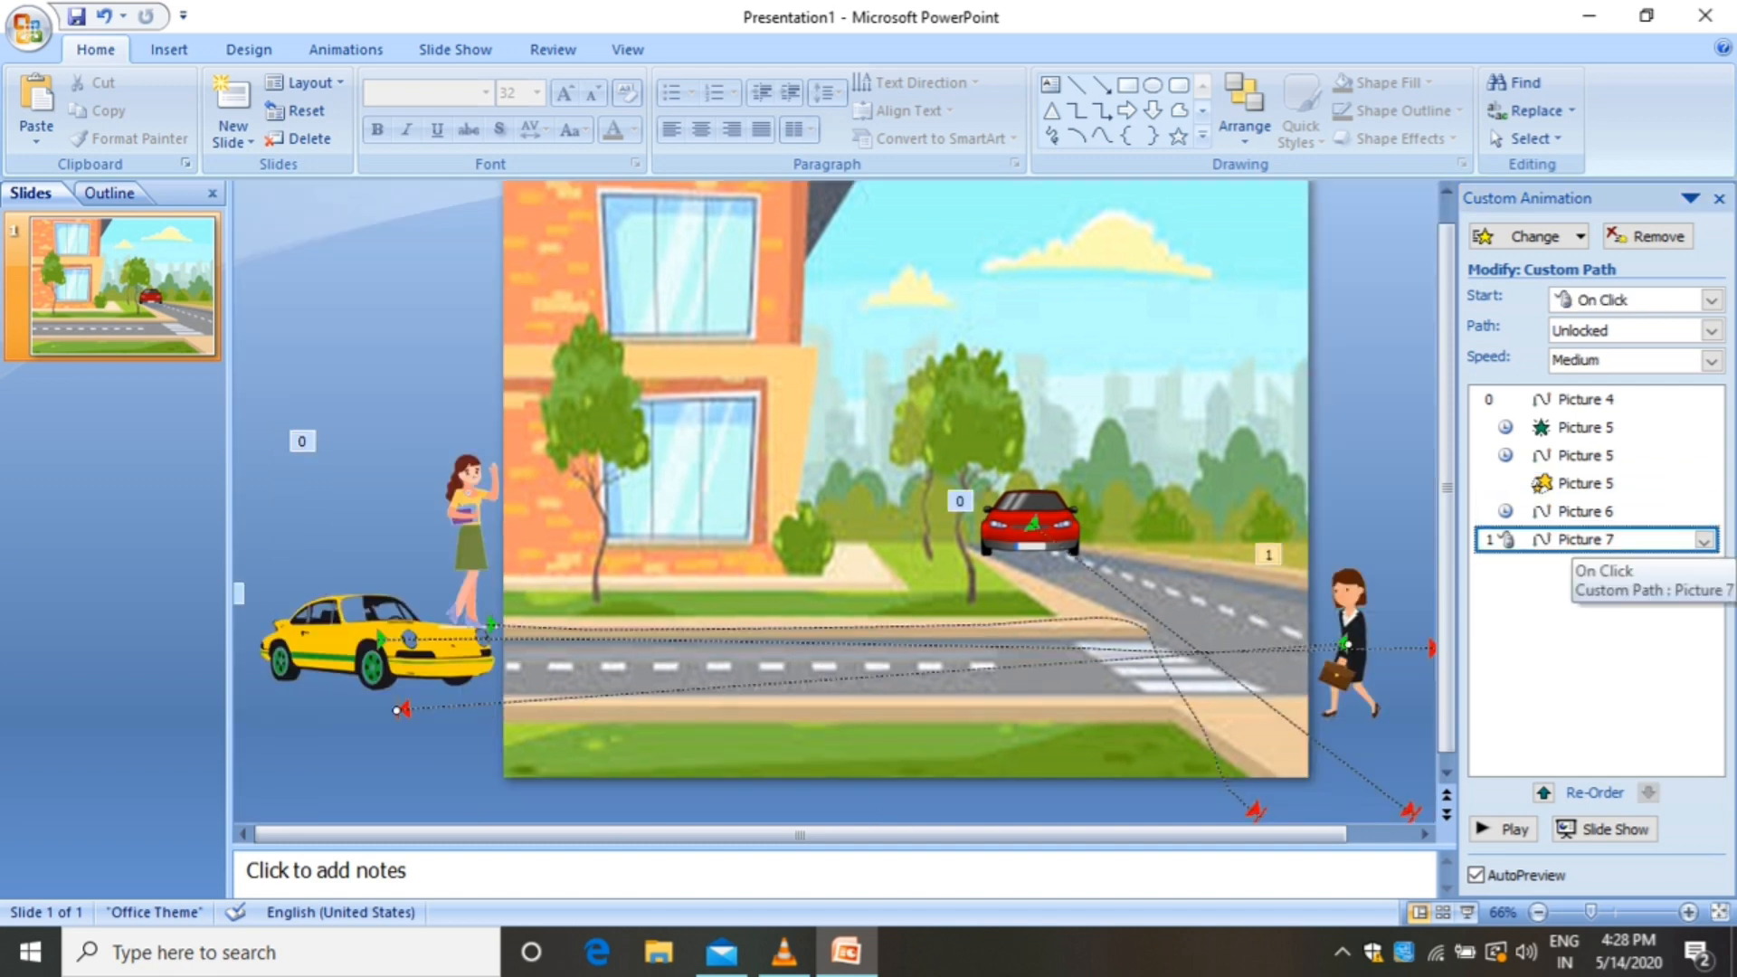
pyautogui.click(733, 316)
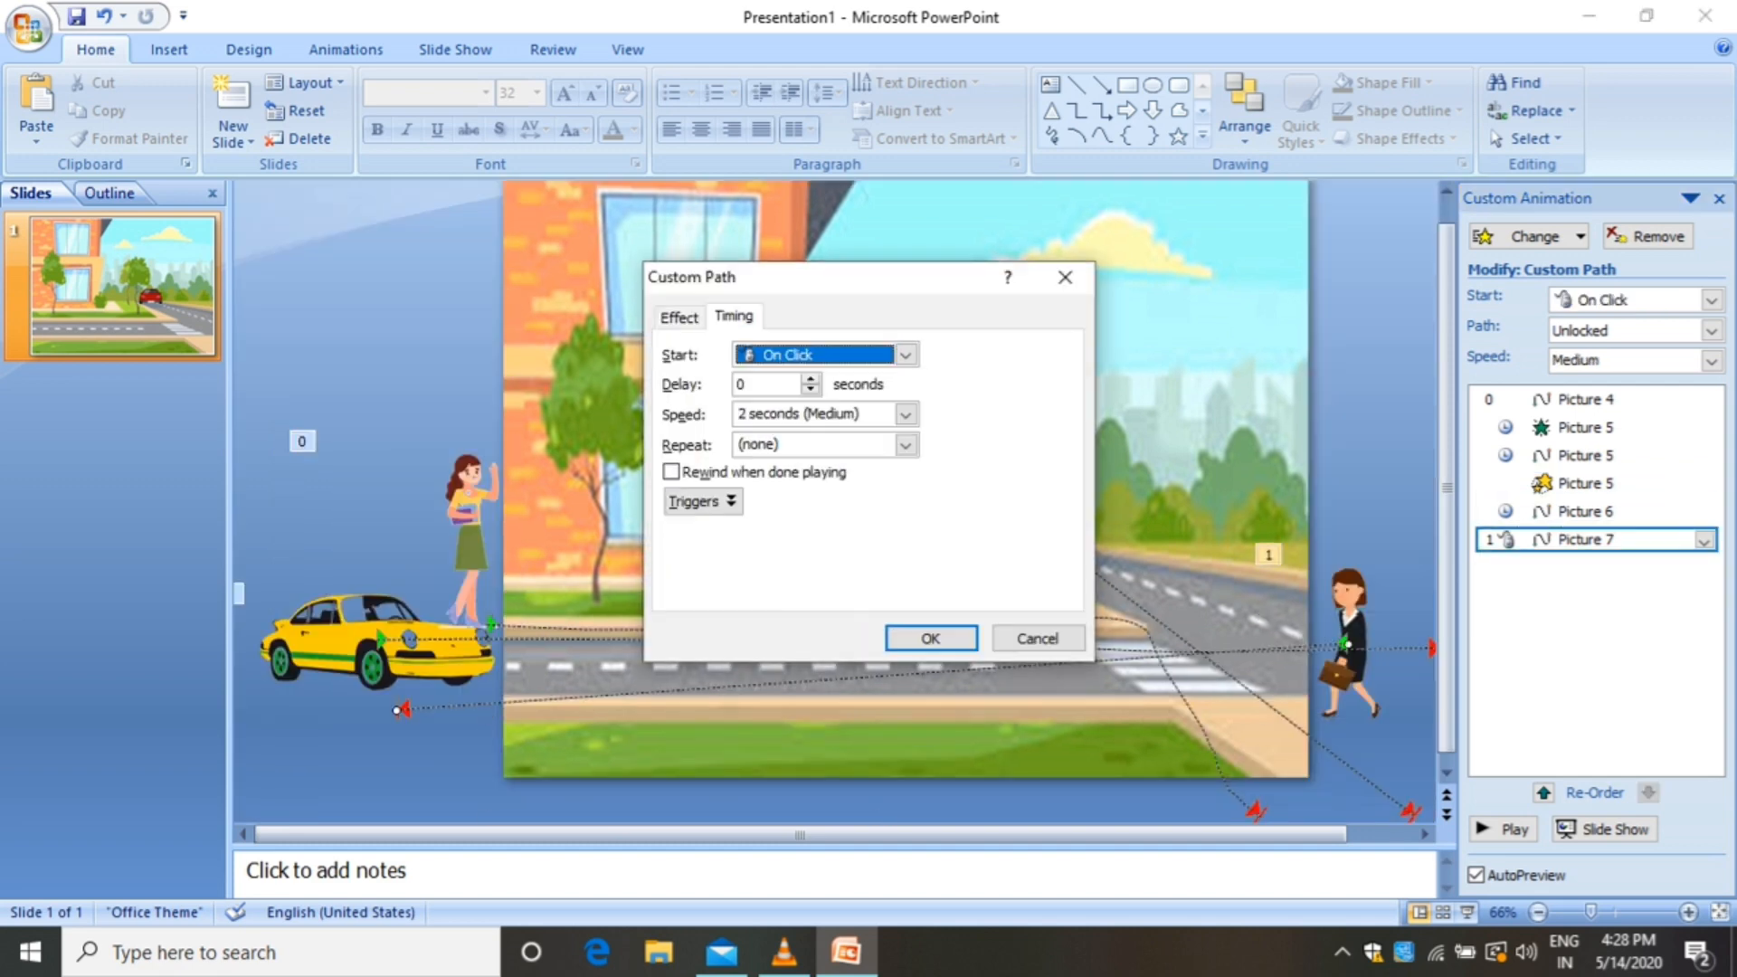
pyautogui.click(905, 414)
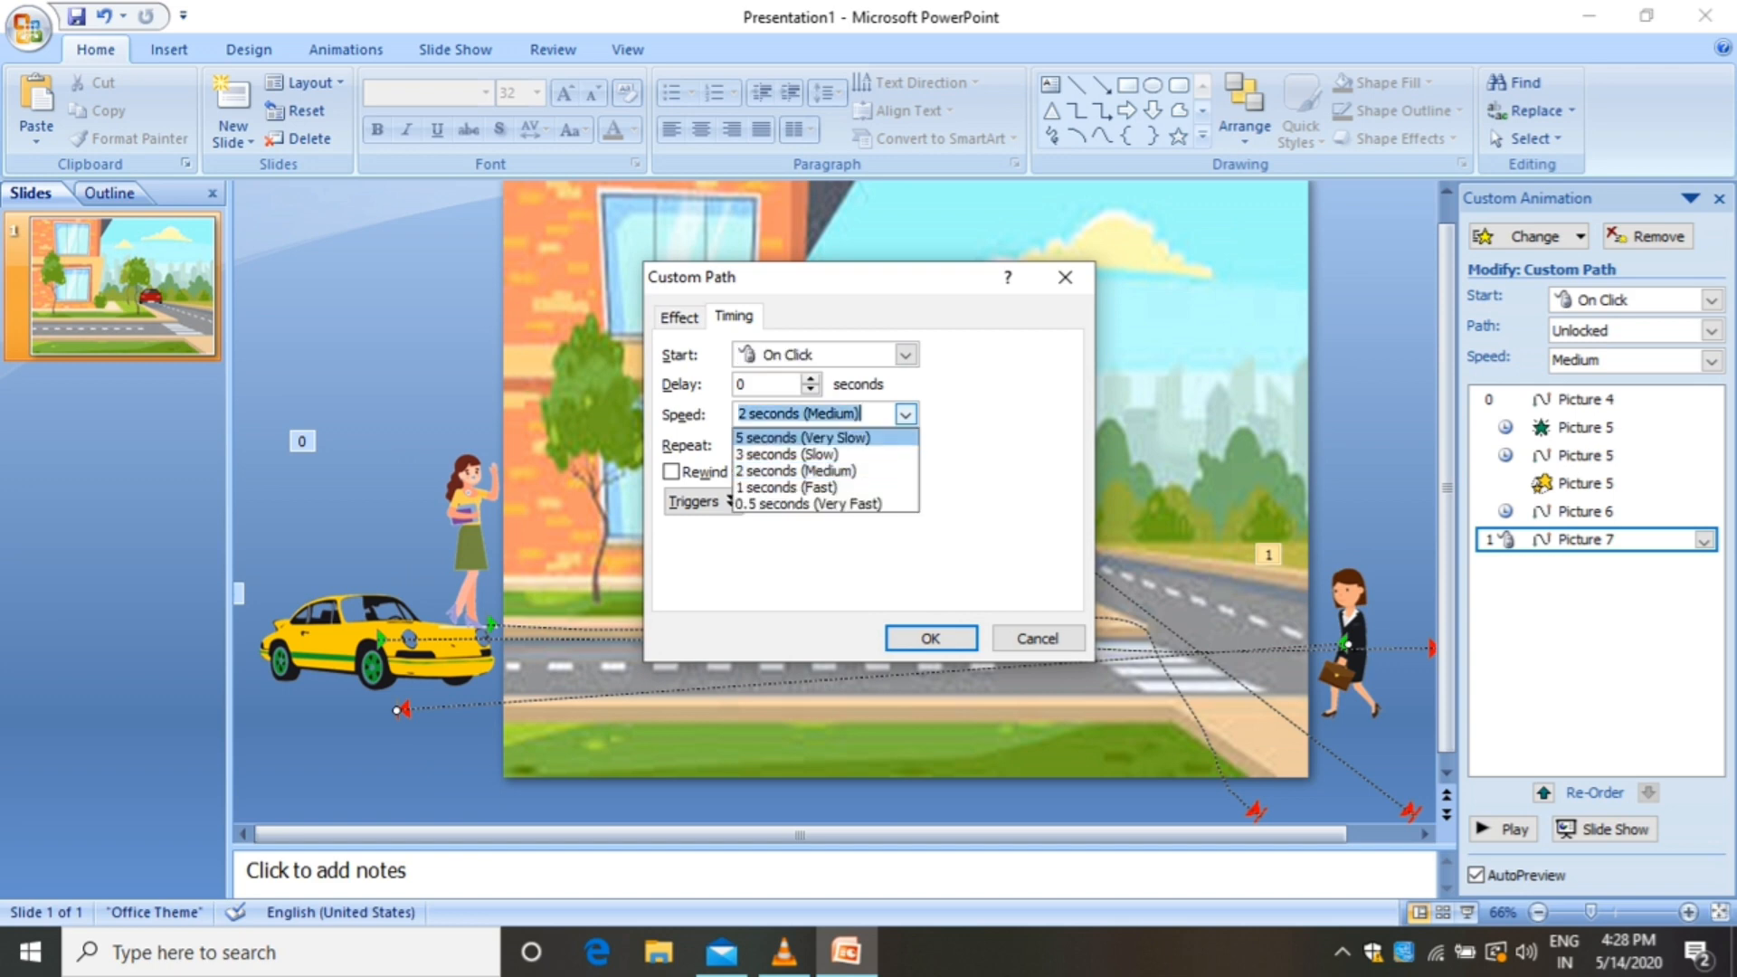
pyautogui.click(814, 437)
pyautogui.click(906, 354)
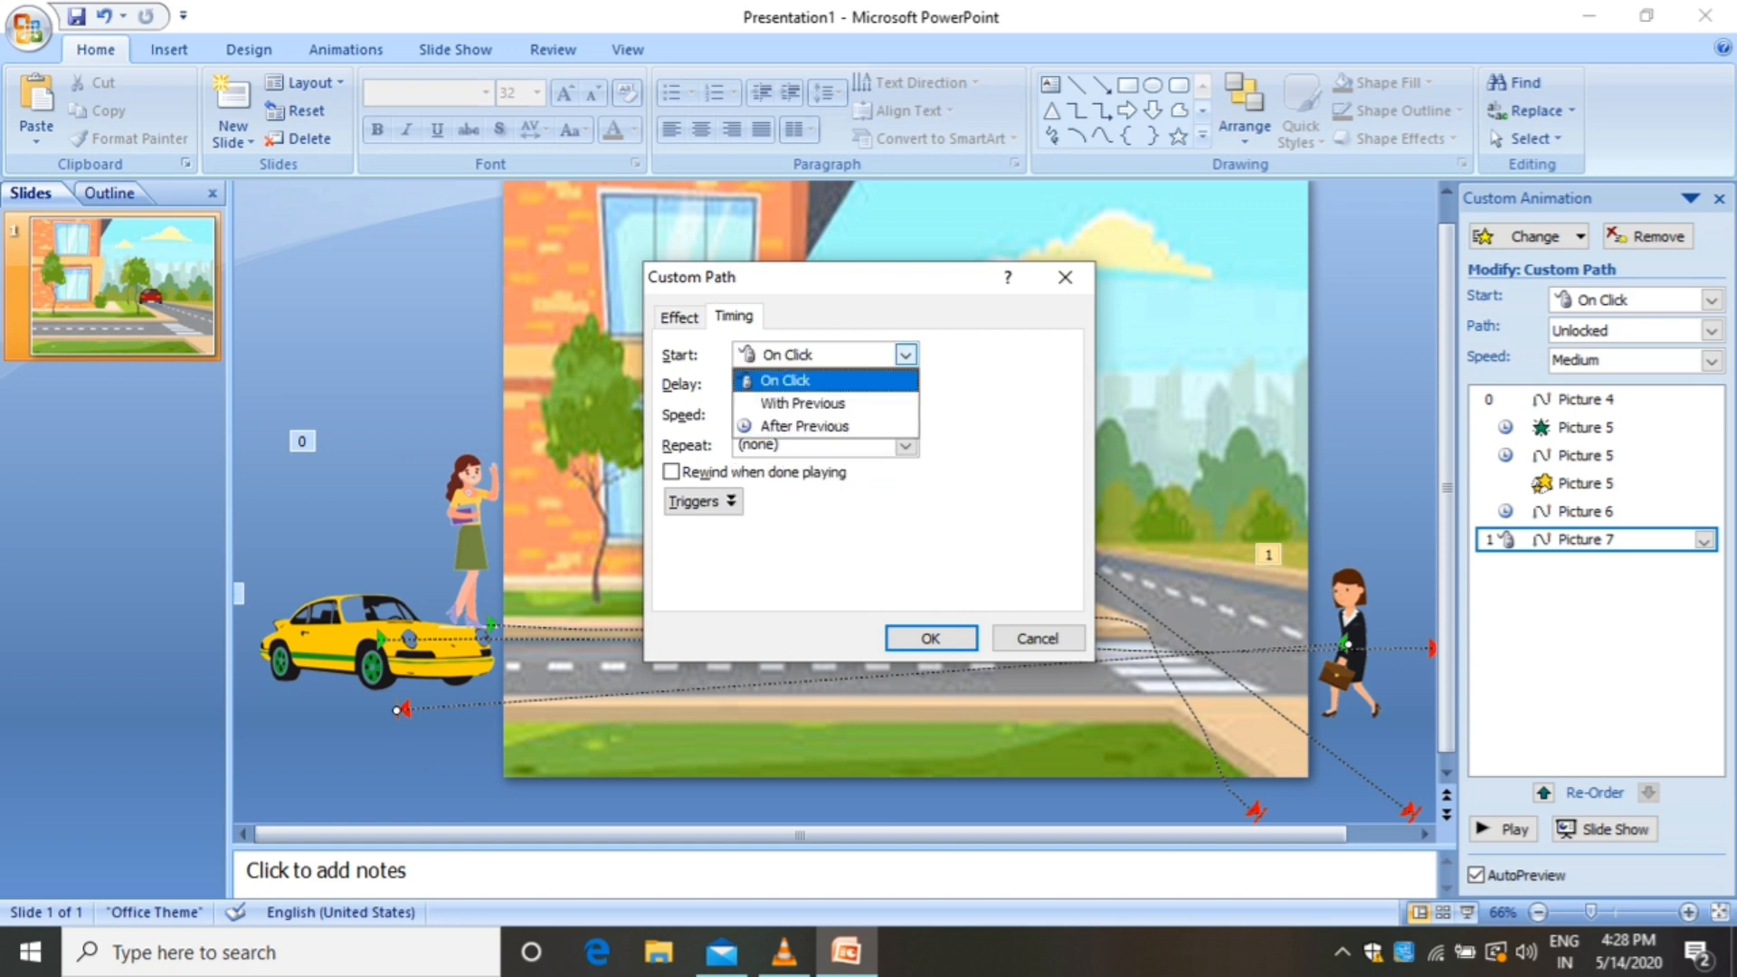
pyautogui.click(850, 427)
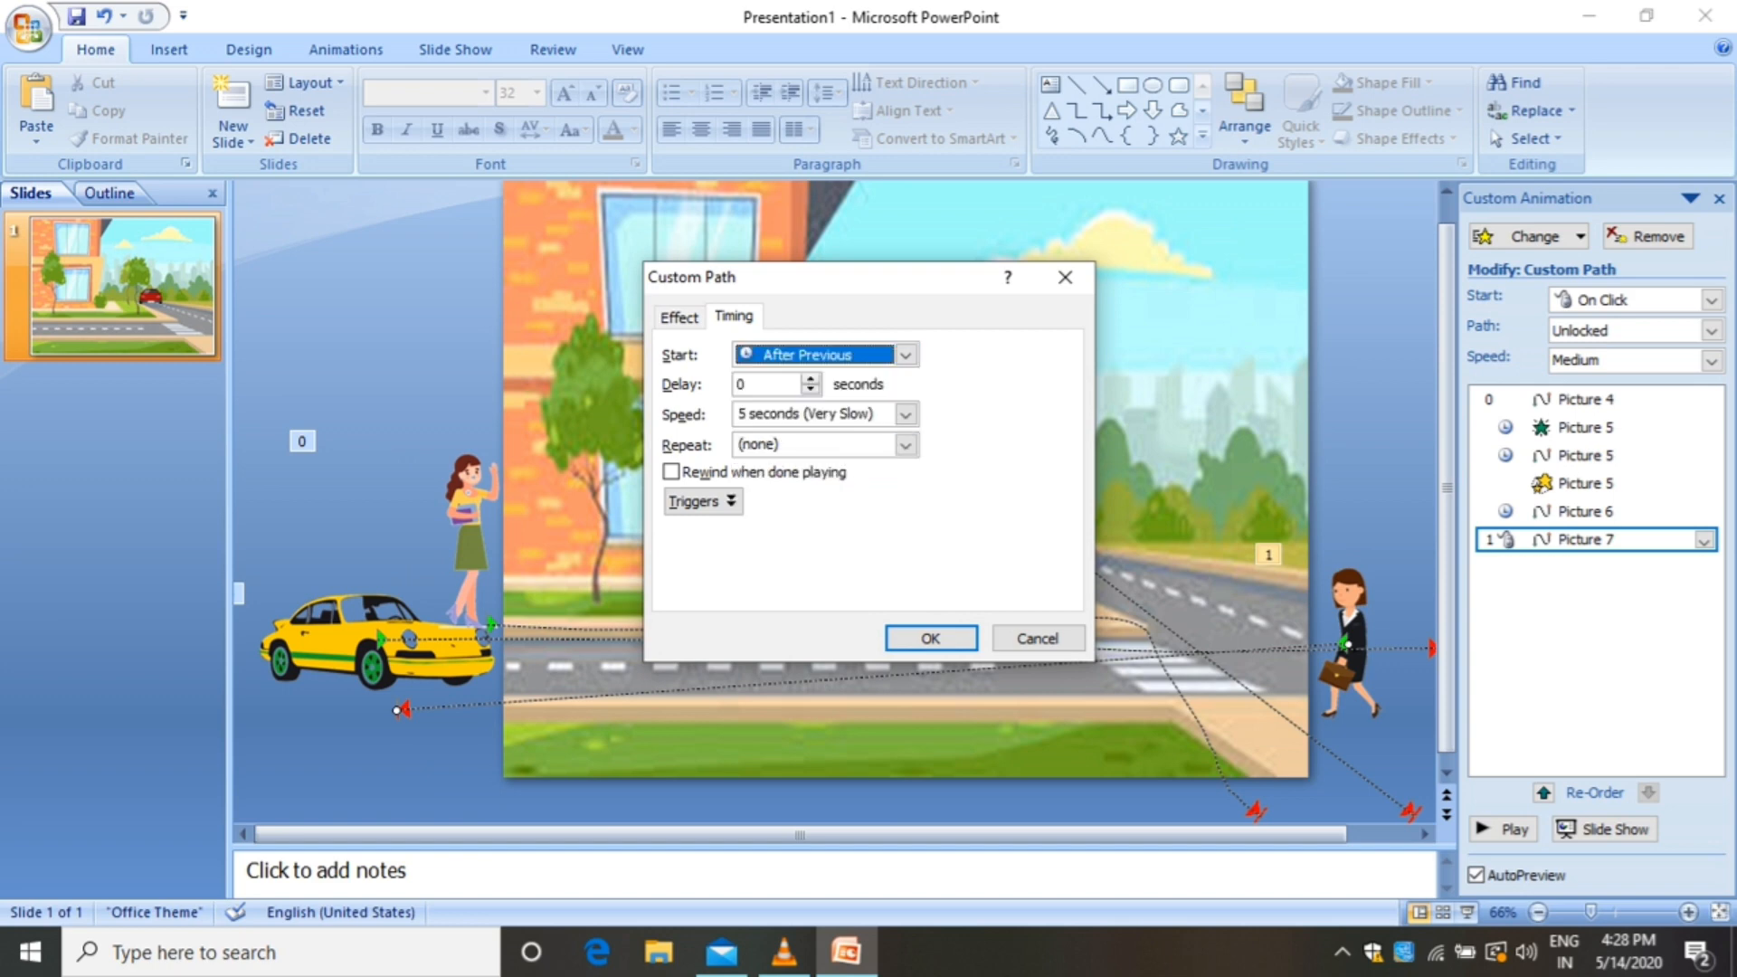
pyautogui.click(931, 638)
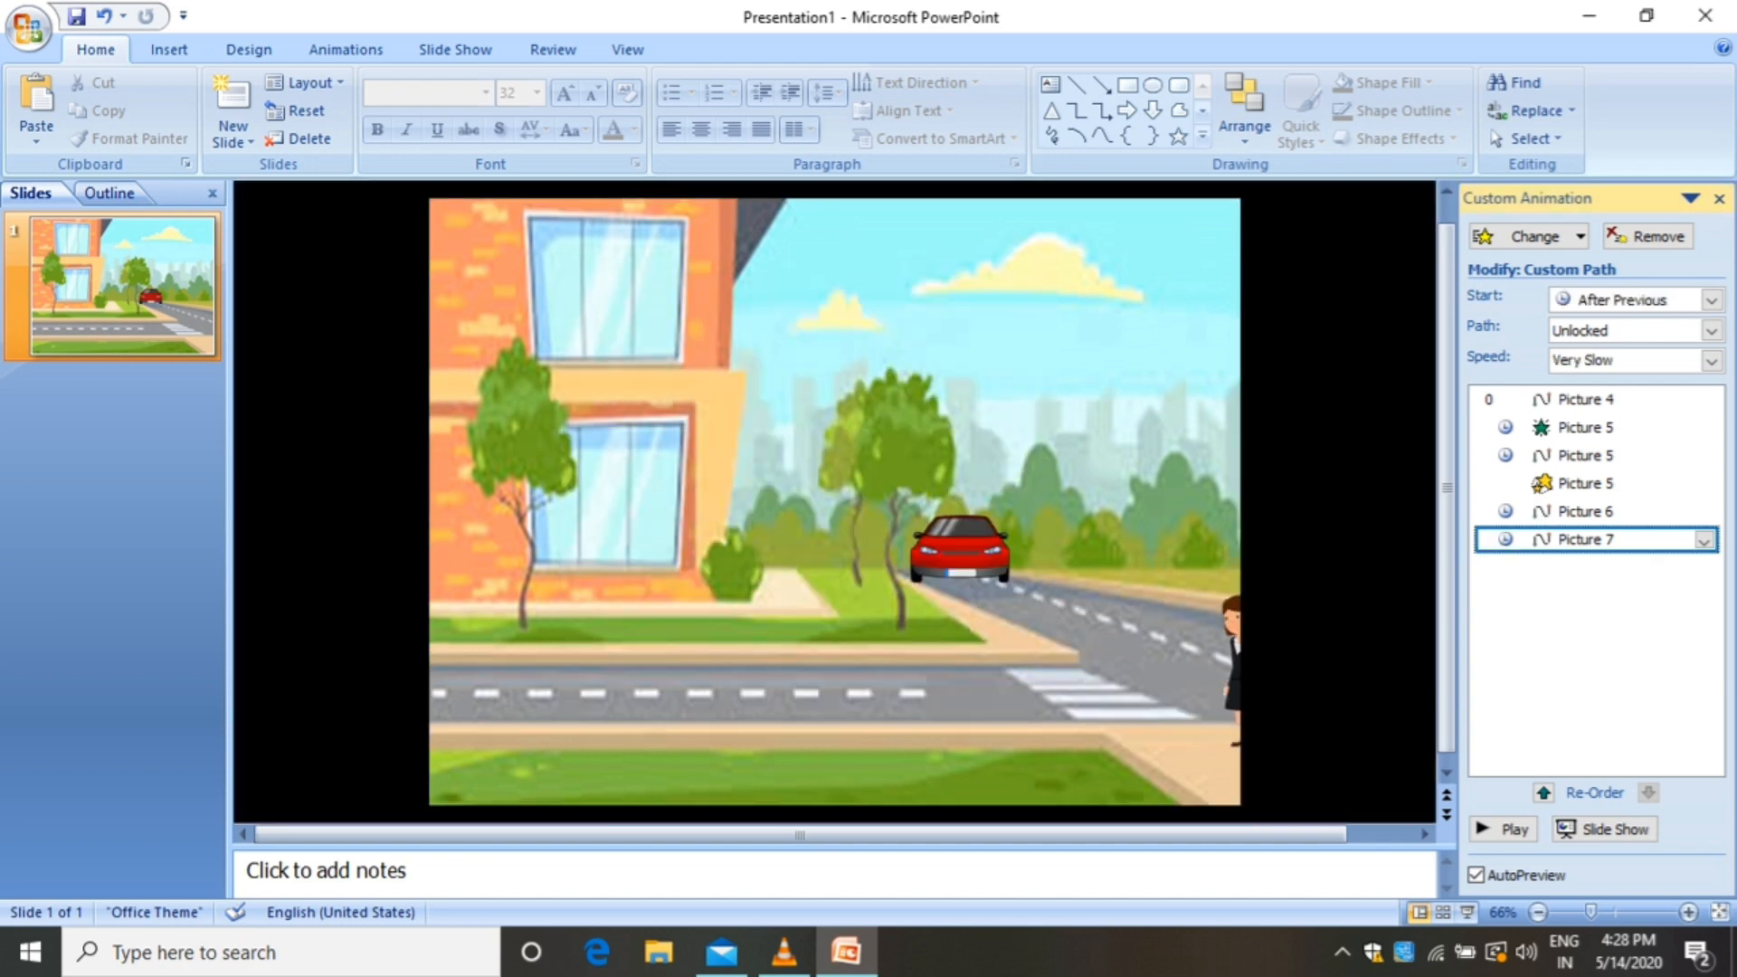
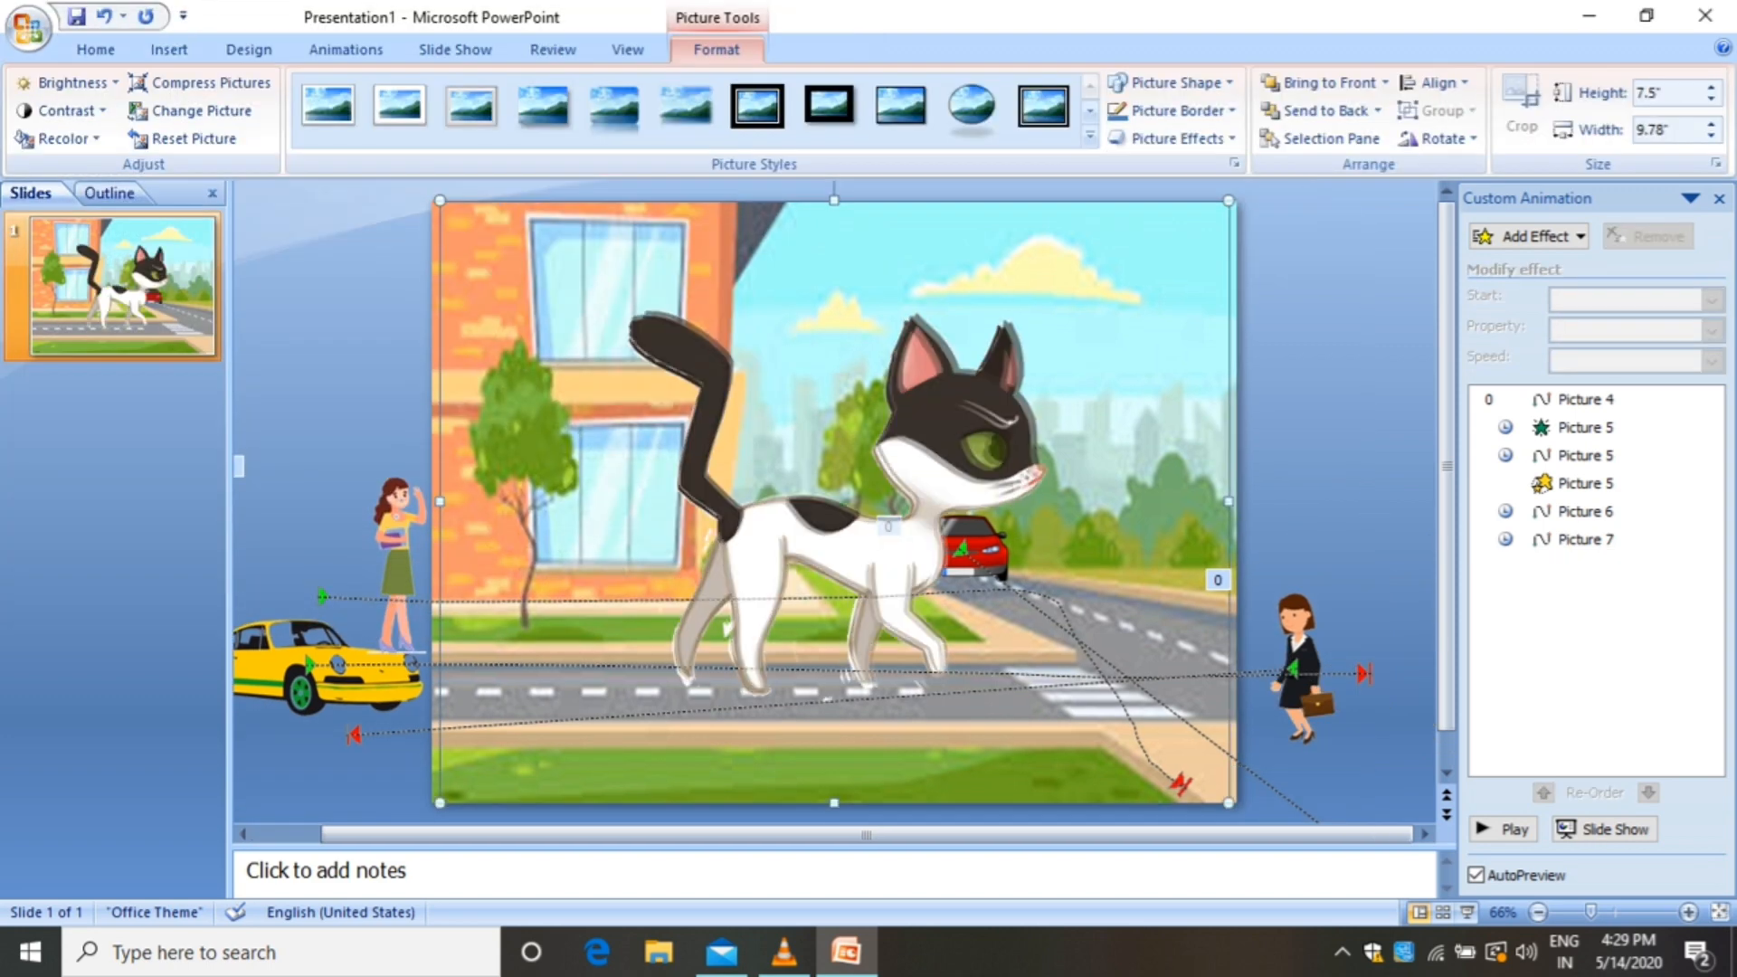
# Shrink the cat picture to 1.07 by 1.39 inches outside the slide's lower-left corner and scribble a wavy motion path over the grass
pyautogui.moveTo(1228, 200); pyautogui.dragTo(375, 758)
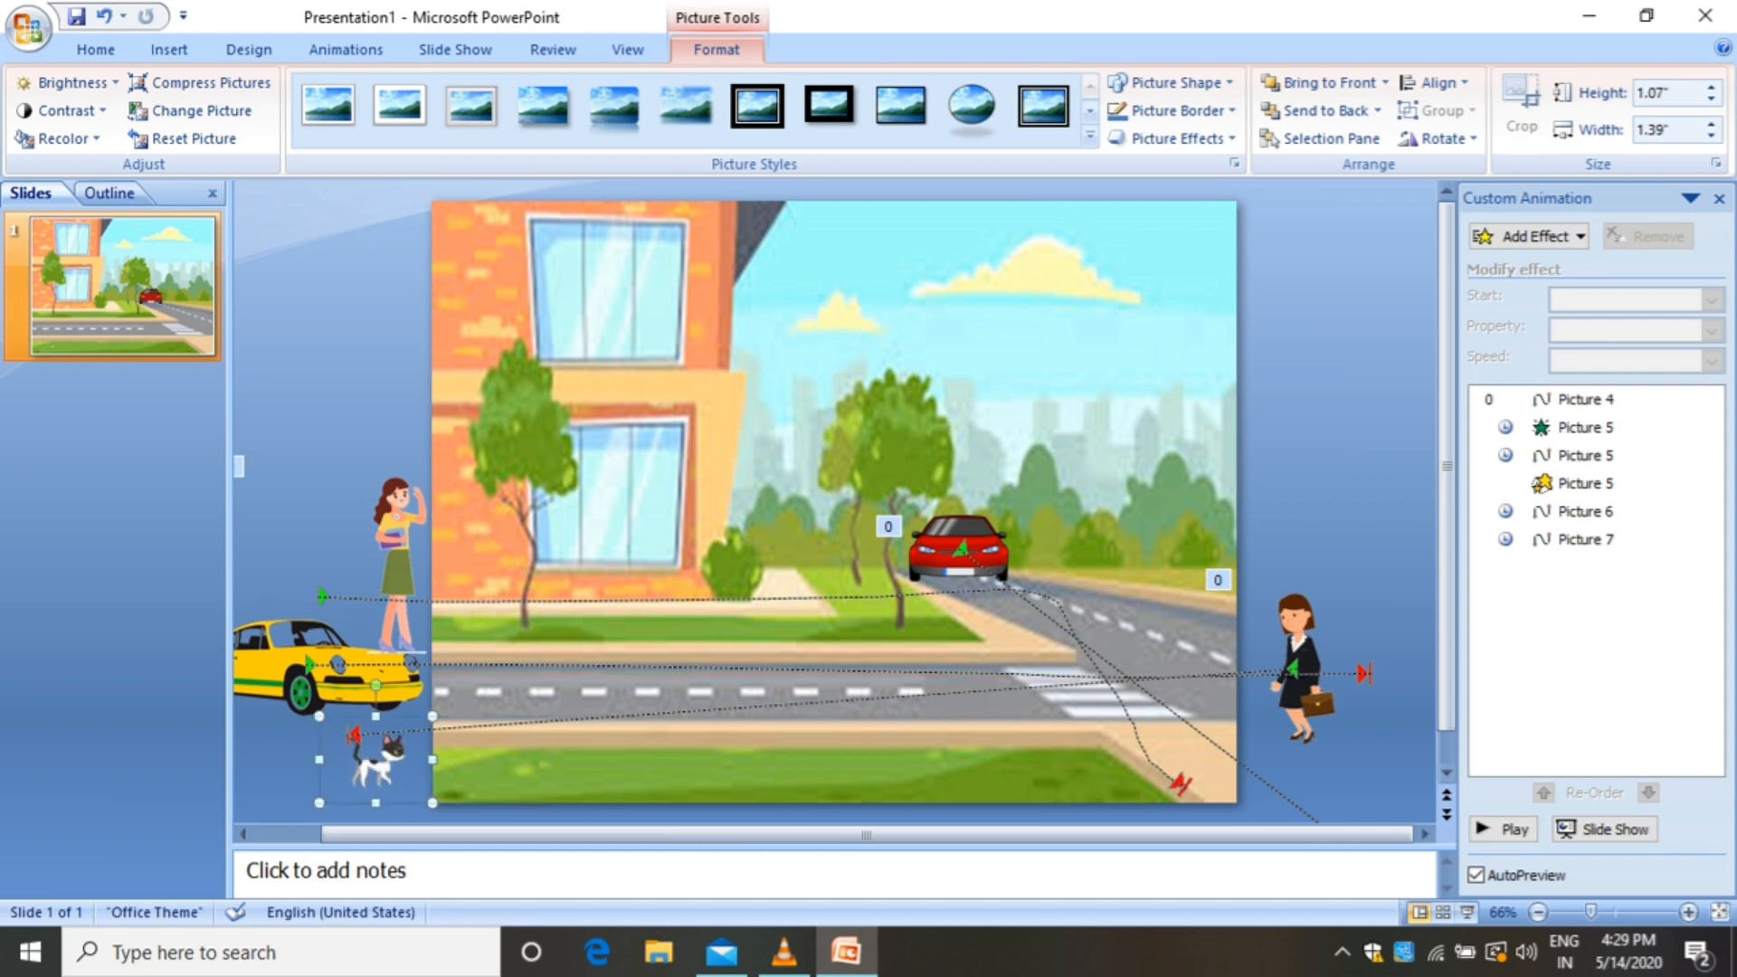
pyautogui.click(1529, 236)
pyautogui.moveTo(1483, 324)
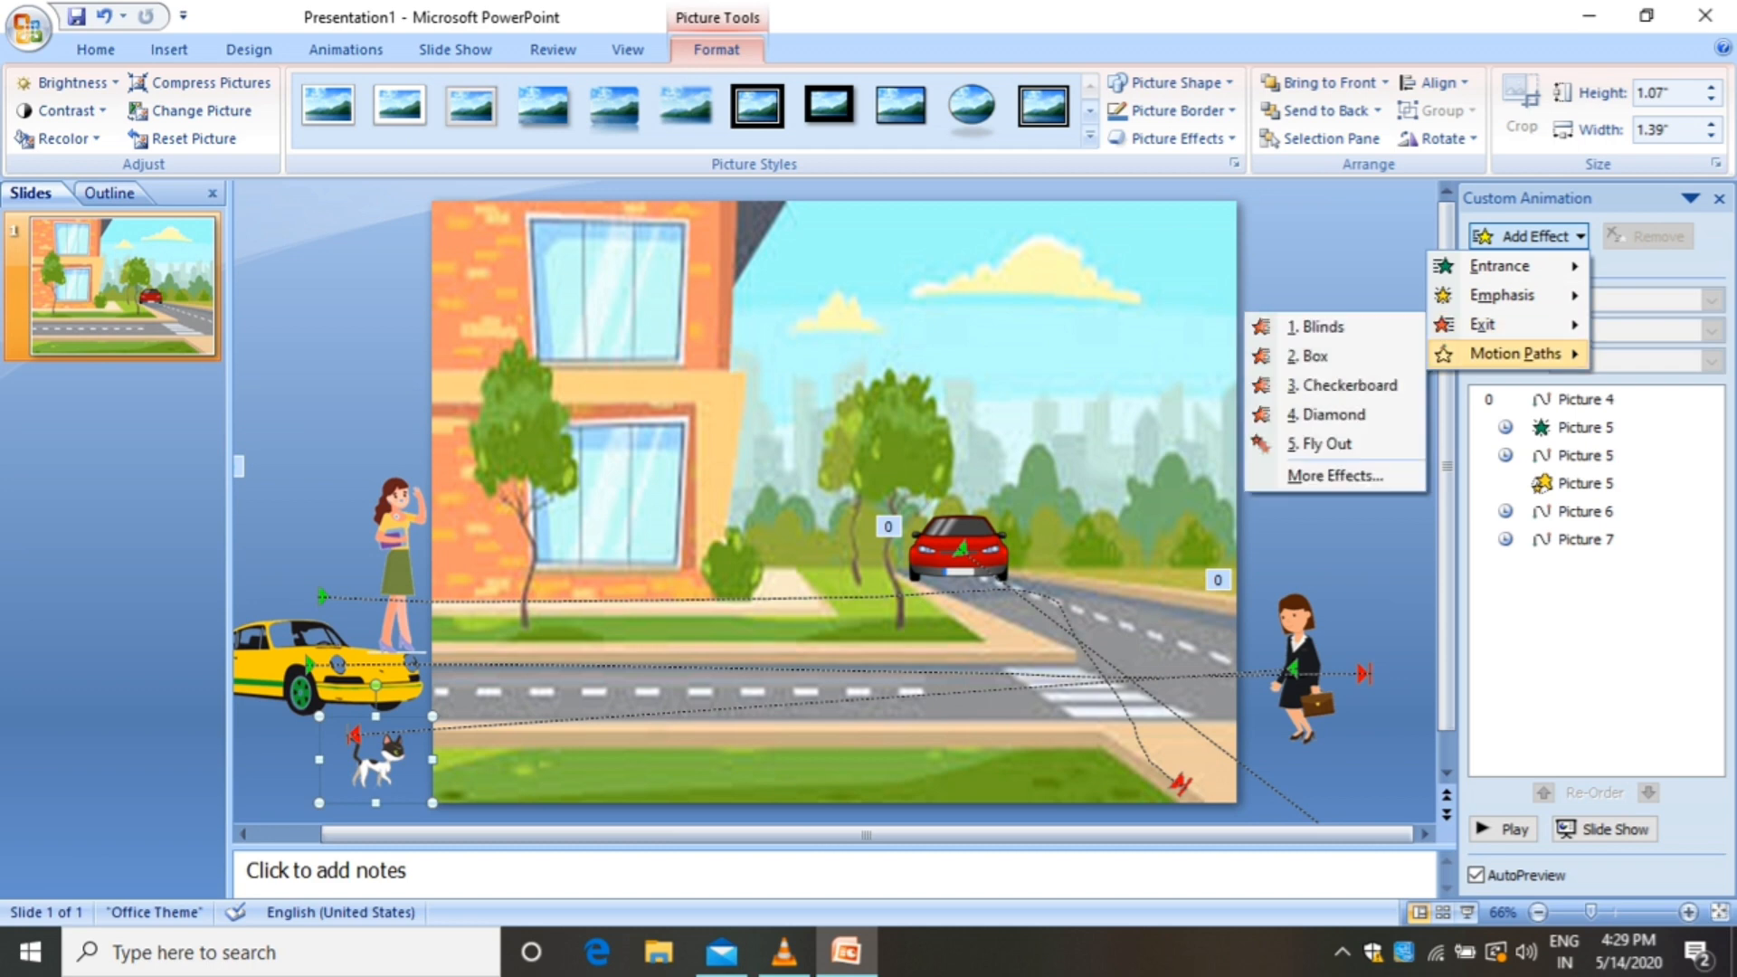
pyautogui.moveTo(1515, 353)
pyautogui.moveTo(1302, 534)
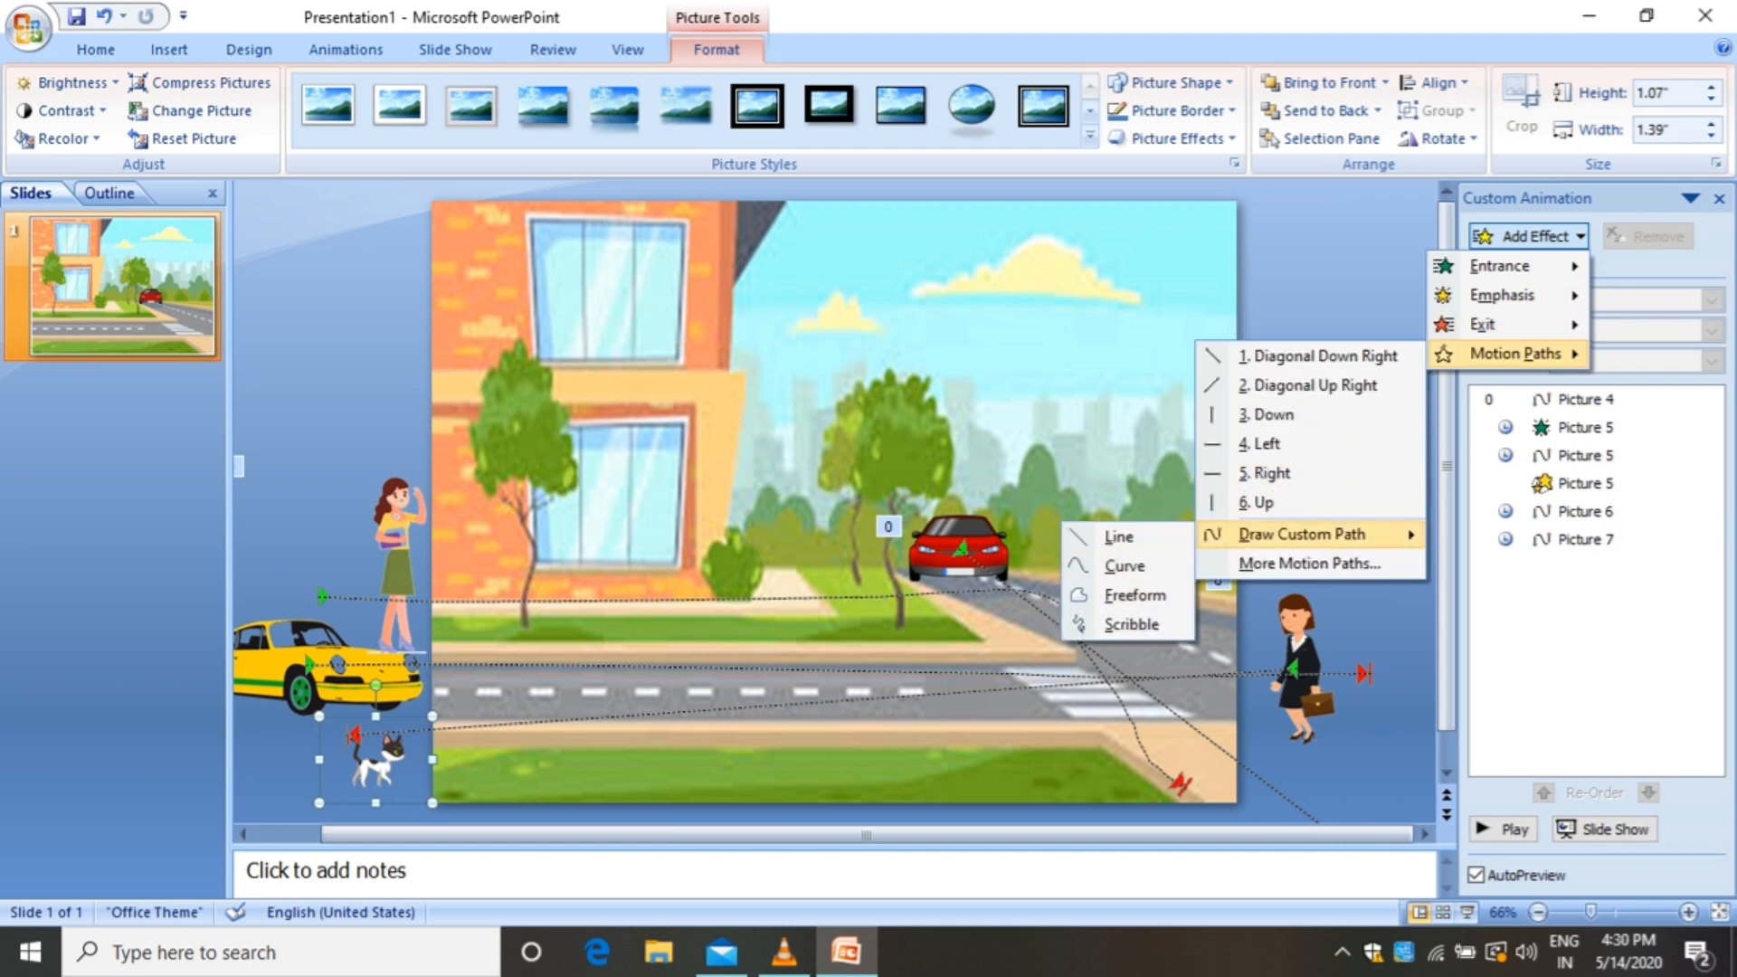
pyautogui.click(1126, 624)
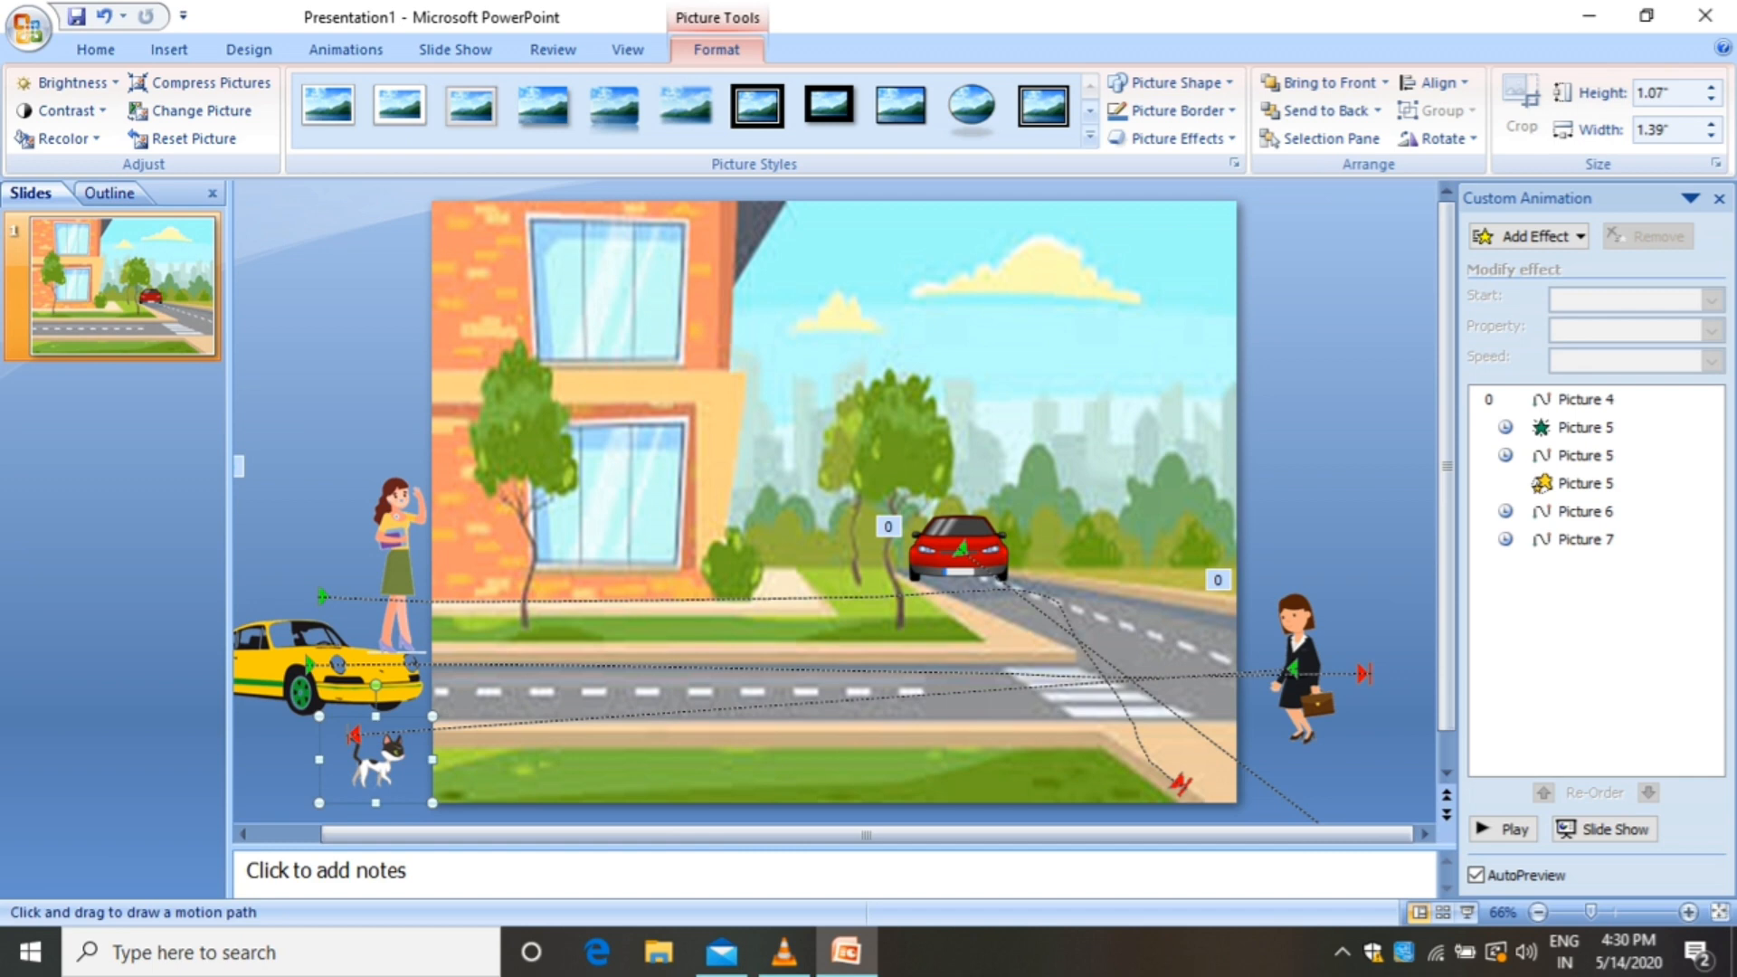
pyautogui.moveTo(436, 767)
pyautogui.mouseDown()
pyautogui.moveTo(480, 751)
pyautogui.moveTo(635, 780)
pyautogui.moveTo(684, 763)
pyautogui.mouseUp()
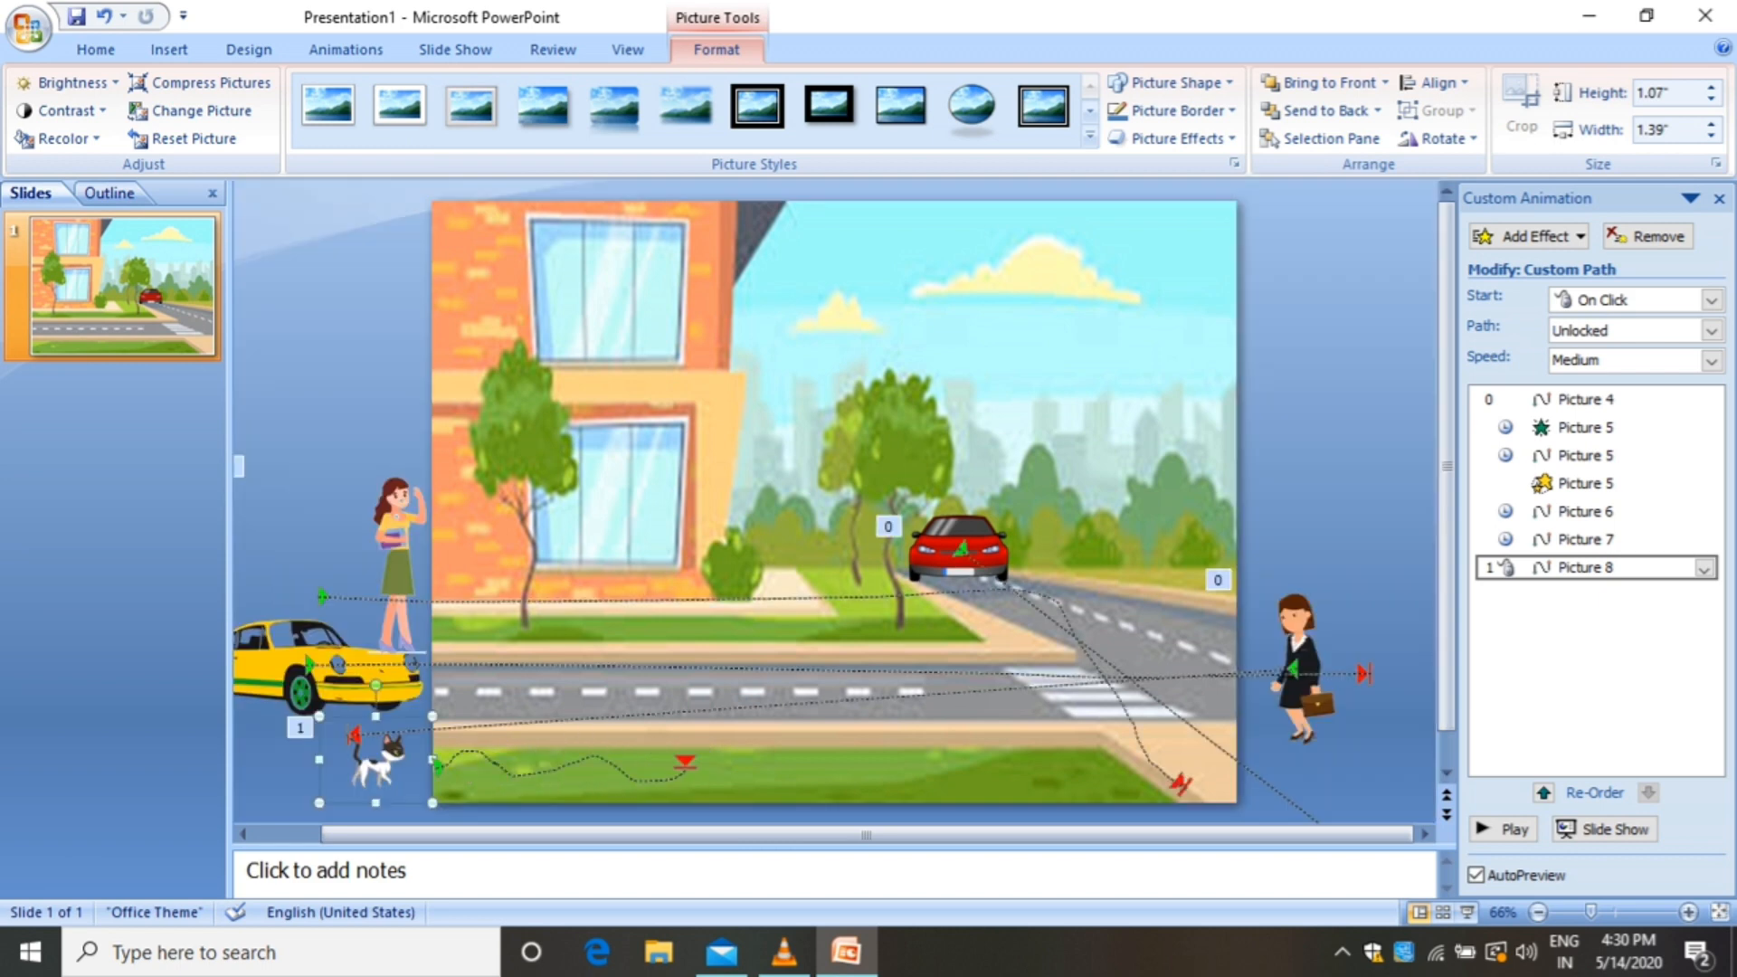
pyautogui.click(796, 506)
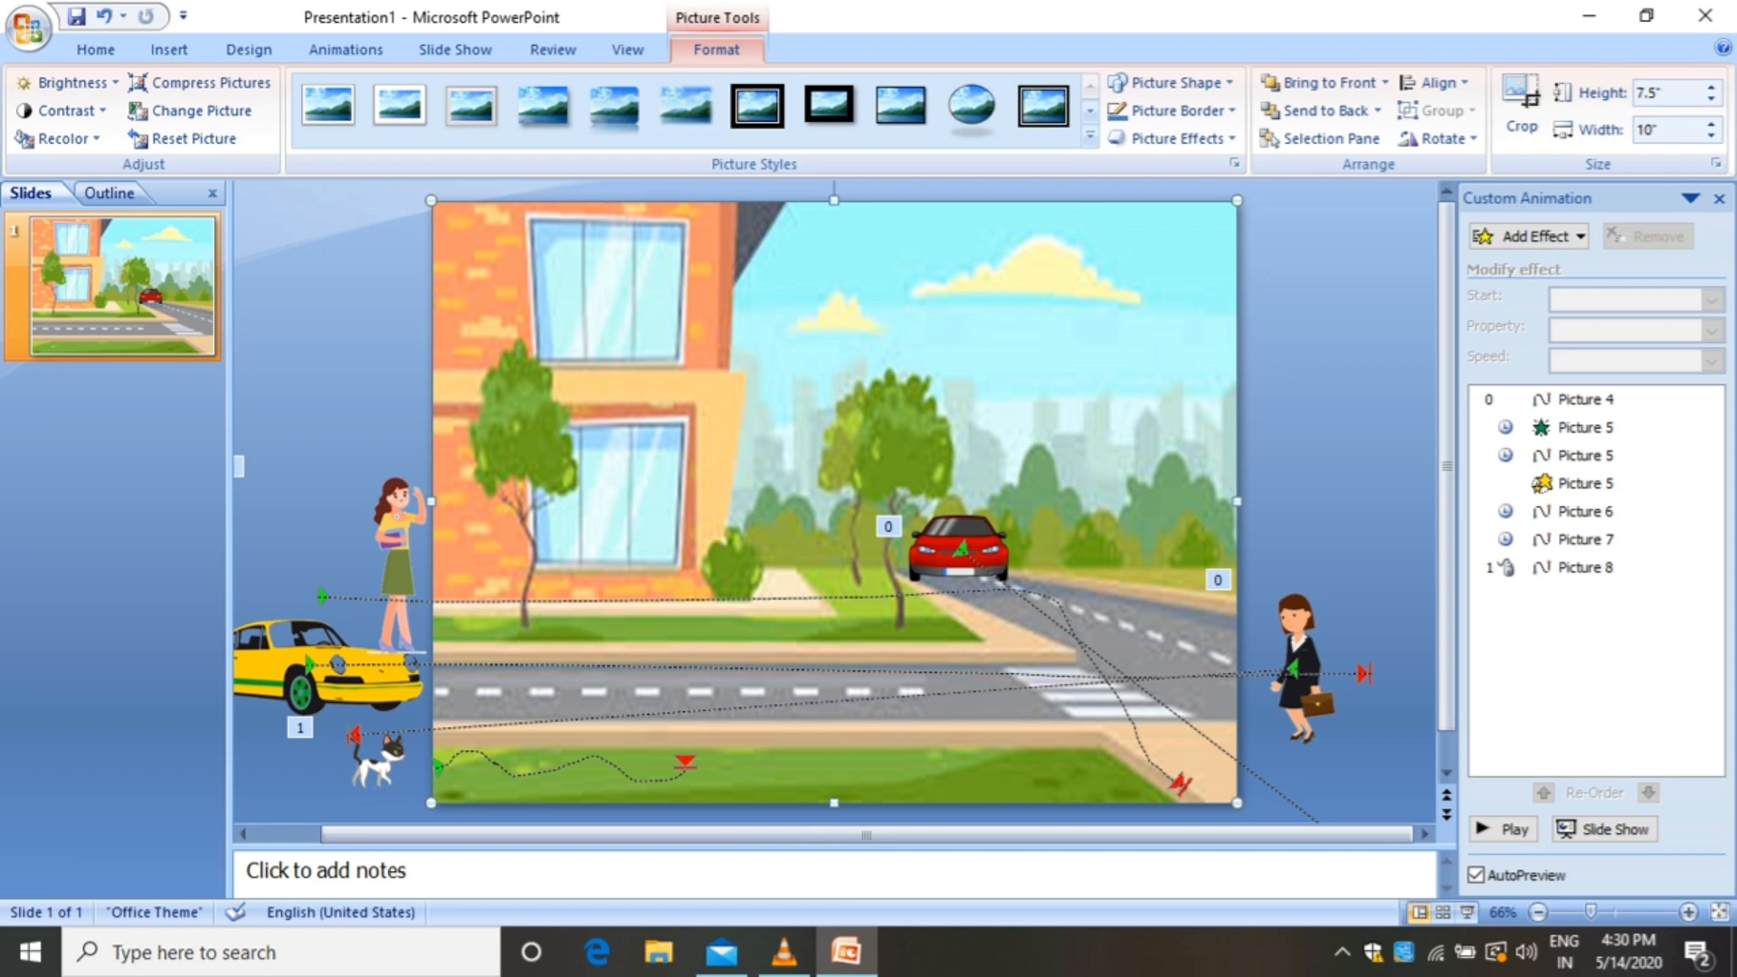
# Set the cat's motion path to a speed of 5 seconds (Very Slow), starting With Previous
pyautogui.doubleClick(1584, 568)
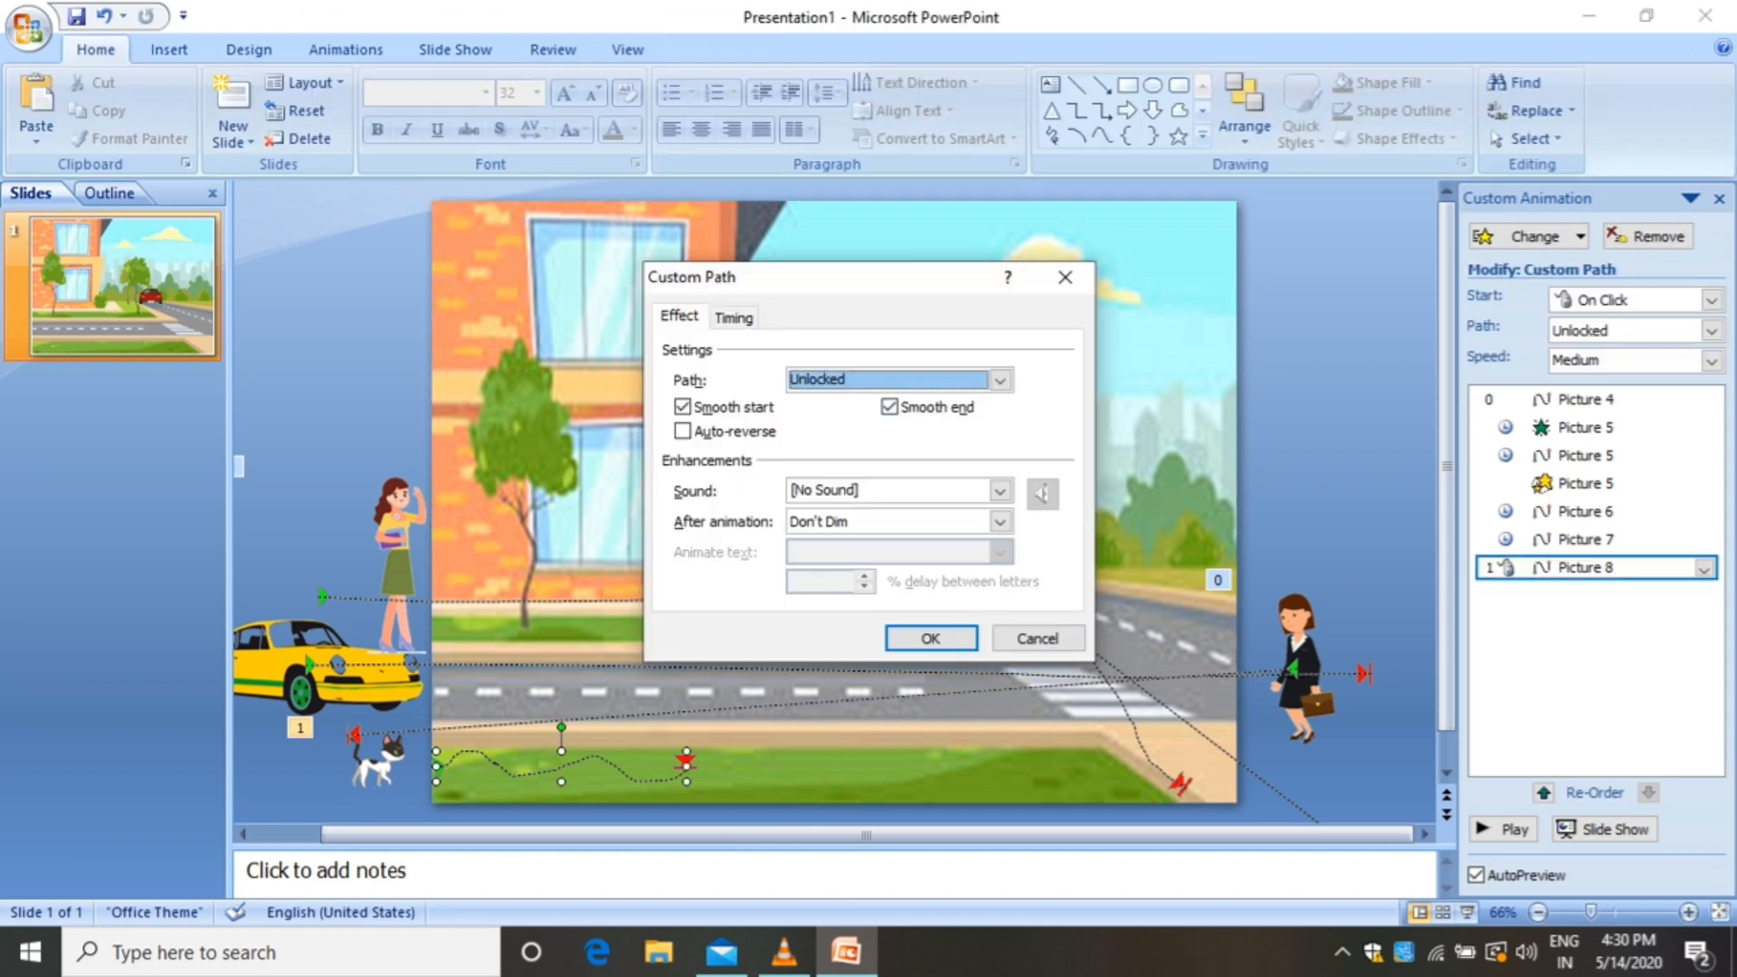
pyautogui.click(733, 317)
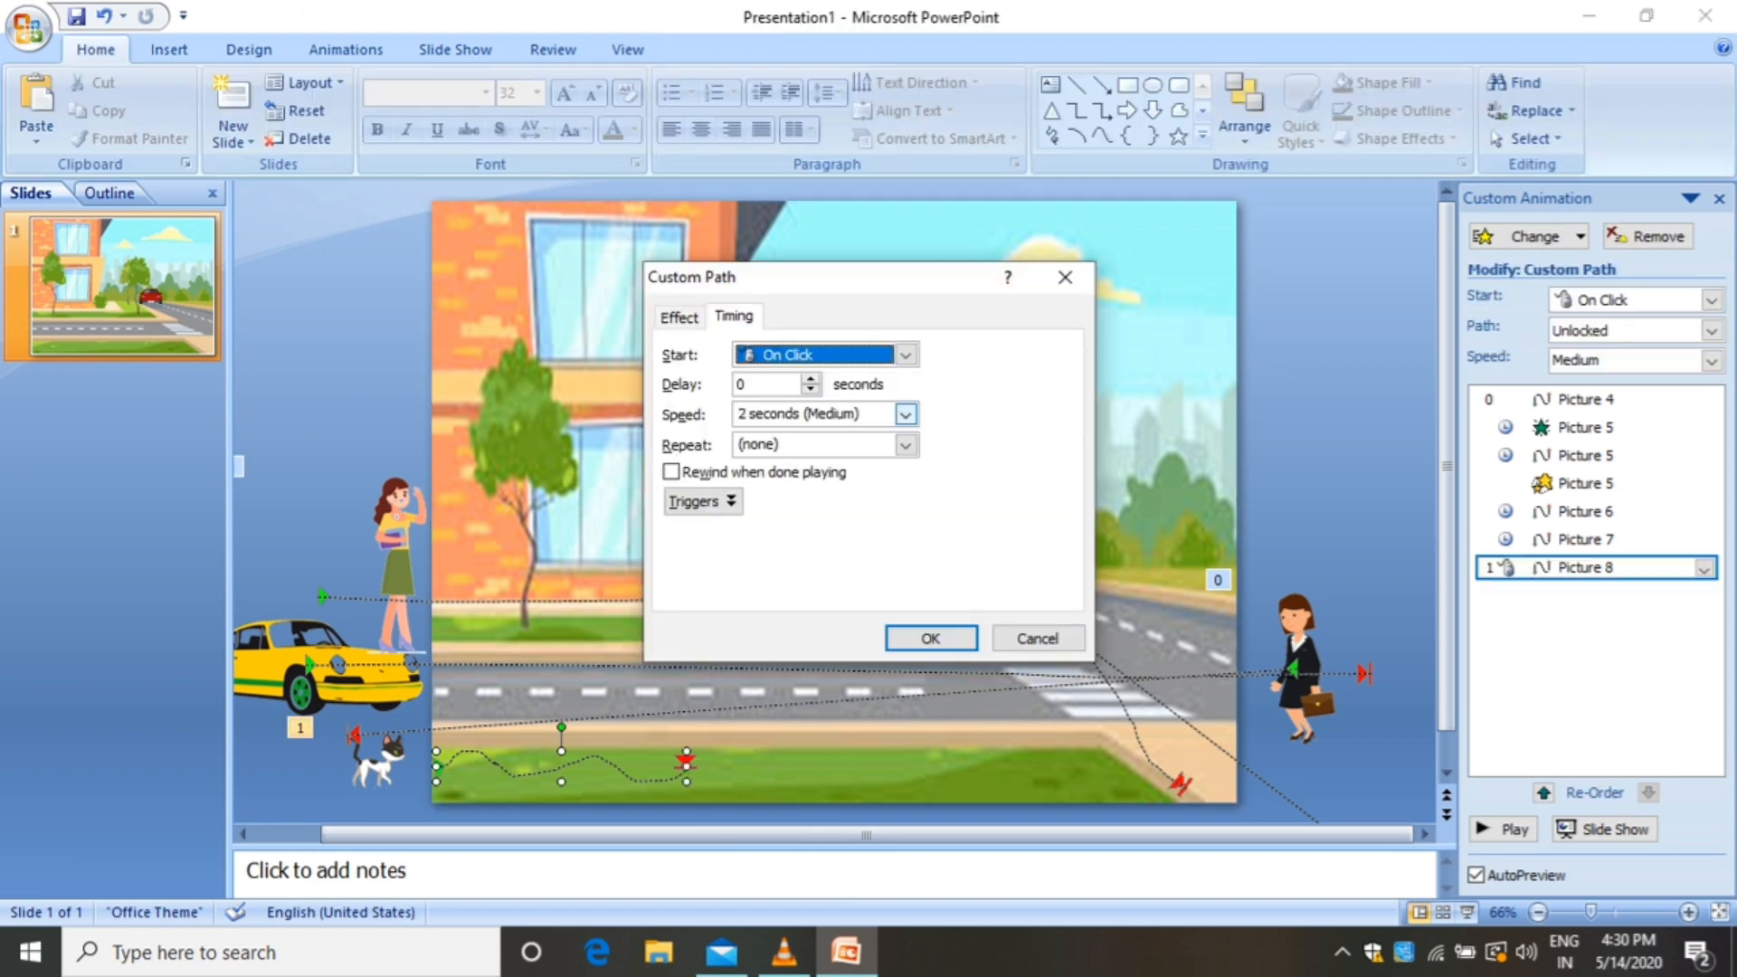
pyautogui.click(905, 413)
pyautogui.click(796, 435)
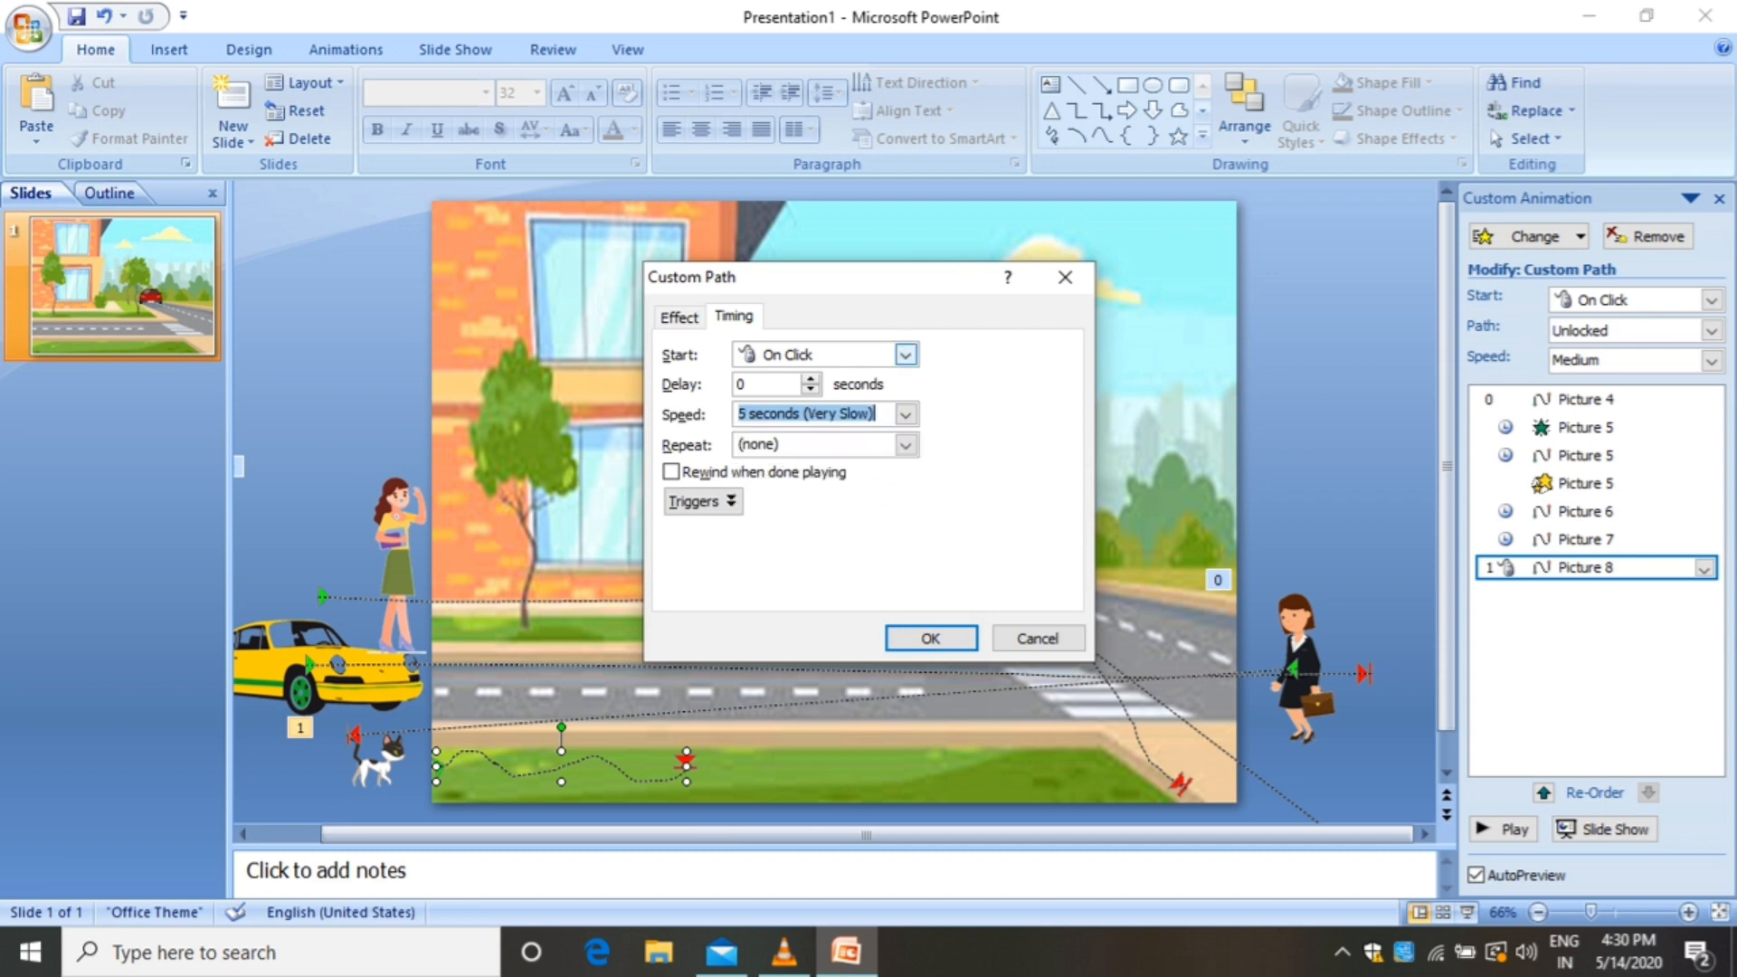
pyautogui.click(904, 355)
pyautogui.click(895, 415)
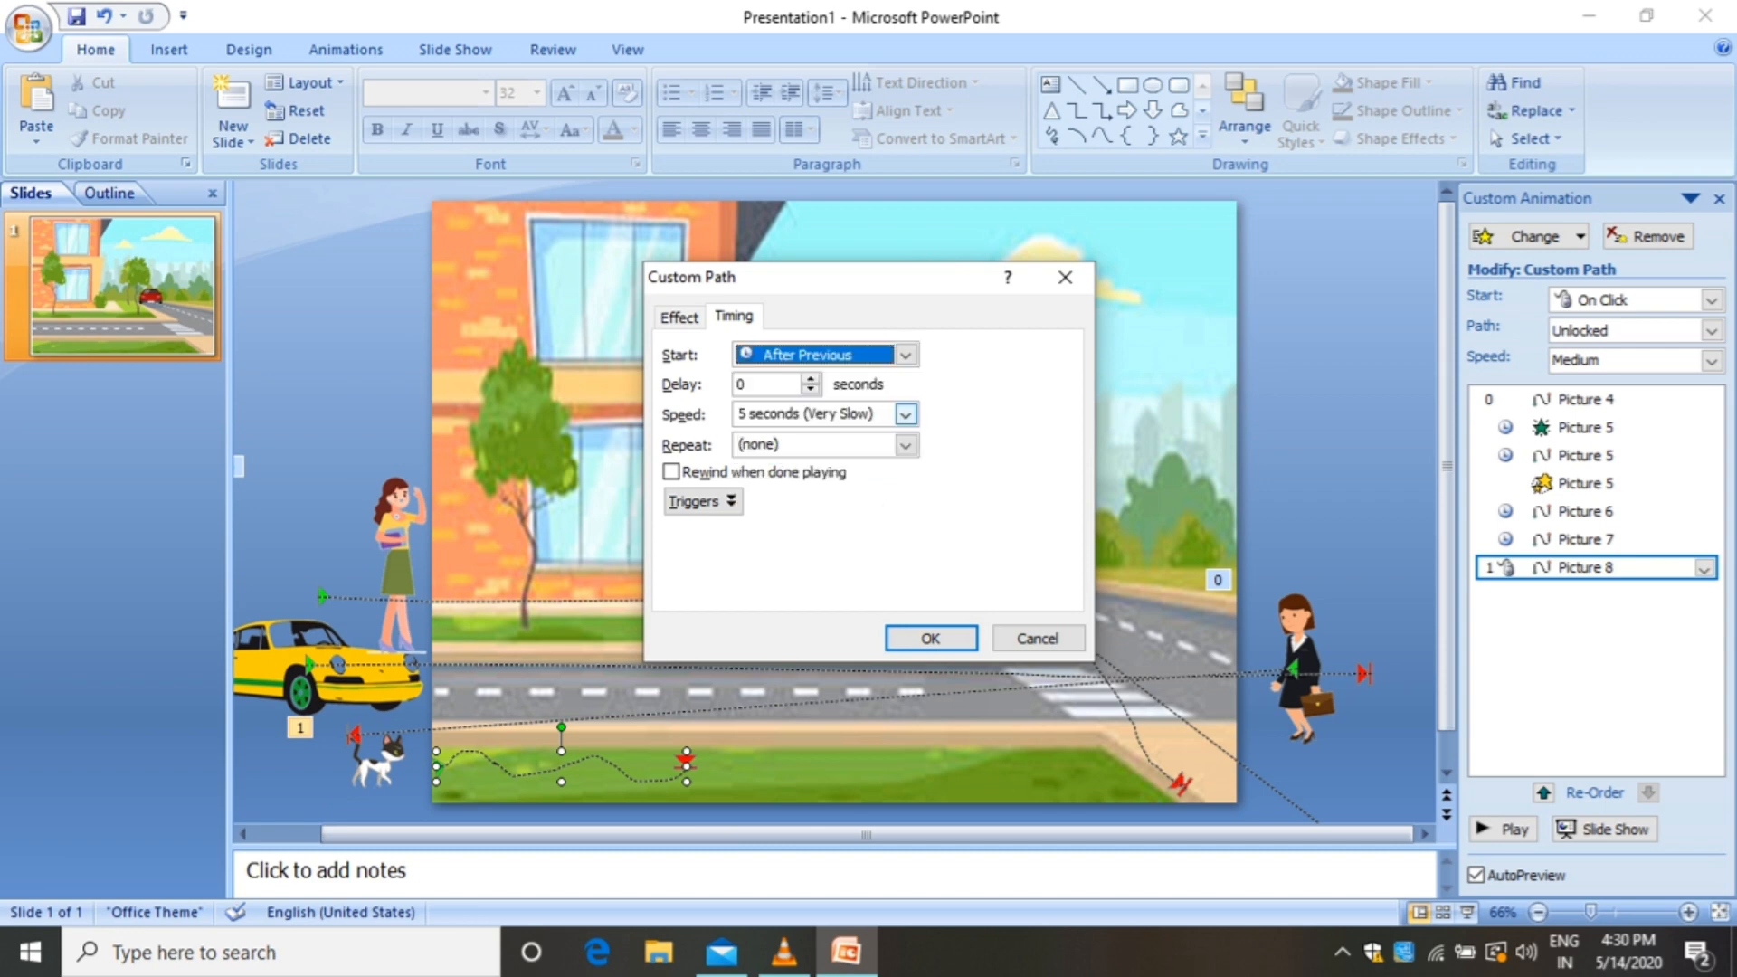
pyautogui.click(904, 354)
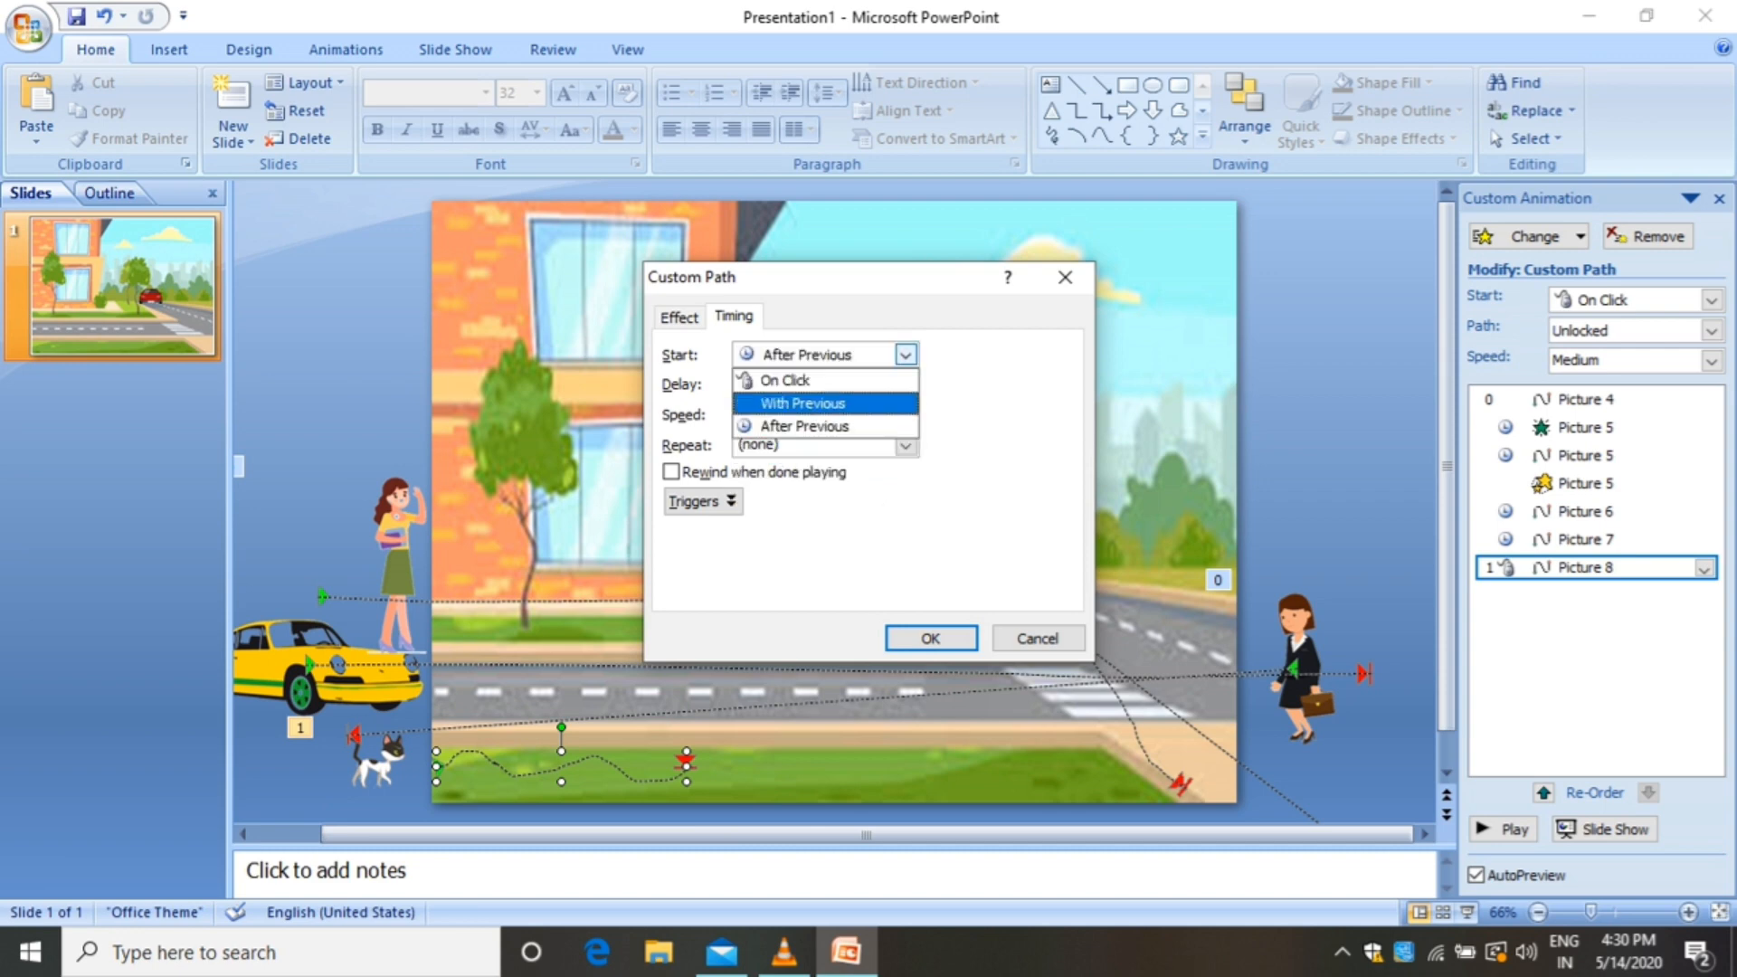
pyautogui.click(803, 404)
pyautogui.click(930, 638)
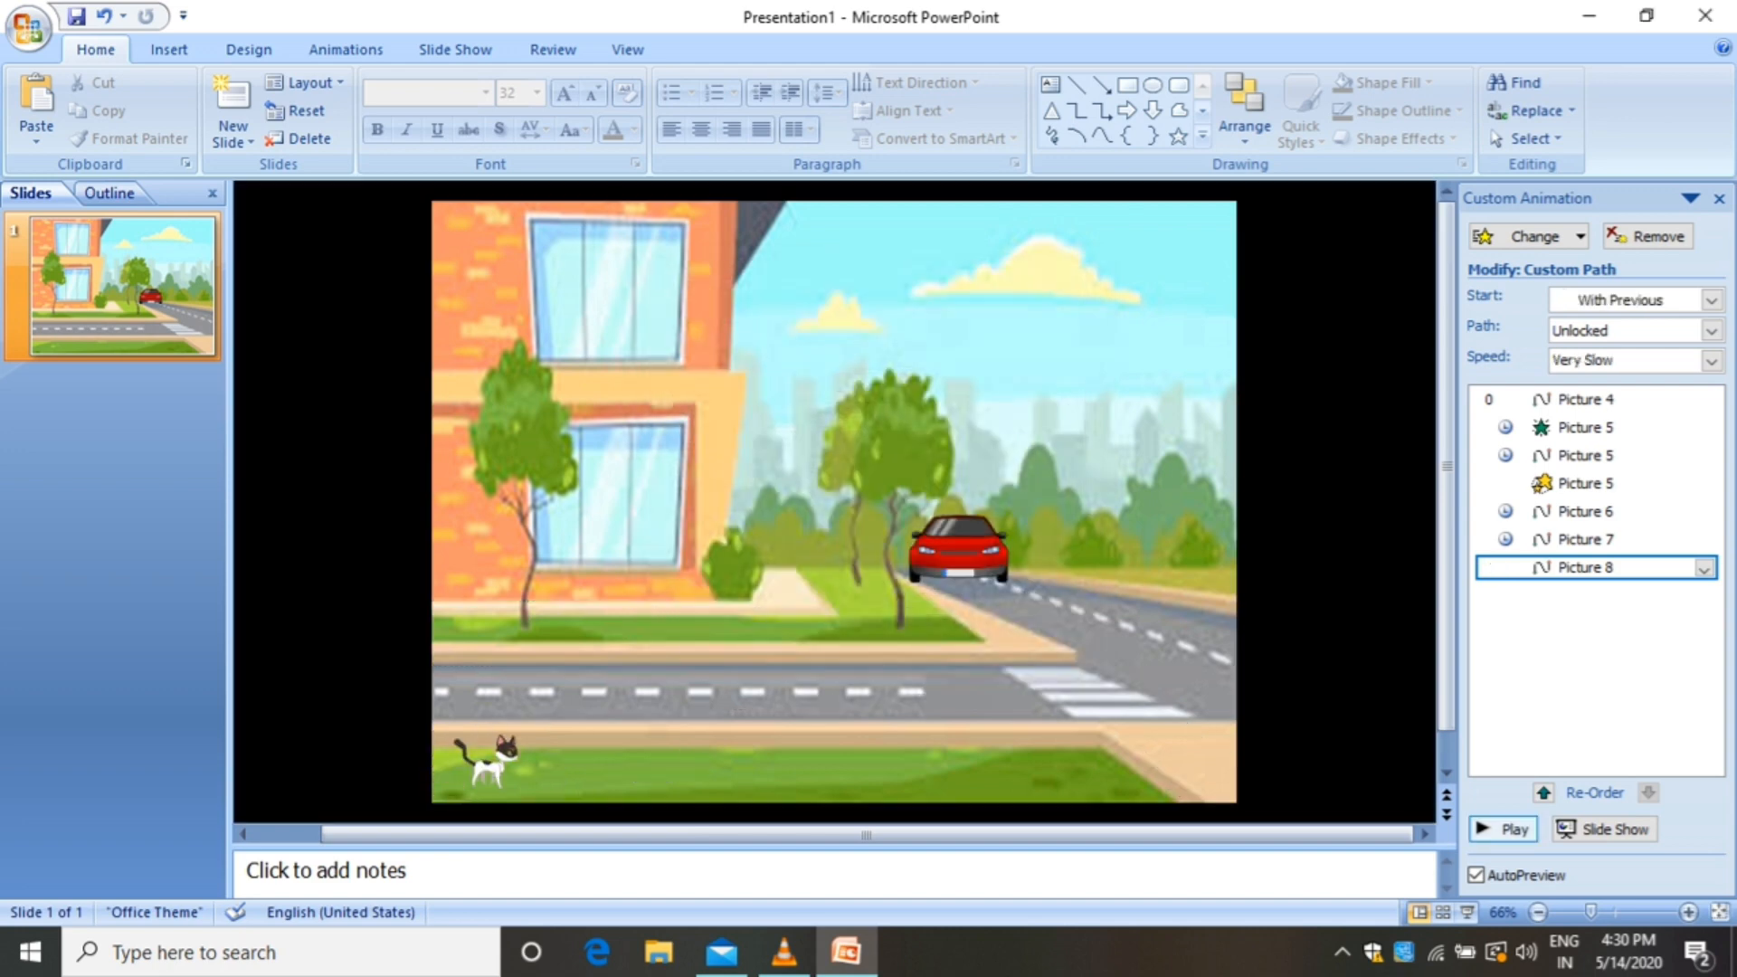
# Preview the animations and stretch the cat's motion path to the right along the grass, almost to the sidewalk
pyautogui.click(1502, 830)
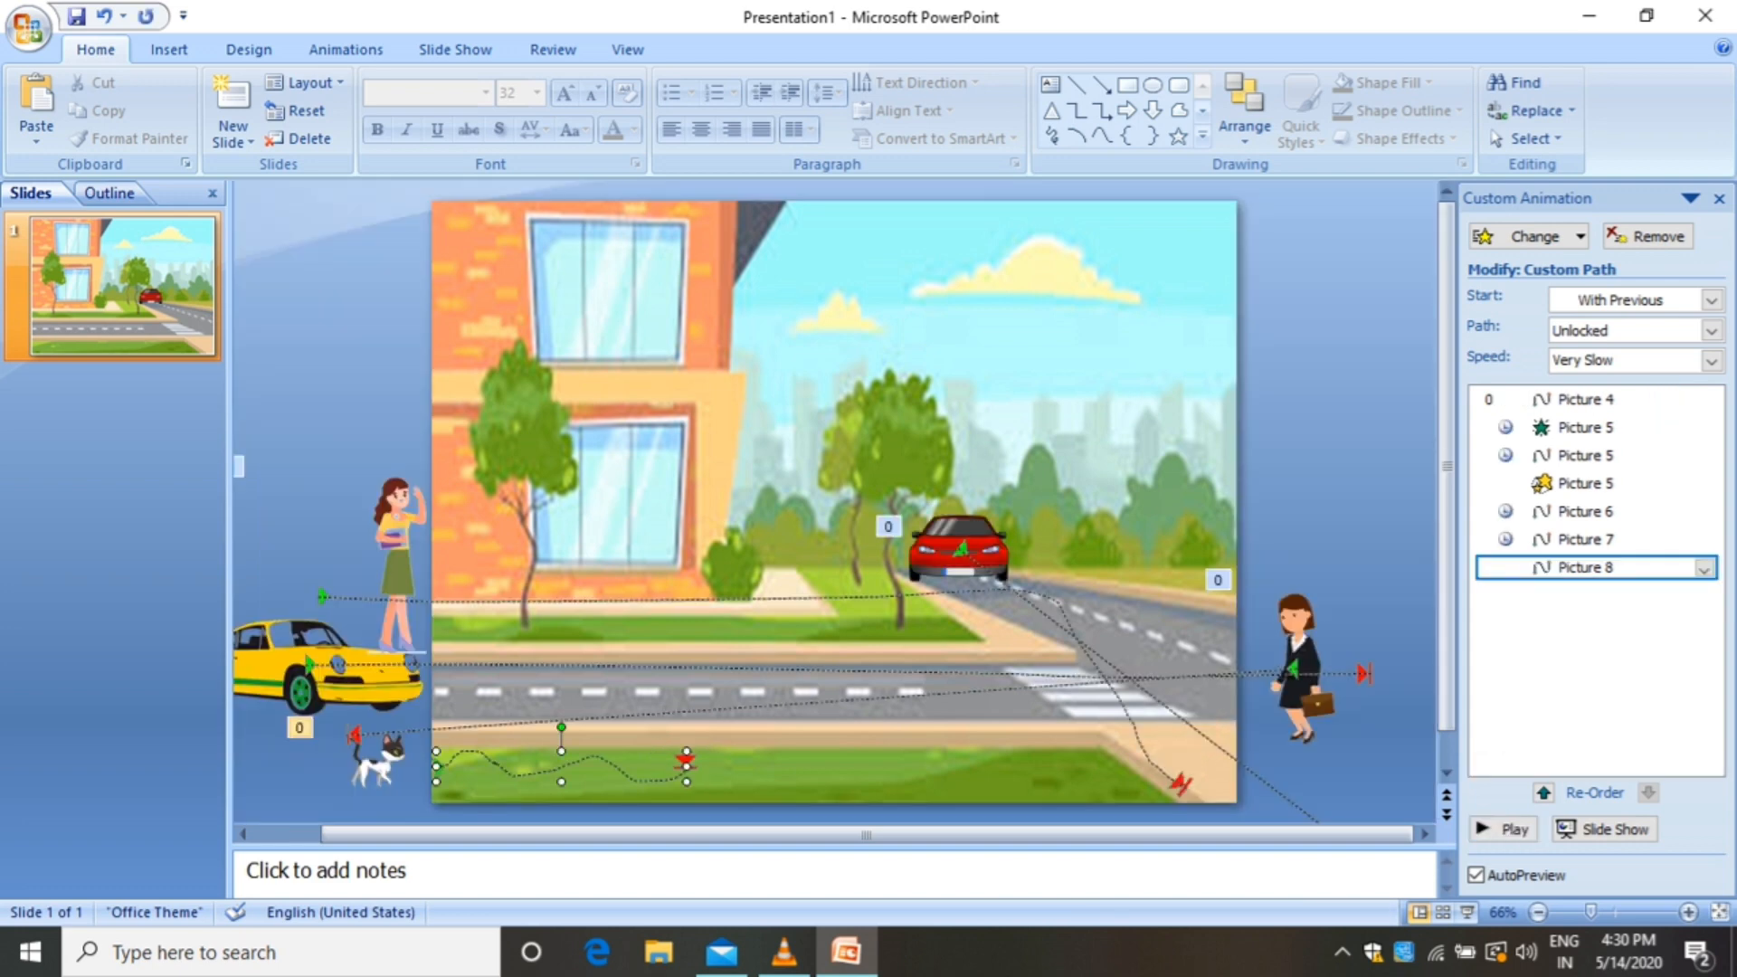
pyautogui.moveTo(687, 766); pyautogui.dragTo(1049, 766)
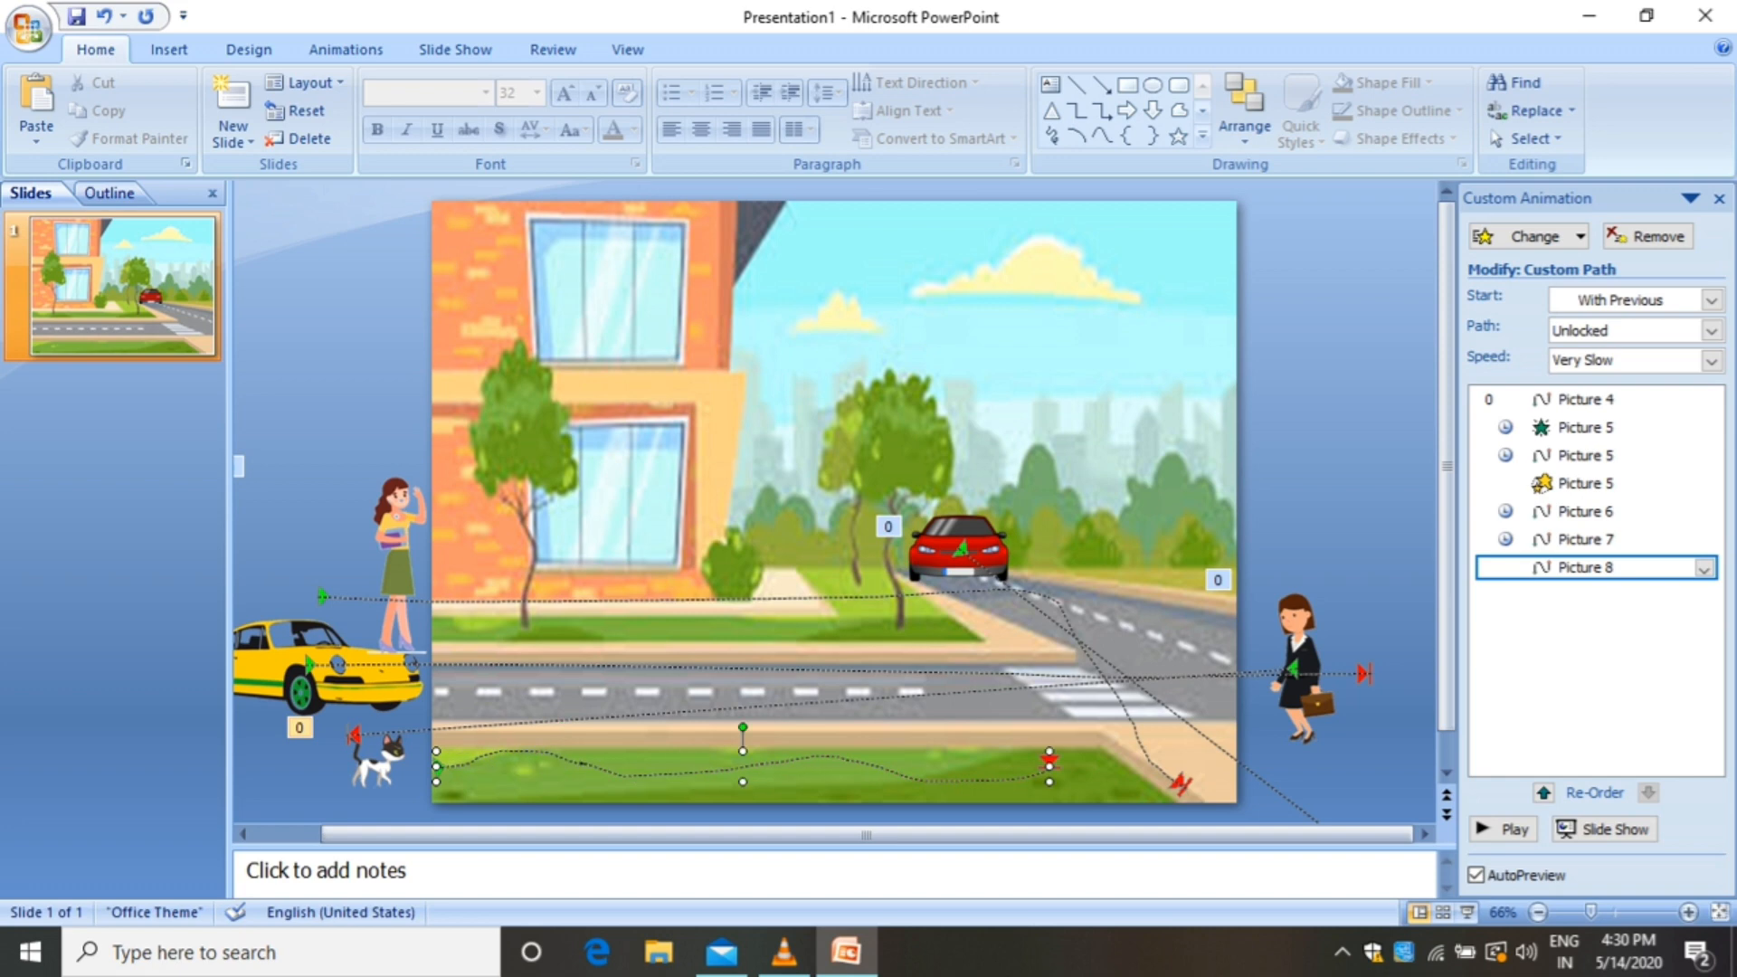
pyautogui.moveTo(1049, 766); pyautogui.dragTo(1122, 767)
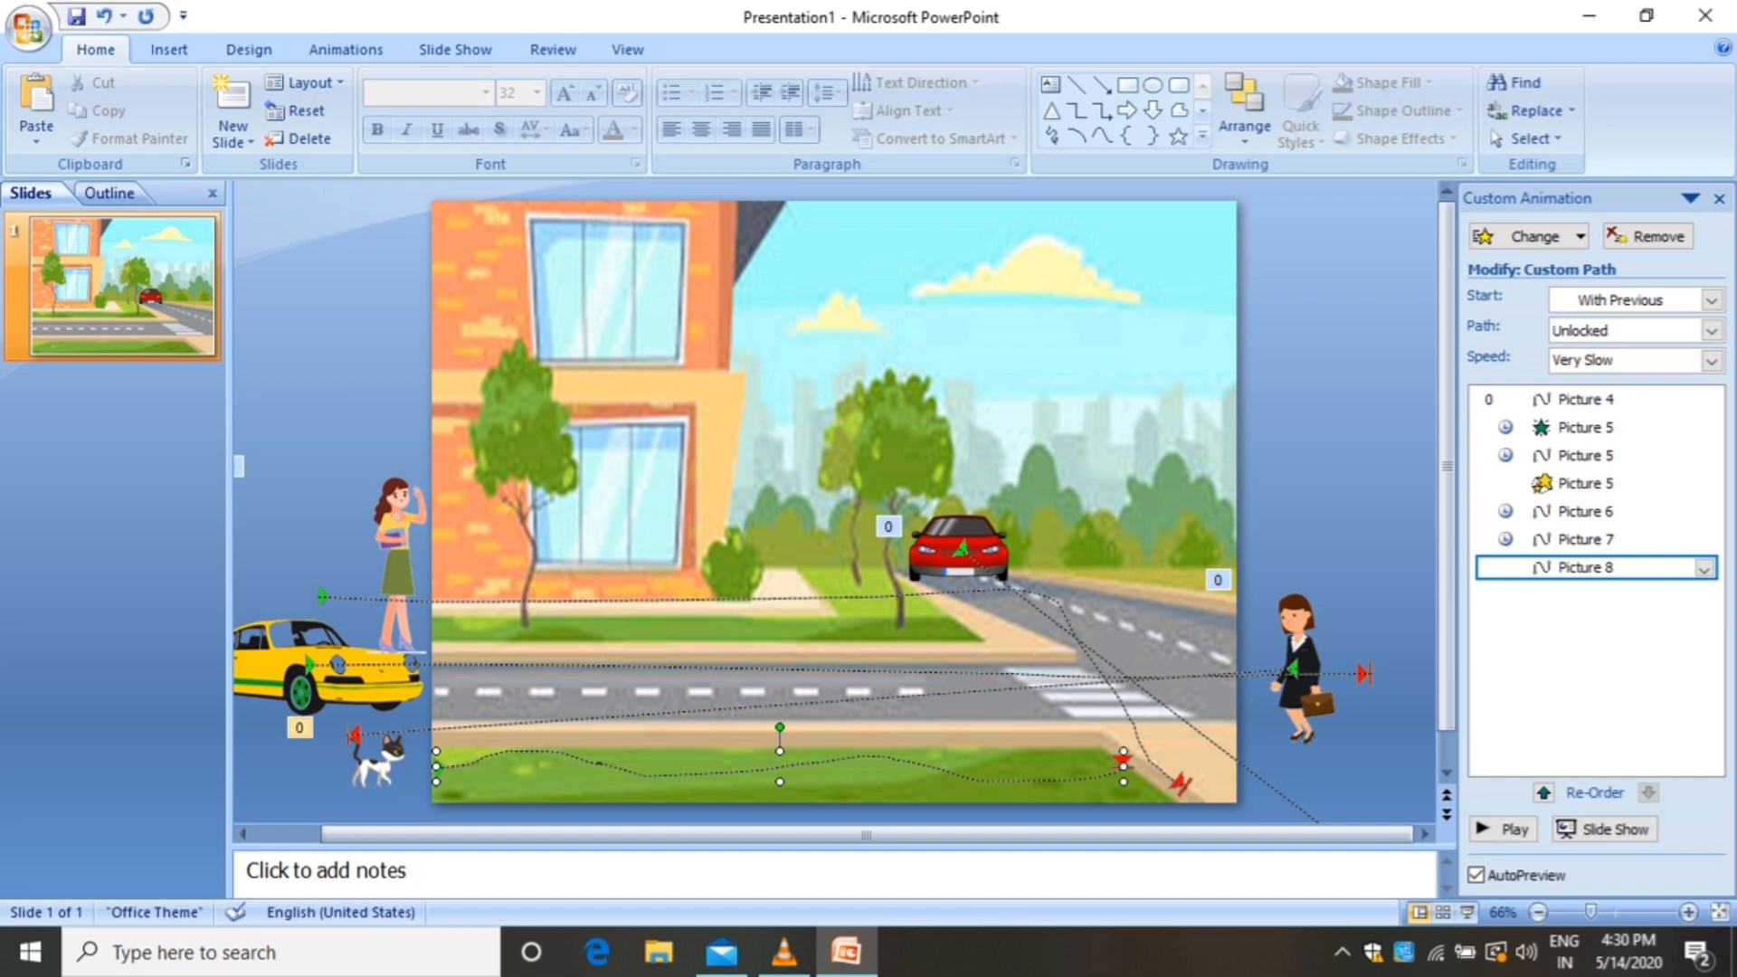
# Nudge the first lady slightly to the right, closer to the slide's edge, and run the slide show
pyautogui.click(396, 551)
pyautogui.press('Right')
pyautogui.press('Right')
pyautogui.press('Right')
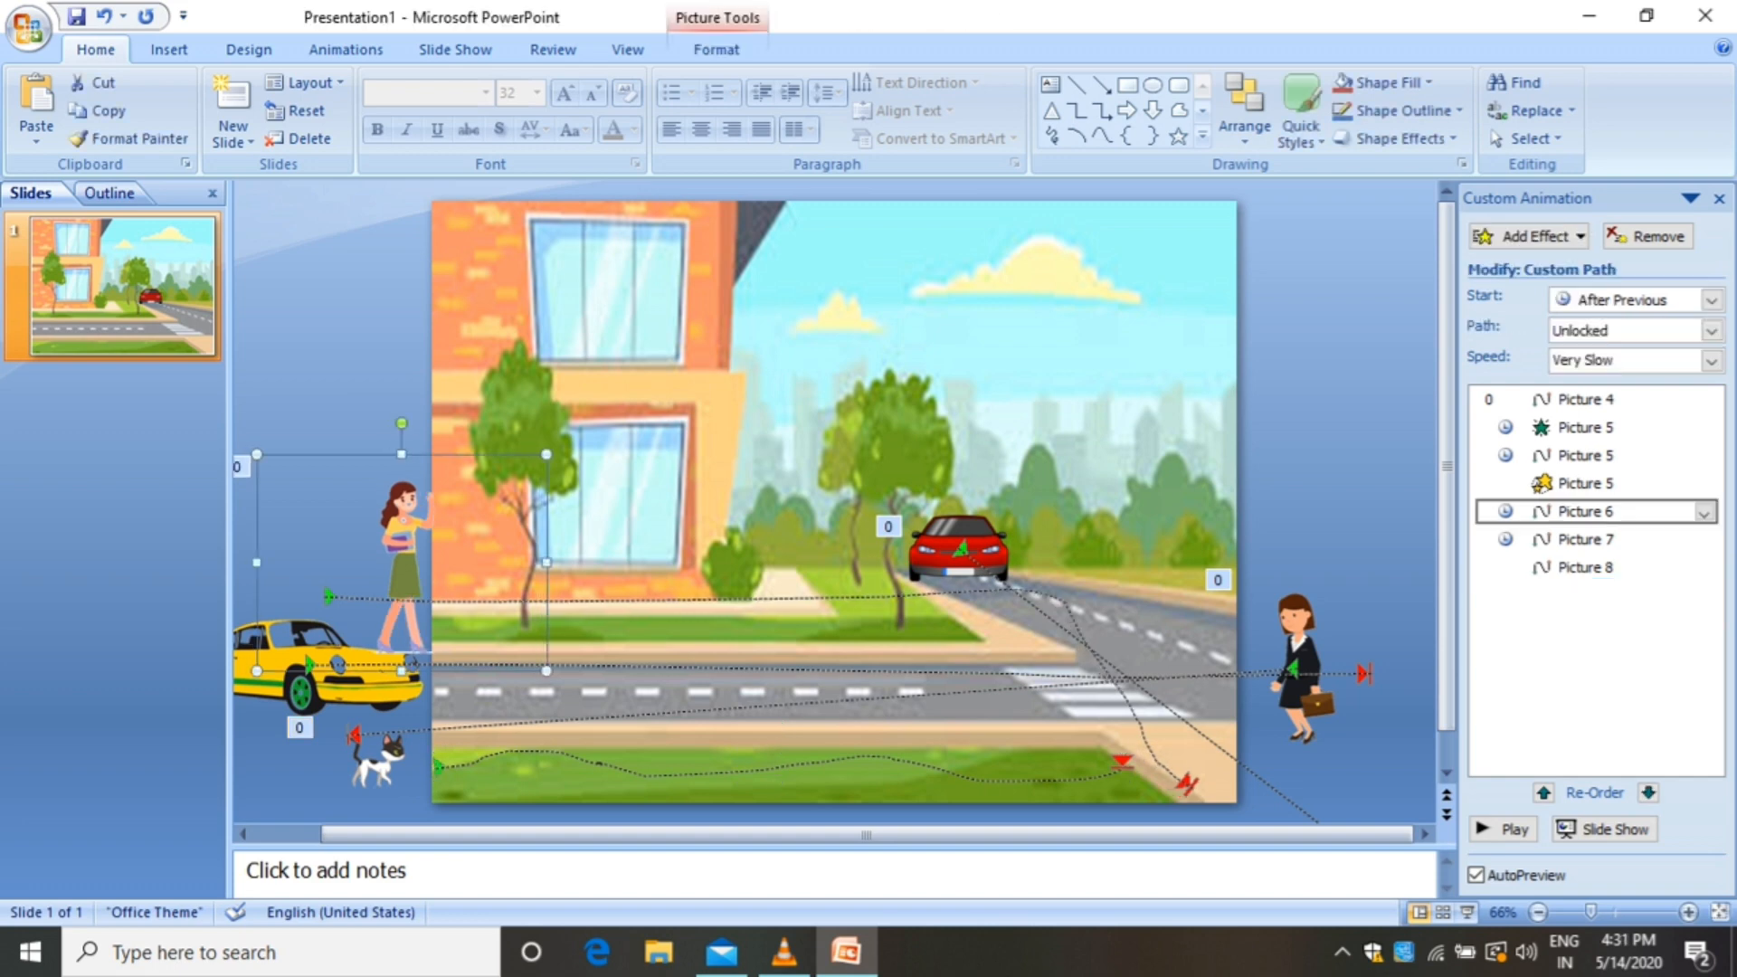
pyautogui.press('Left')
pyautogui.press('Left')
pyautogui.click(1466, 912)
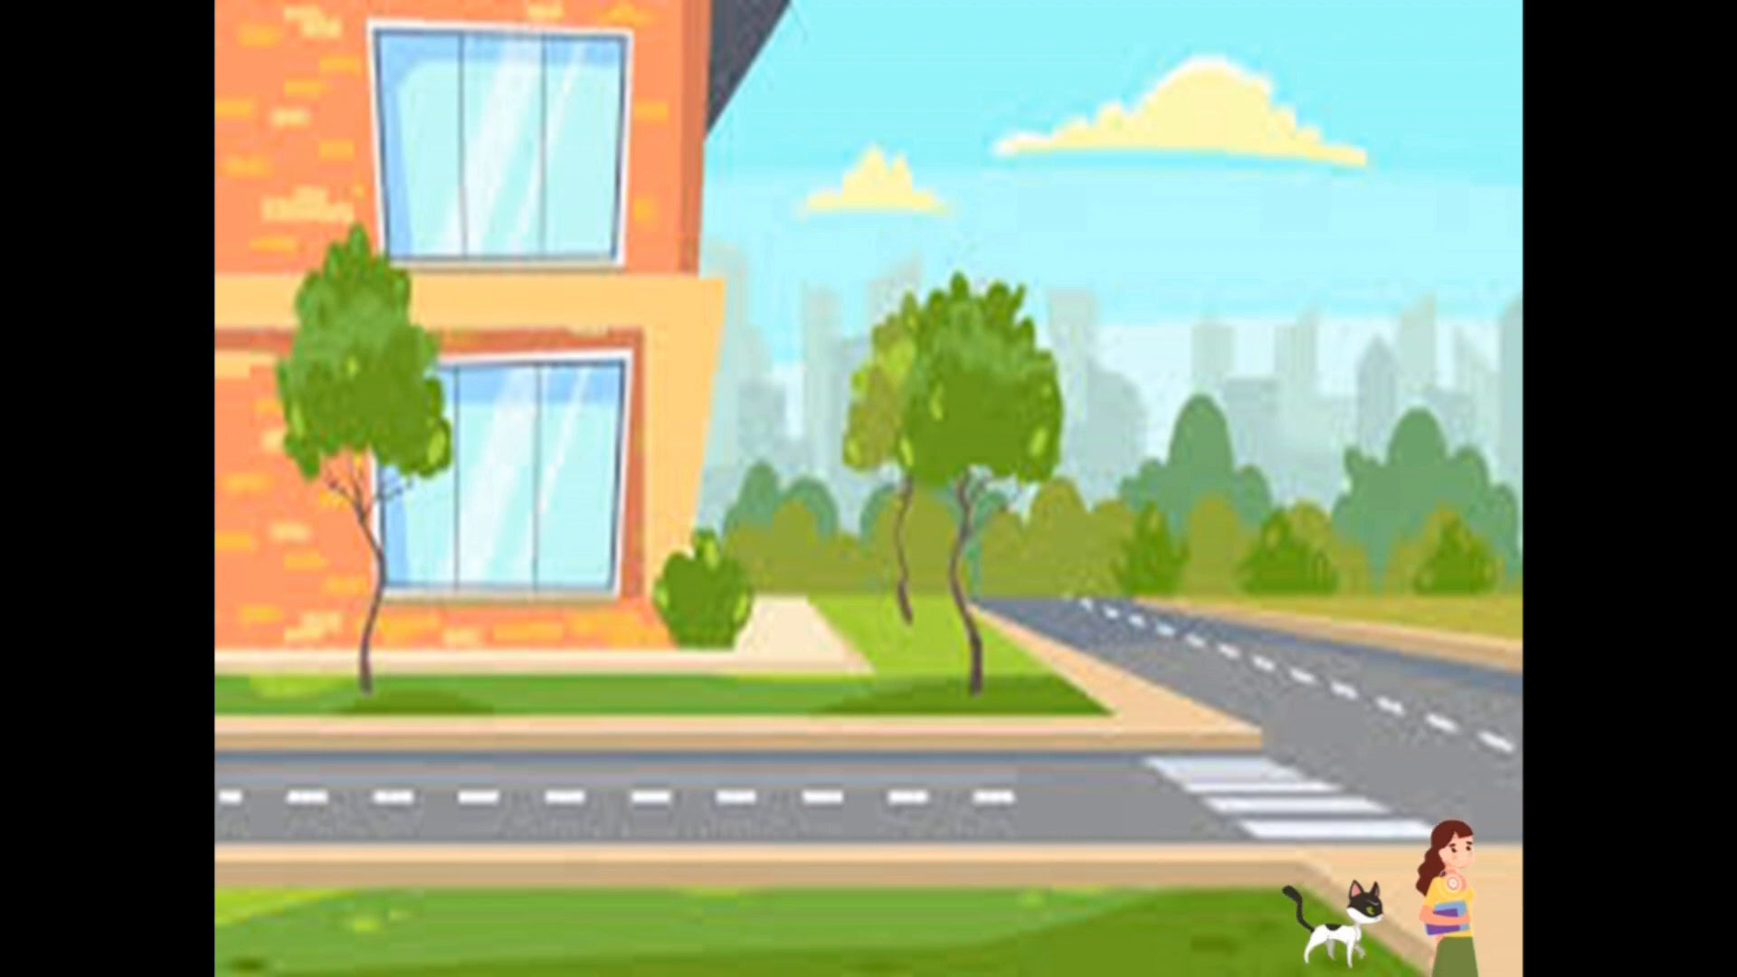
pyautogui.press('Escape')
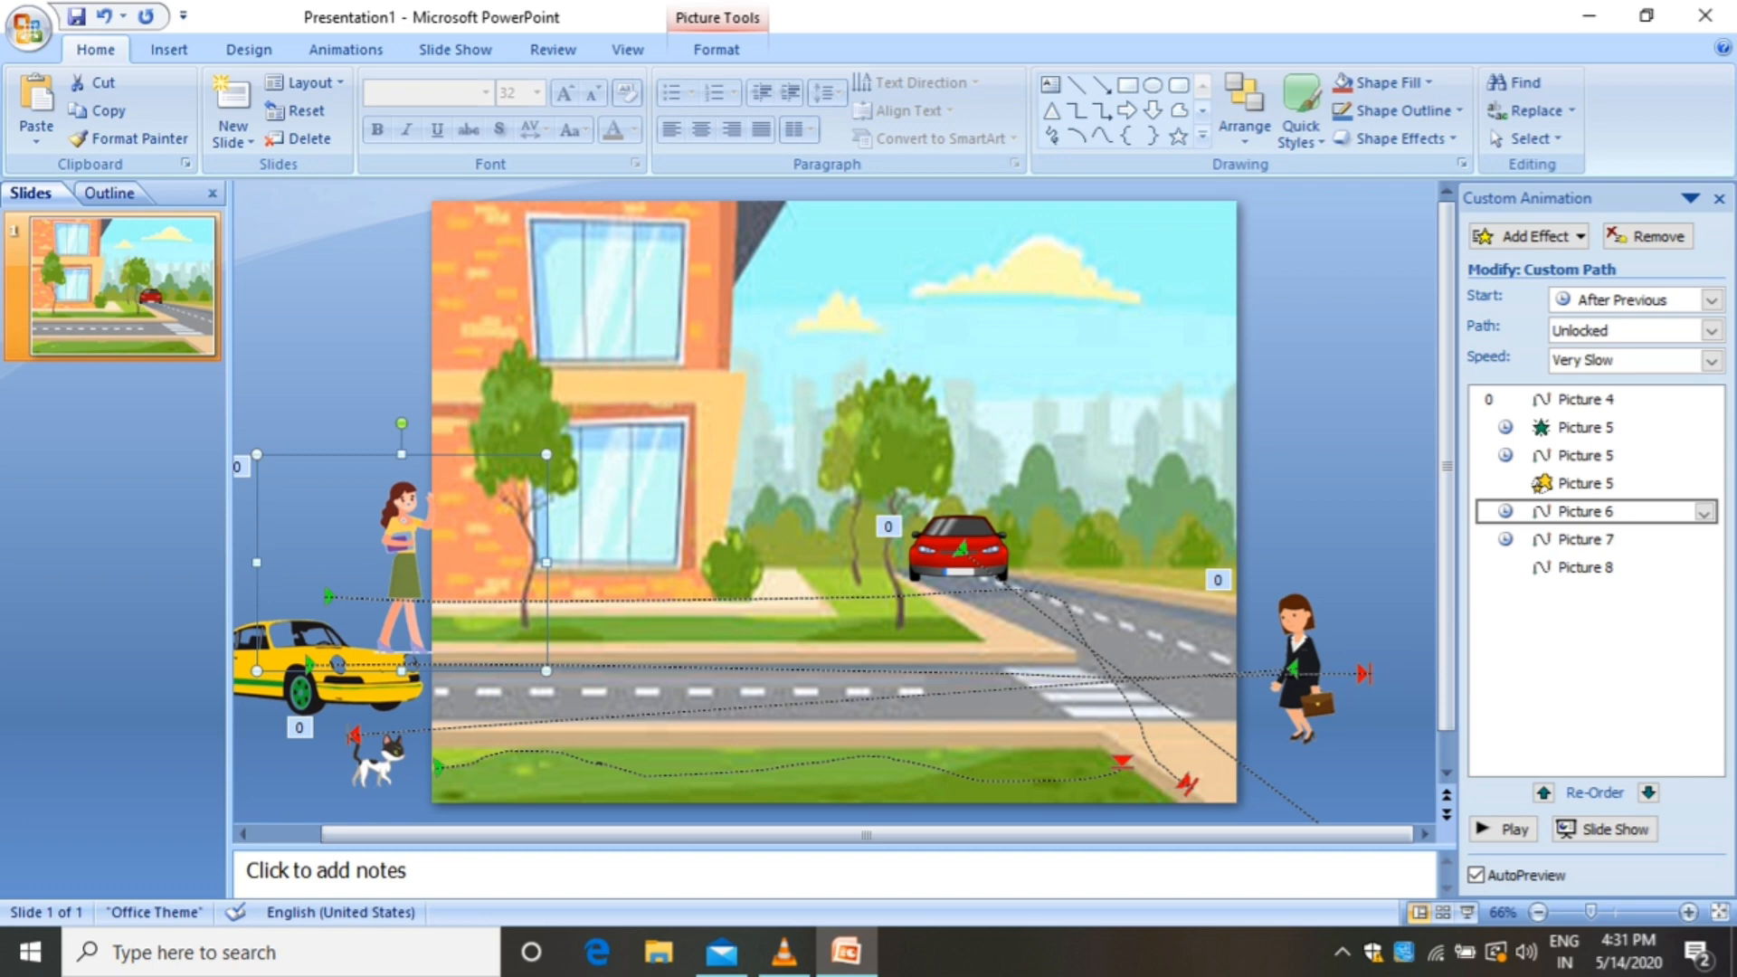
# Reduce the height of the first lady's motion path so it ends slightly higher on the sidewalk
pyautogui.click(1586, 512)
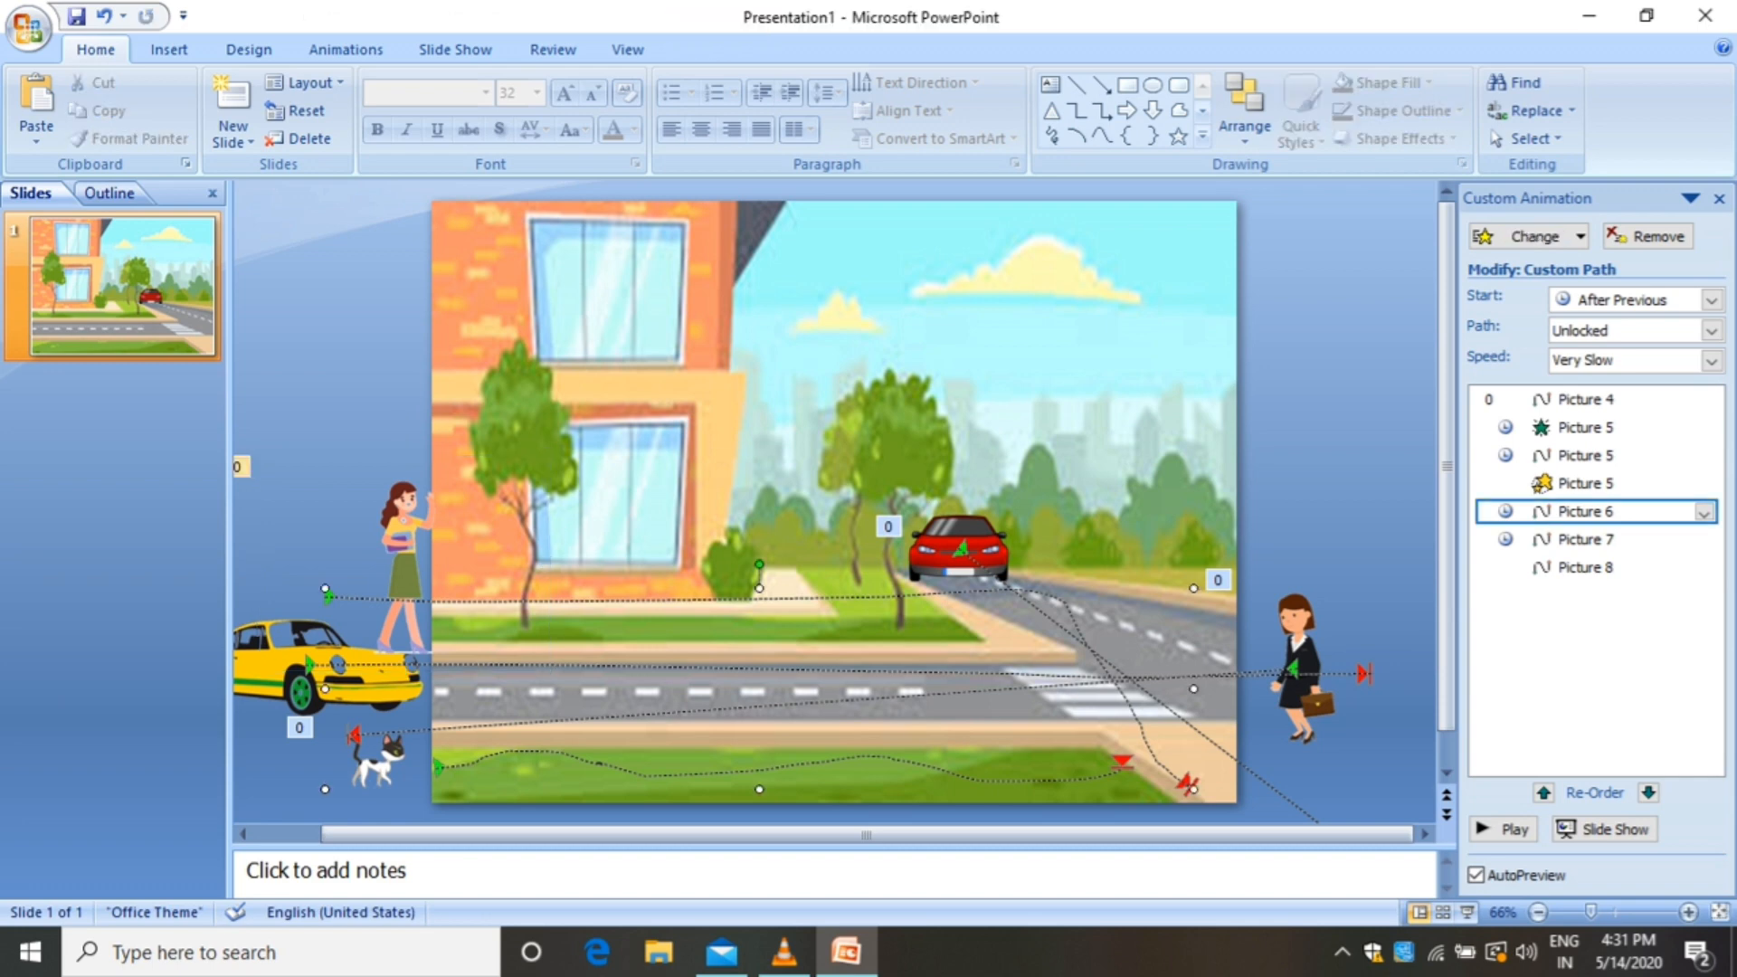
pyautogui.scroll(-1, 844, 502)
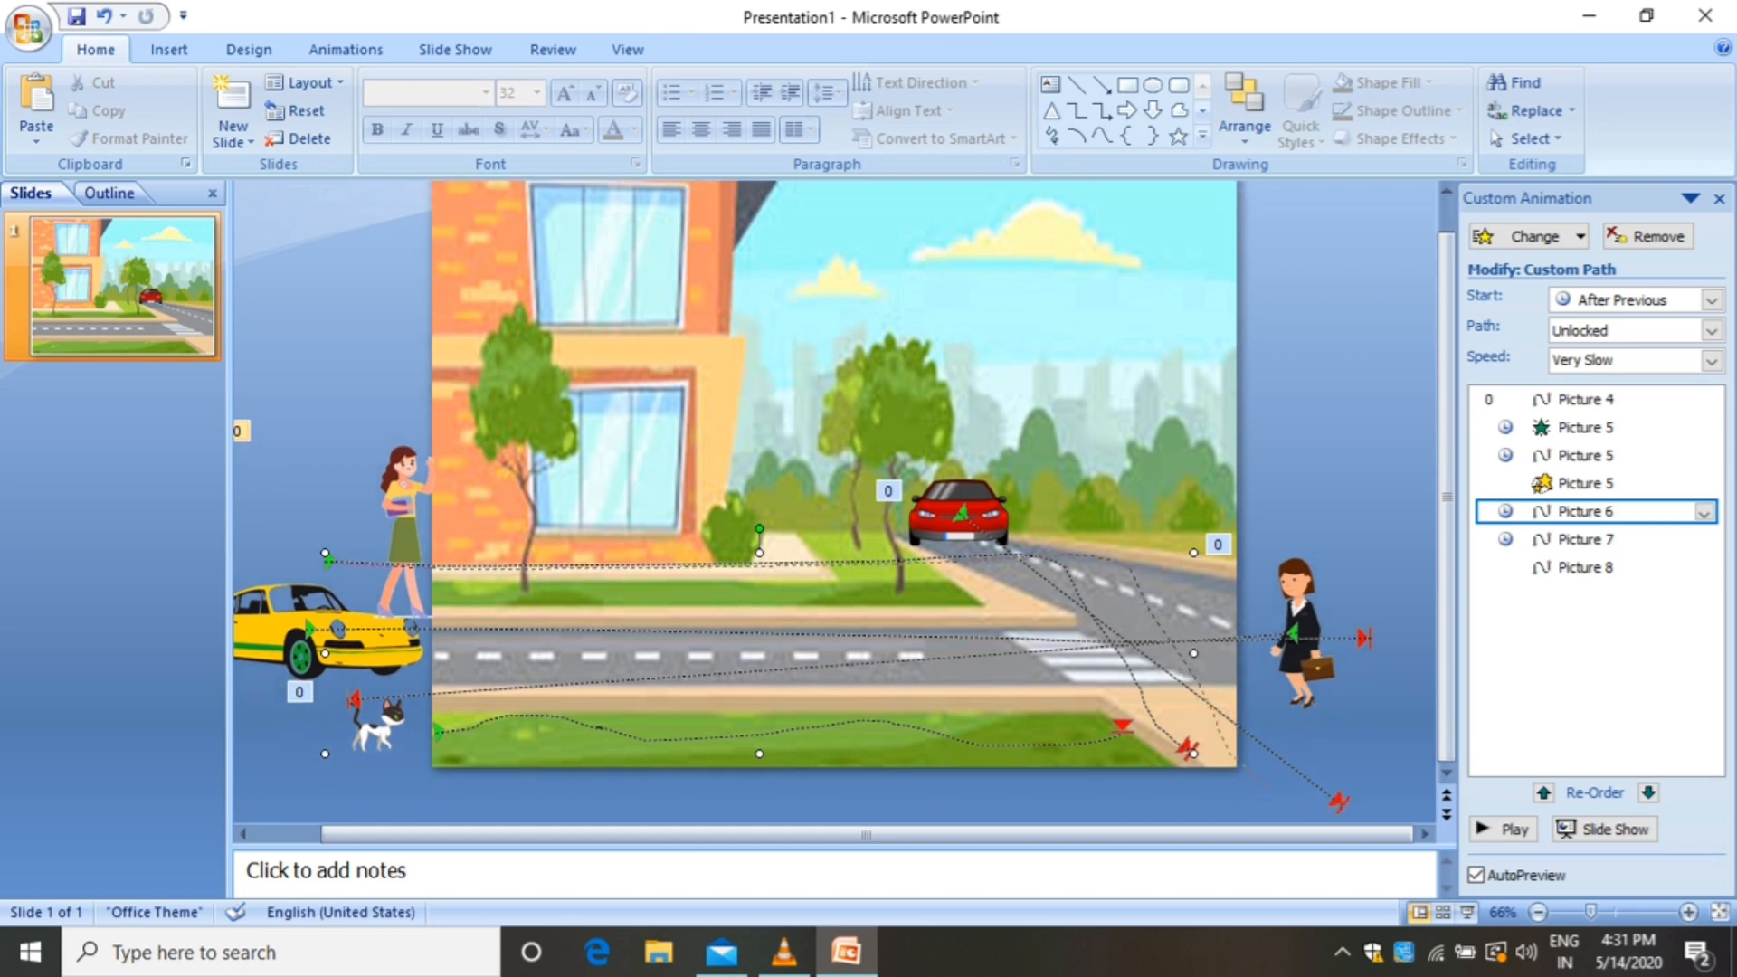
pyautogui.moveTo(1232, 782); pyautogui.dragTo(1197, 741)
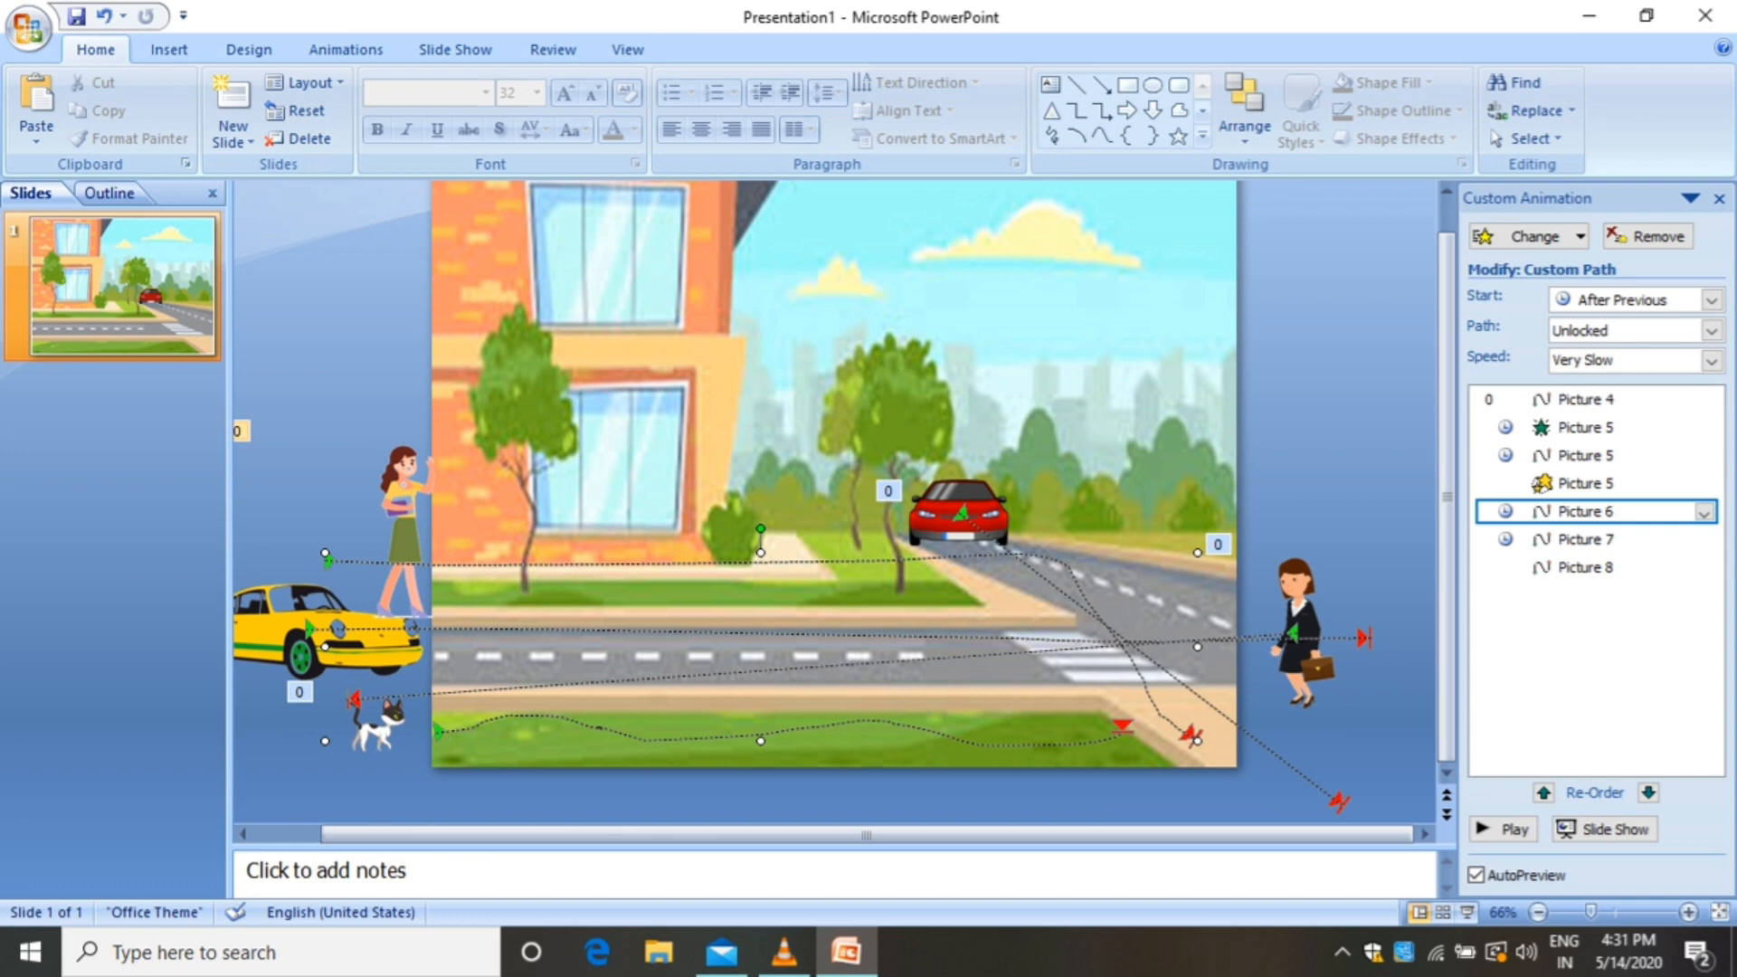
# Set the speed of the red car's motion path to 5 seconds (Very Slow)
pyautogui.doubleClick(1341, 803)
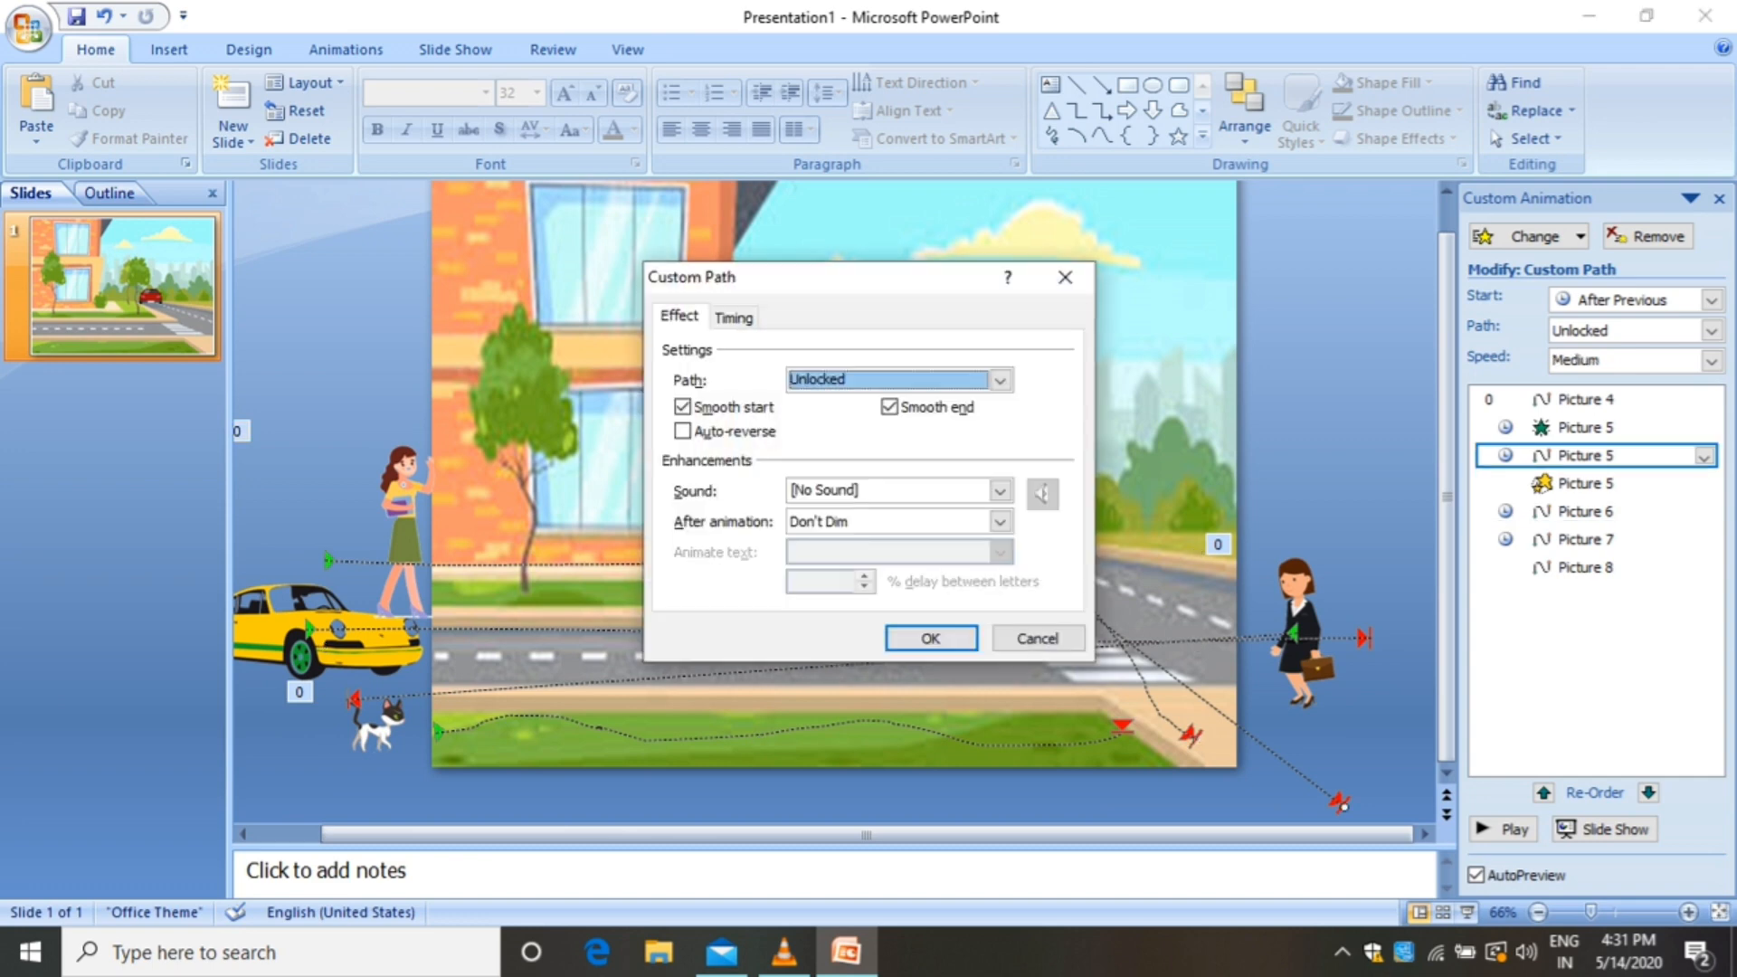
pyautogui.hotkey('ctrl', 'Tab')
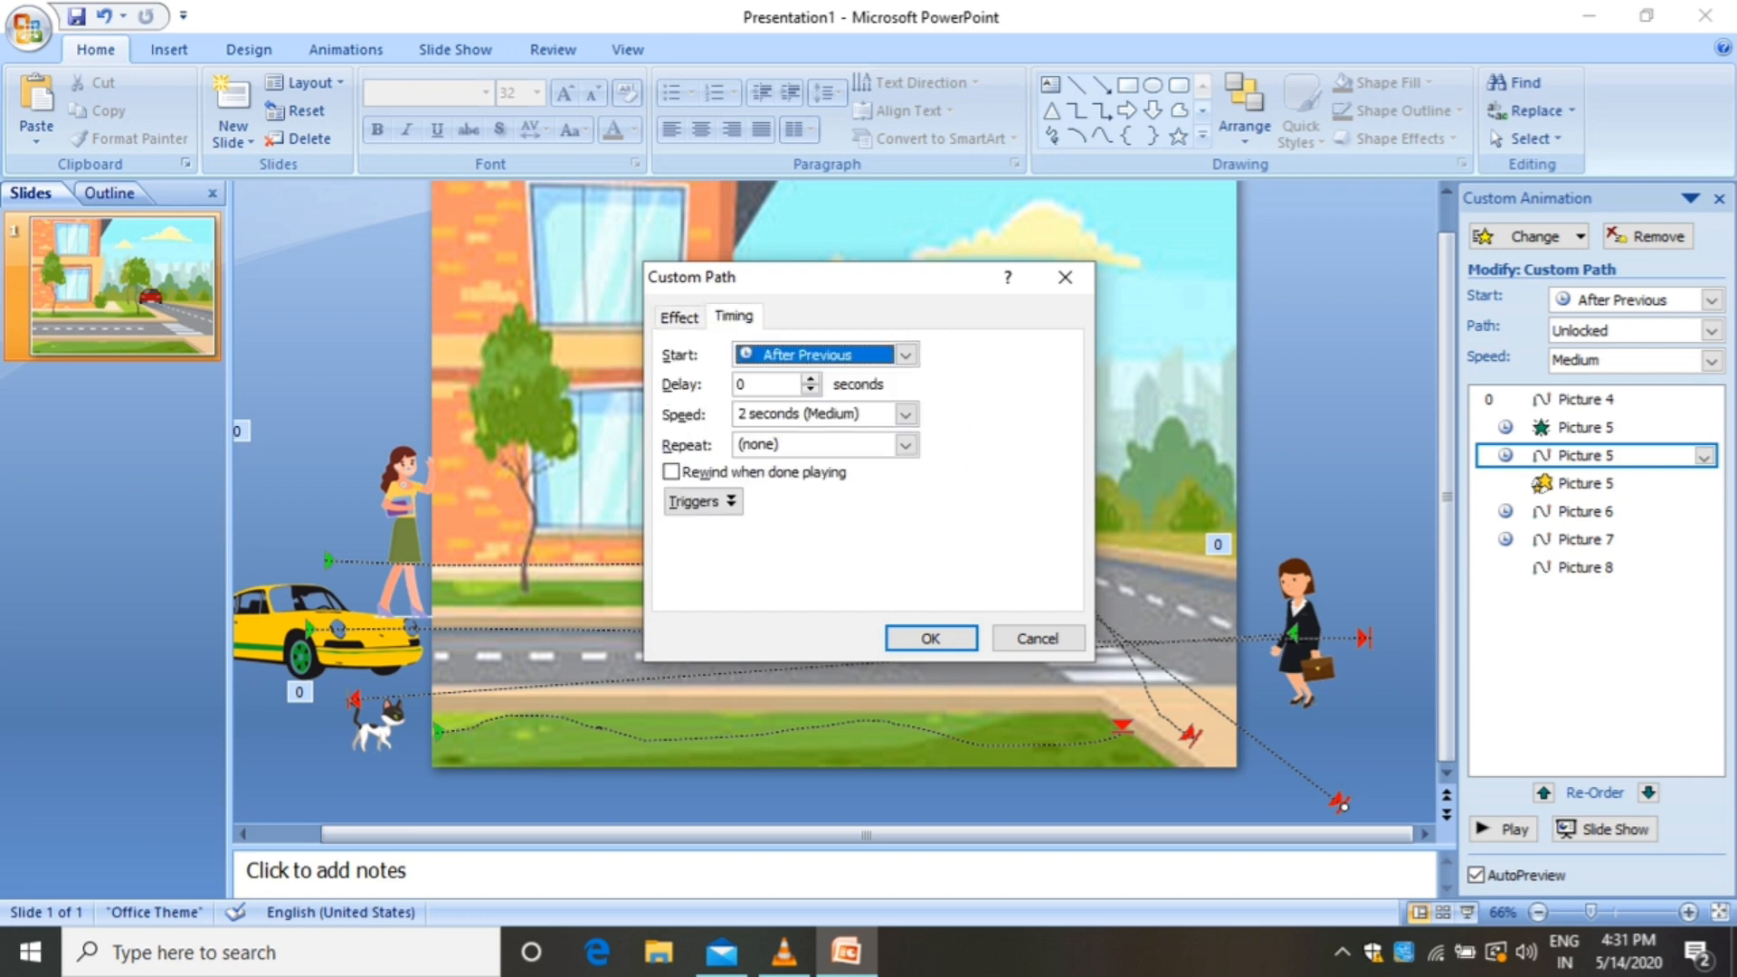
pyautogui.click(905, 415)
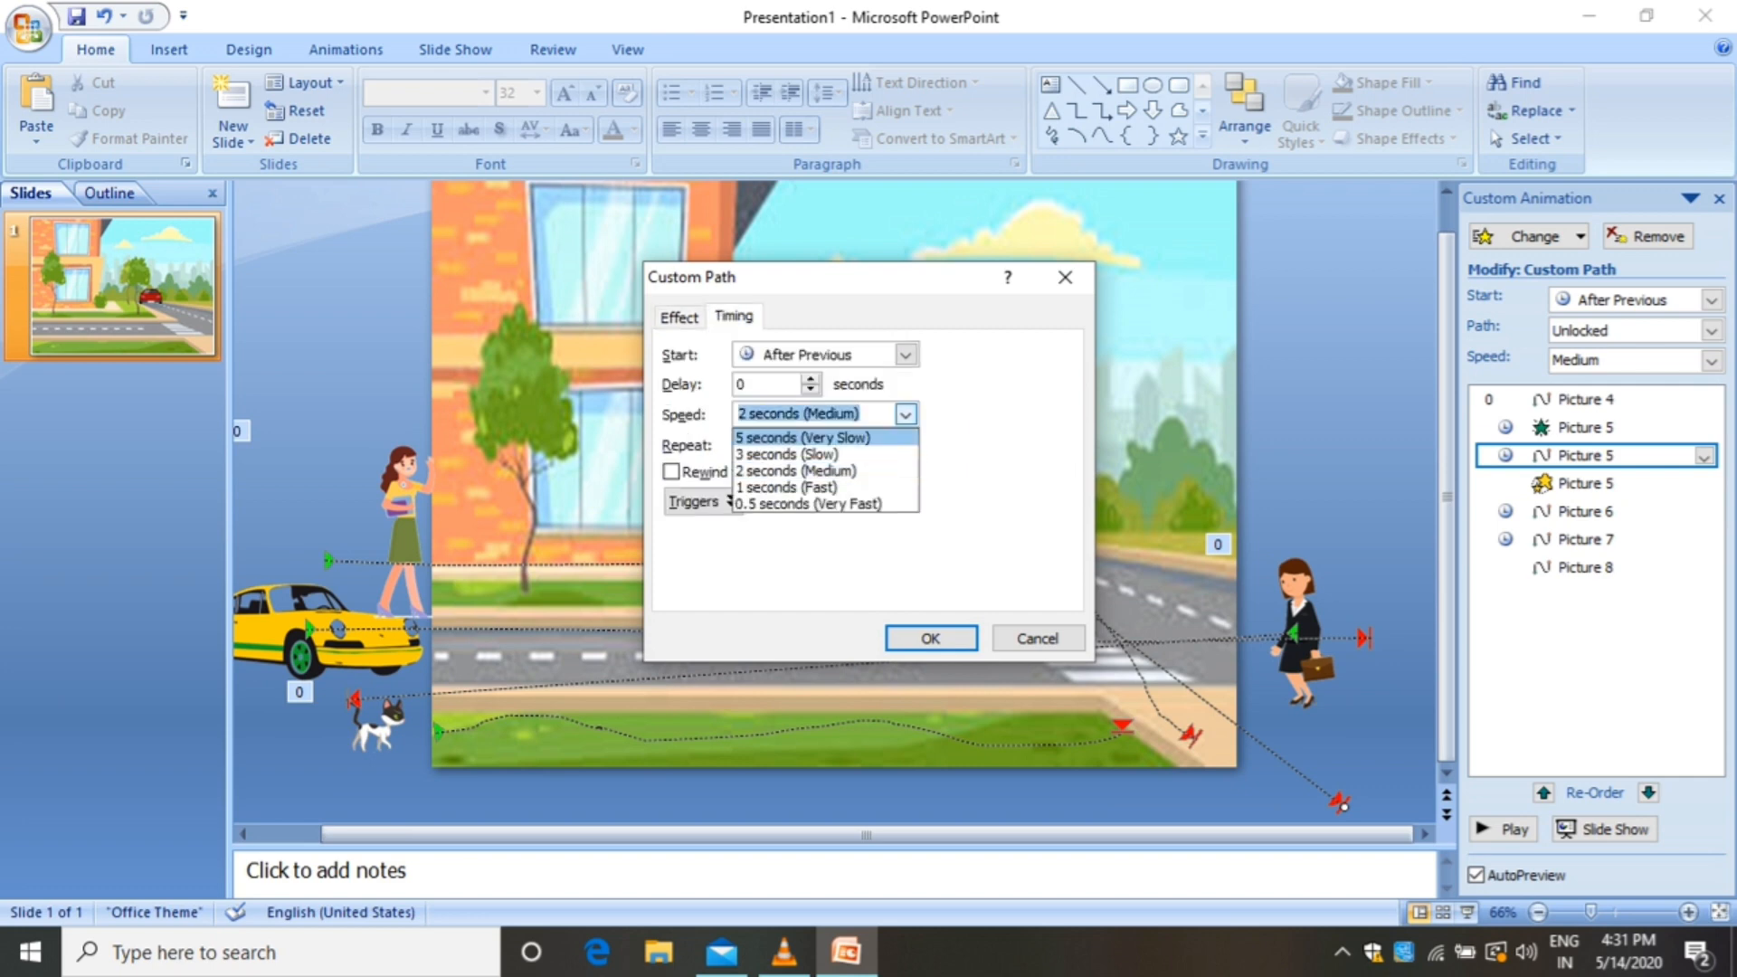
pyautogui.press('Return')
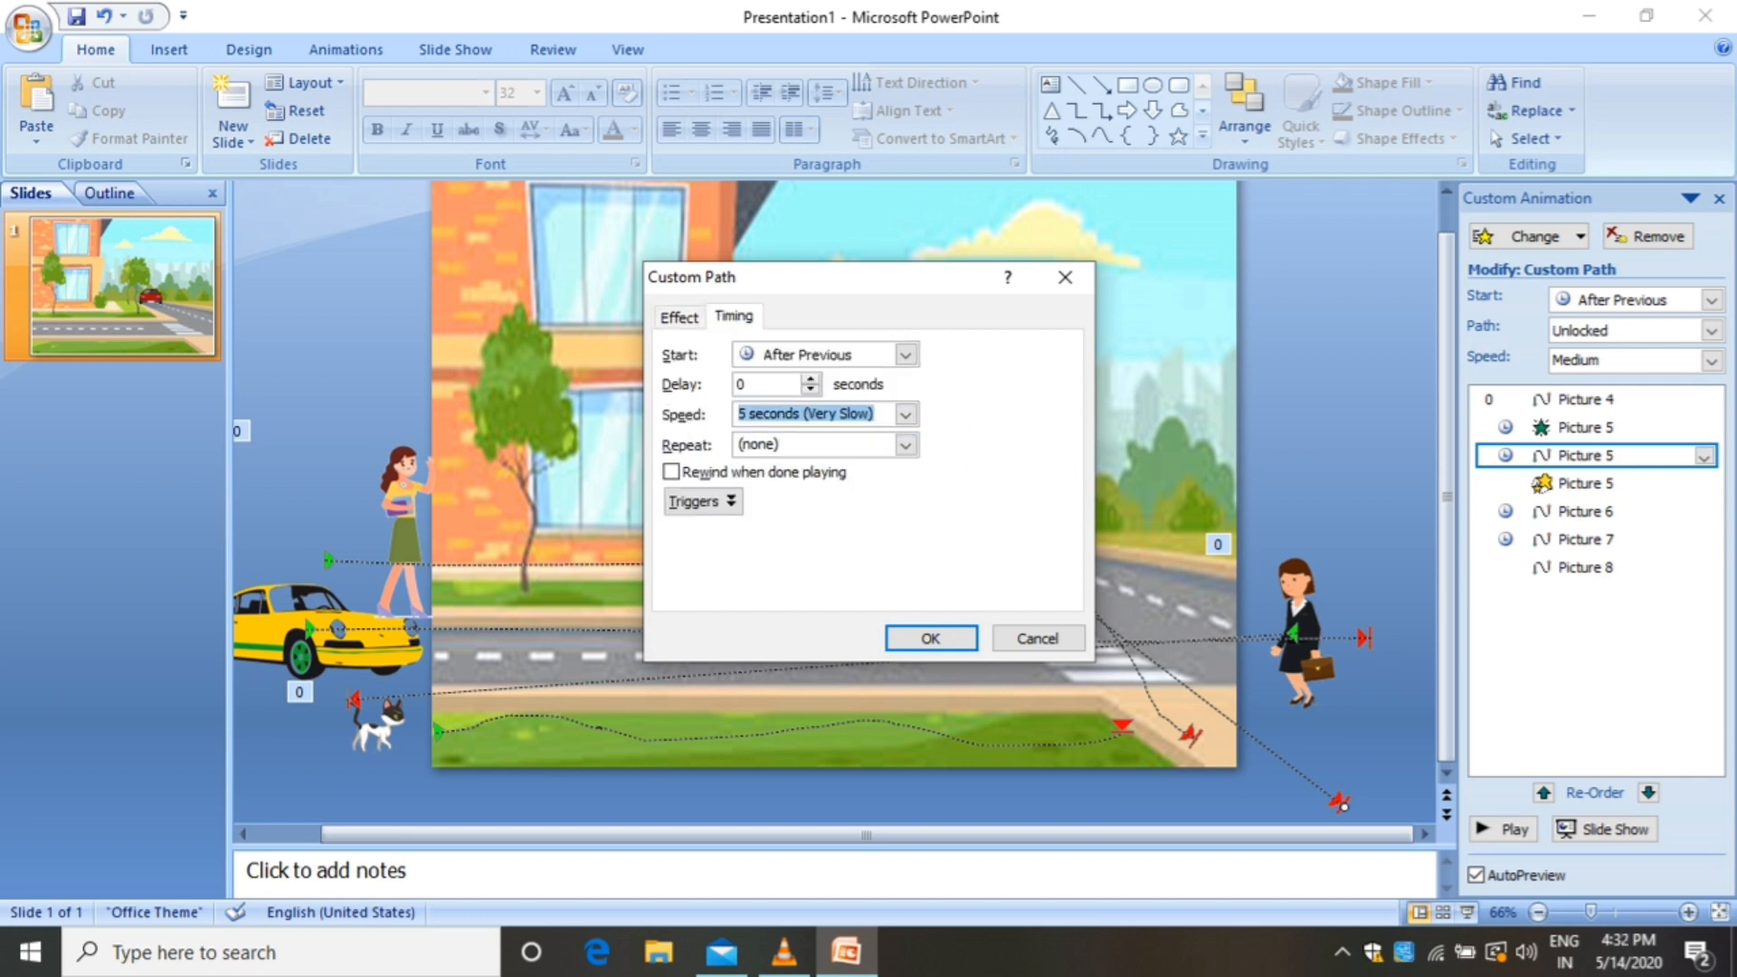
pyautogui.press('Return')
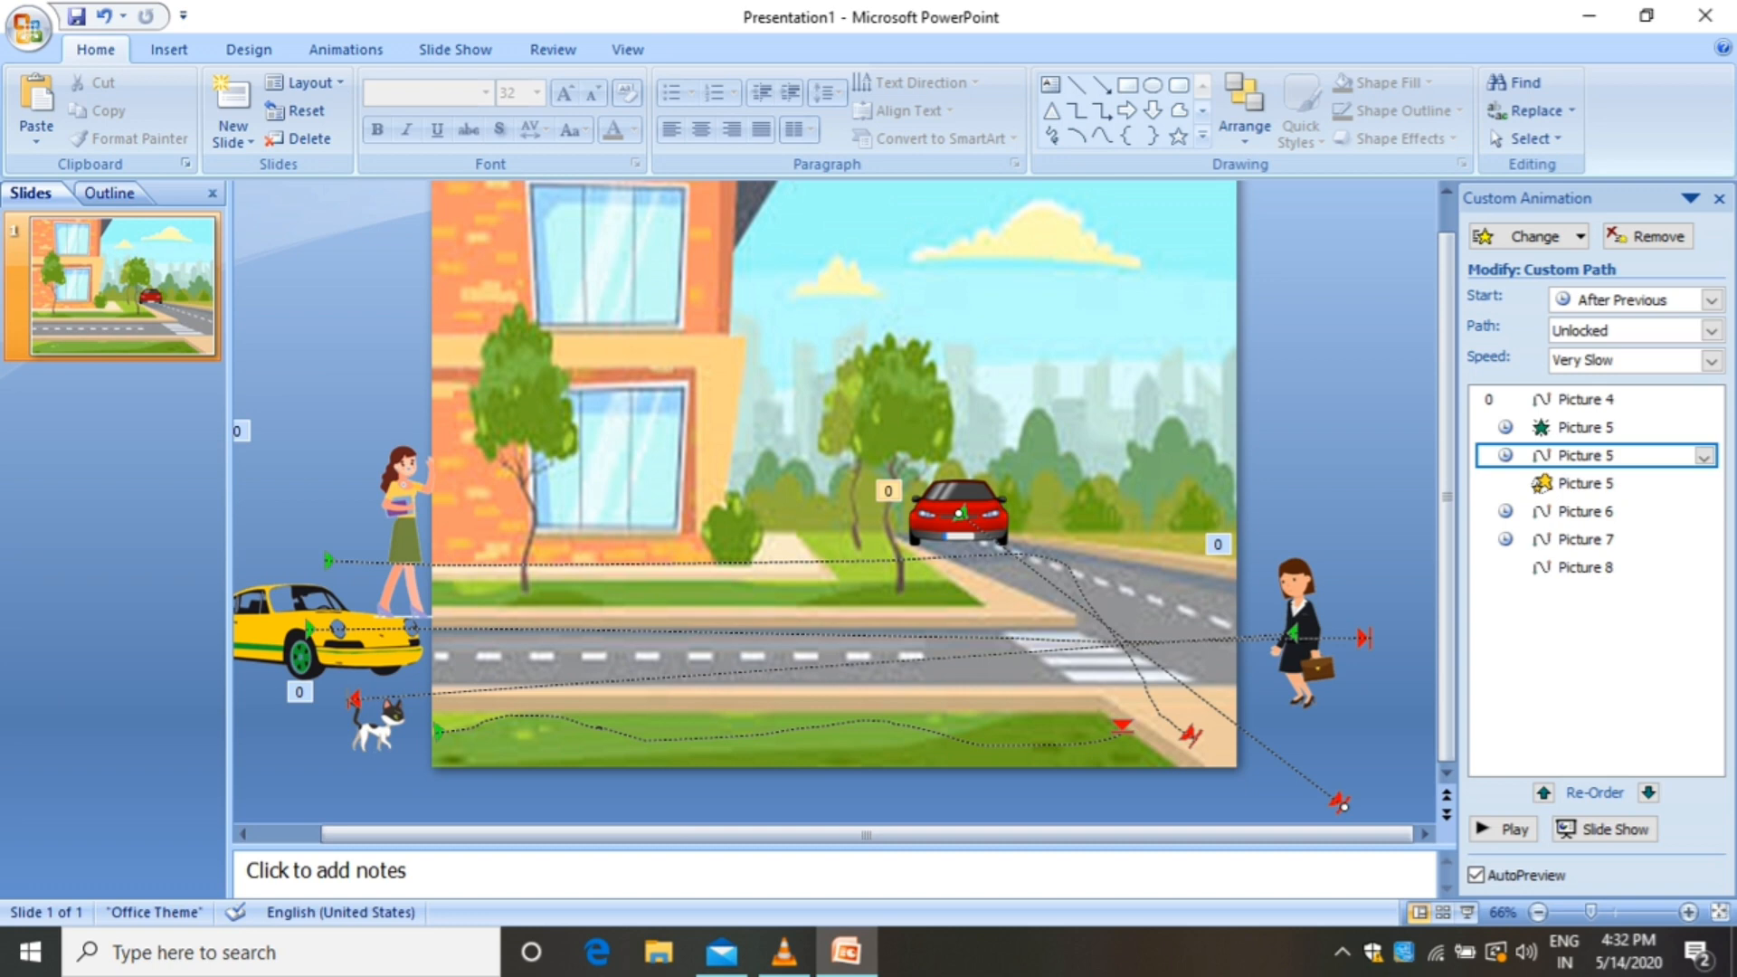
# Move the end of the red car's motion path farther right and slightly up, beyond the slide's edge, and preview the animations
pyautogui.moveTo(1344, 806); pyautogui.dragTo(1411, 767)
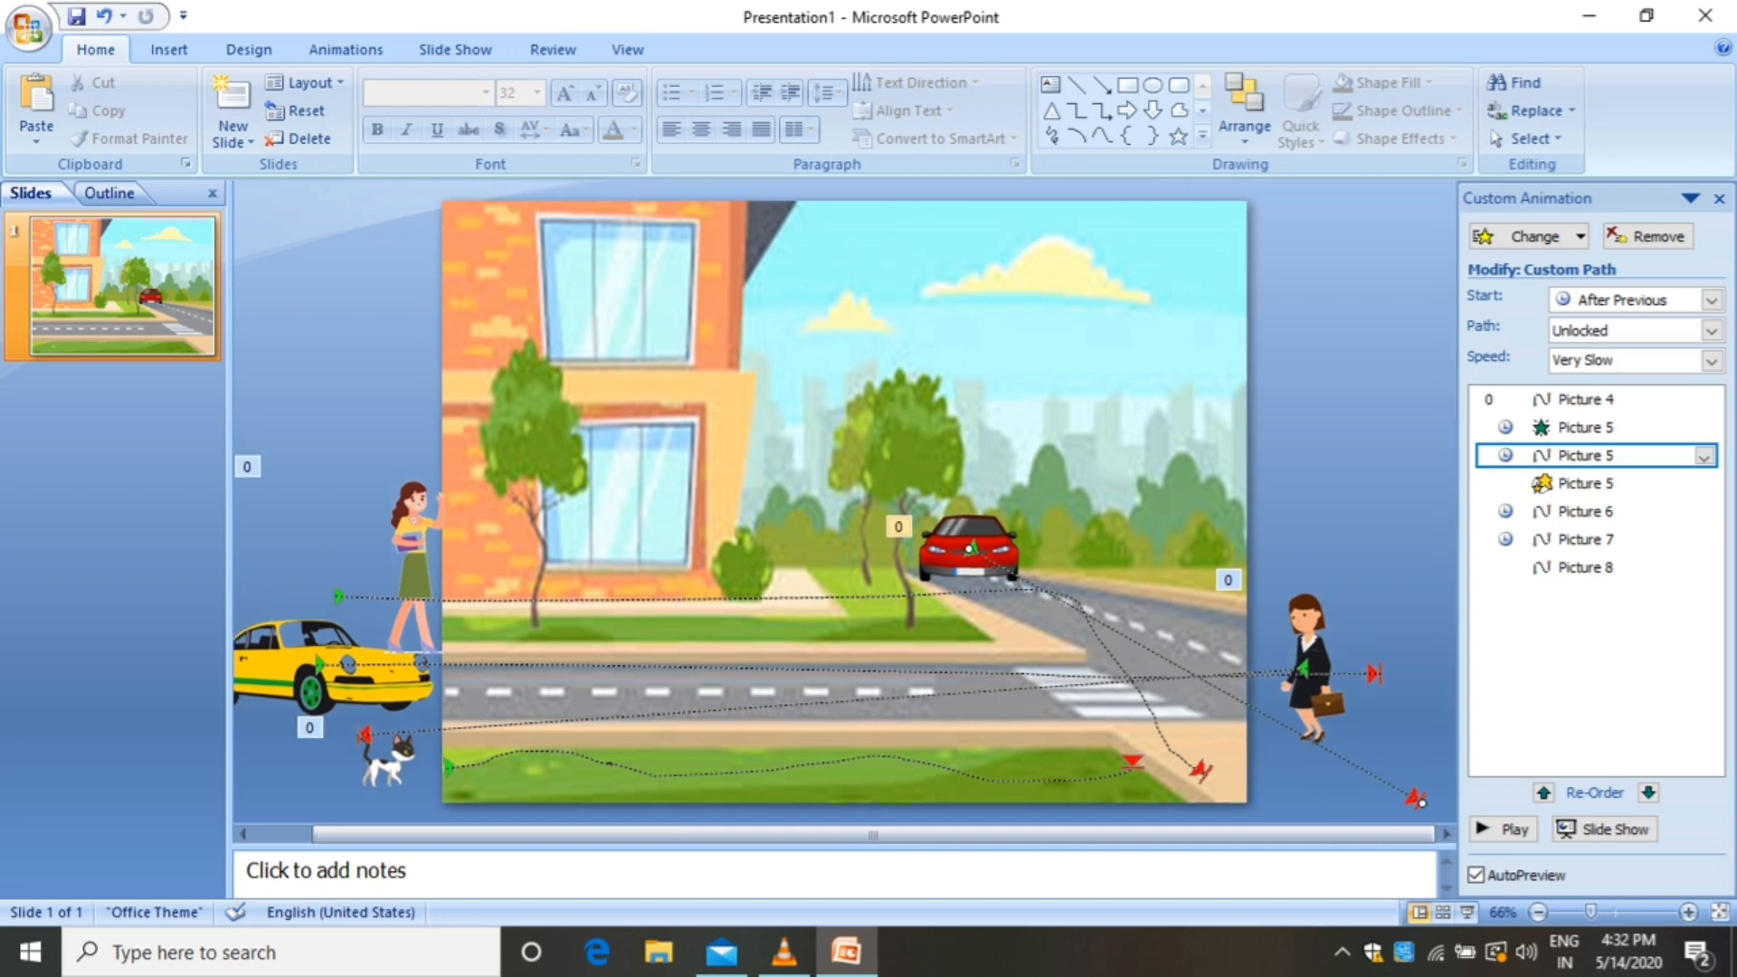
pyautogui.click(1503, 828)
# Save the presentation in the MS PROGRAM folder under the file name PresentationAnimation
pyautogui.click(76, 15)
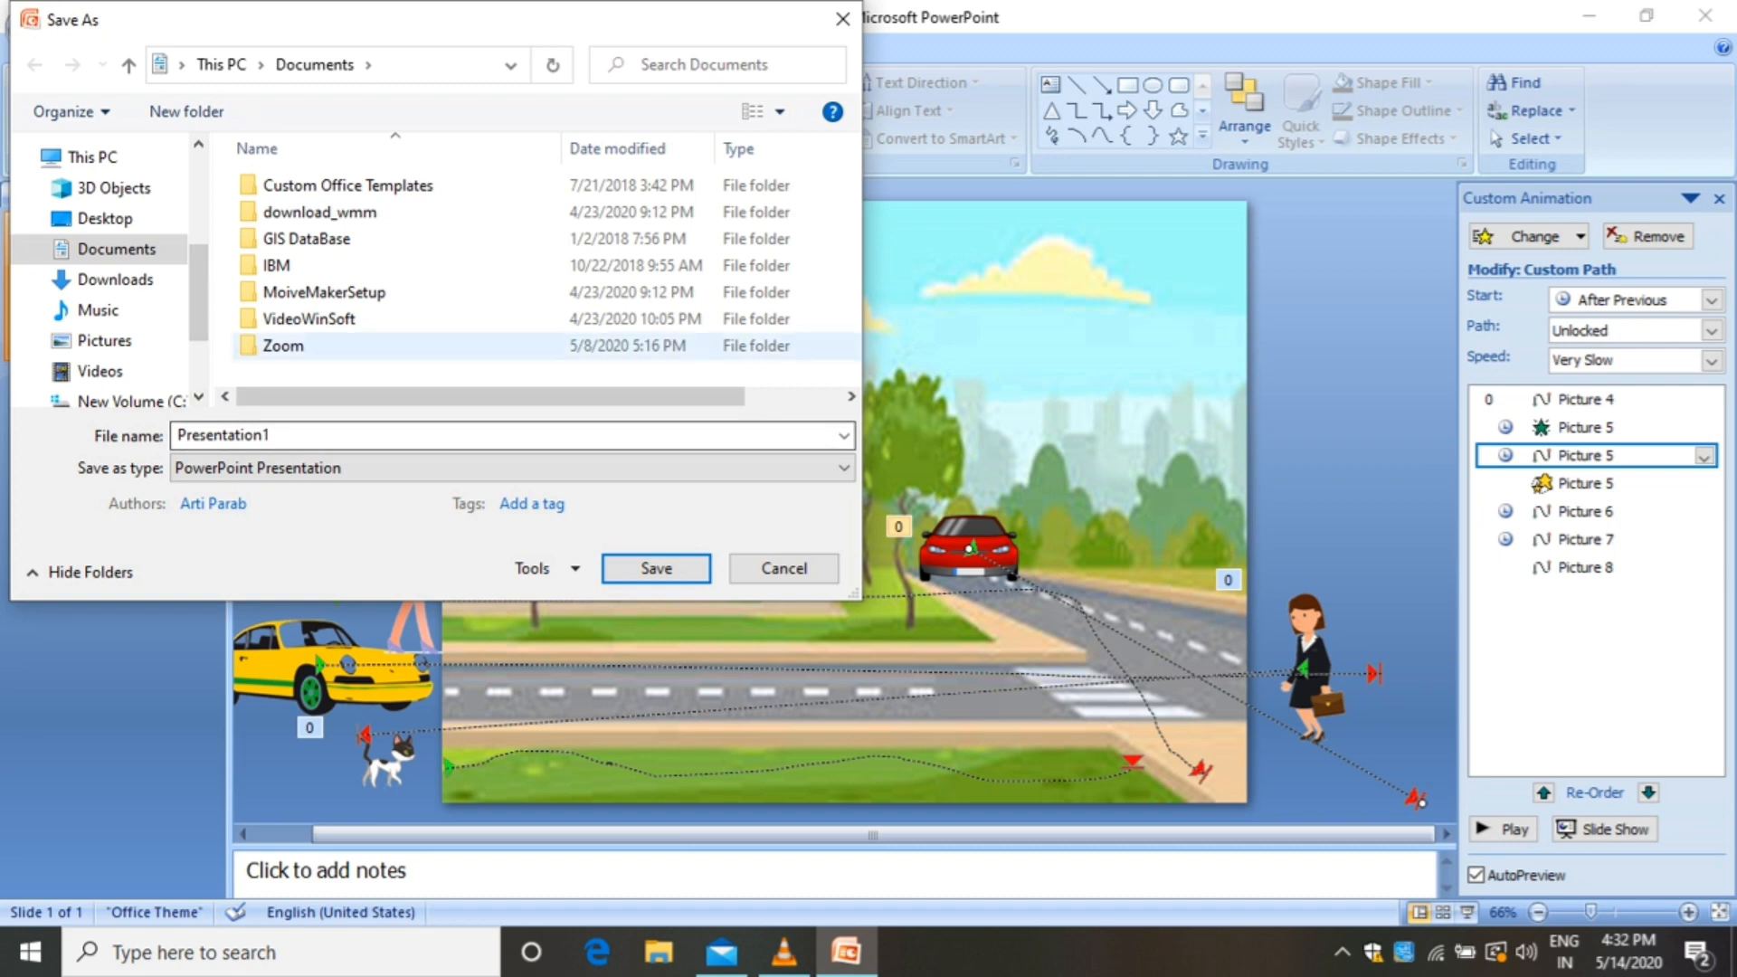
pyautogui.scroll(2, 104, 272)
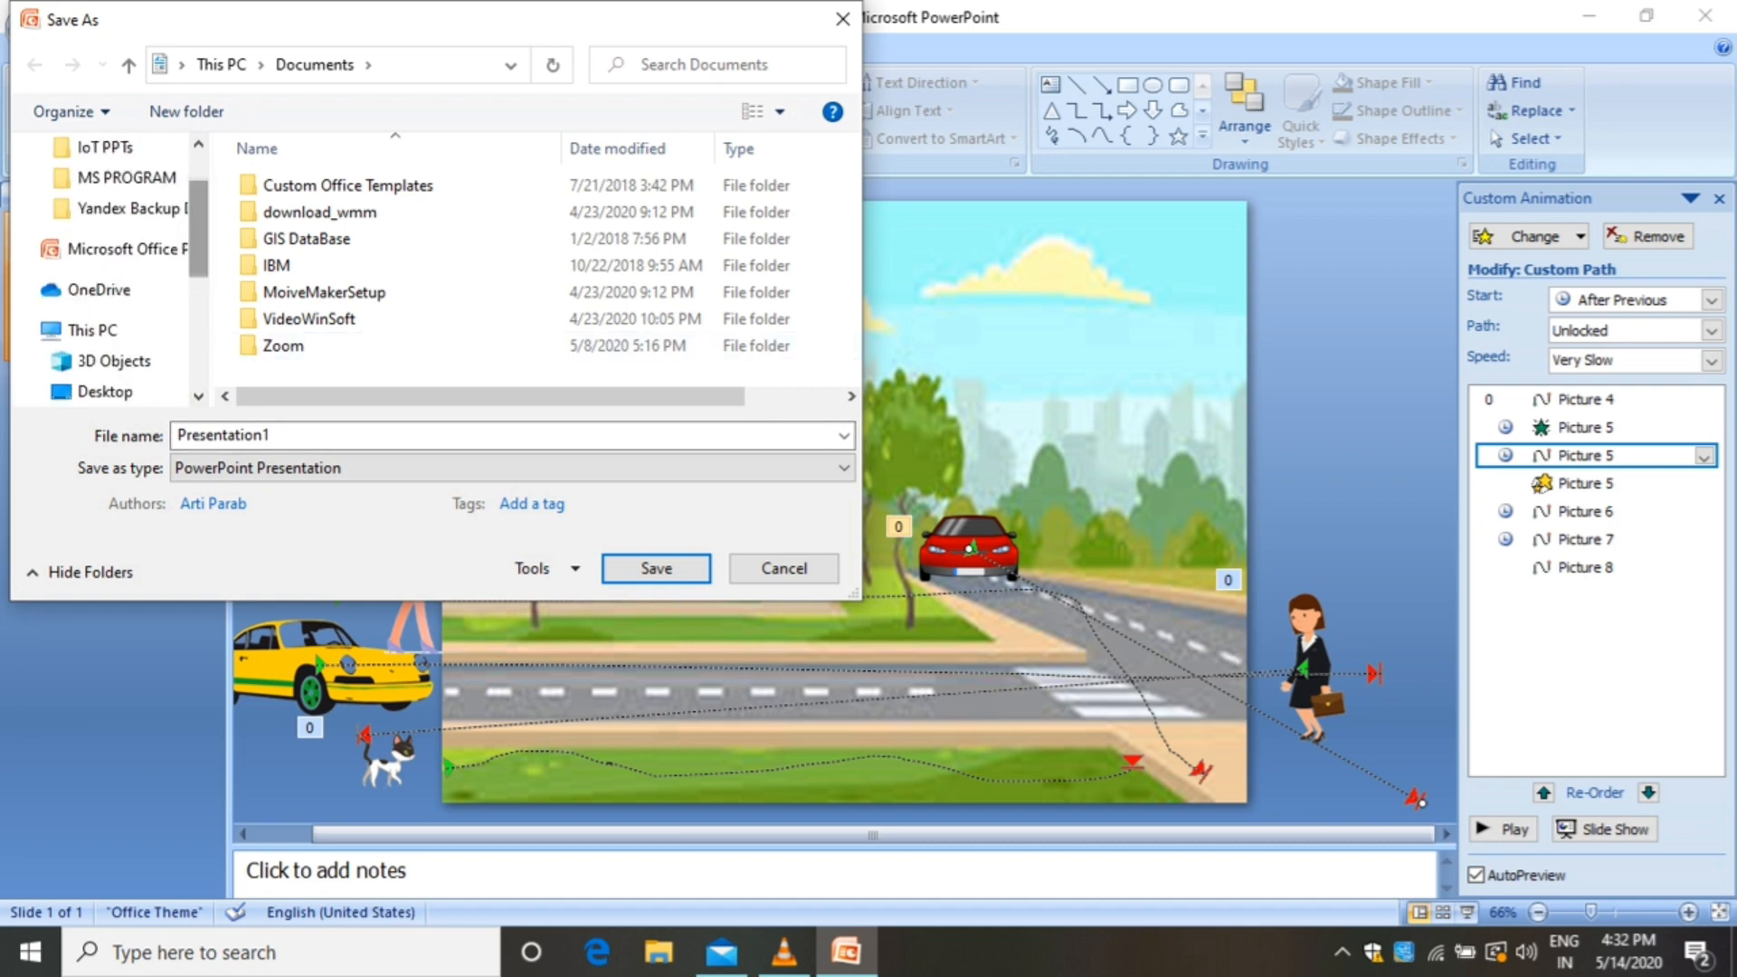
pyautogui.click(127, 177)
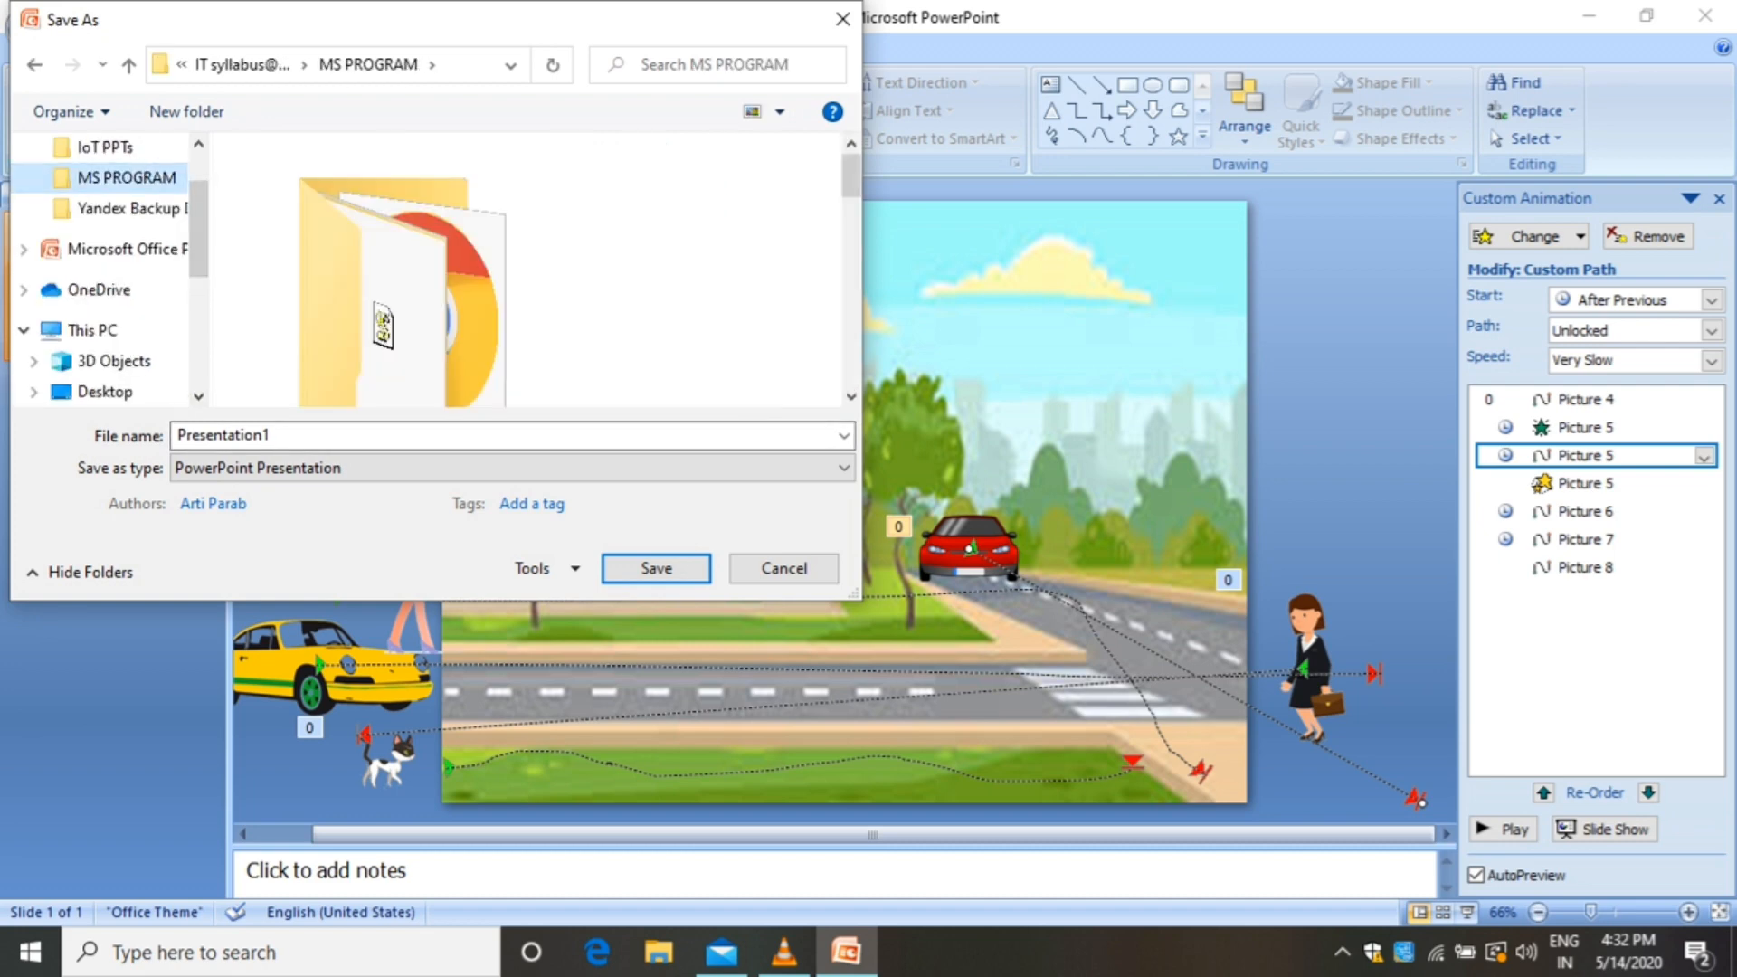
pyautogui.click(274, 435)
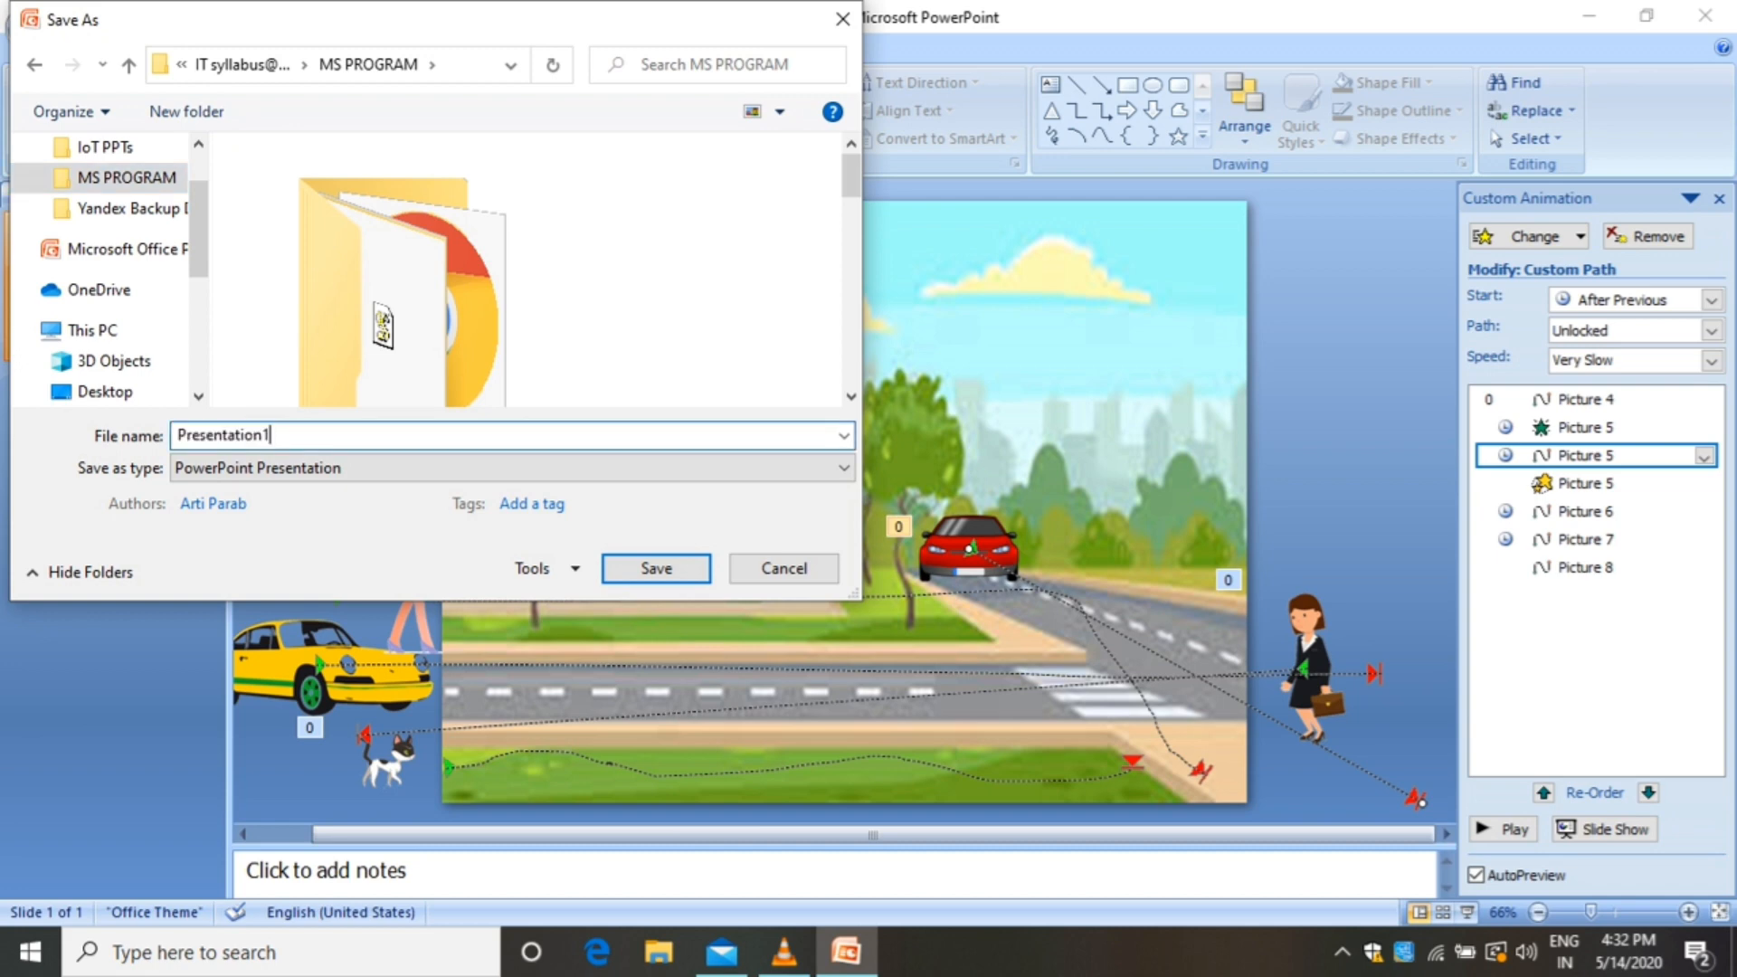
pyautogui.press('BackSpace')
pyautogui.write('Animation')
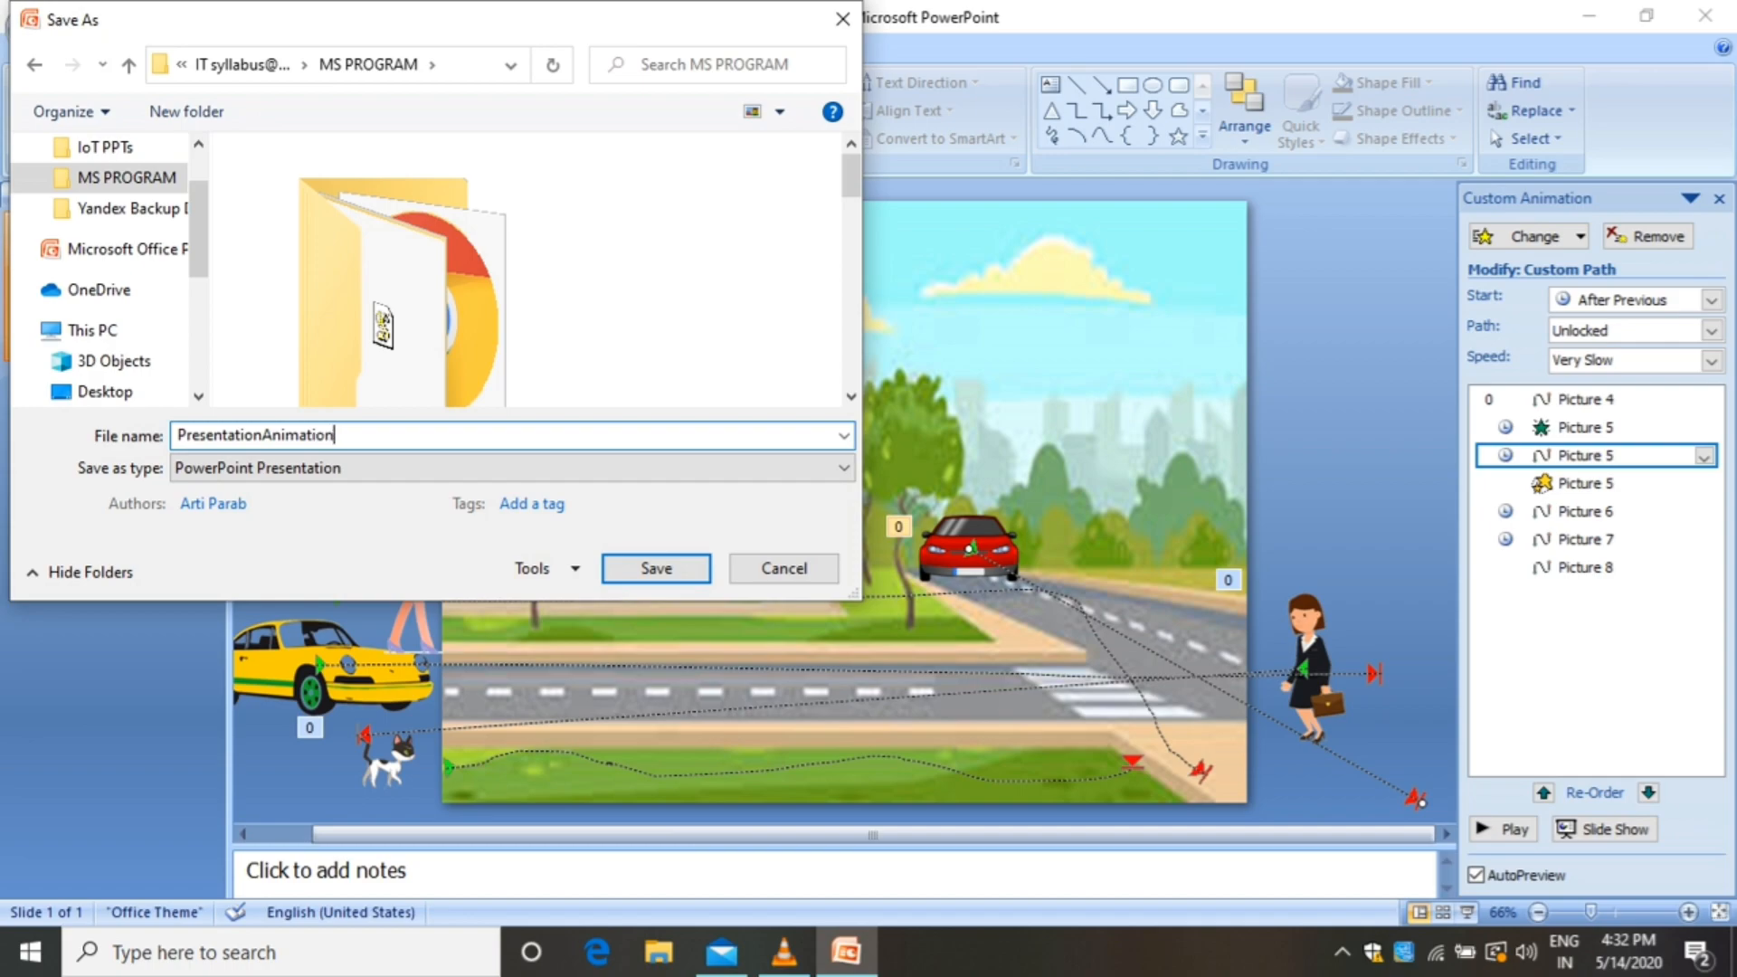